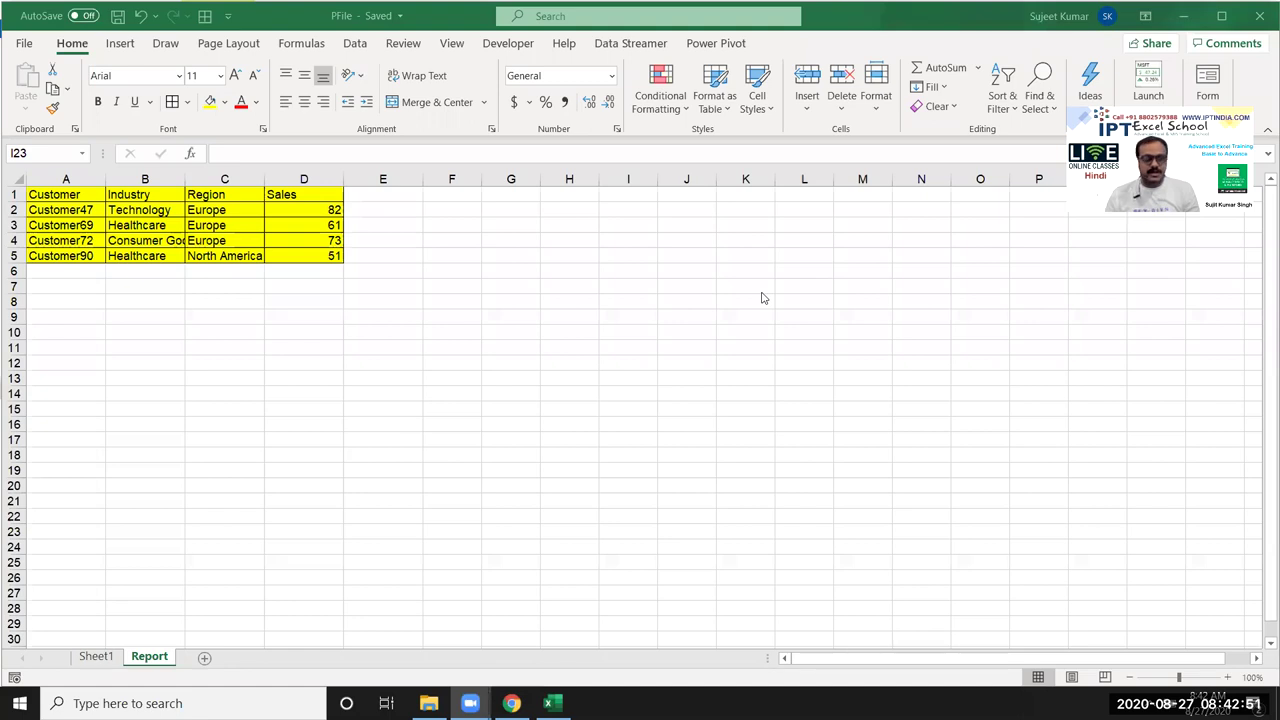
Step: Select the A1:D5 sales table and copy it
click(43, 191)
key(ctrl+a)
key(ctrl+c)
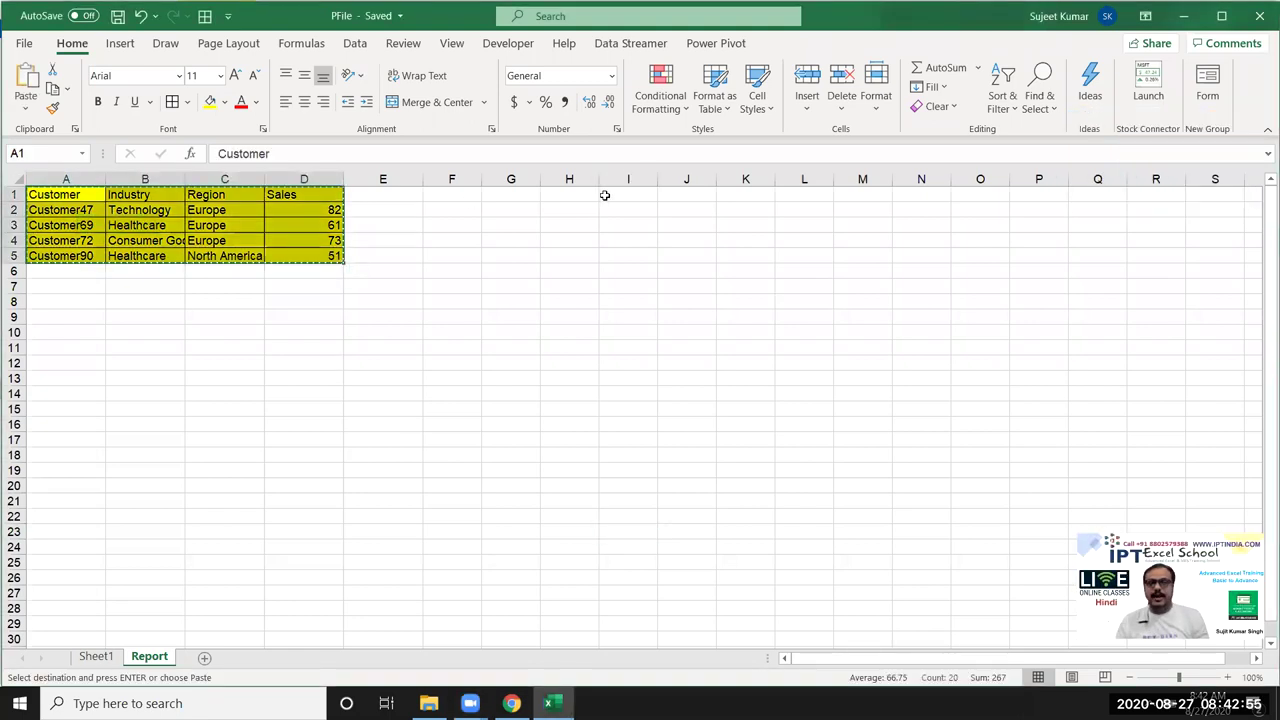
Step: Paste a trial copy at I1, undo it, and pick G1 as the new destination
click(603, 194)
key(ctrl+v)
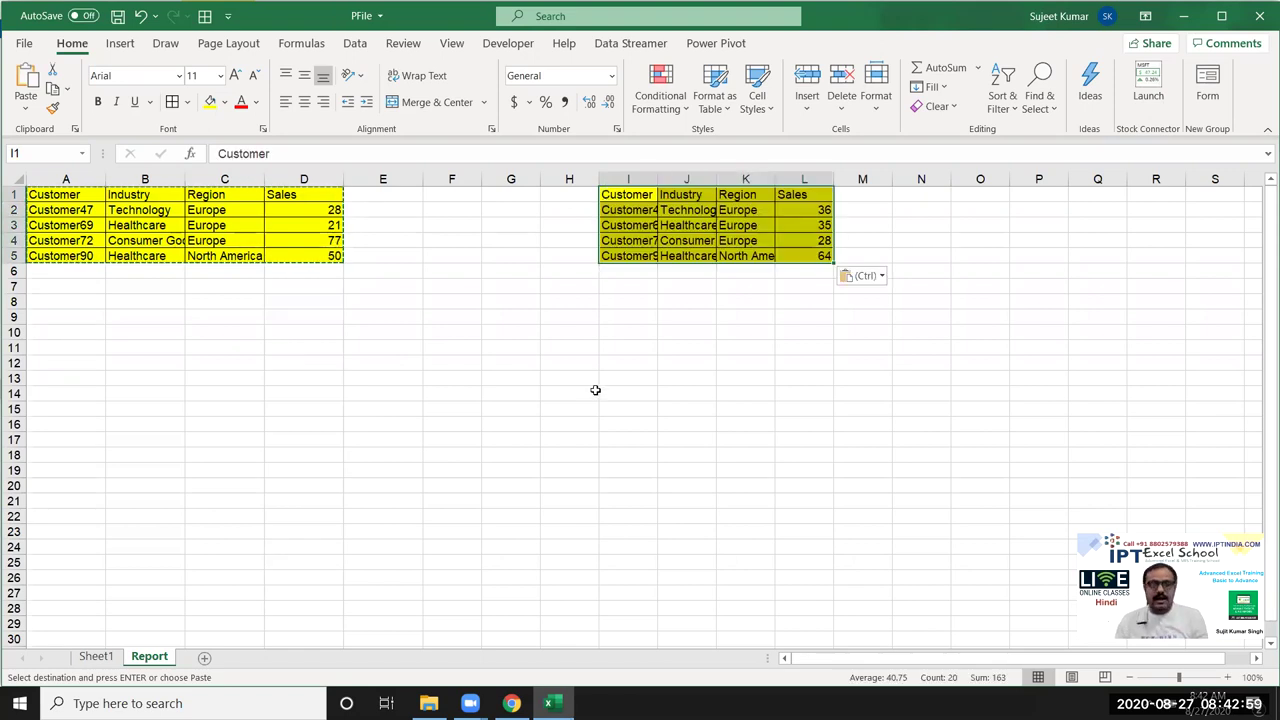
key(ctrl+z)
click(551, 342)
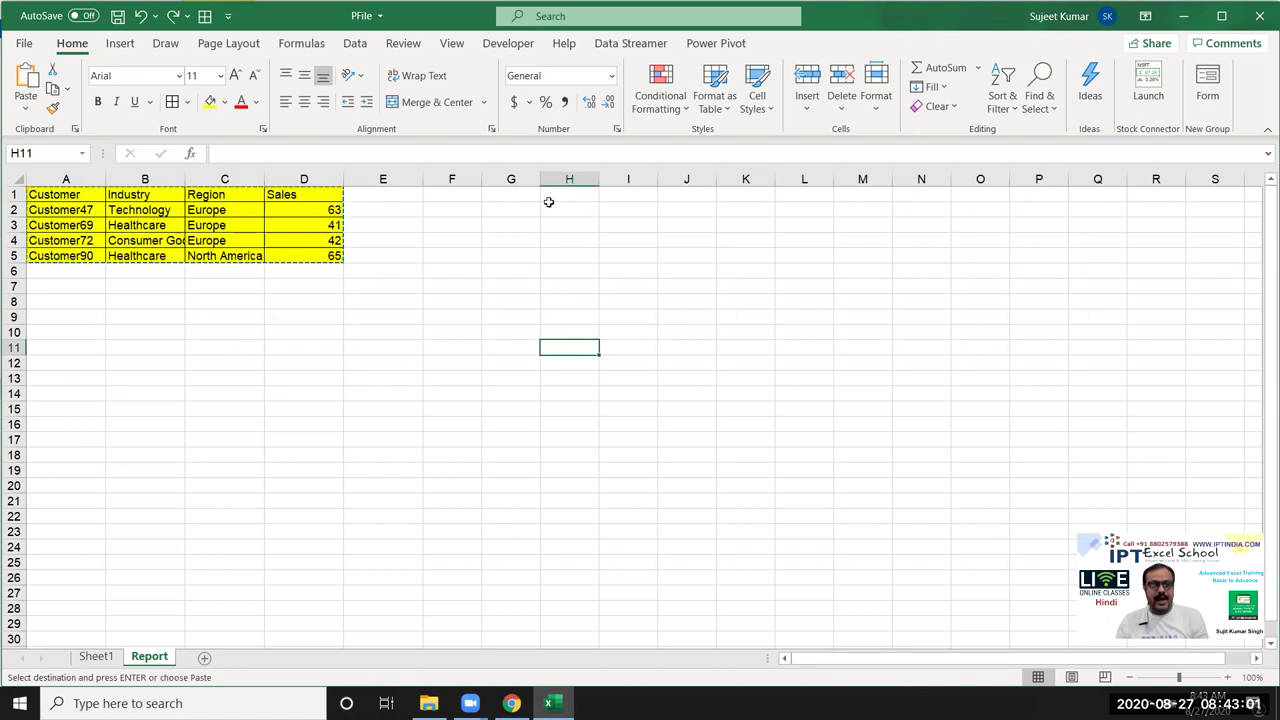
click(508, 192)
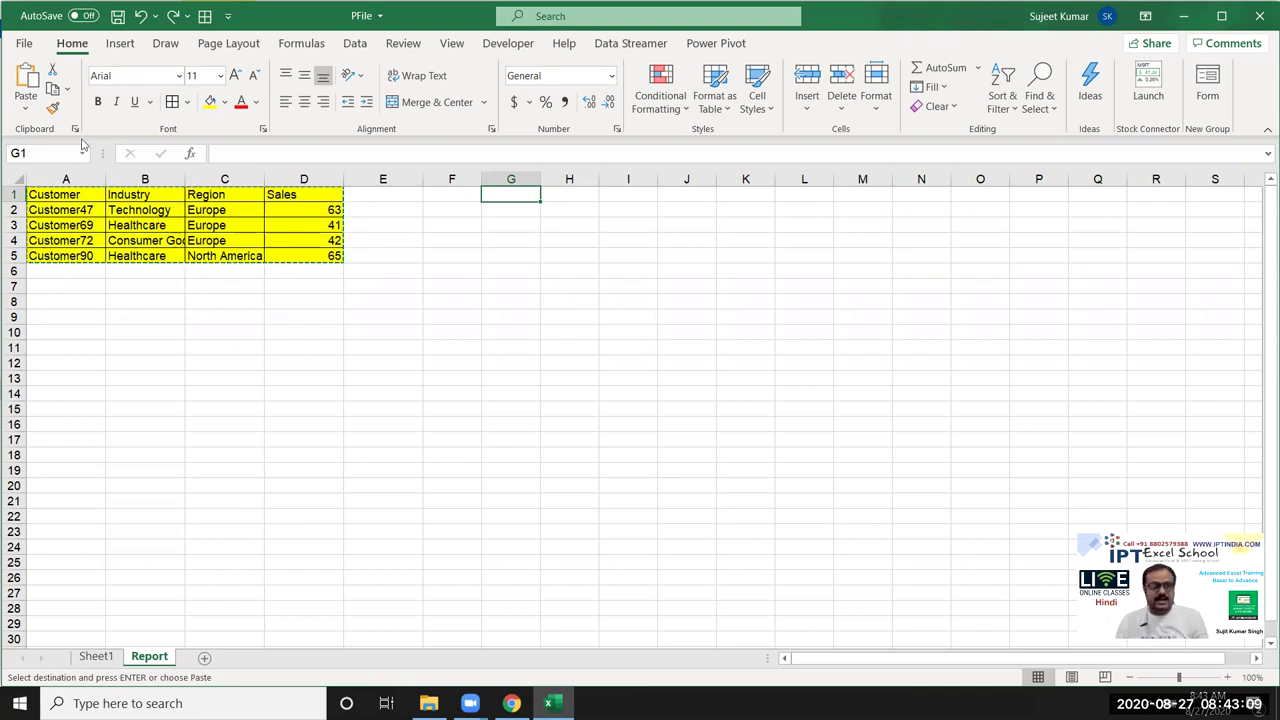
Step: Paste Special the table at G1 with All, then undo that paste
click(26, 108)
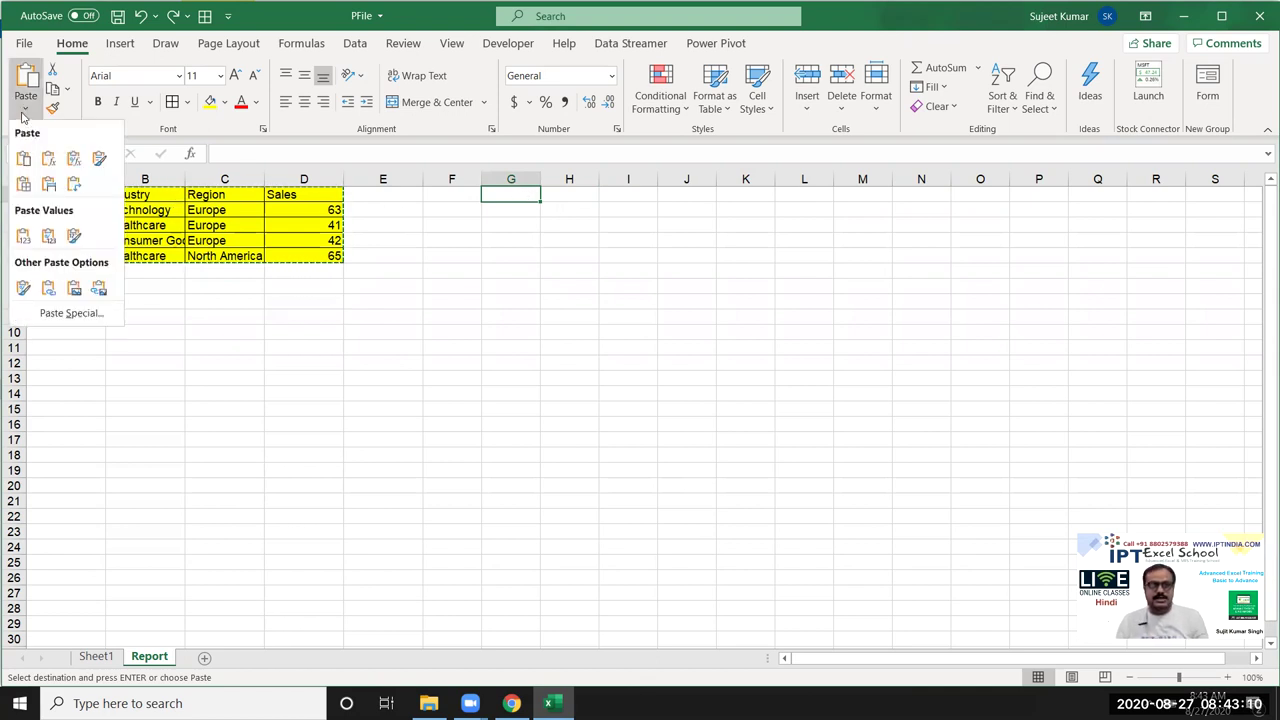
click(55, 313)
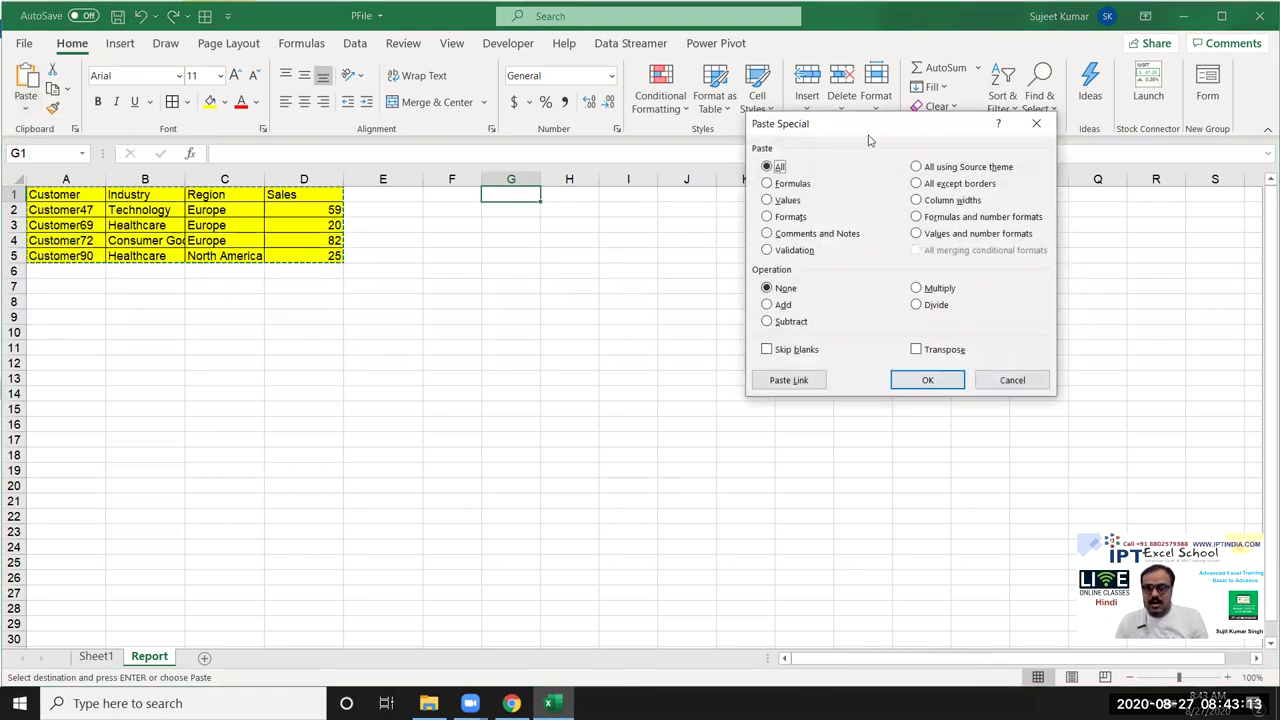
drag(857, 126, 633, 261)
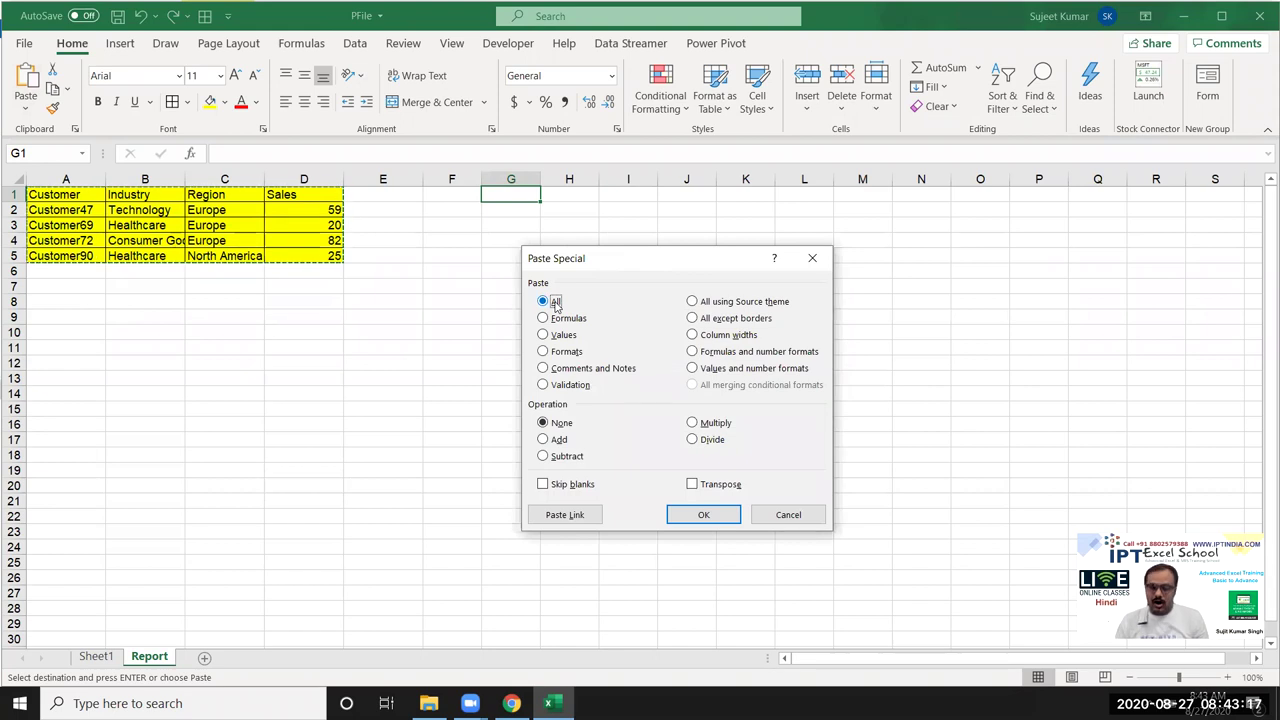
click(722, 514)
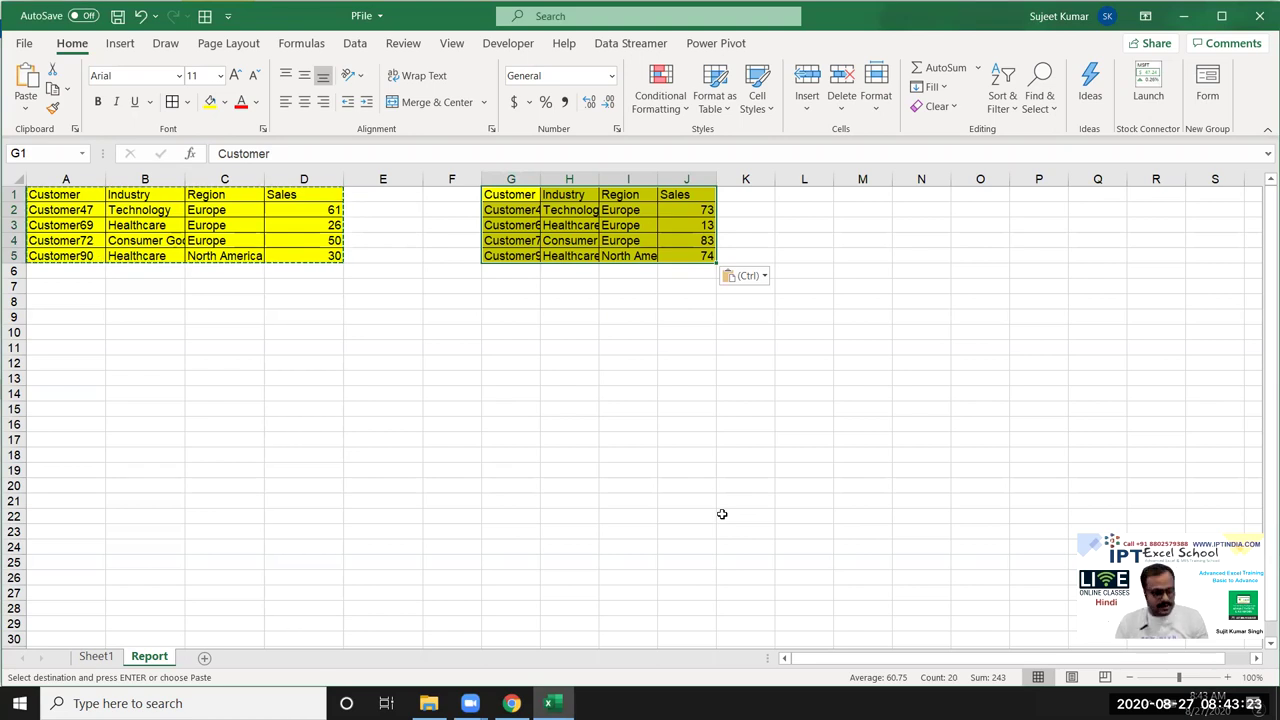
key(ctrl+z)
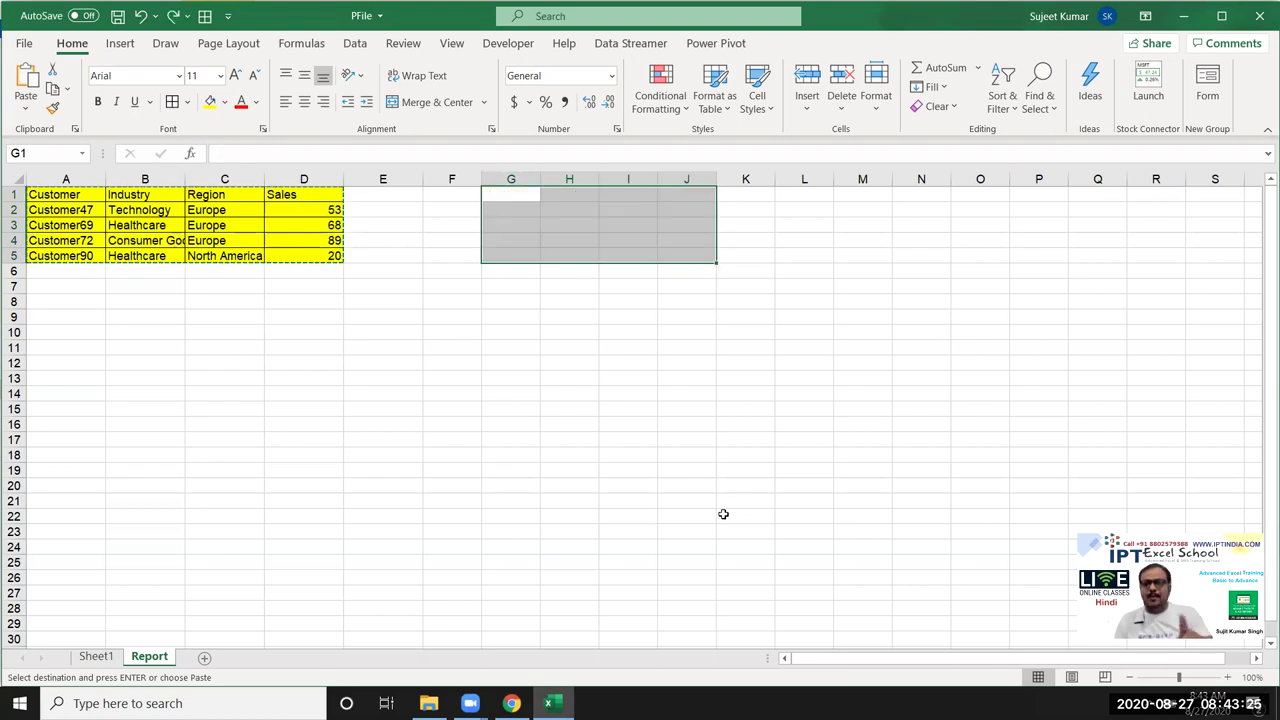
Step: Paste Special the table at G1 as Formulas only, dropping the yellow fill and borders
right_click(530, 190)
click(591, 296)
click(496, 220)
drag(583, 157, 523, 277)
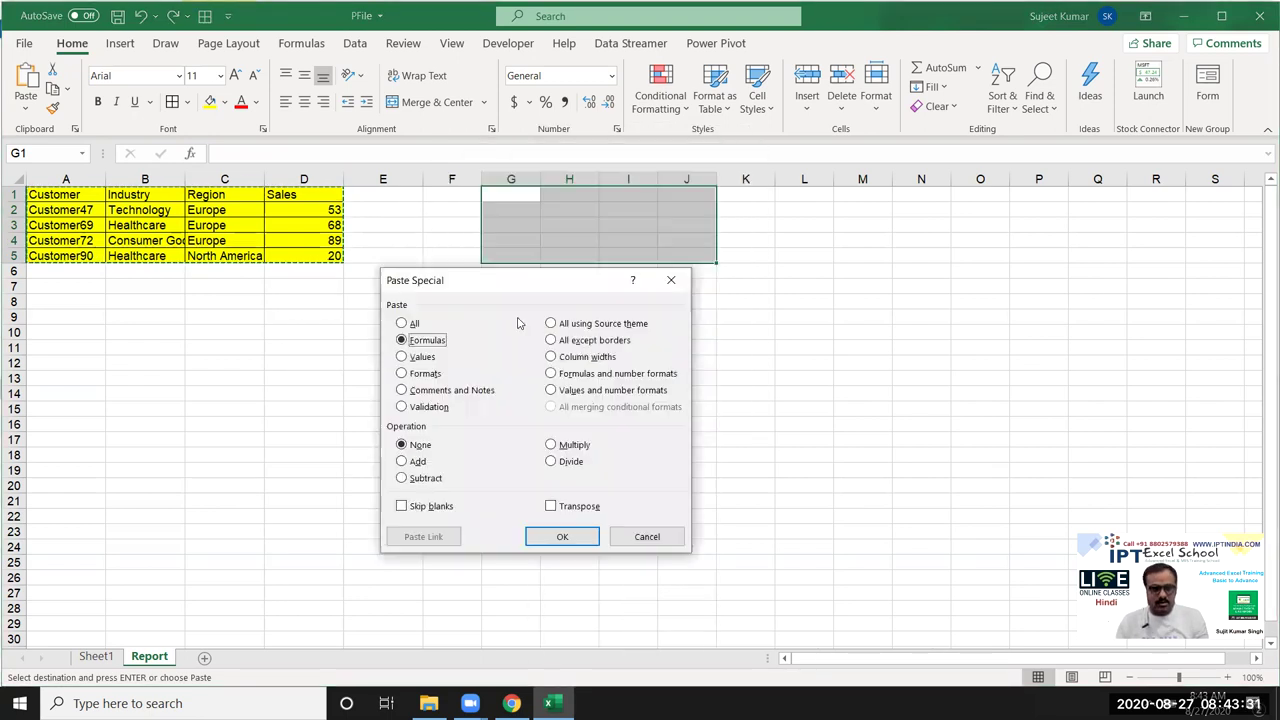
click(572, 534)
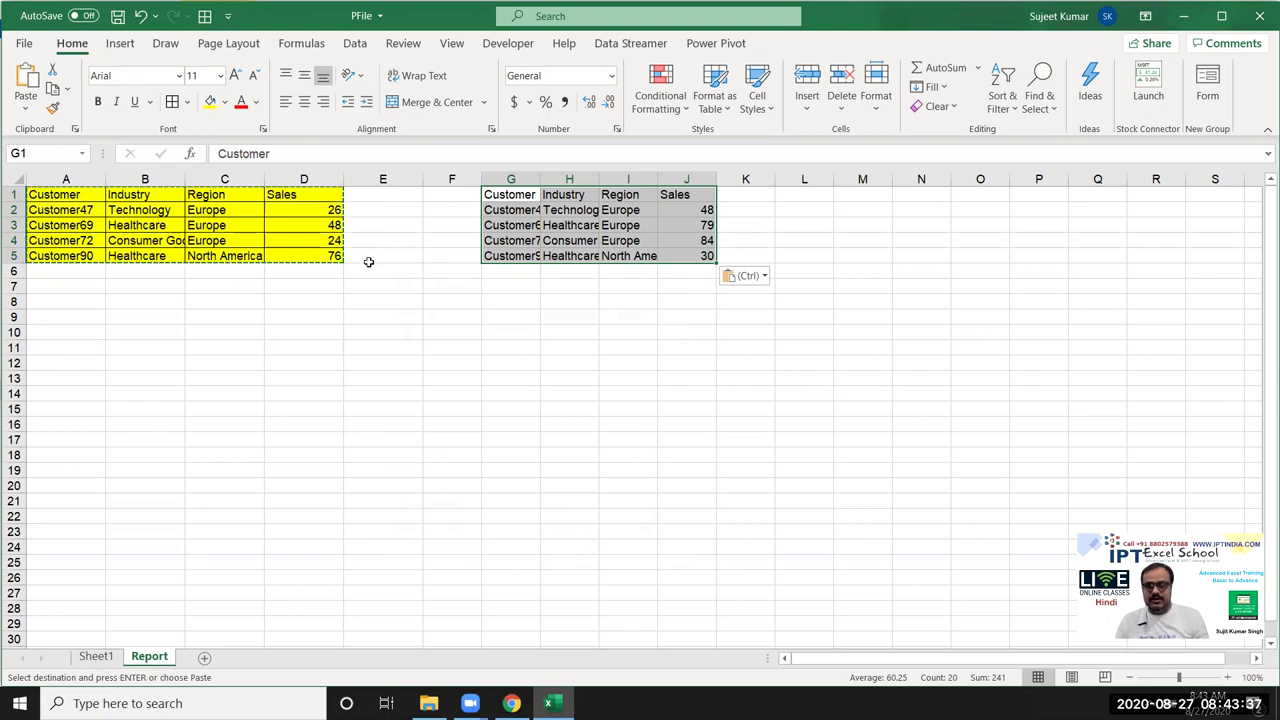
click(325, 222)
click(720, 226)
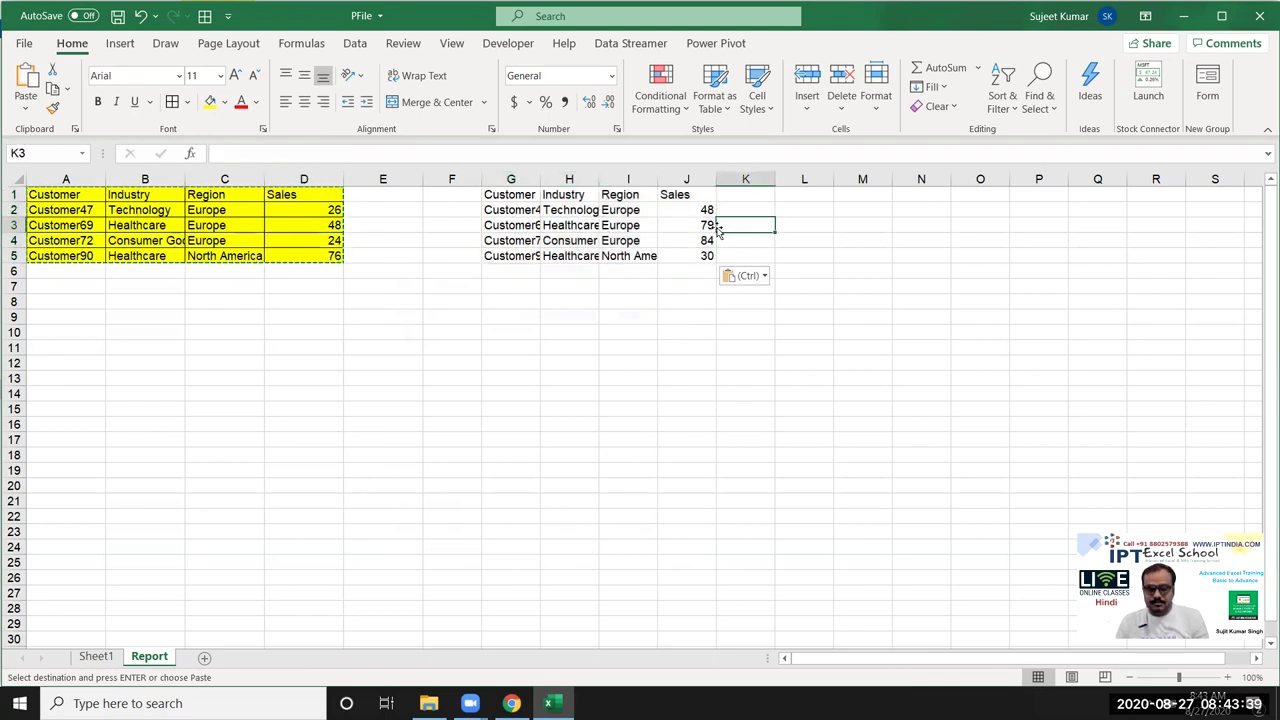
click(314, 212)
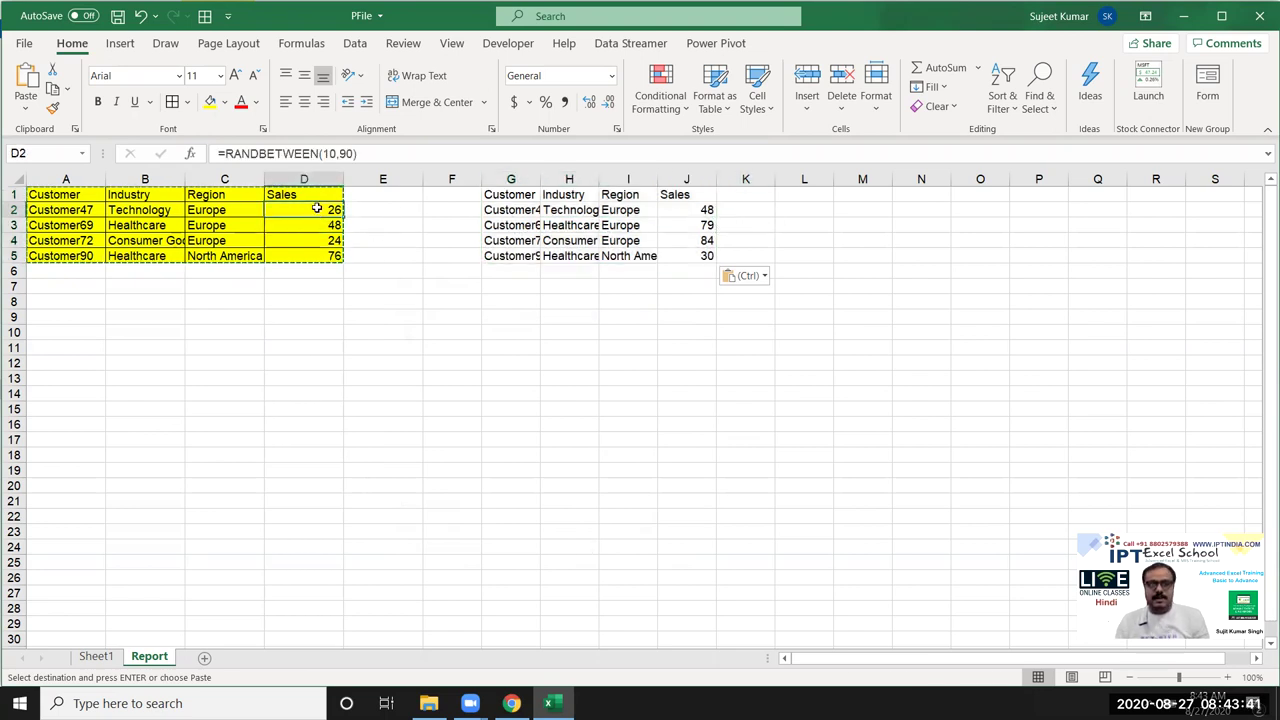
double_click(314, 212)
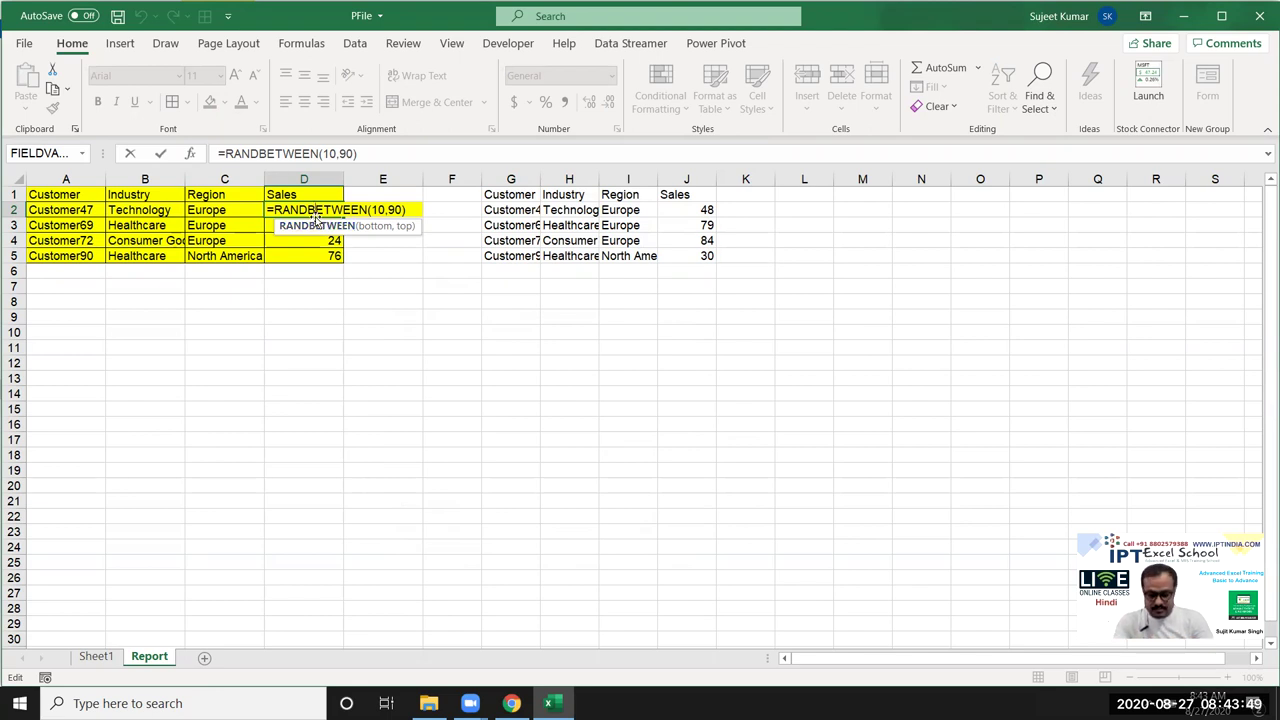
key(Return)
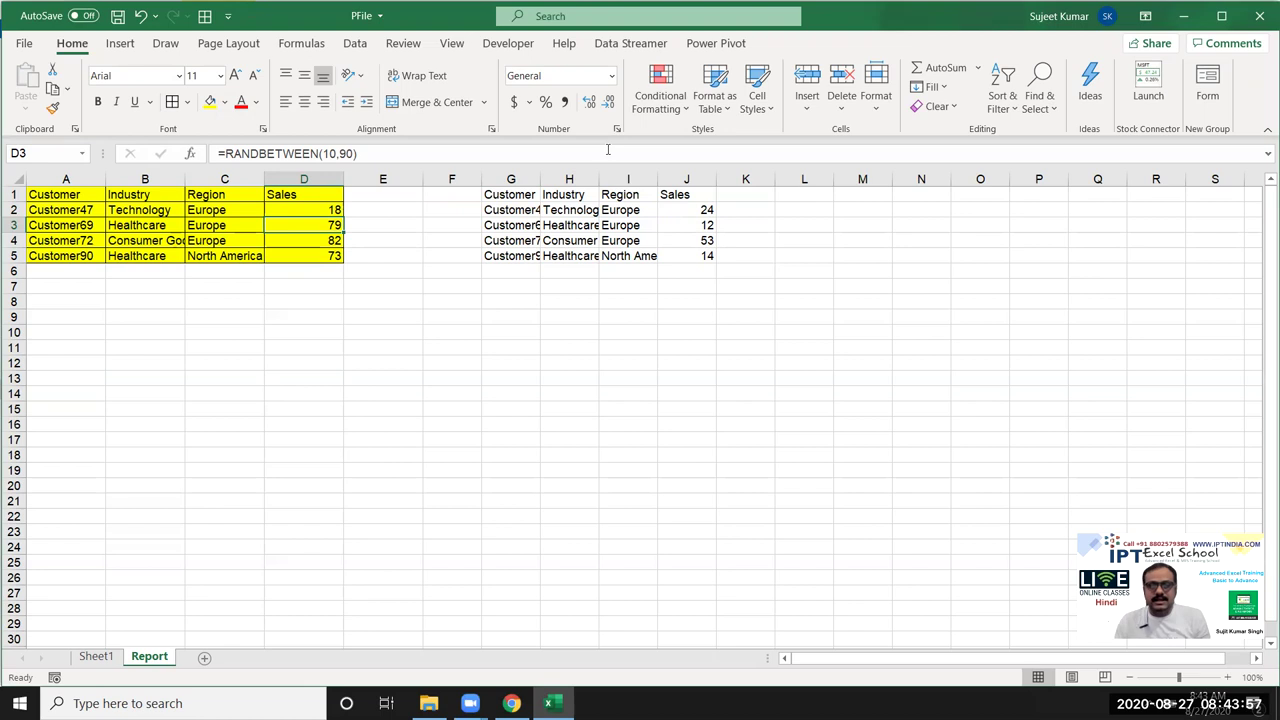
double_click(698, 241)
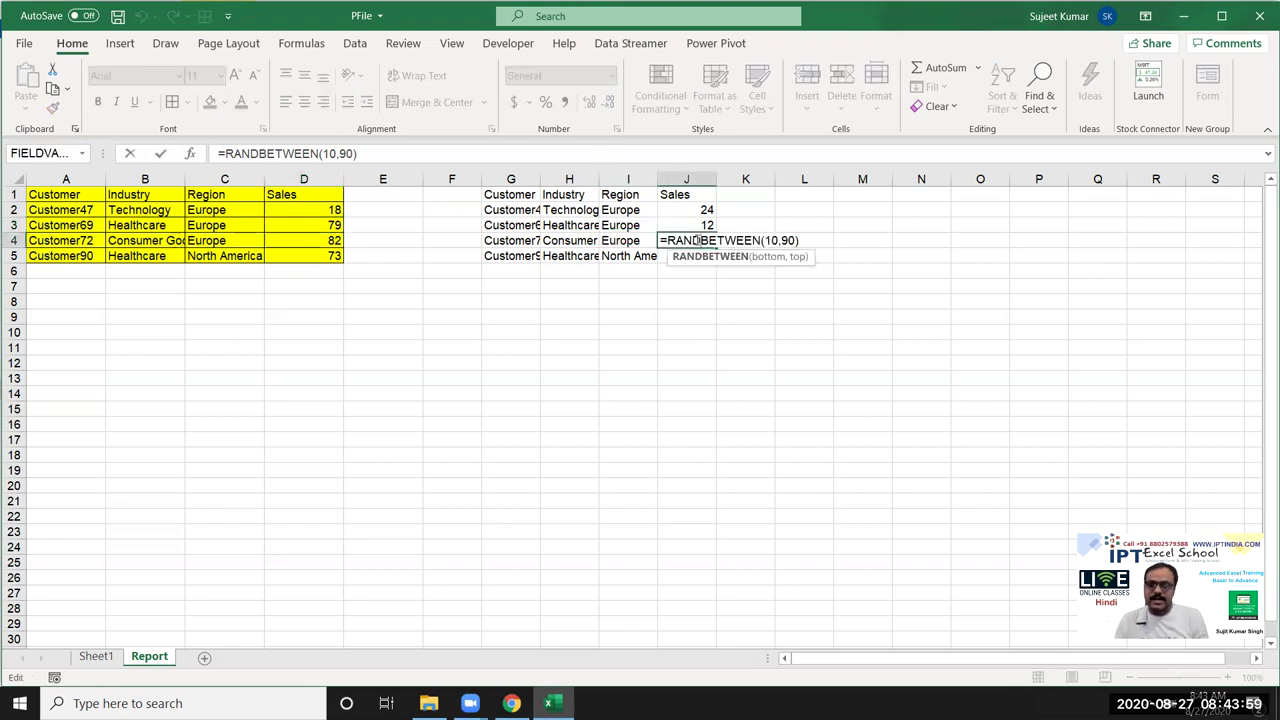
key(Escape)
click(605, 209)
click(547, 211)
click(500, 210)
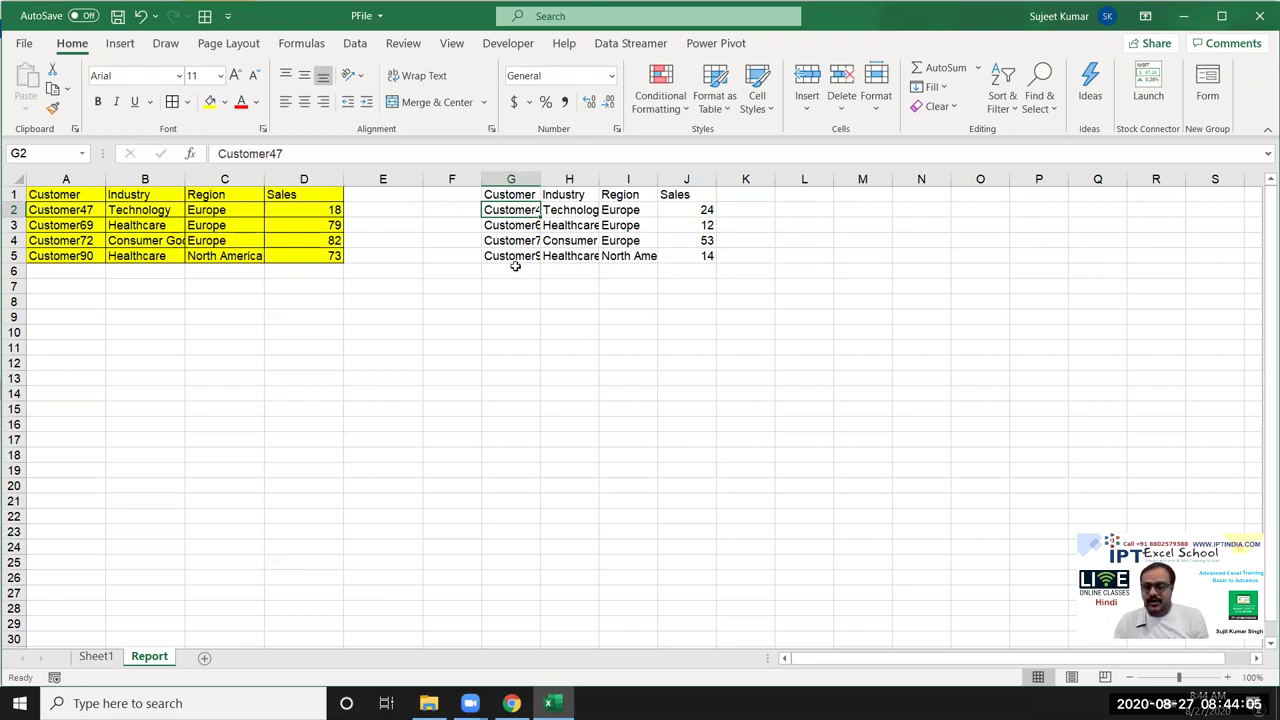
Step: Select the A1:D5 sales table and copy it
click(66, 197)
drag(231, 153, 272, 153)
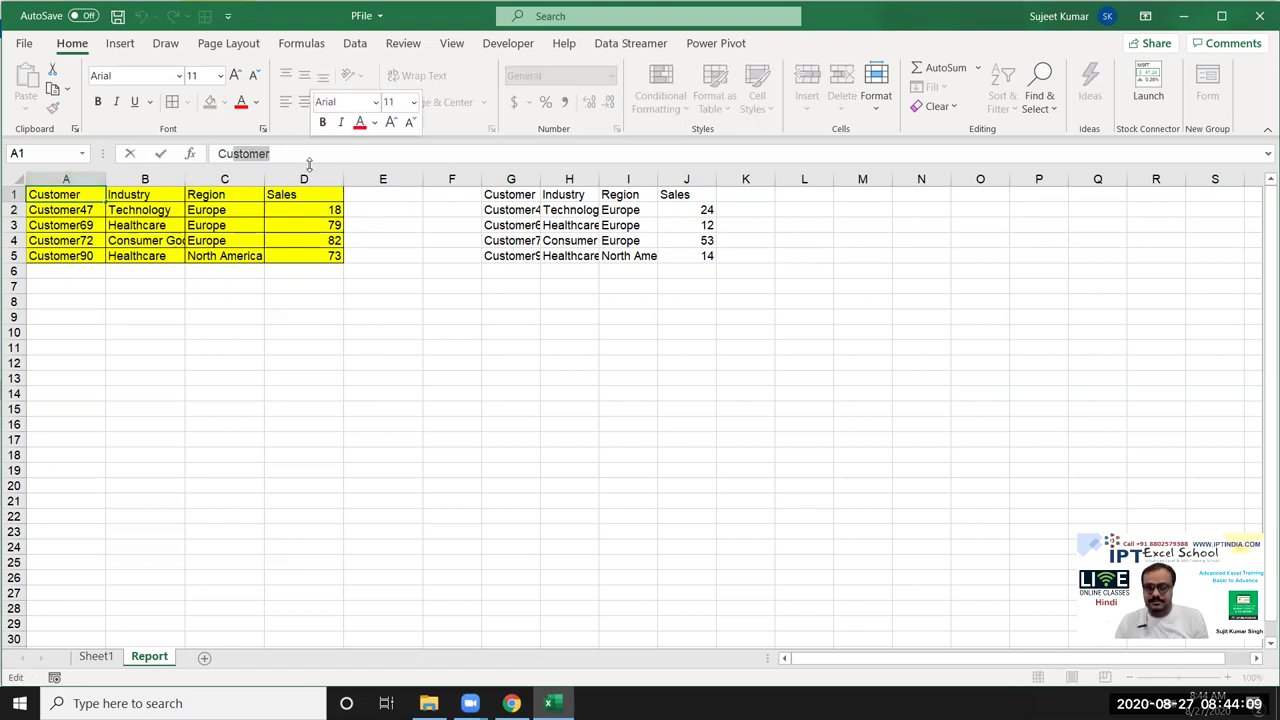
key(Escape)
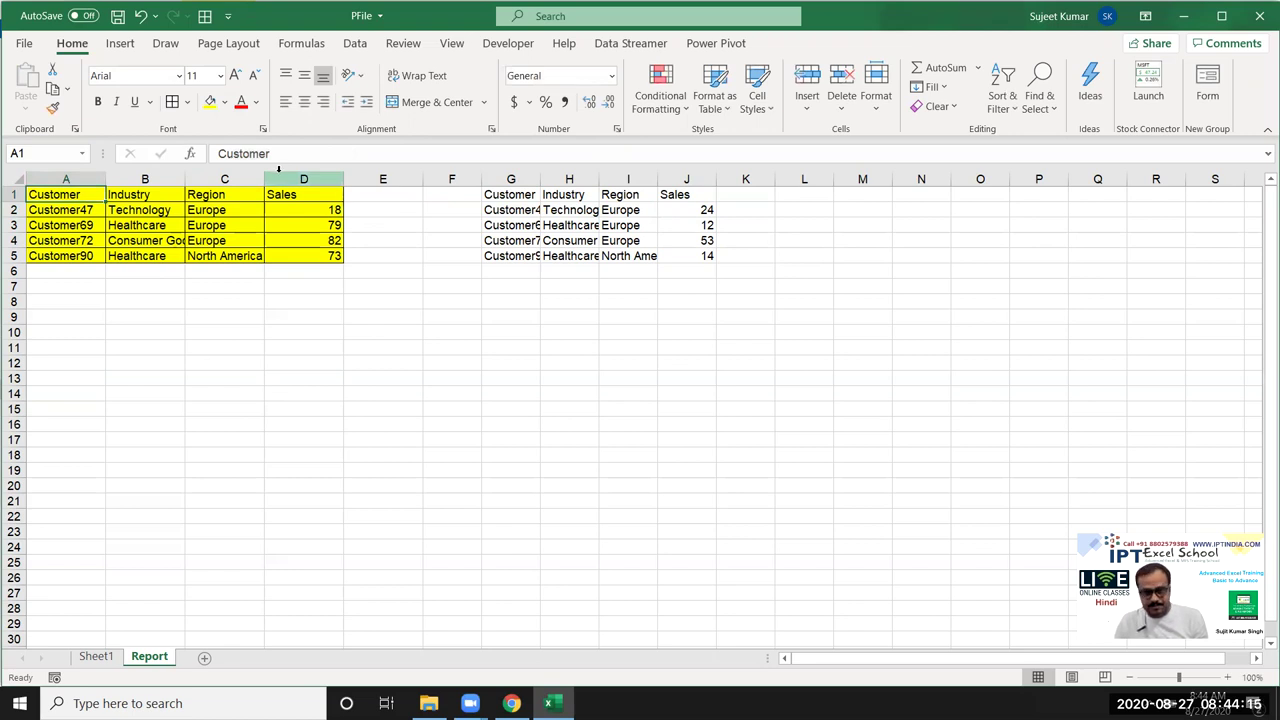
drag(63, 197, 324, 256)
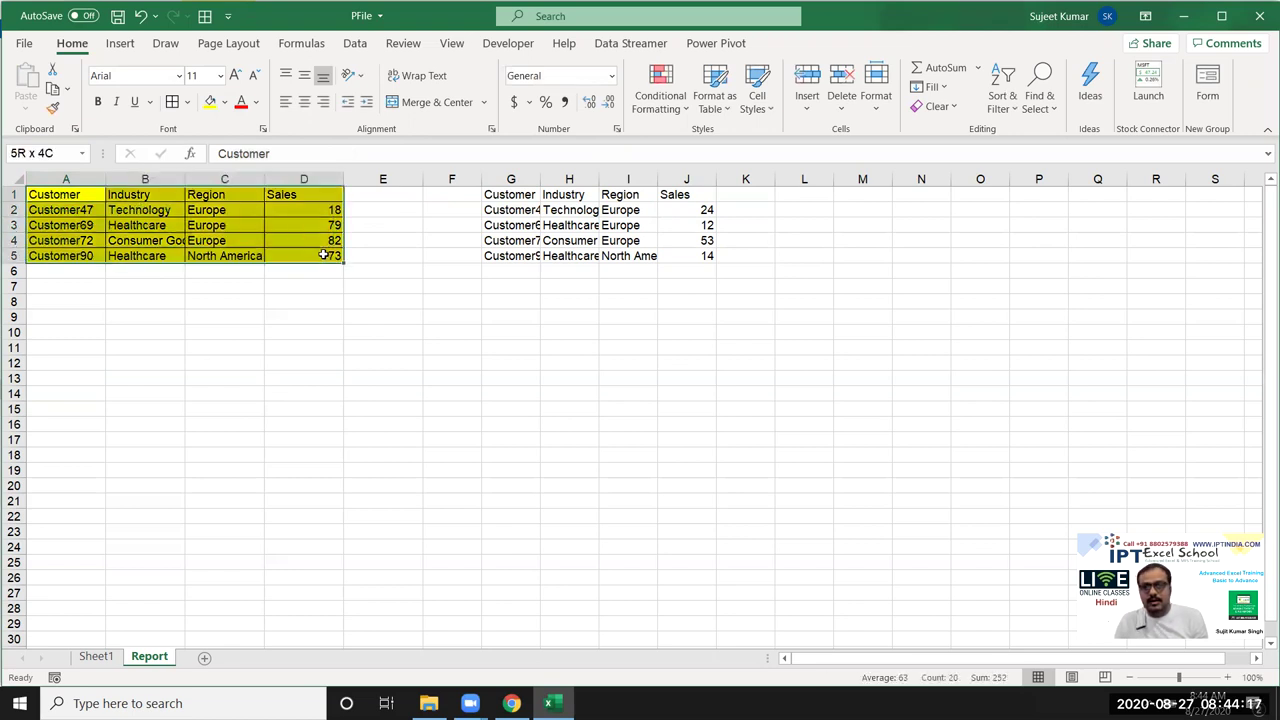
key(ctrl+c)
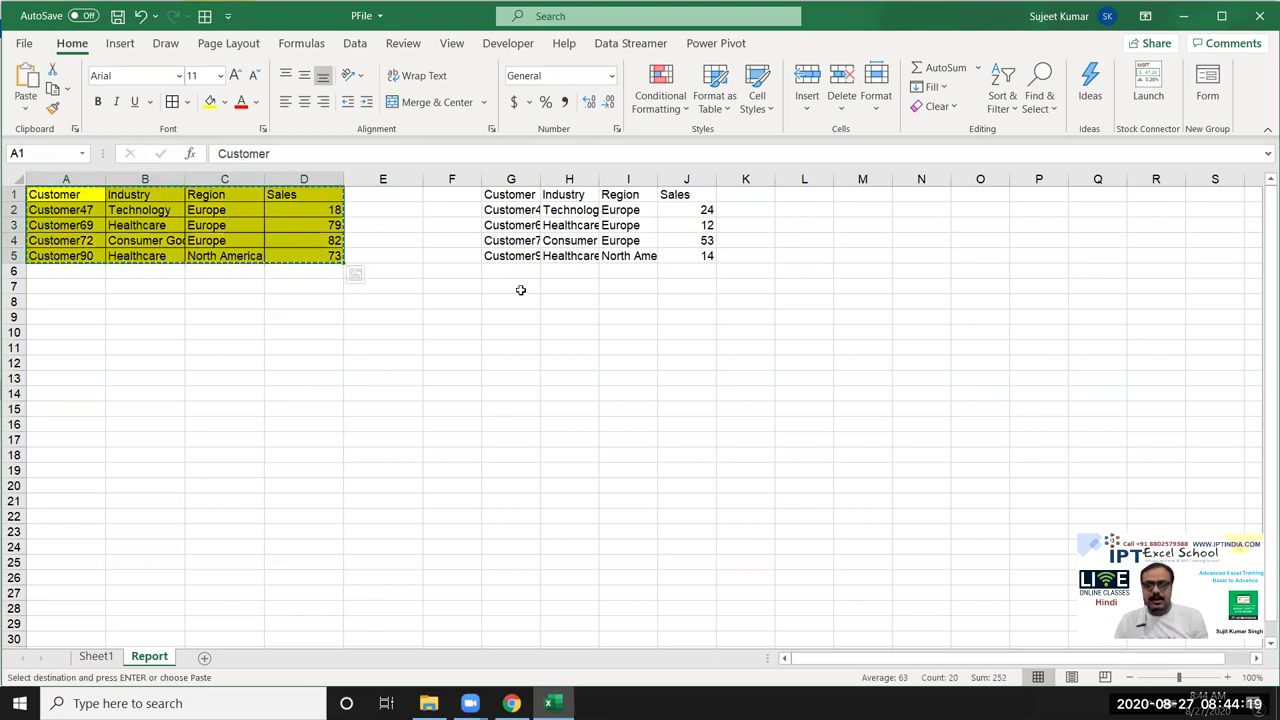
Step: Paste a formulas-only trial copy at G7, then clear G7:J11
right_click(520, 289)
click(570, 296)
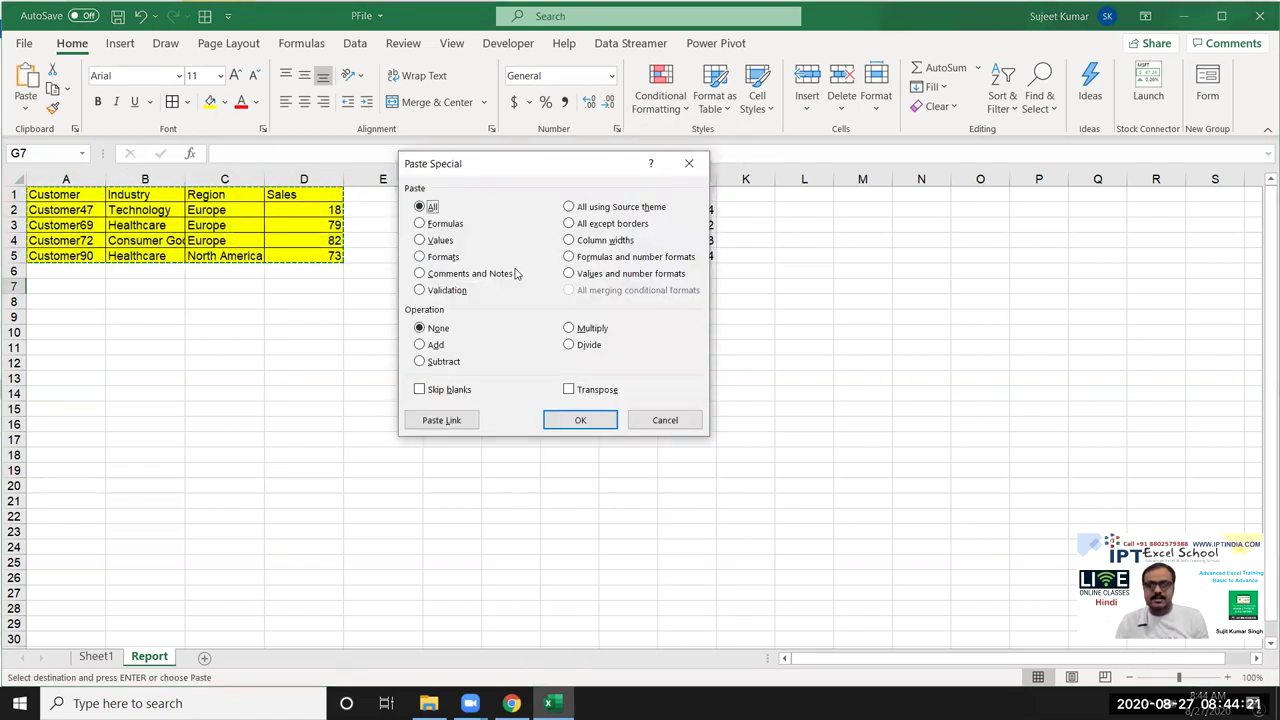
click(440, 225)
click(580, 420)
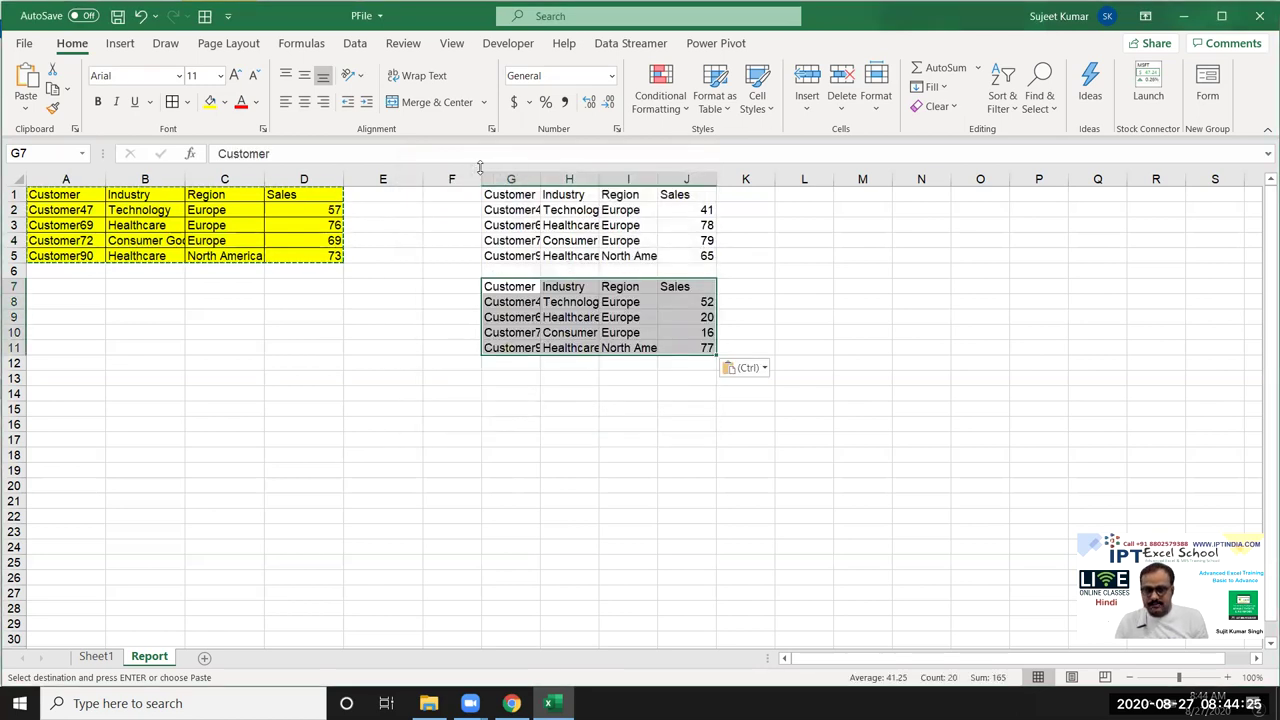
key(Delete)
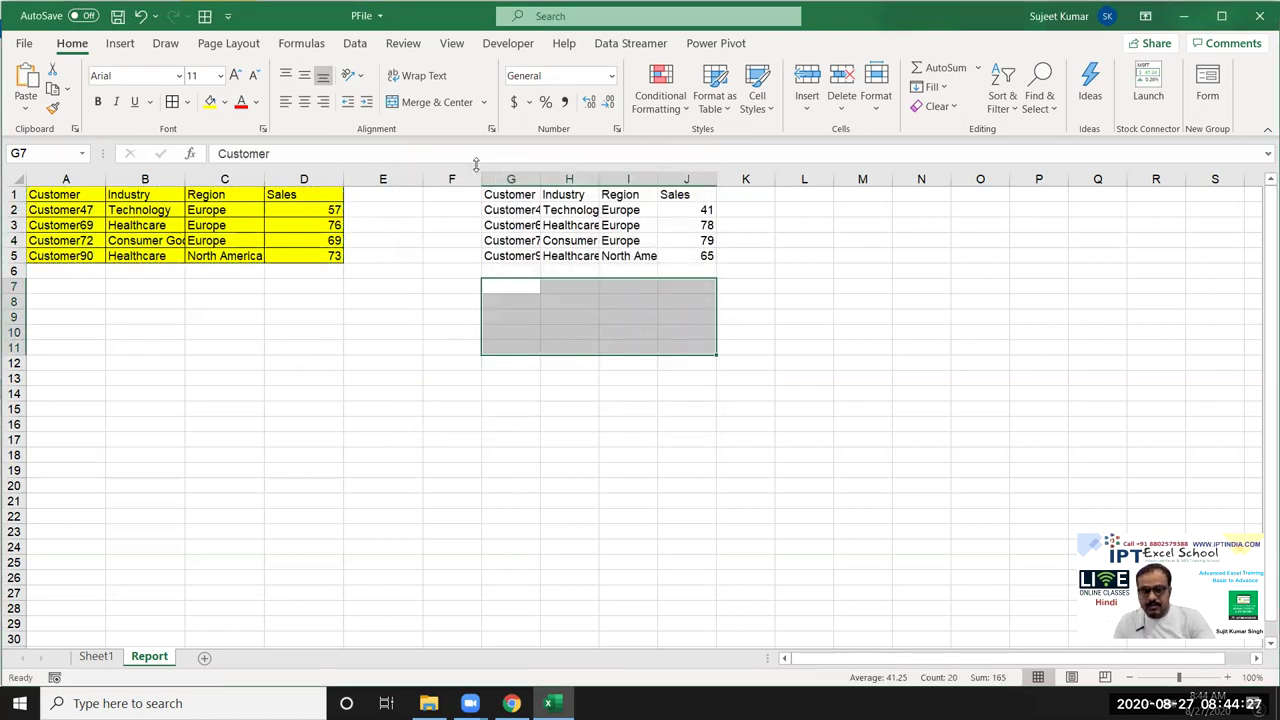
Step: Reselect A1:D5 and copy the sales table again
drag(500, 190, 700, 250)
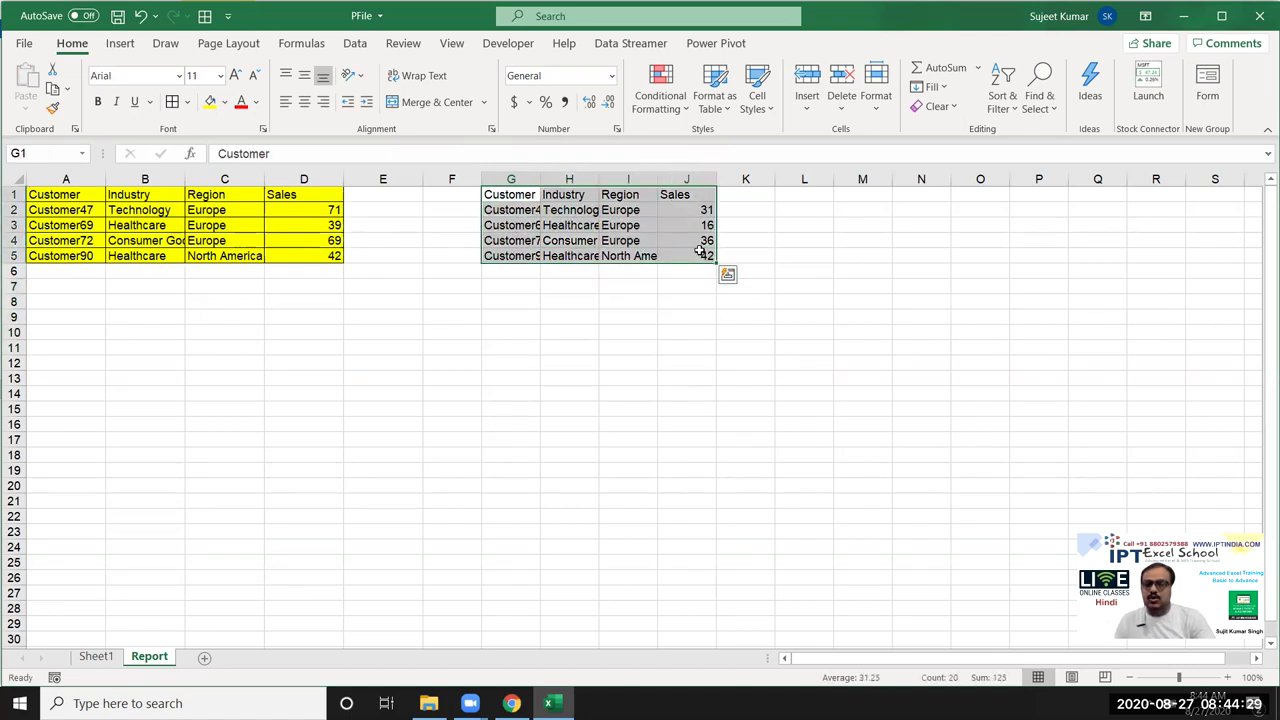
click(491, 316)
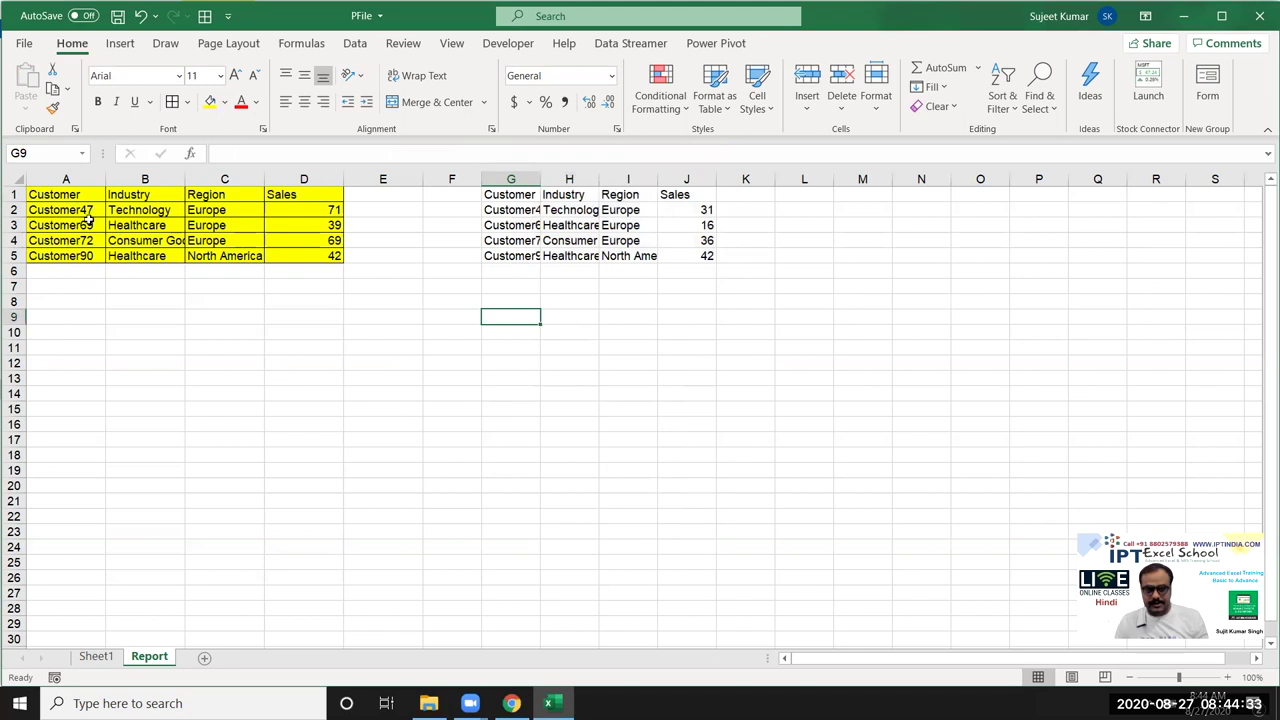
drag(74, 195, 297, 252)
key(ctrl+c)
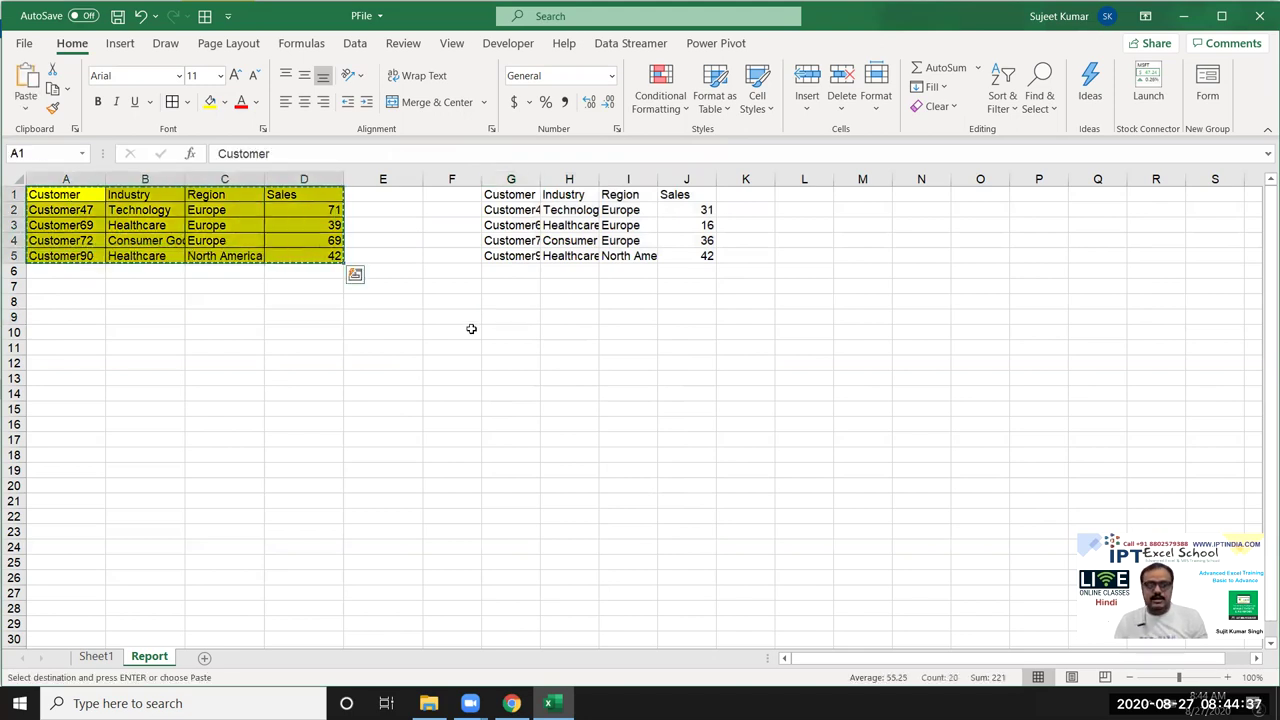
Step: Paste Special the sales table at G9 as Values only
click(512, 315)
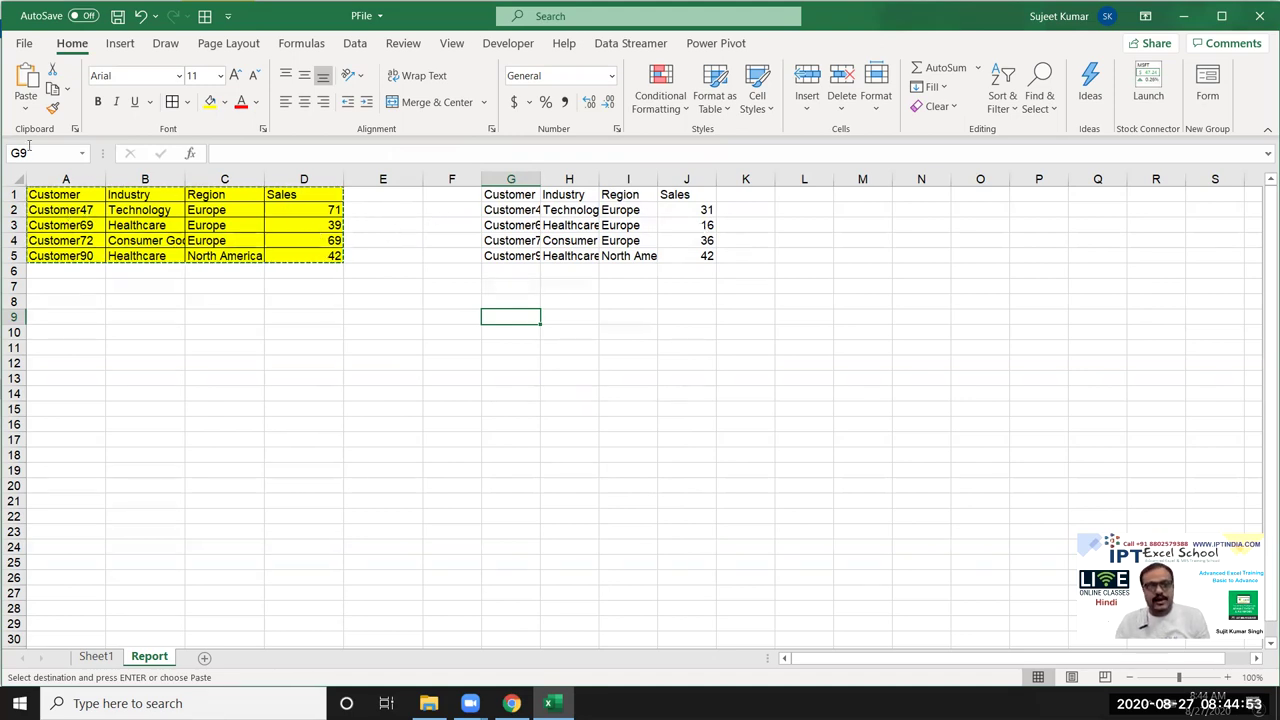
right_click(510, 314)
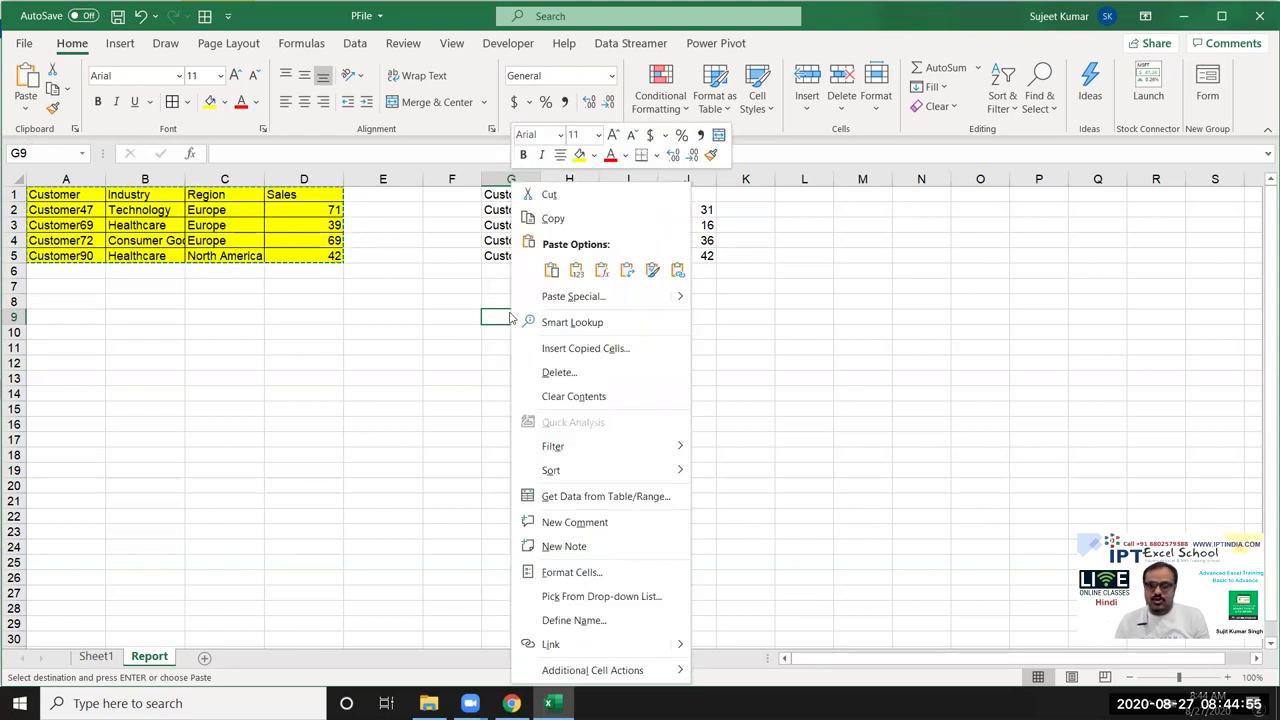
click(565, 297)
click(438, 232)
click(586, 411)
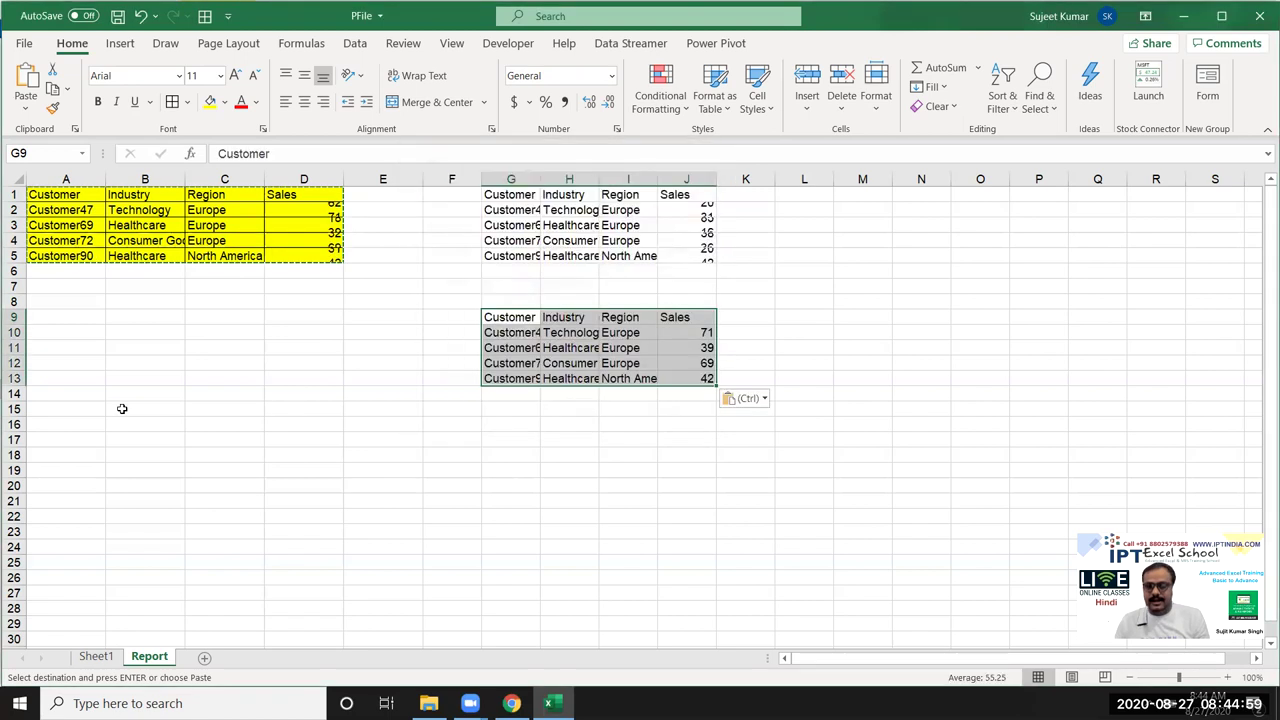
Step: Confirm J11 holds a fixed number, then clear the pasted block G9:J14
click(720, 334)
double_click(707, 347)
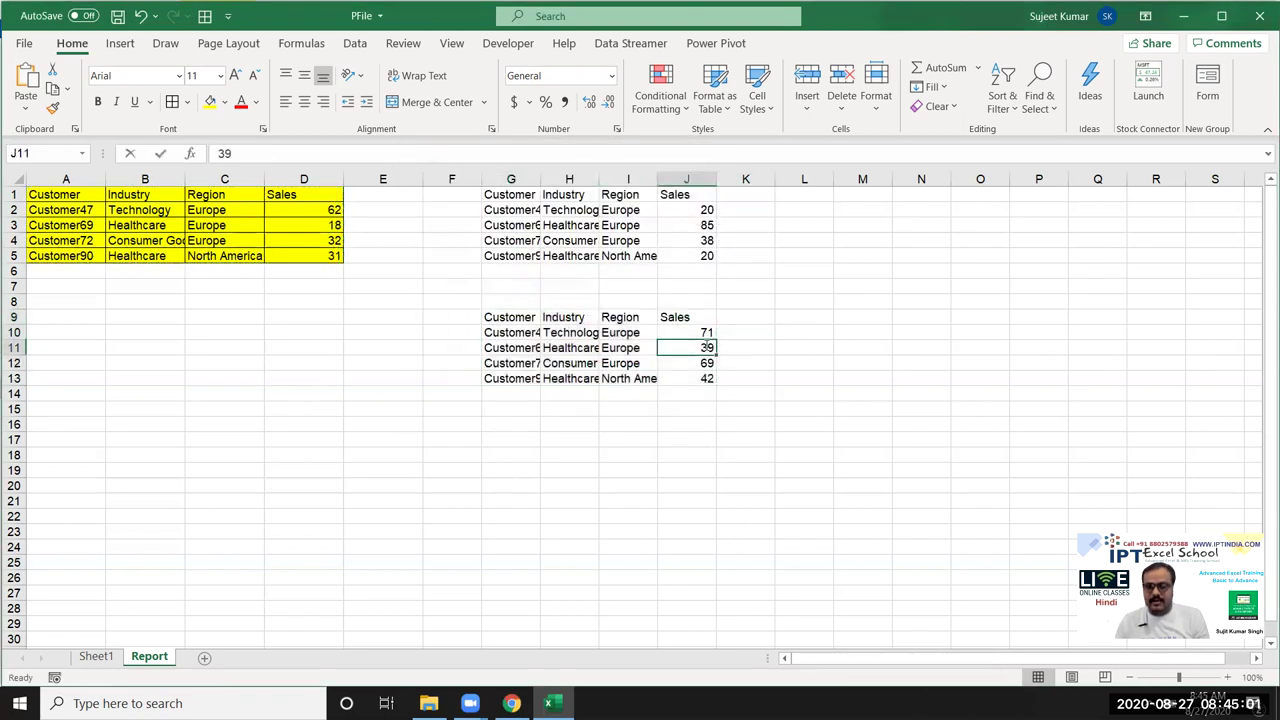
click(400, 442)
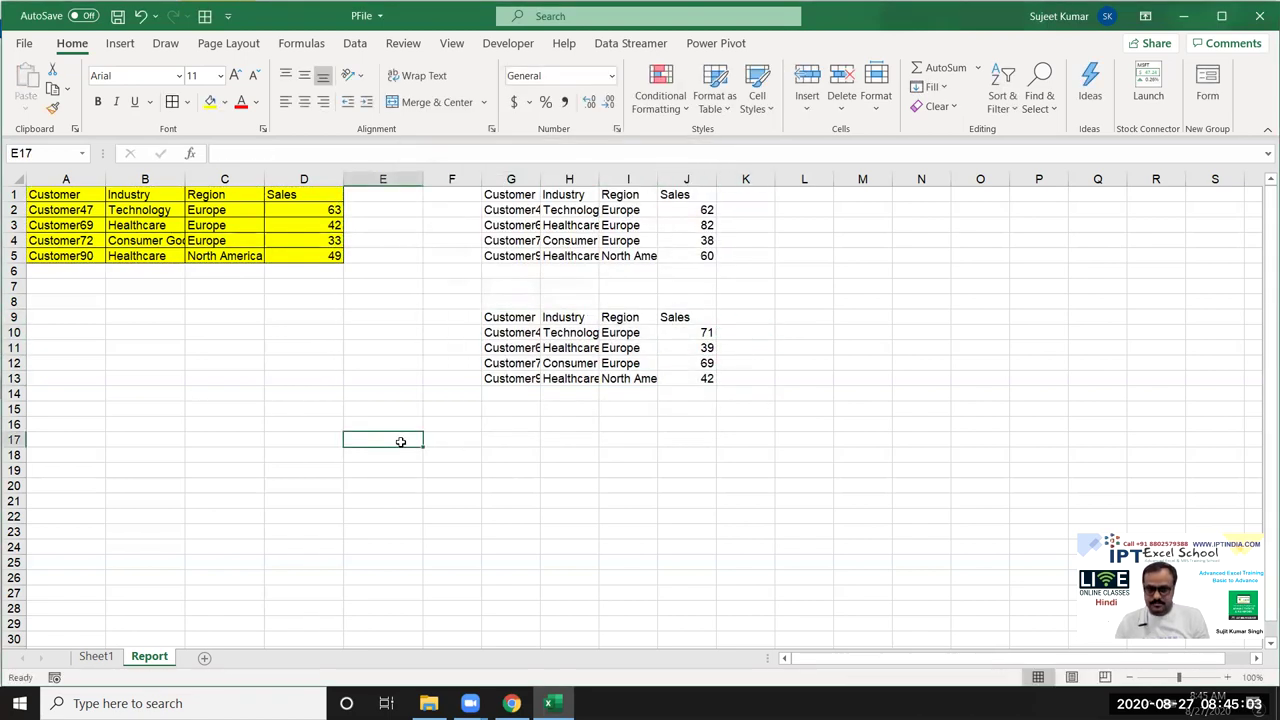
drag(492, 318, 678, 390)
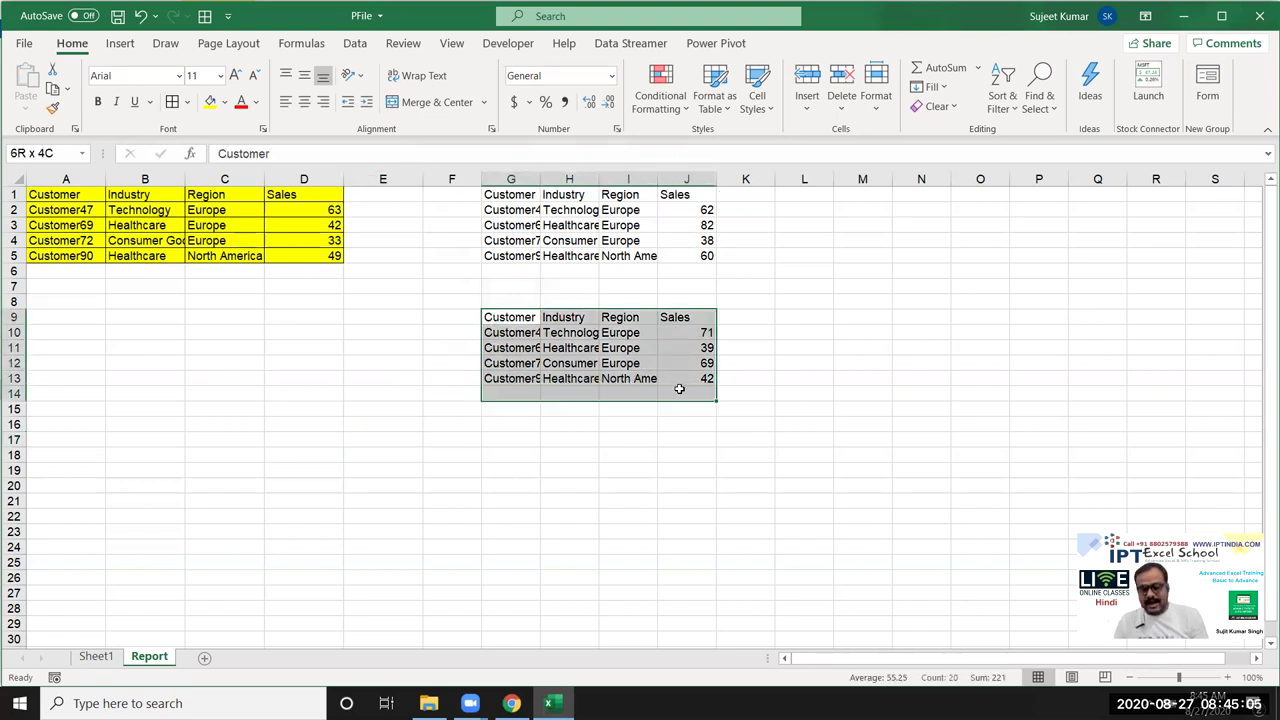
key(Delete)
click(200, 257)
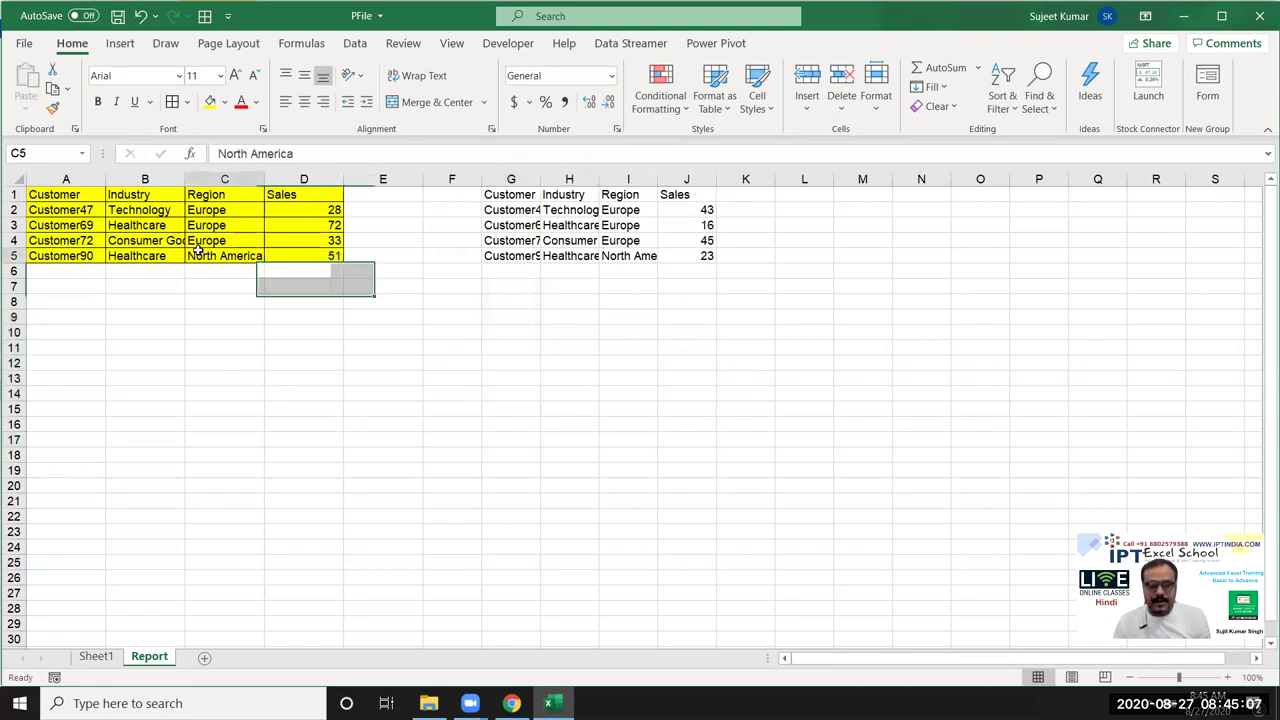
click(363, 314)
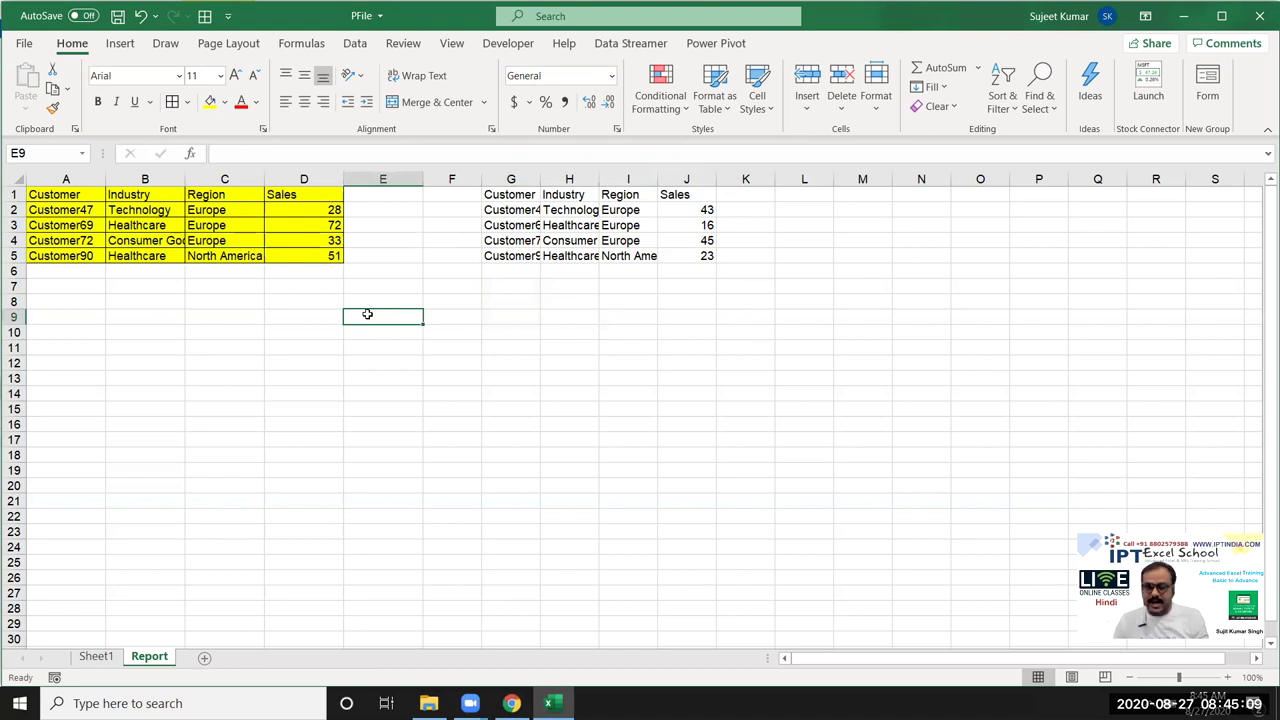
click(535, 319)
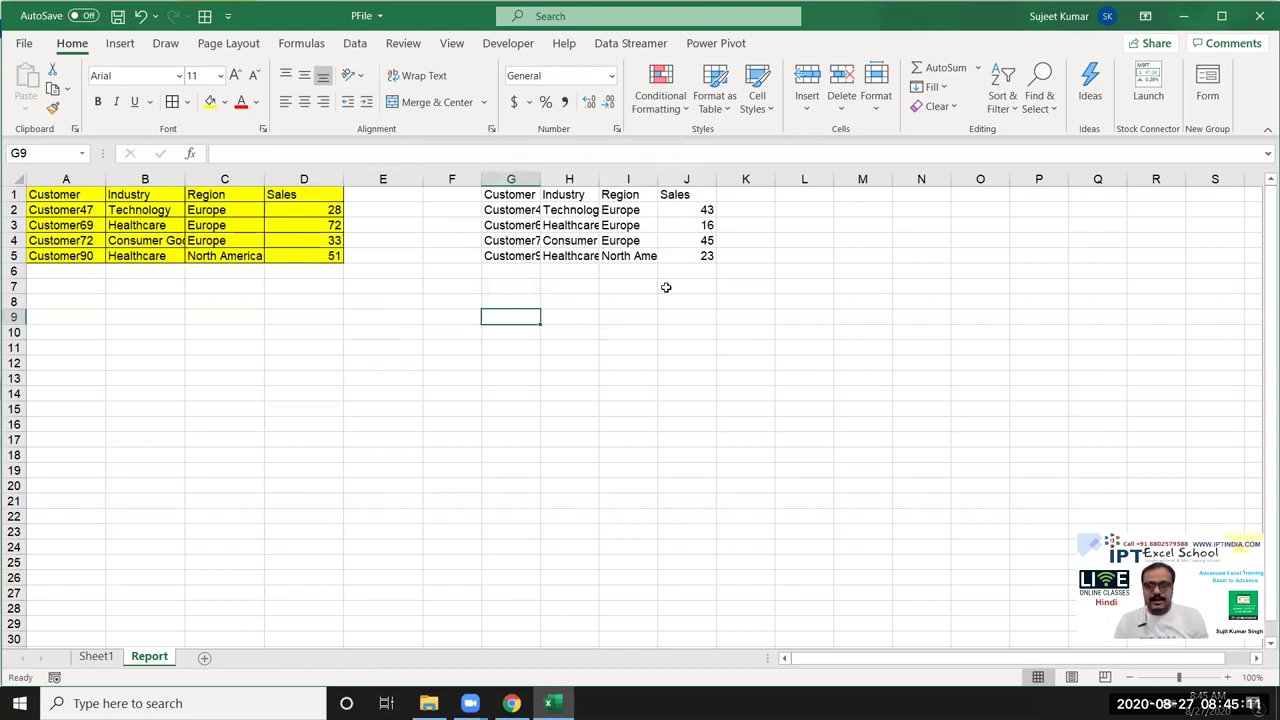
Step: Recalculate the random Sales numbers with F9 and select J2:J5
click(696, 231)
click(706, 257)
click(816, 266)
key(F9)
click(778, 238)
drag(706, 210, 706, 252)
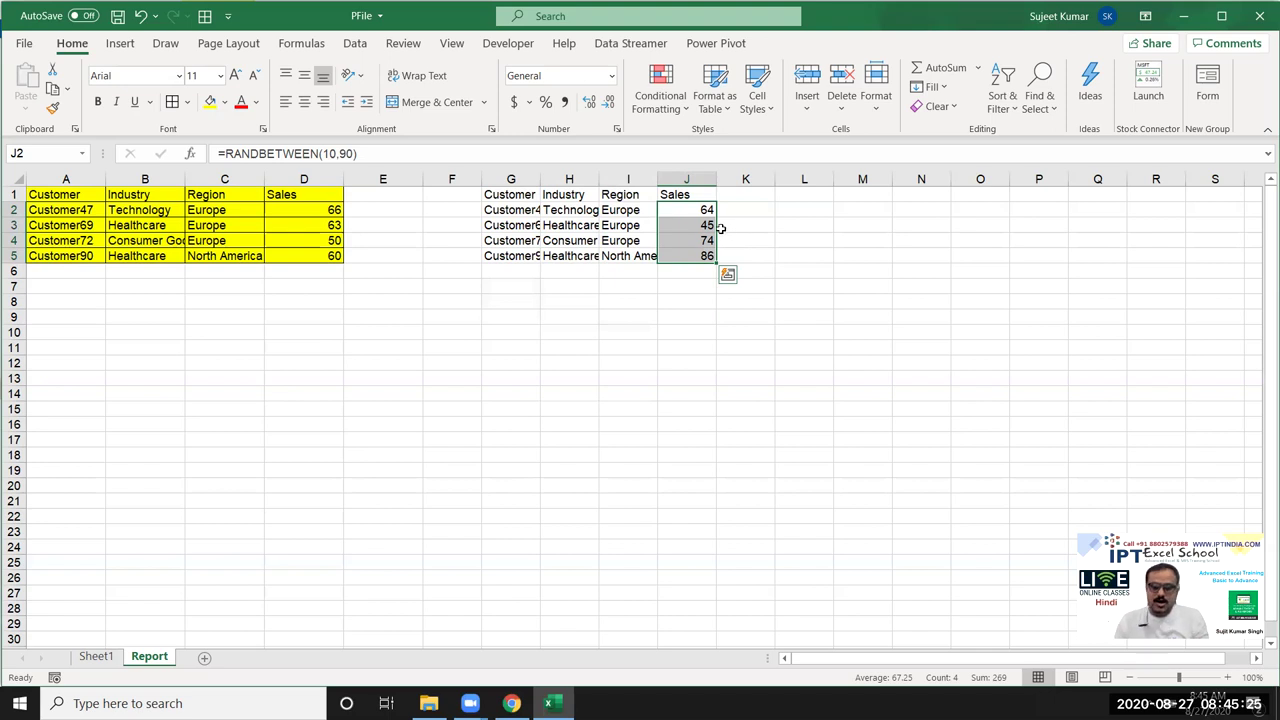
Step: Copy J2:J5 and paste it back onto itself as Values, replacing the Sales formulas
right_click(720, 235)
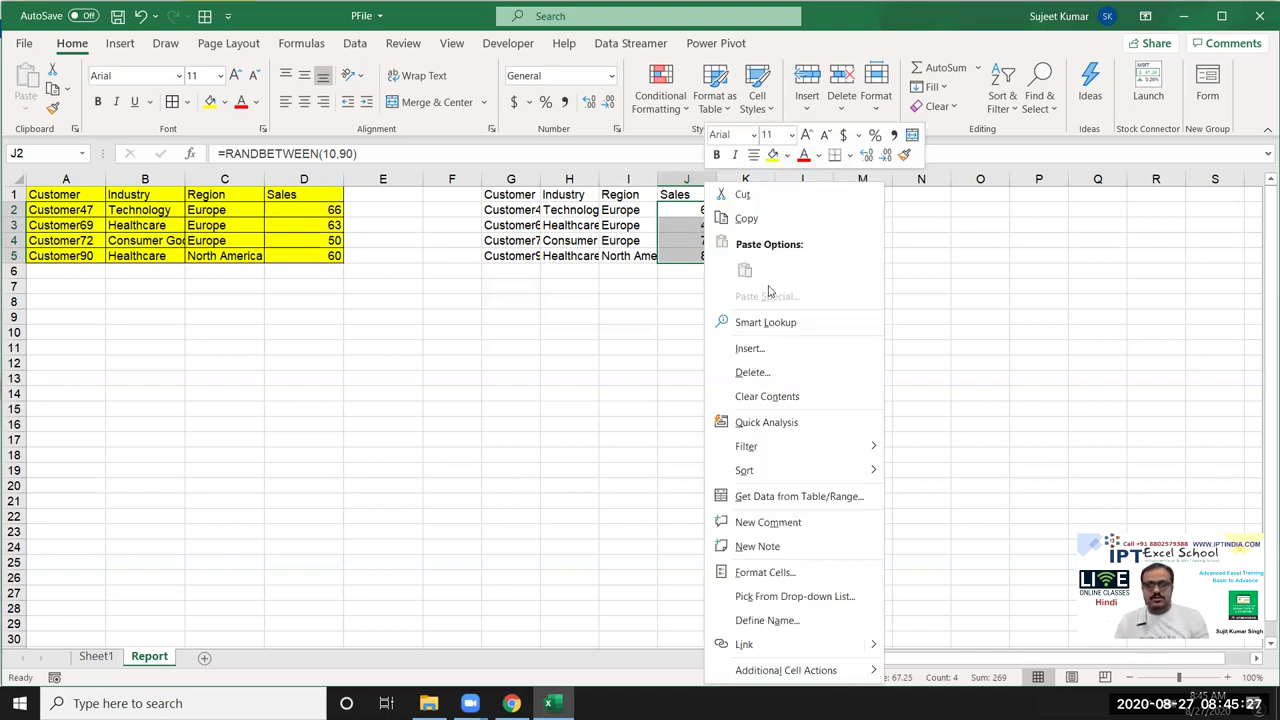
key(Escape)
key(ctrl+c)
right_click(717, 276)
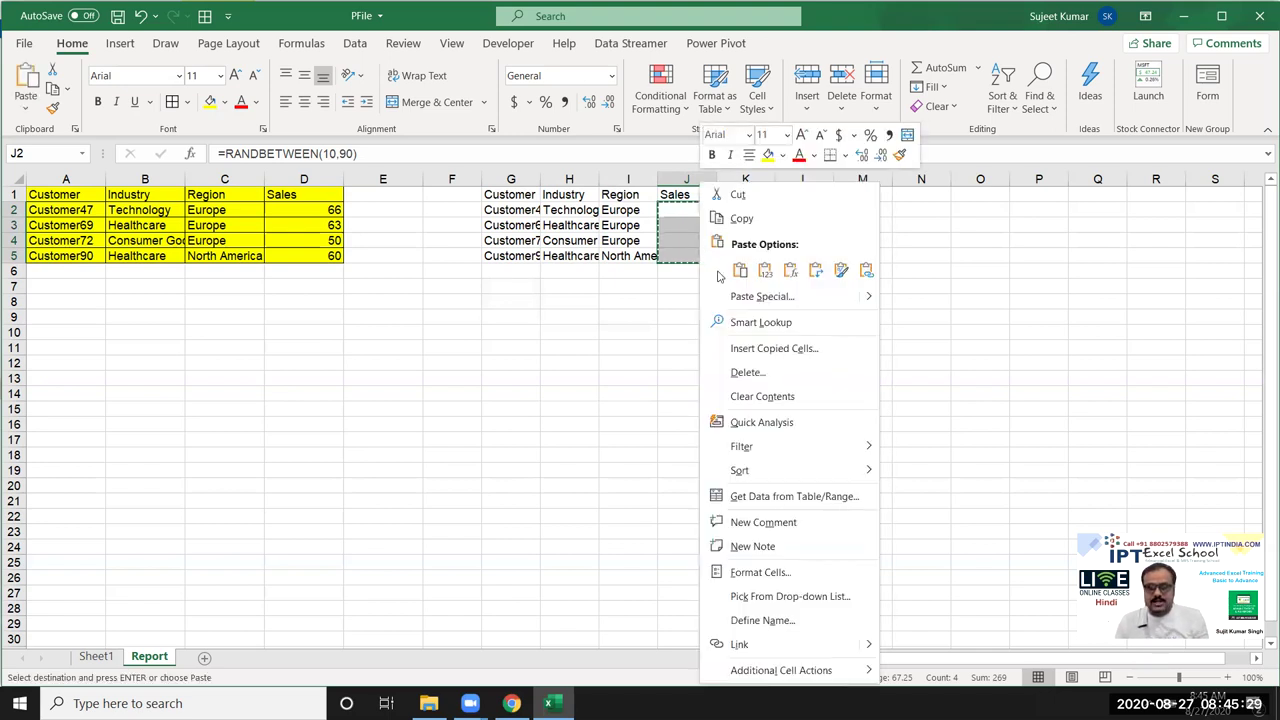
click(747, 296)
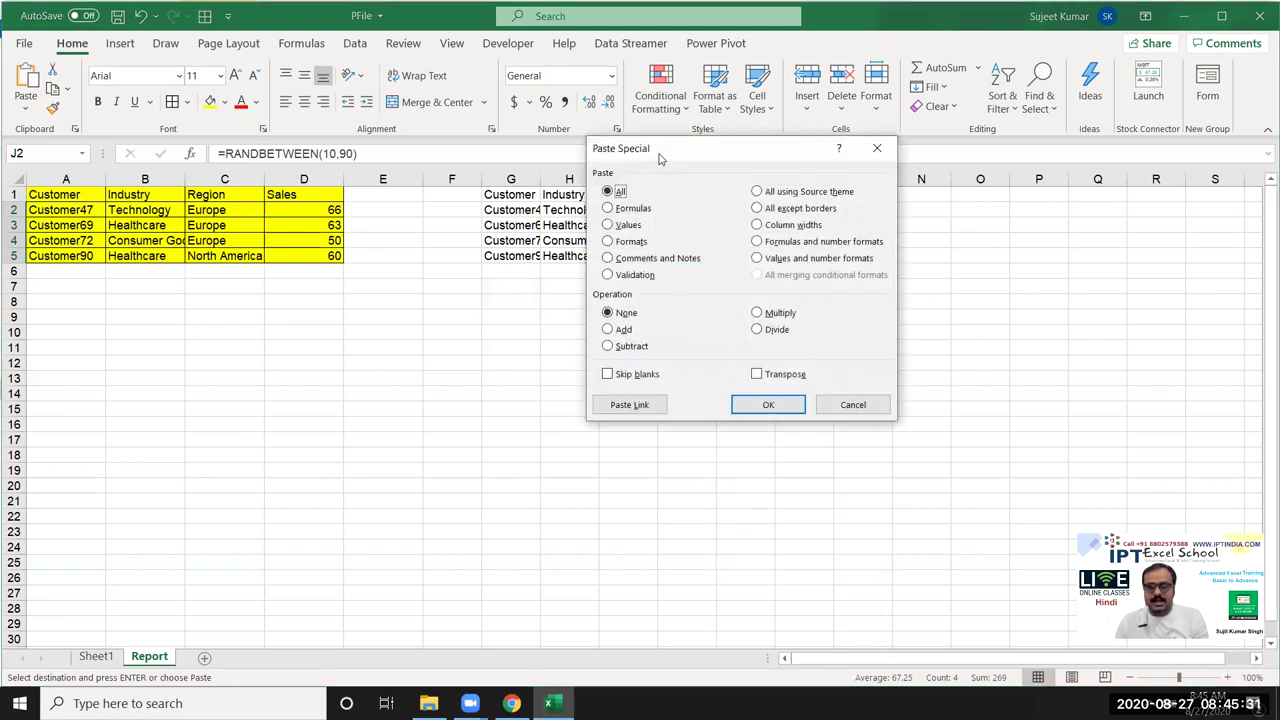
drag(661, 157, 796, 176)
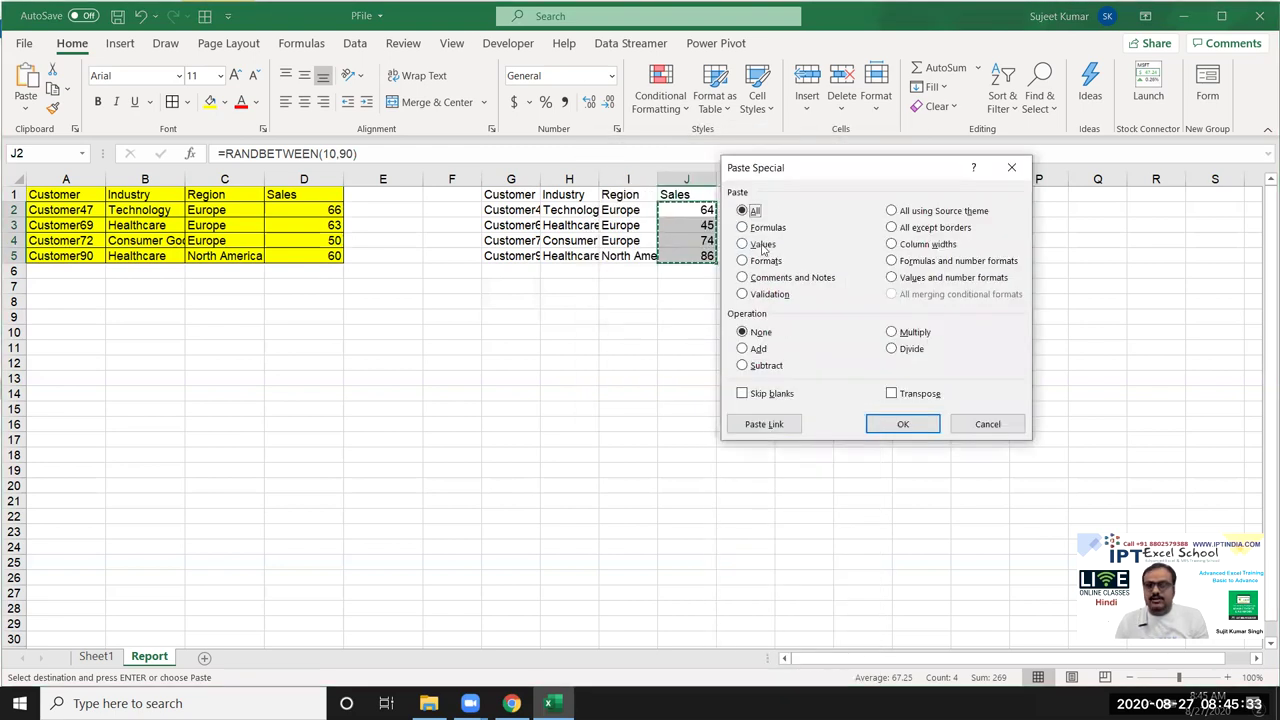
click(763, 244)
drag(807, 175, 849, 159)
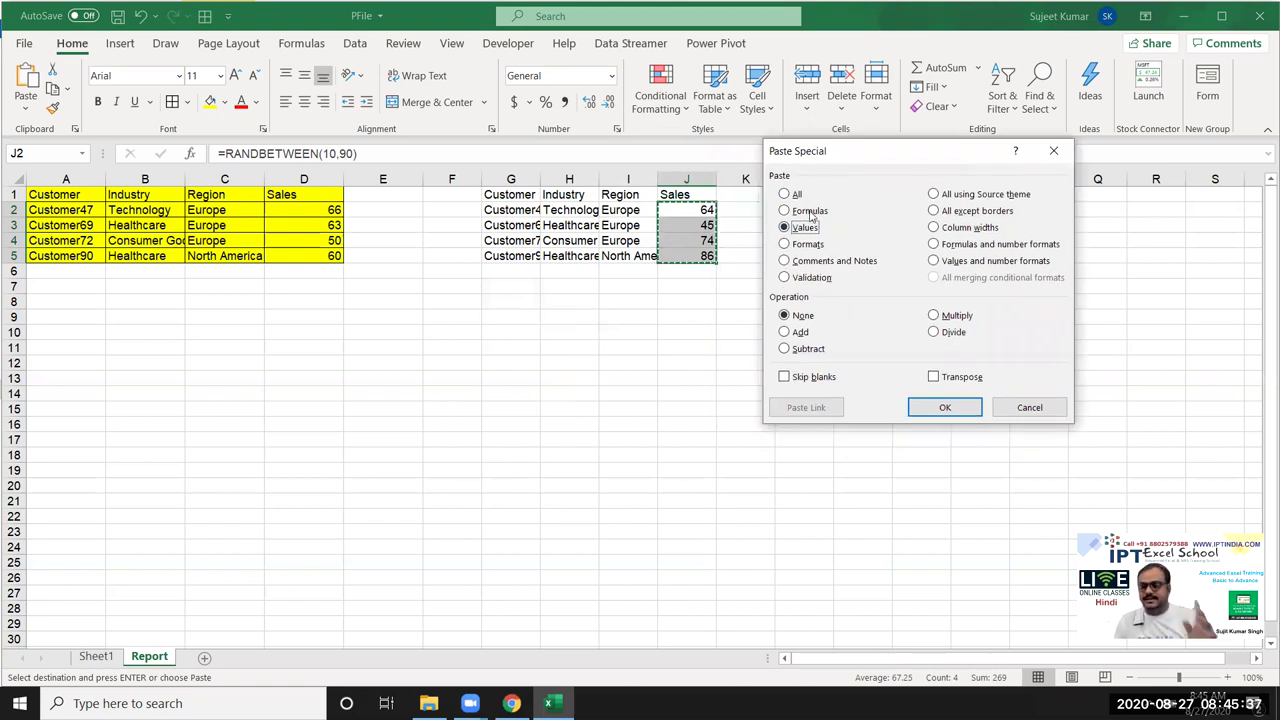
click(935, 406)
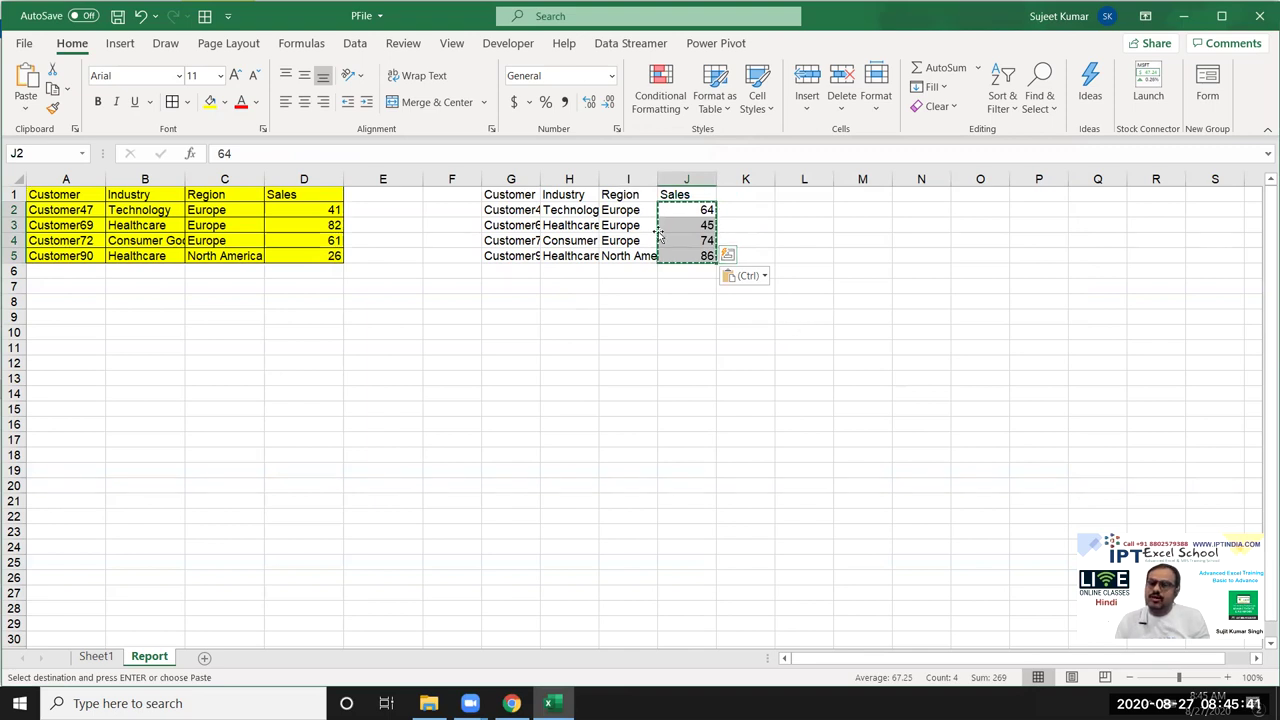
Step: Check the pasted numbers, then clear the copied table in G1:J6
drag(670, 241, 700, 257)
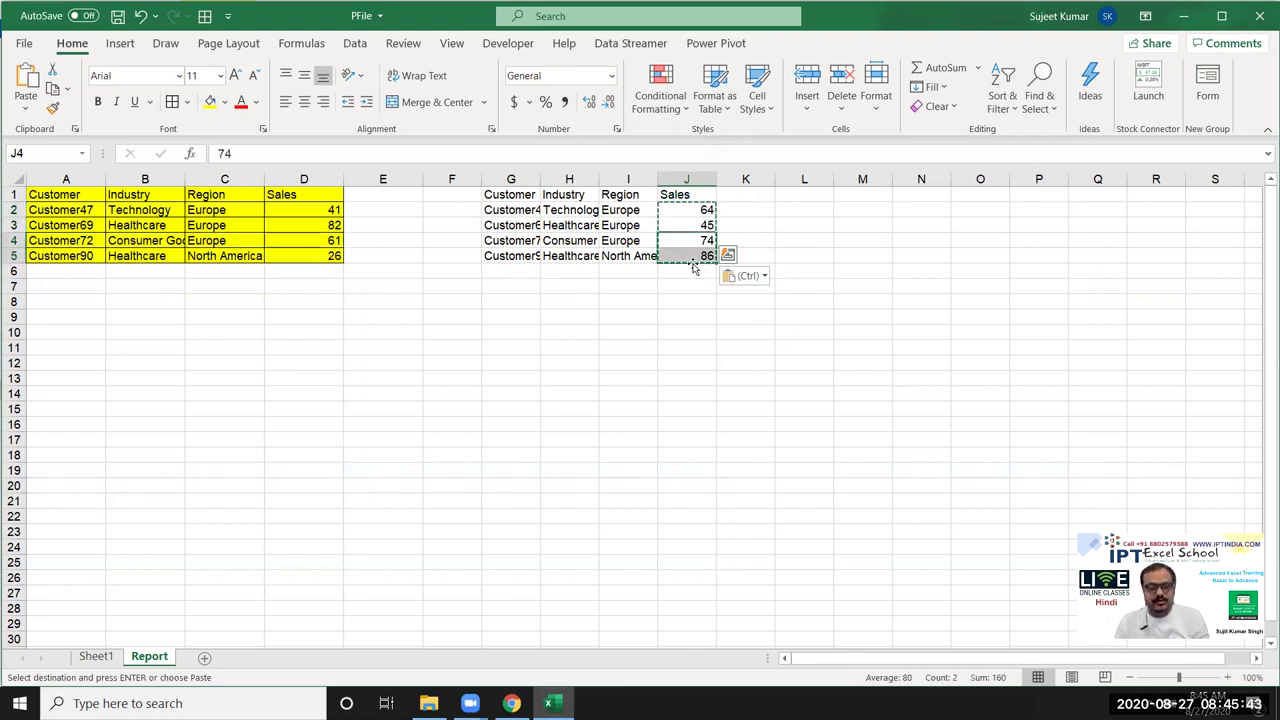
key(Escape)
drag(511, 187, 689, 269)
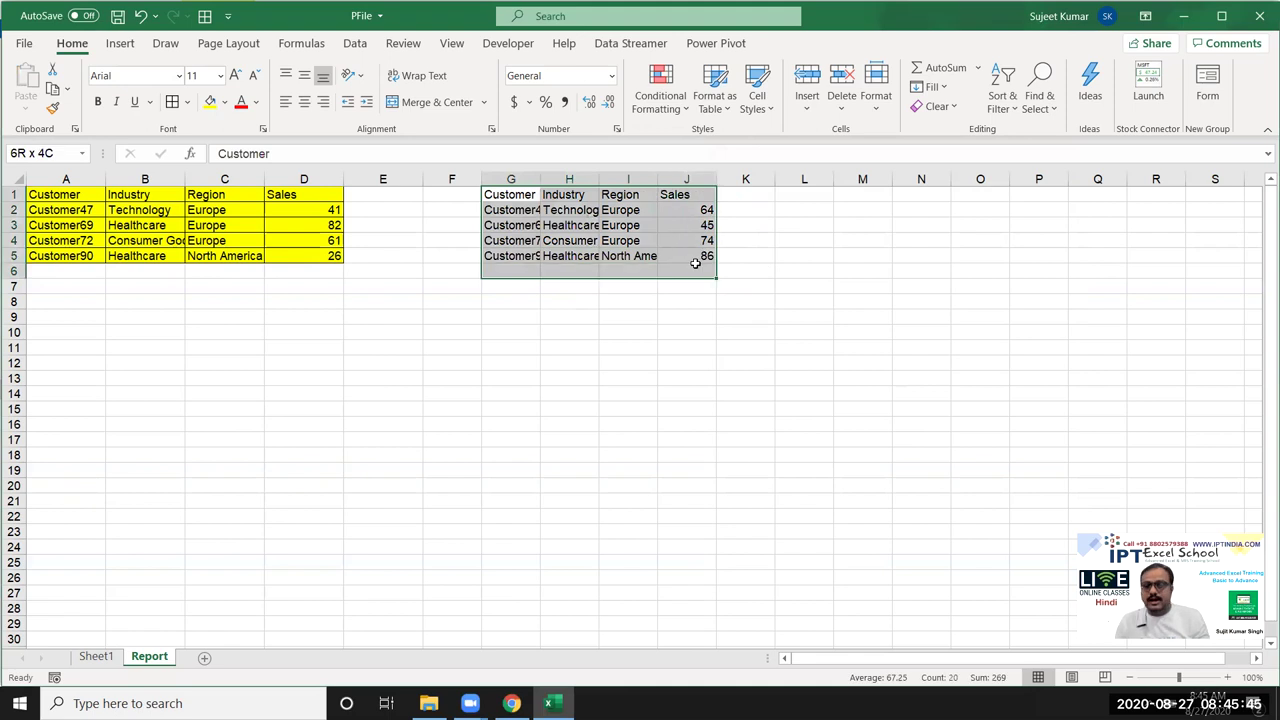
key(Delete)
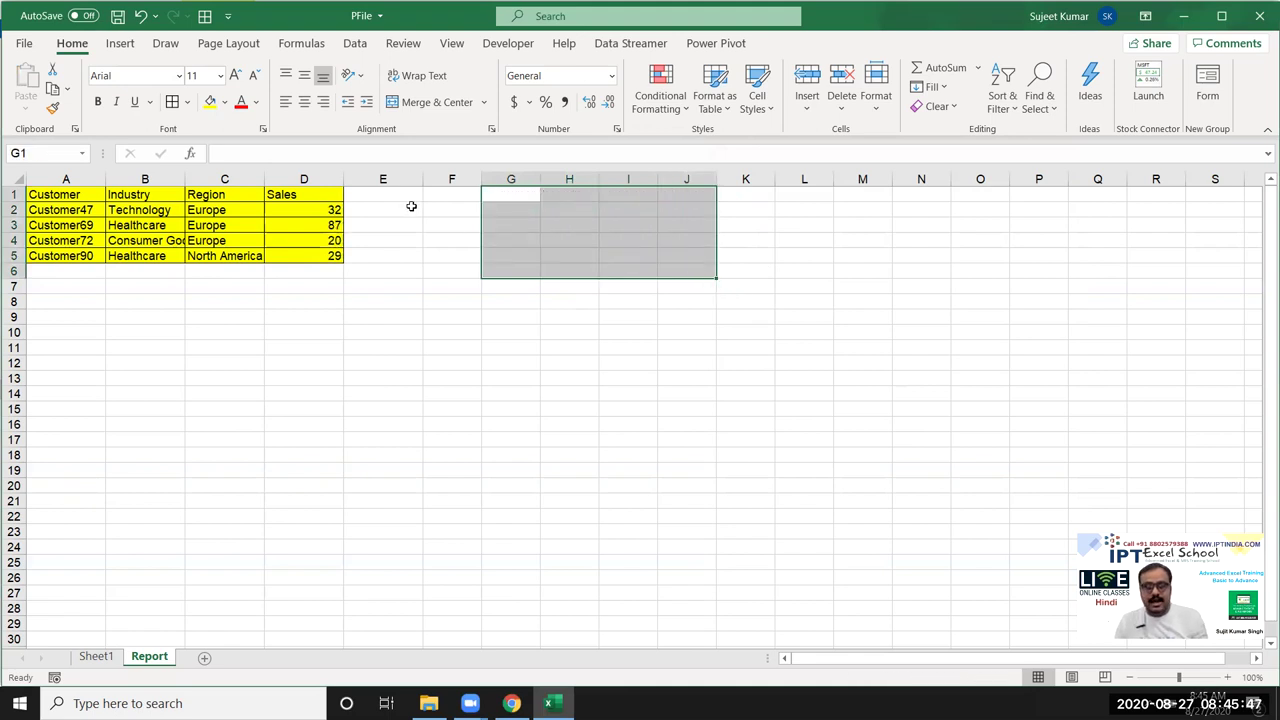
click(410, 208)
Step: Open 4.Performance Dashboard Customer Care Center from the recent workbooks list
click(24, 43)
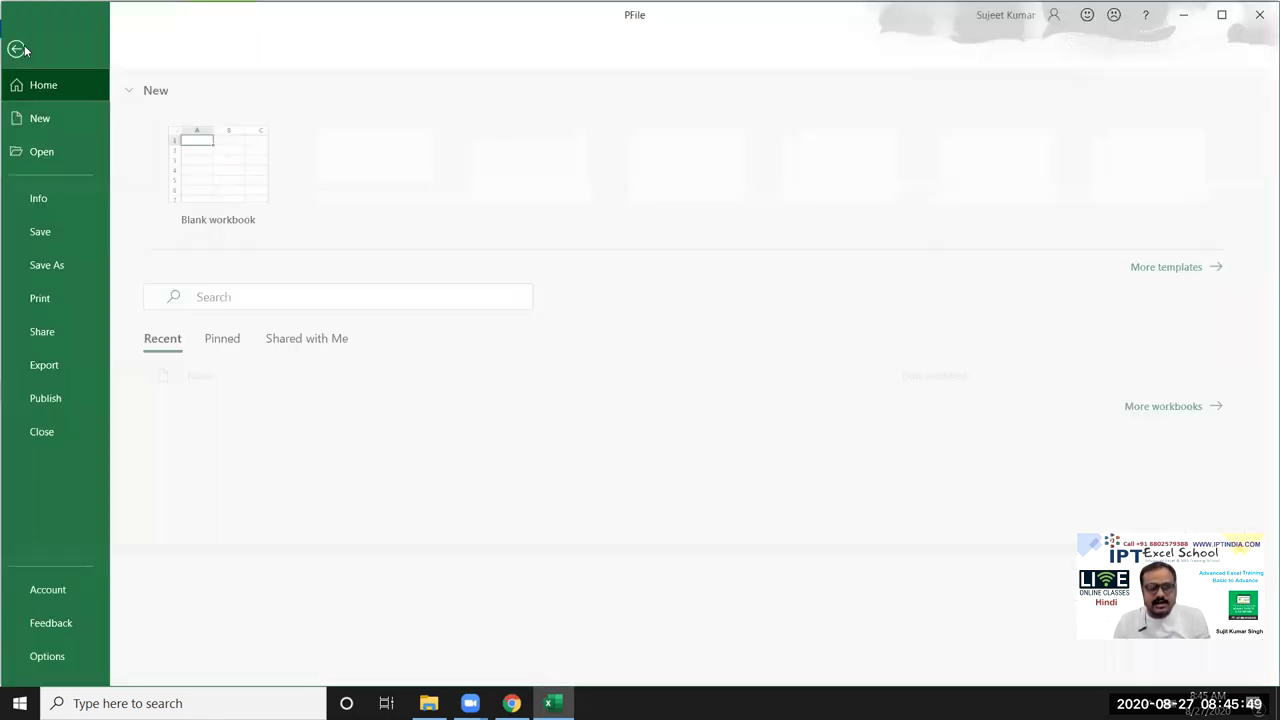
scroll(265, 415, down, 3)
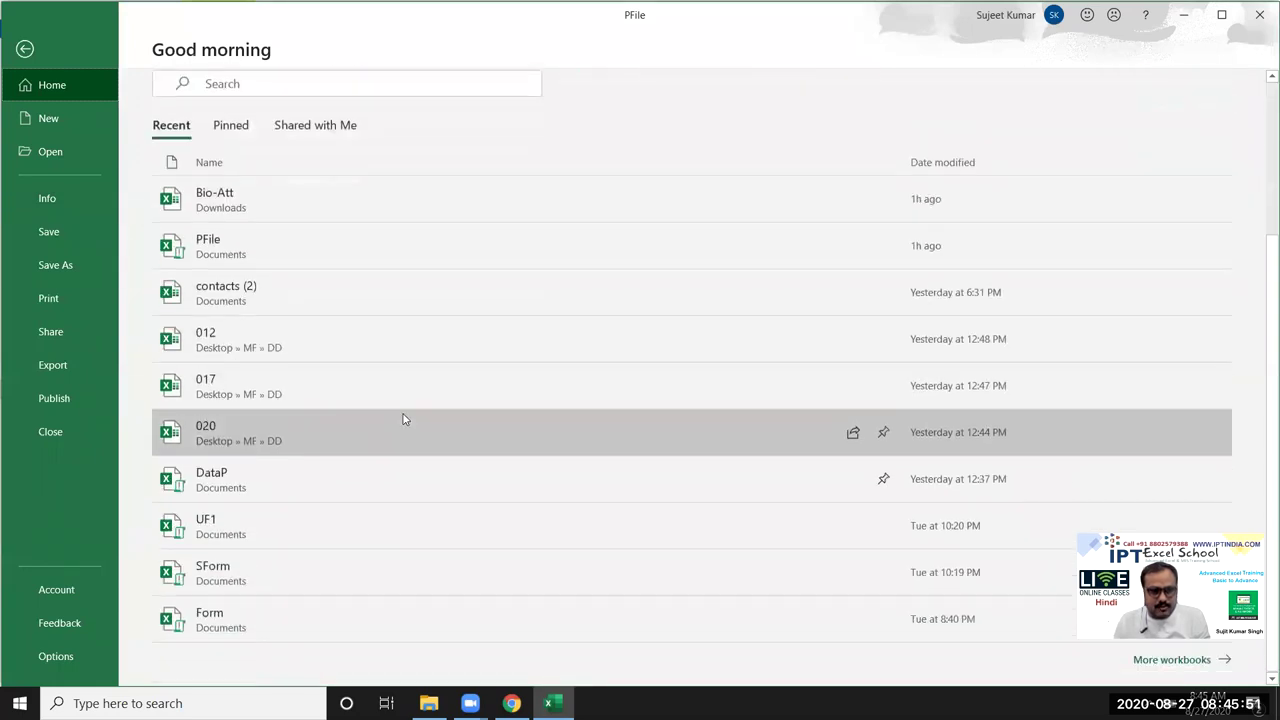
click(66, 155)
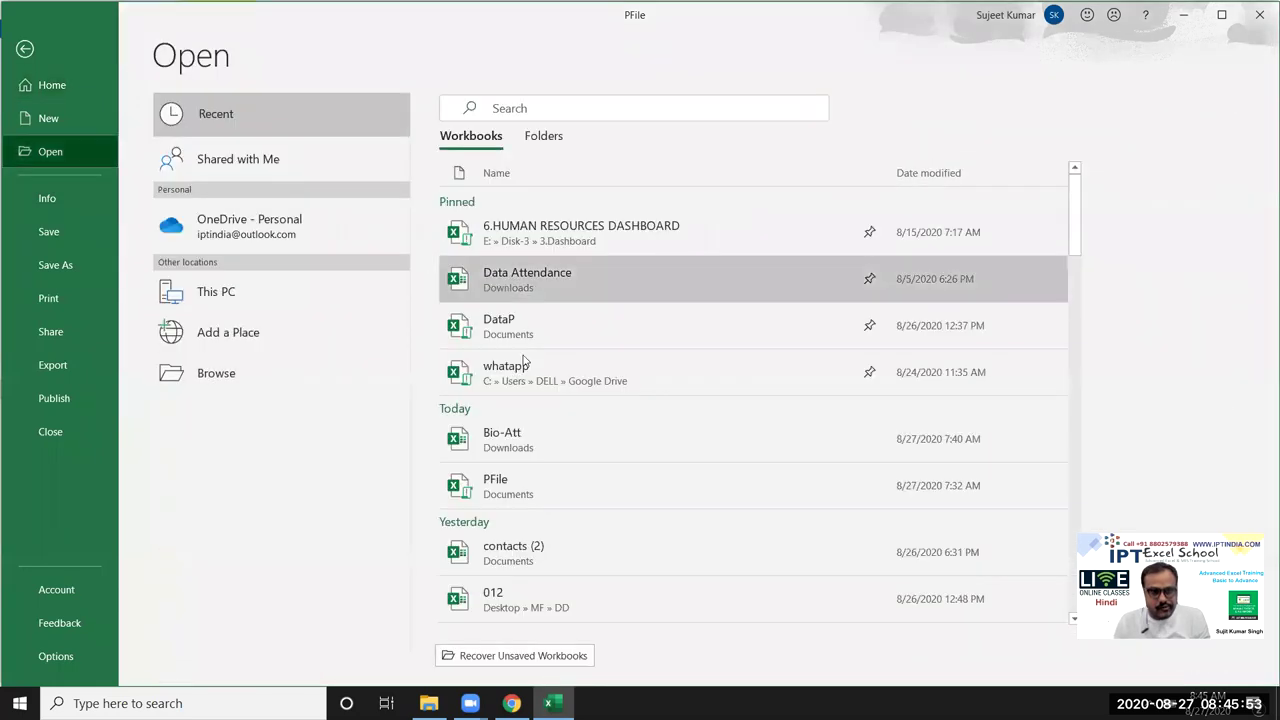
scroll(636, 395, down, 2)
scroll(638, 388, down, 2)
scroll(638, 388, down, 1)
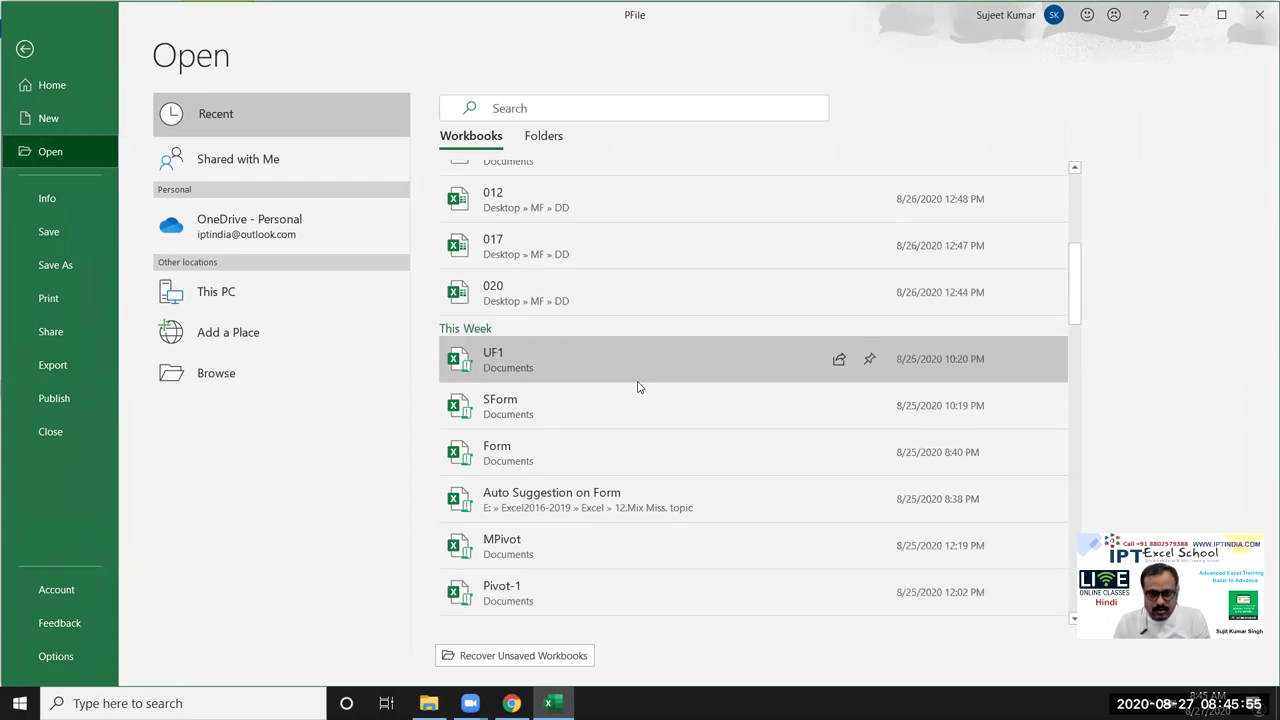
scroll(638, 388, down, 3)
scroll(640, 386, down, 3)
scroll(640, 386, down, 2)
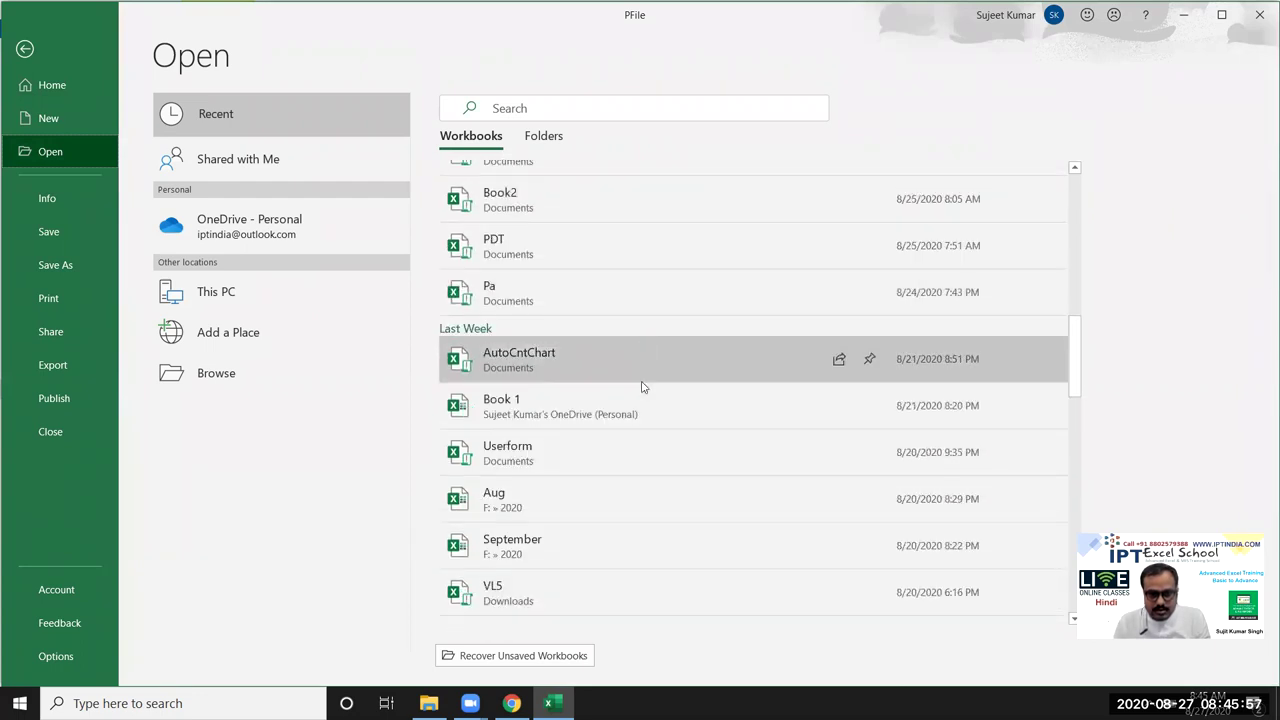
scroll(643, 386, down, 4)
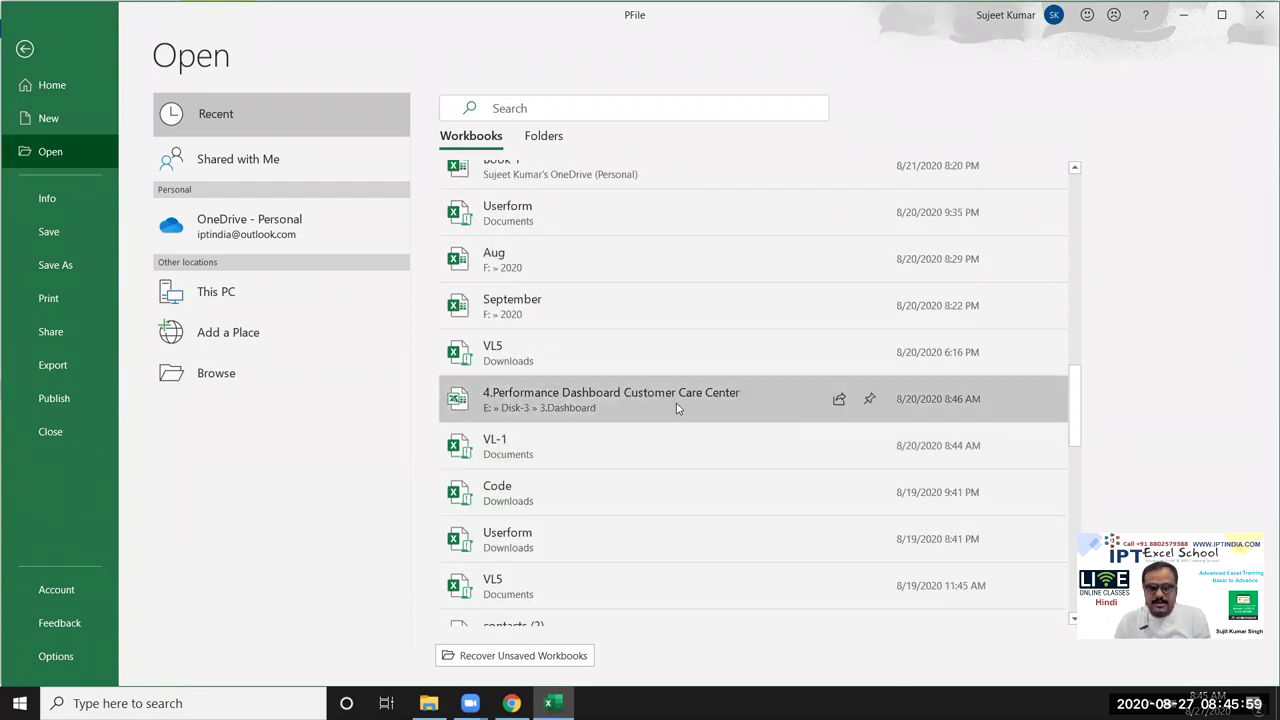
click(676, 402)
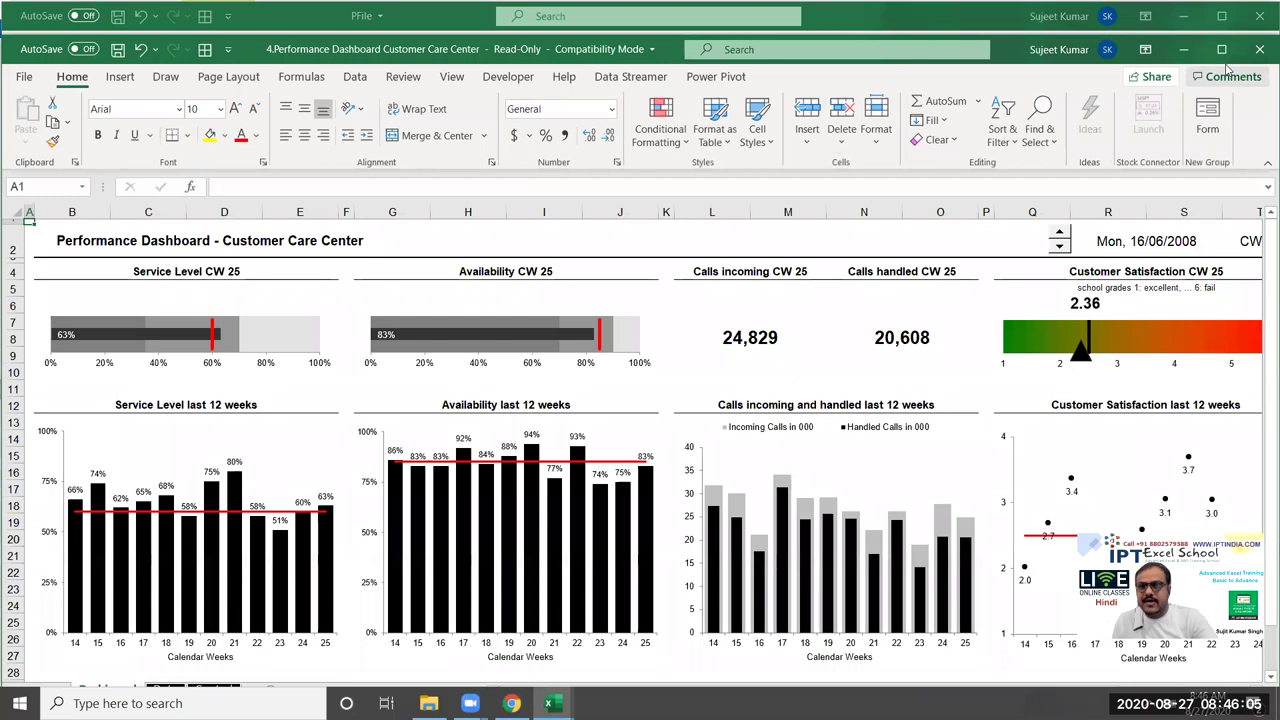
click(1224, 52)
click(916, 302)
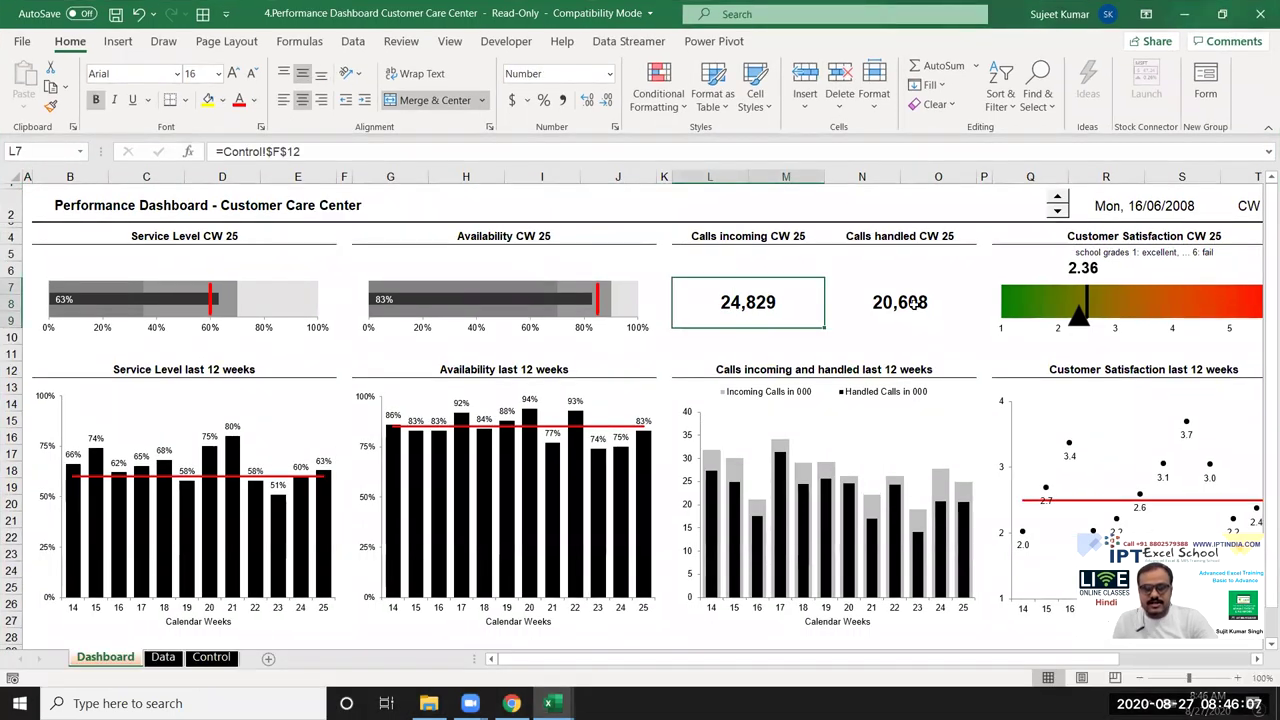
scroll(667, 483, down, 6)
scroll(667, 483, up, 6)
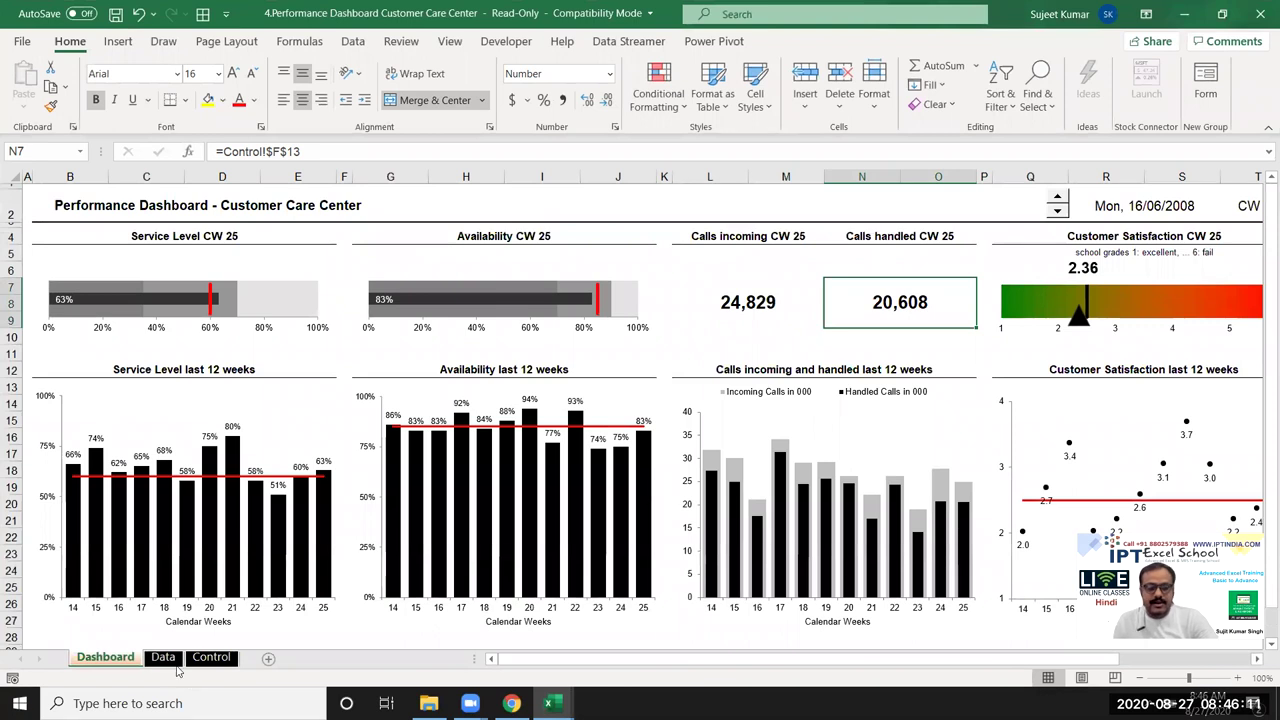
click(163, 658)
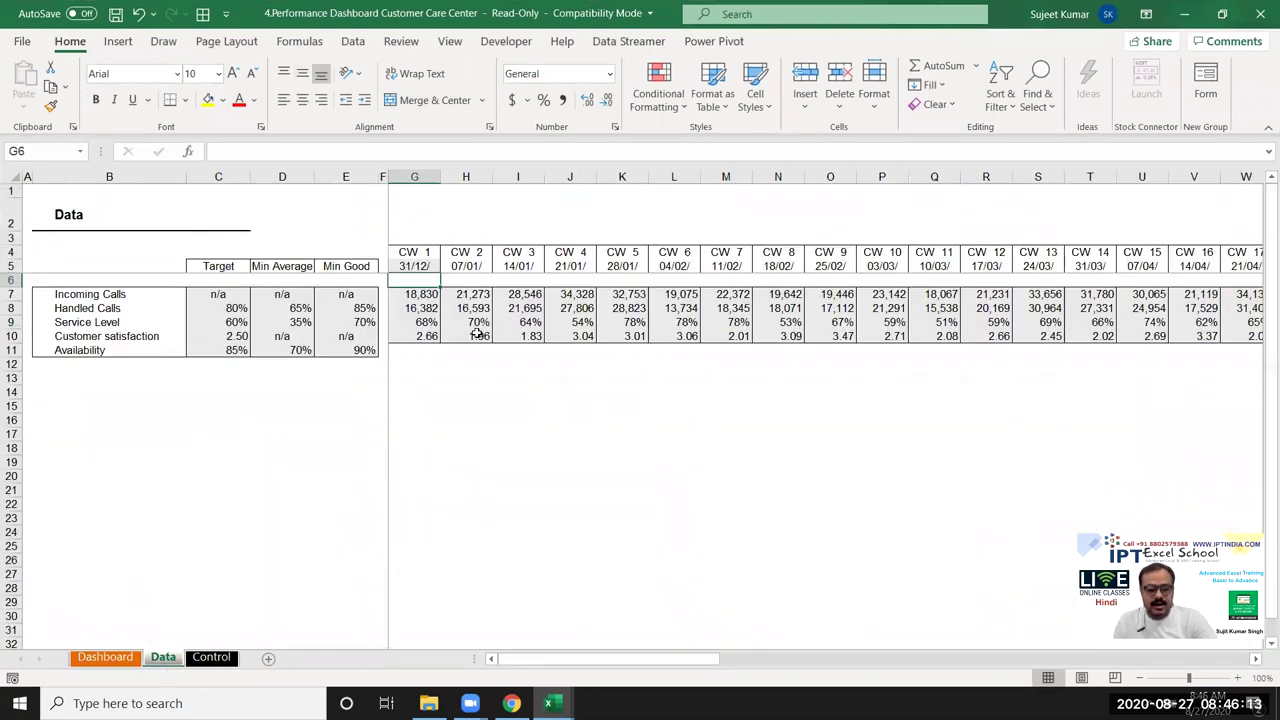
click(108, 658)
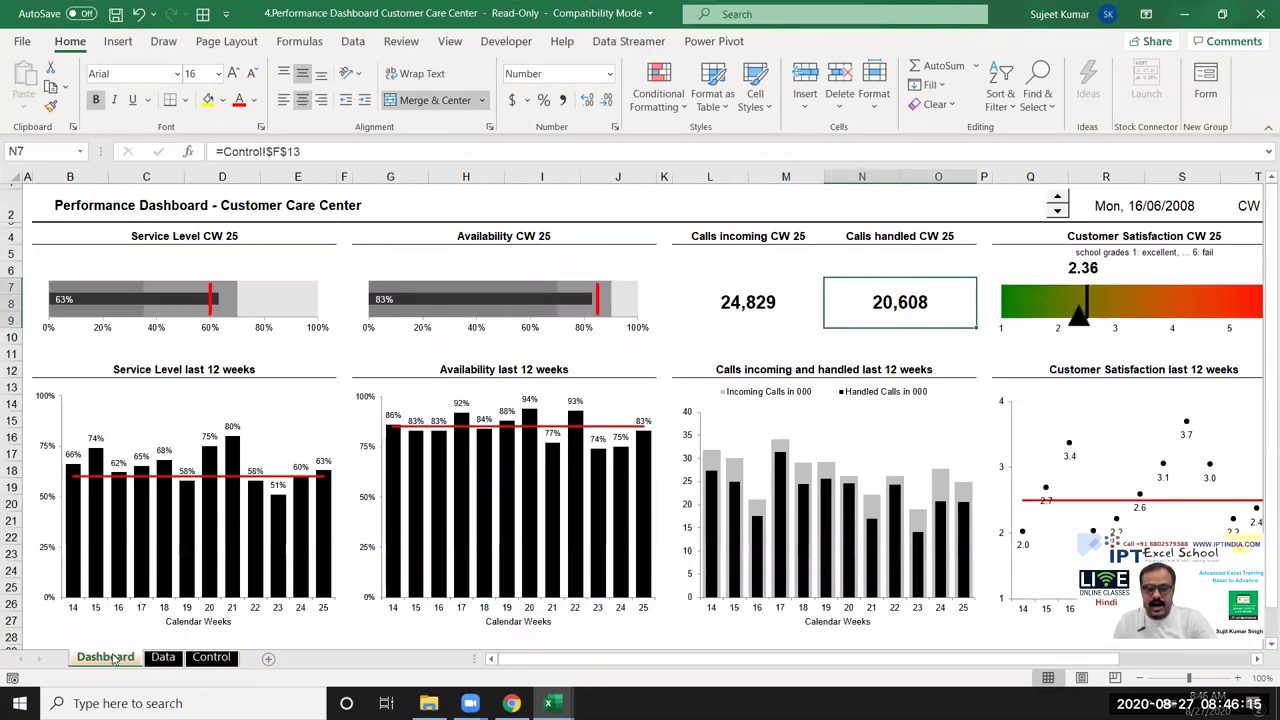
click(172, 658)
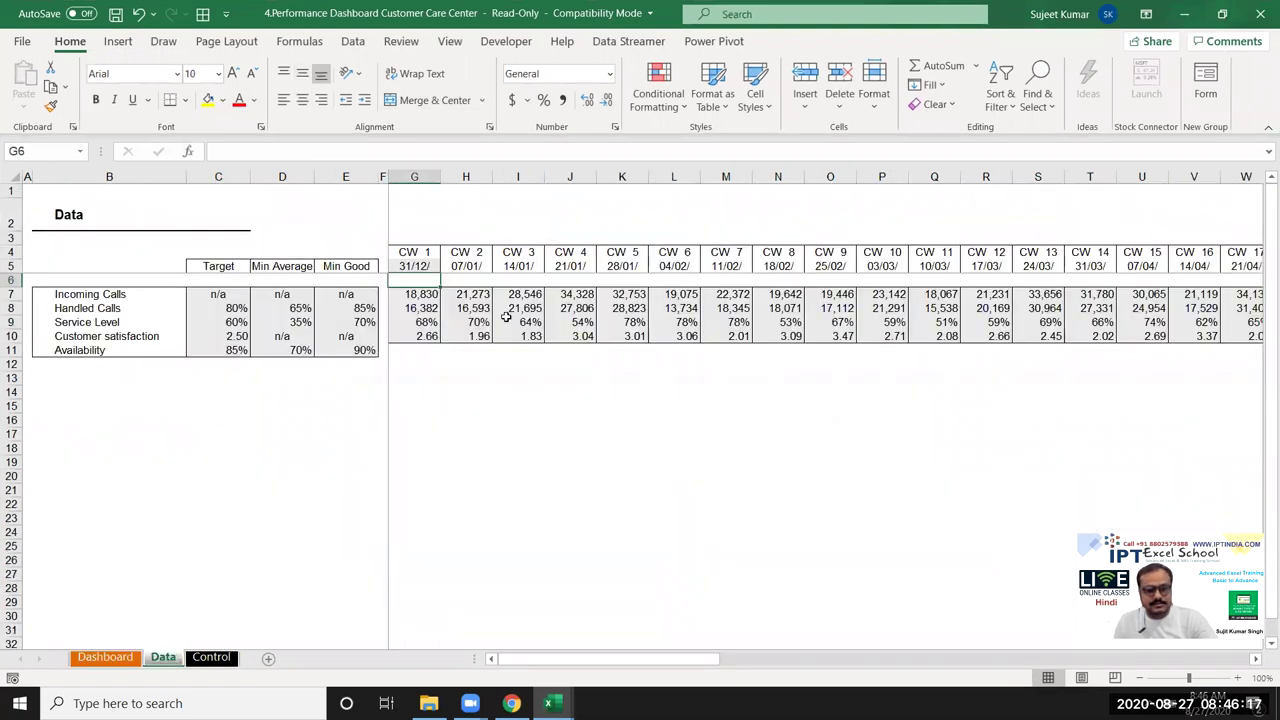
click(97, 659)
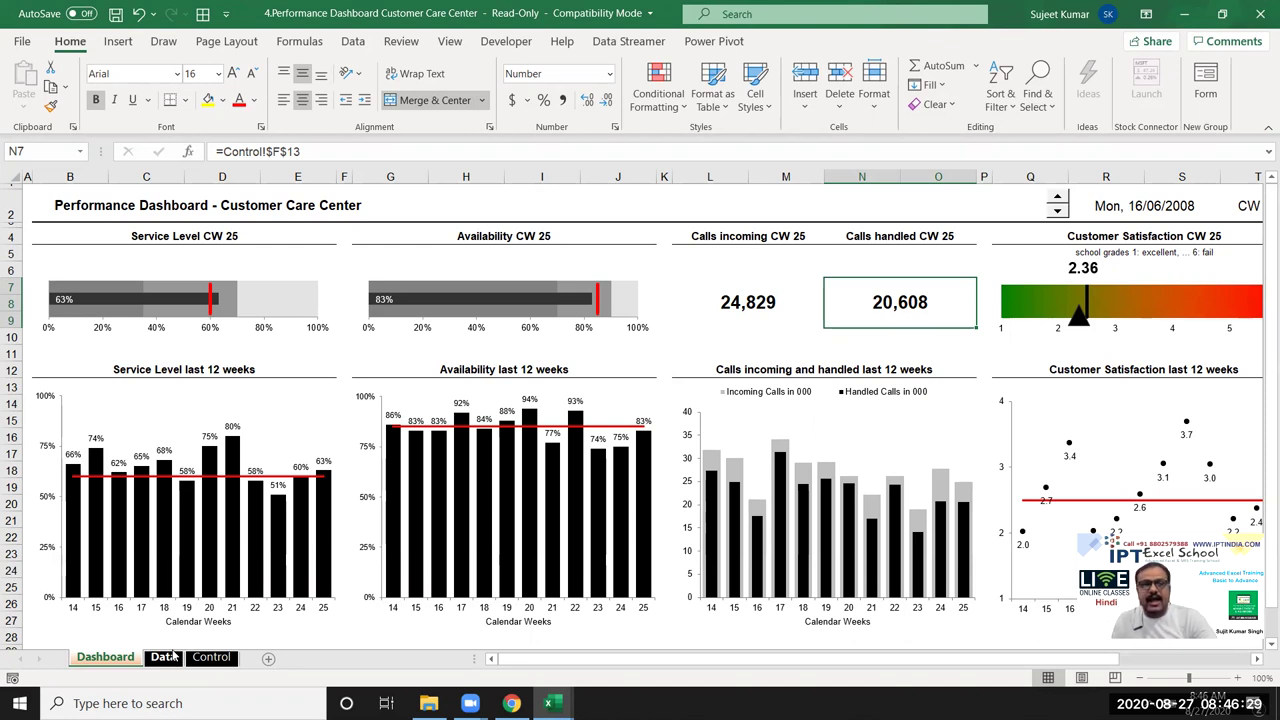
click(696, 322)
click(901, 289)
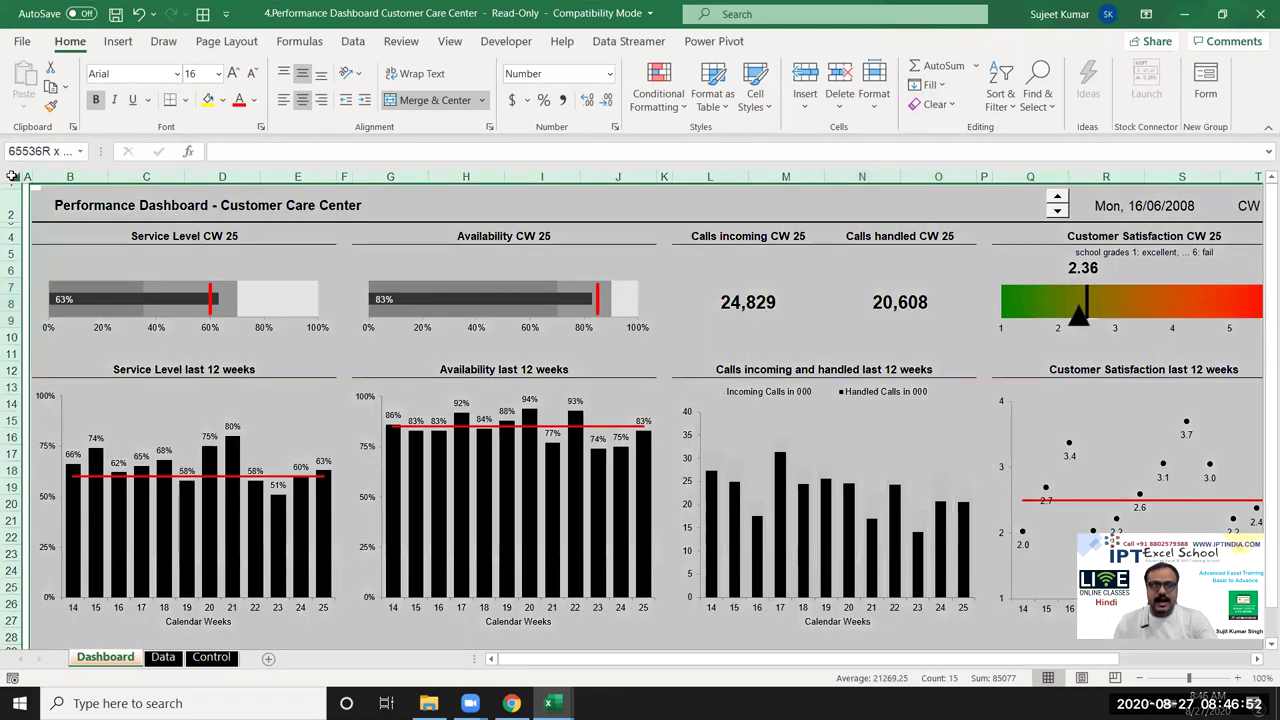
Step: Select and copy the entire Dashboard sheet, then cancel the copy
click(12, 176)
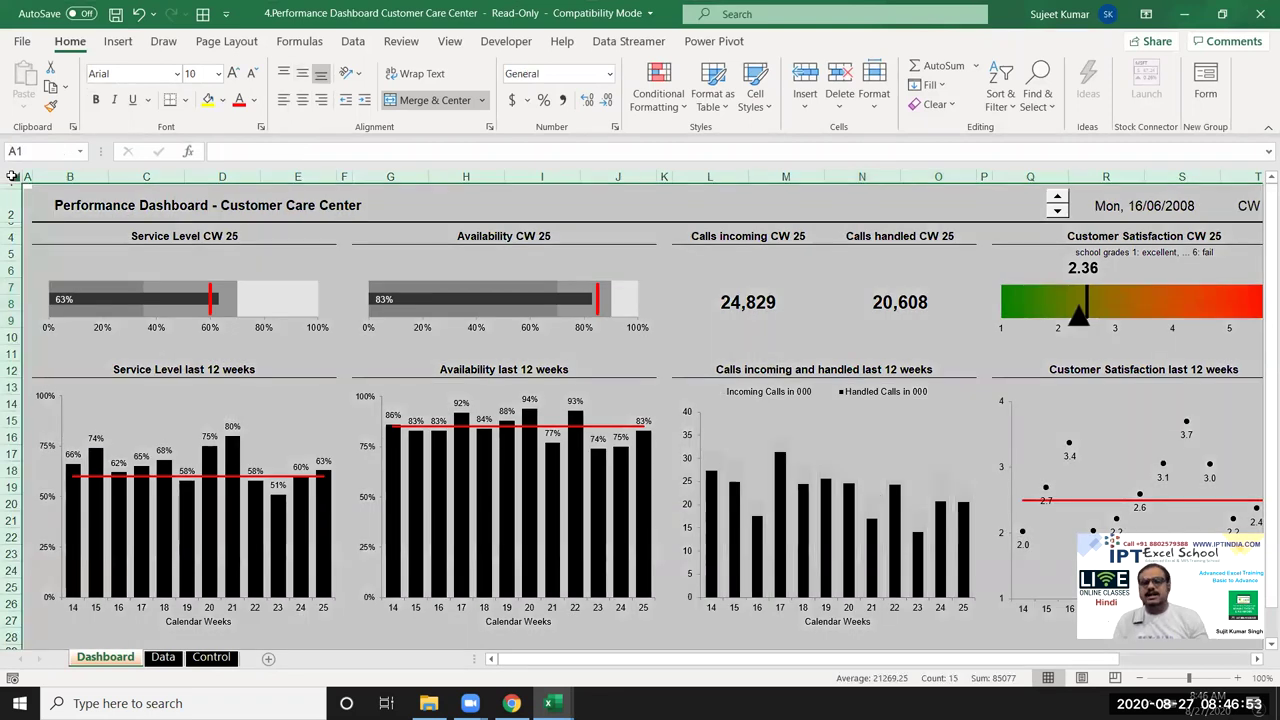
key(ctrl+c)
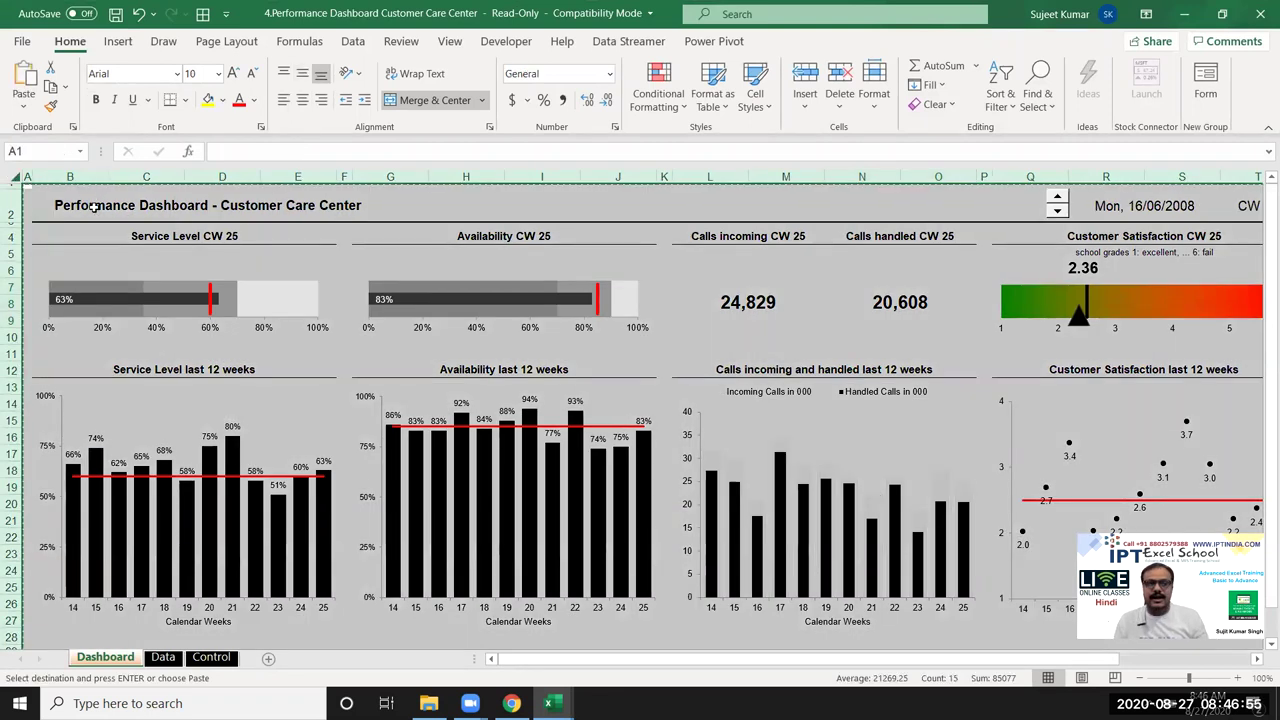
key(Escape)
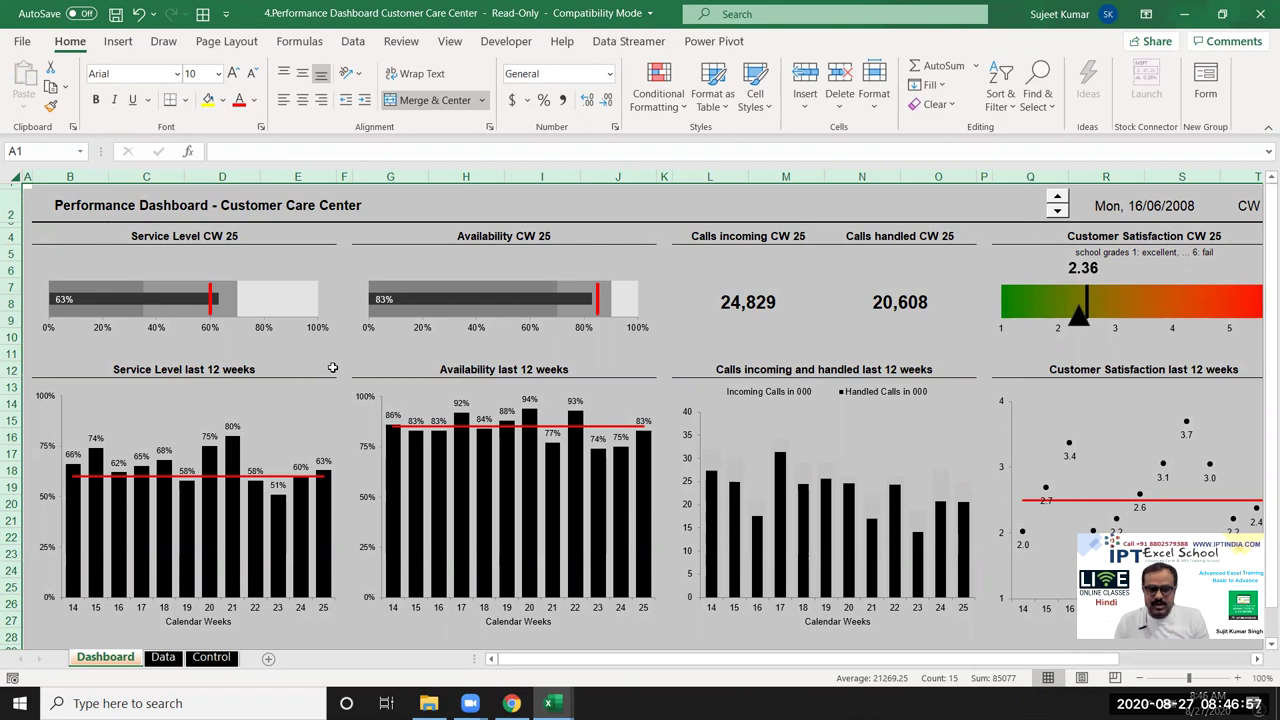
click(343, 353)
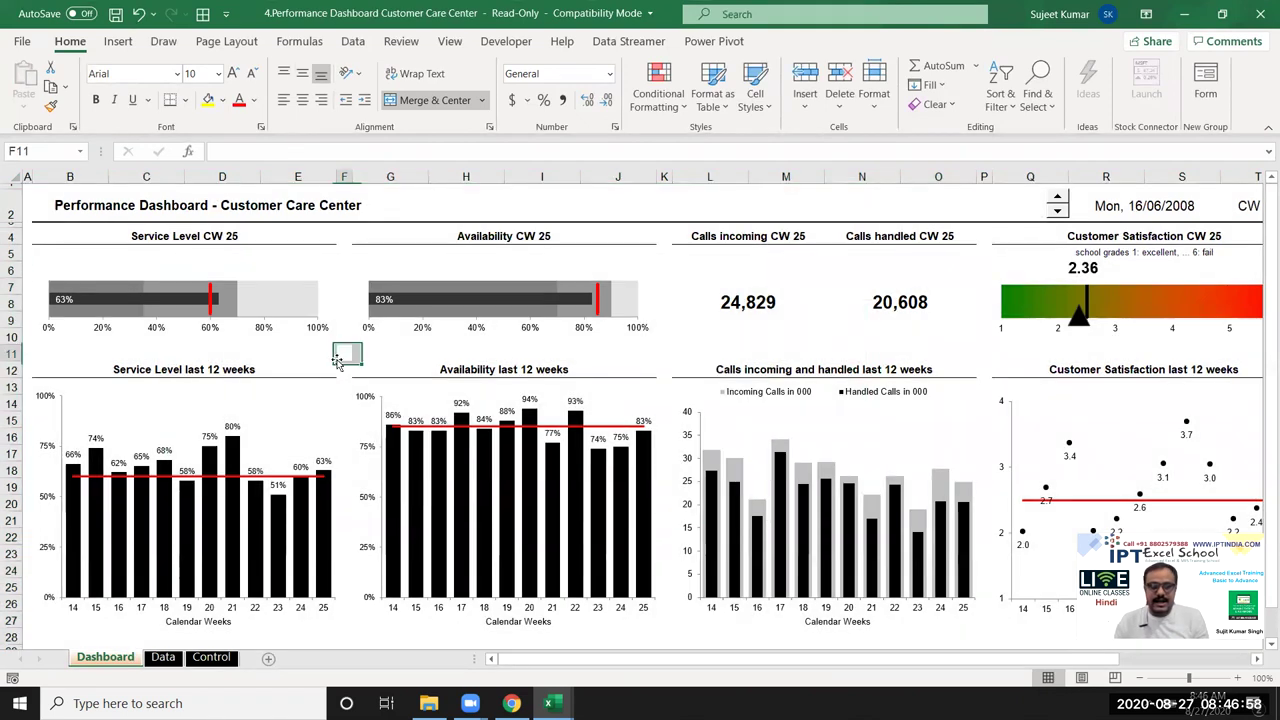
Step: Copy the Dashboard sheet to (new book) via Move or Copy with Create a copy ticked
right_click(84, 660)
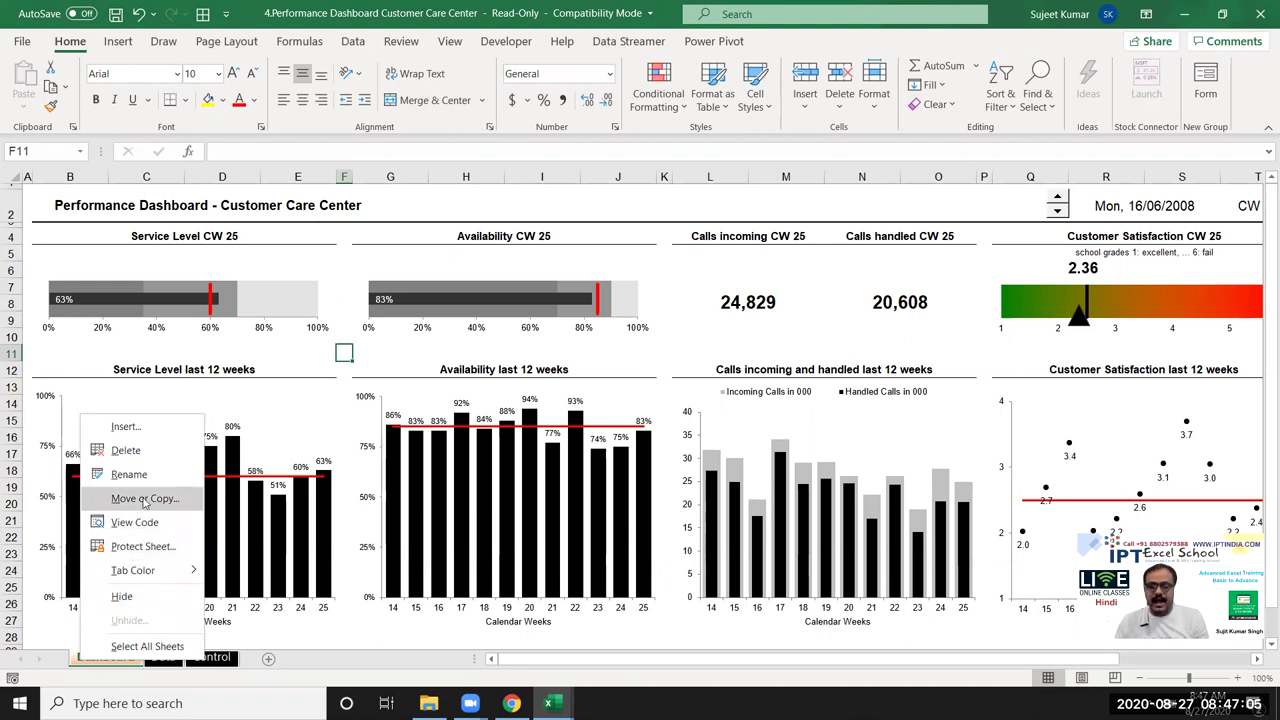
click(146, 499)
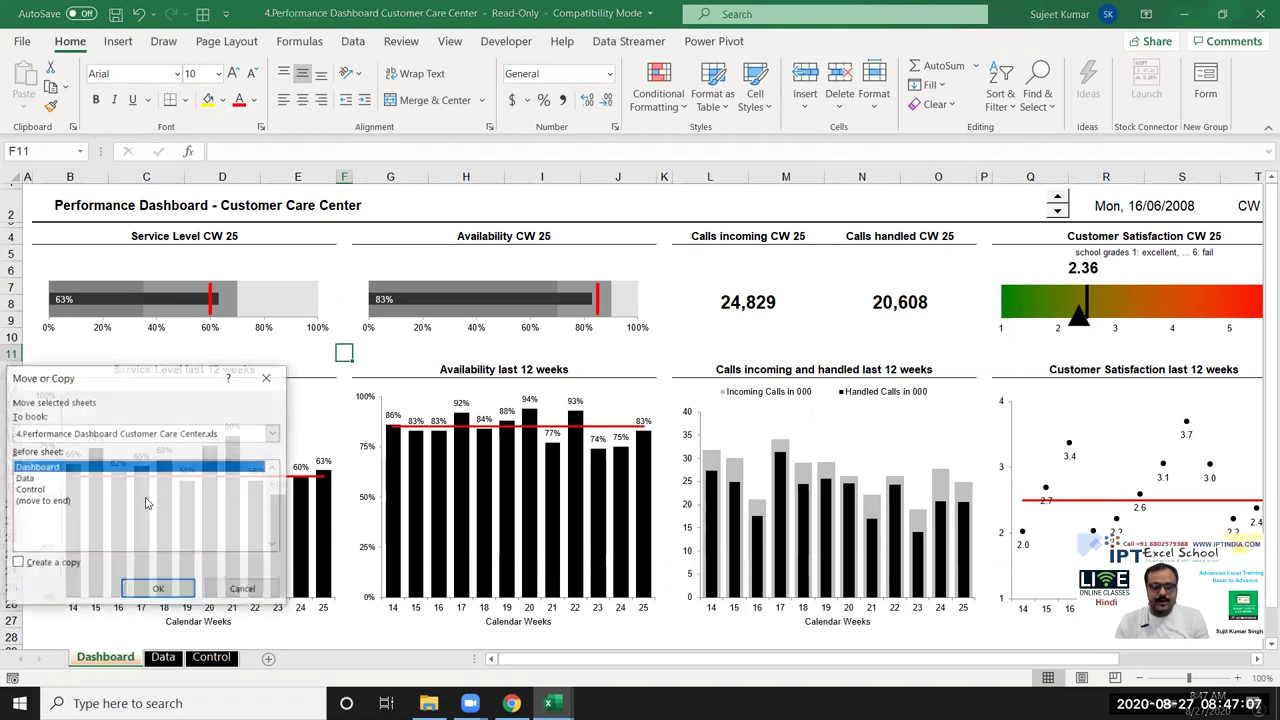
drag(130, 387, 460, 371)
click(404, 408)
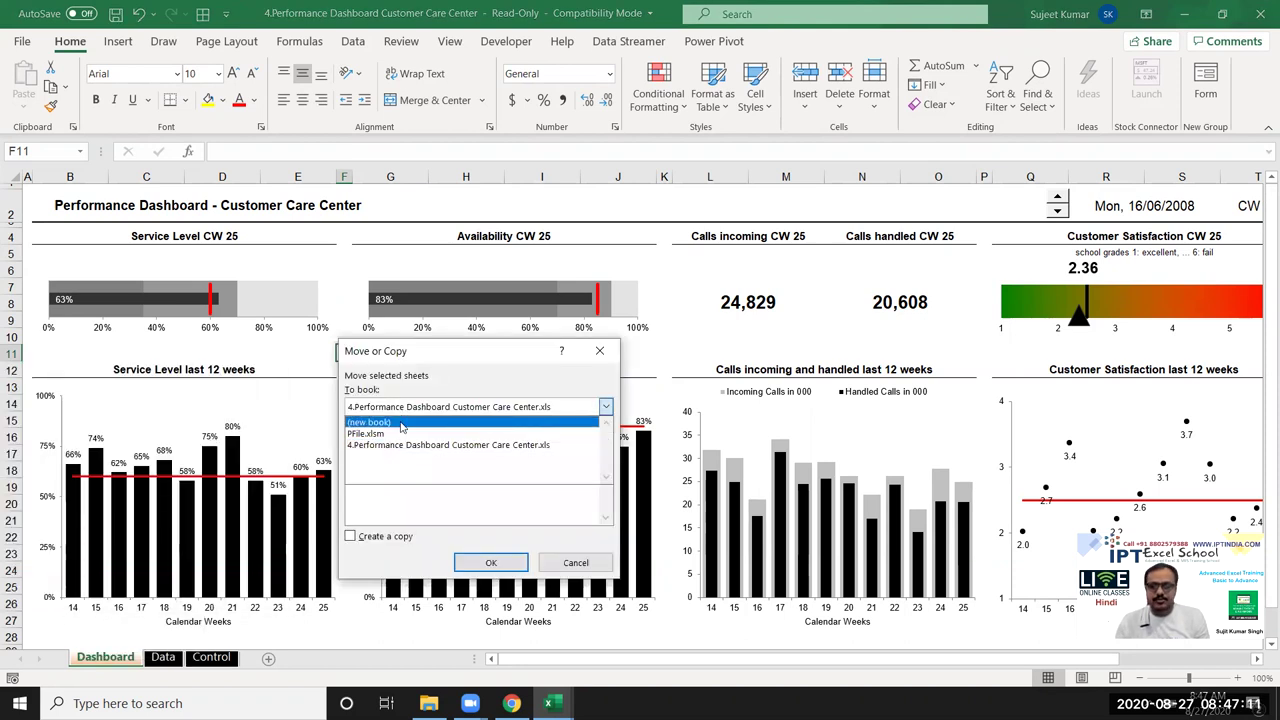
click(401, 423)
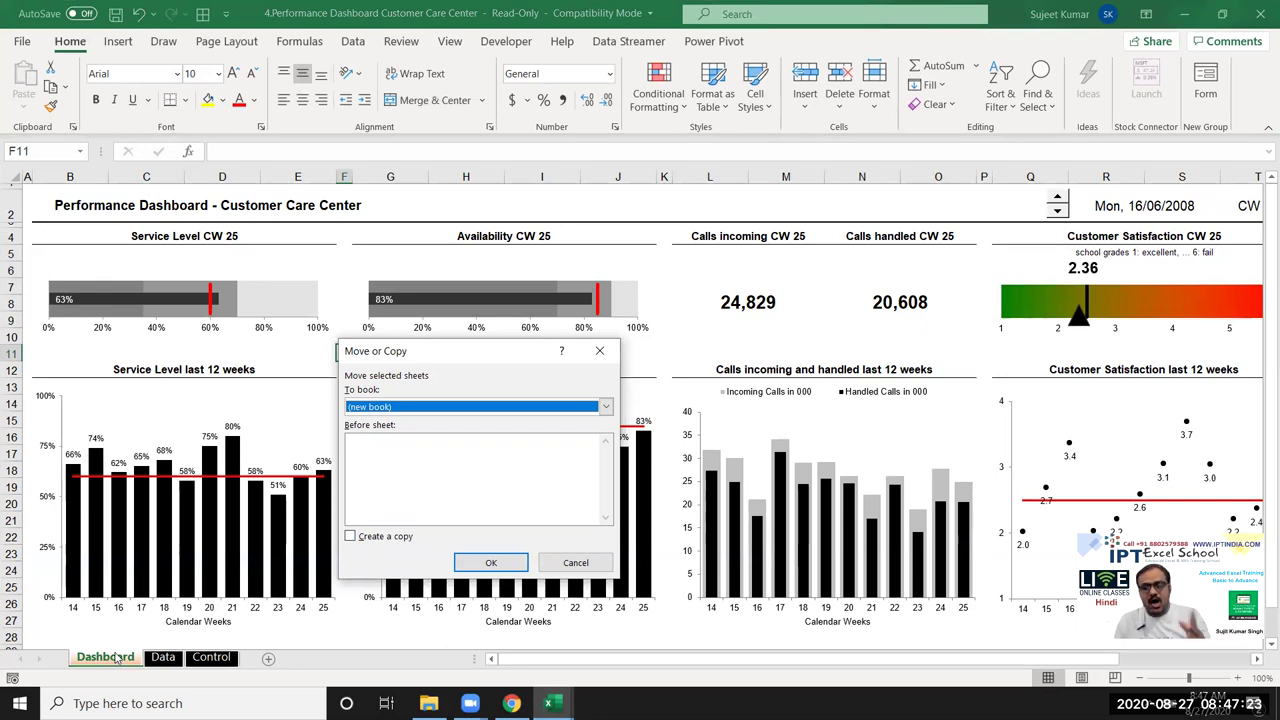
click(366, 543)
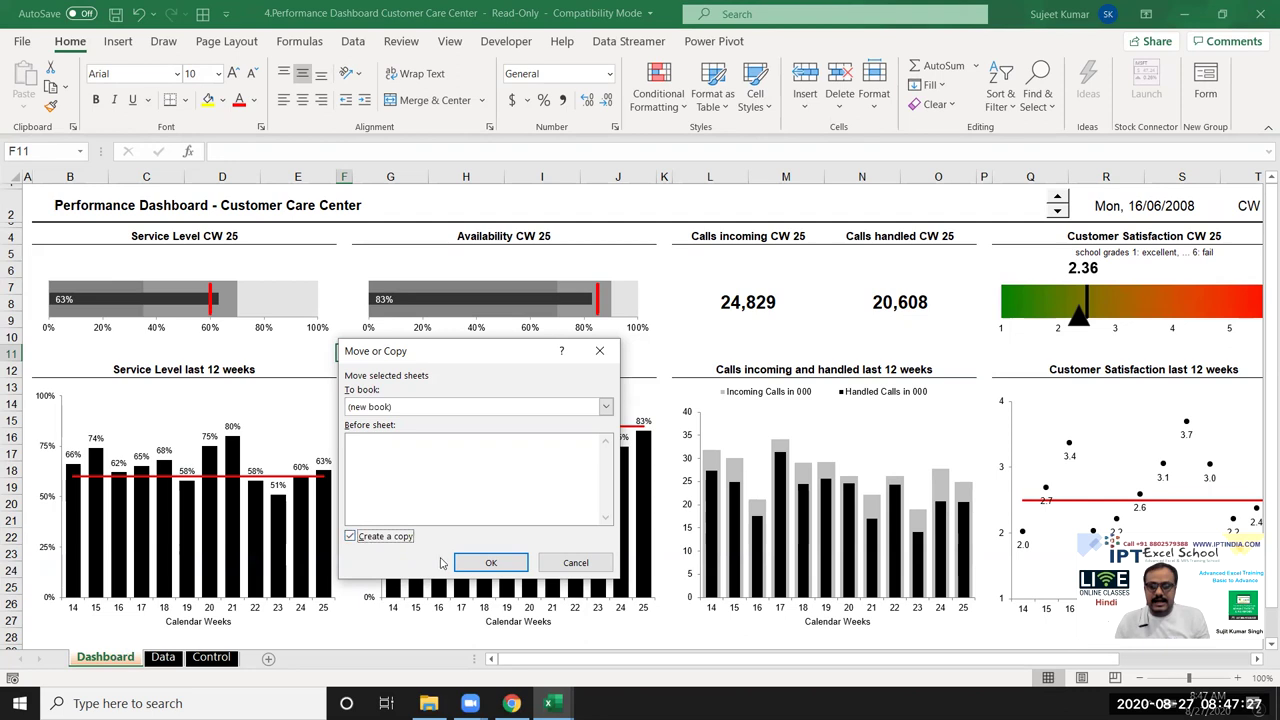
click(488, 563)
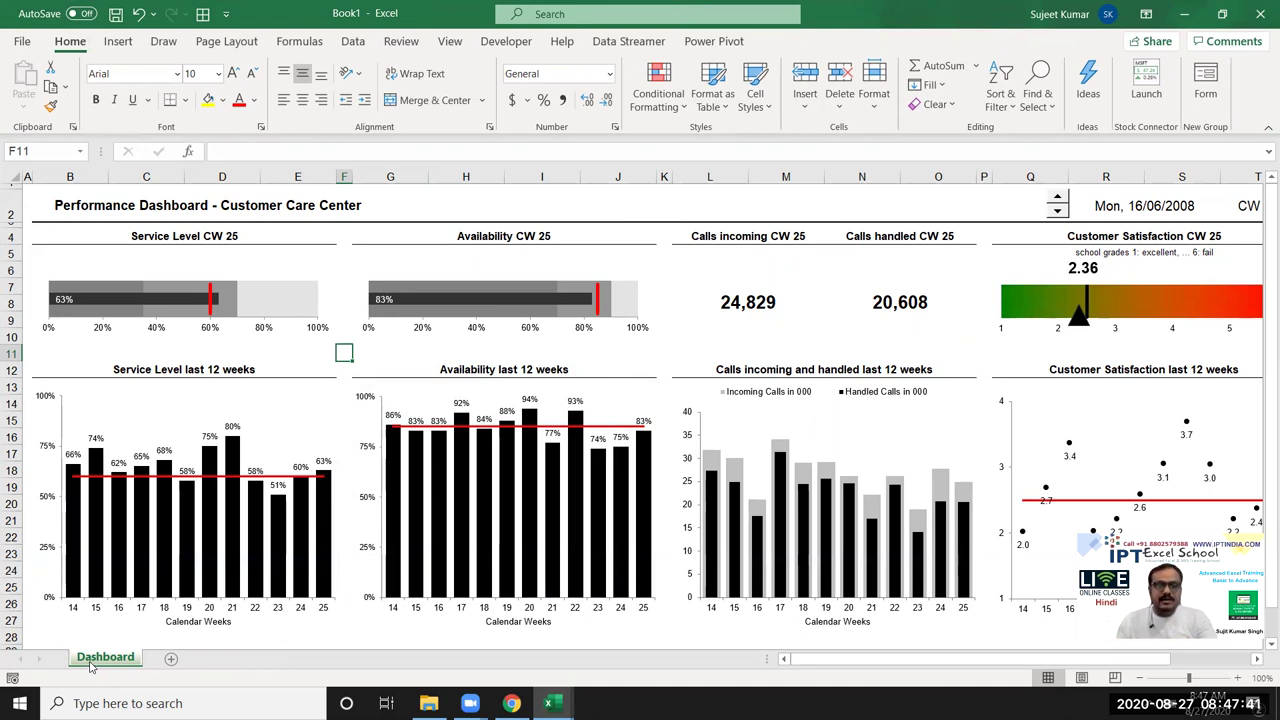
Step: Inspect the Calls incoming and Calls handled formulas linking to the original workbook
click(757, 291)
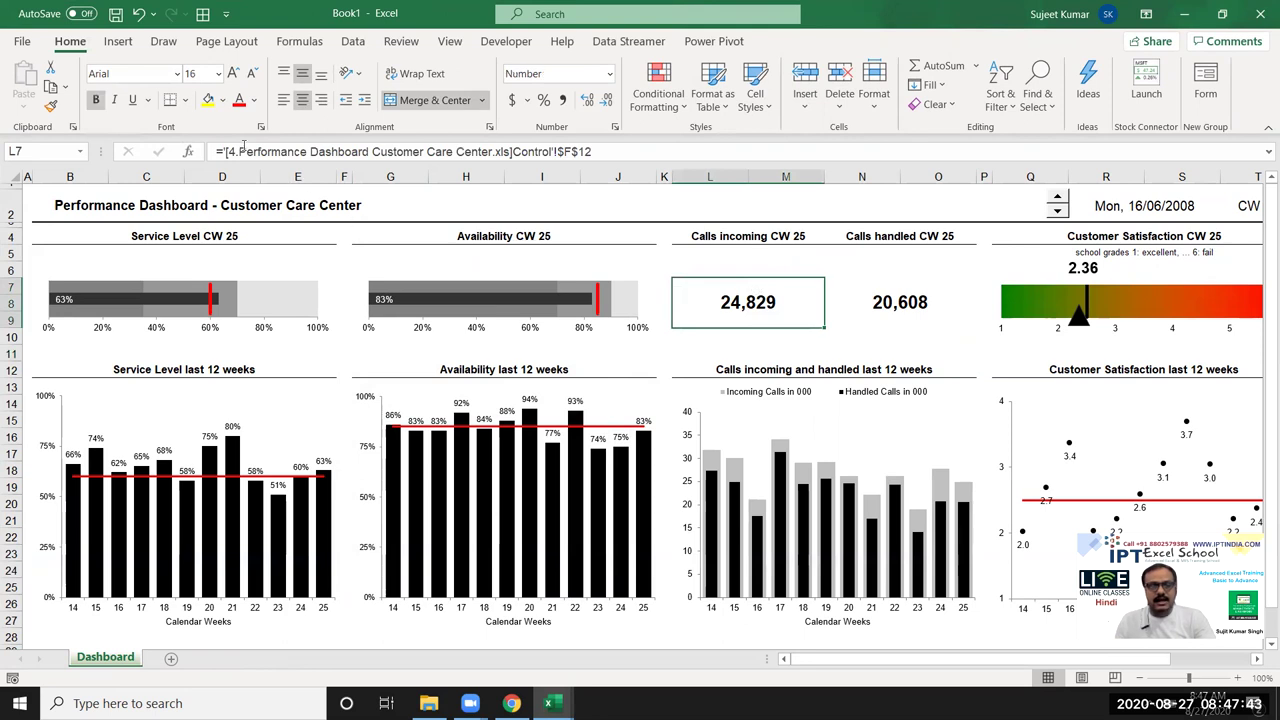
drag(240, 151, 618, 145)
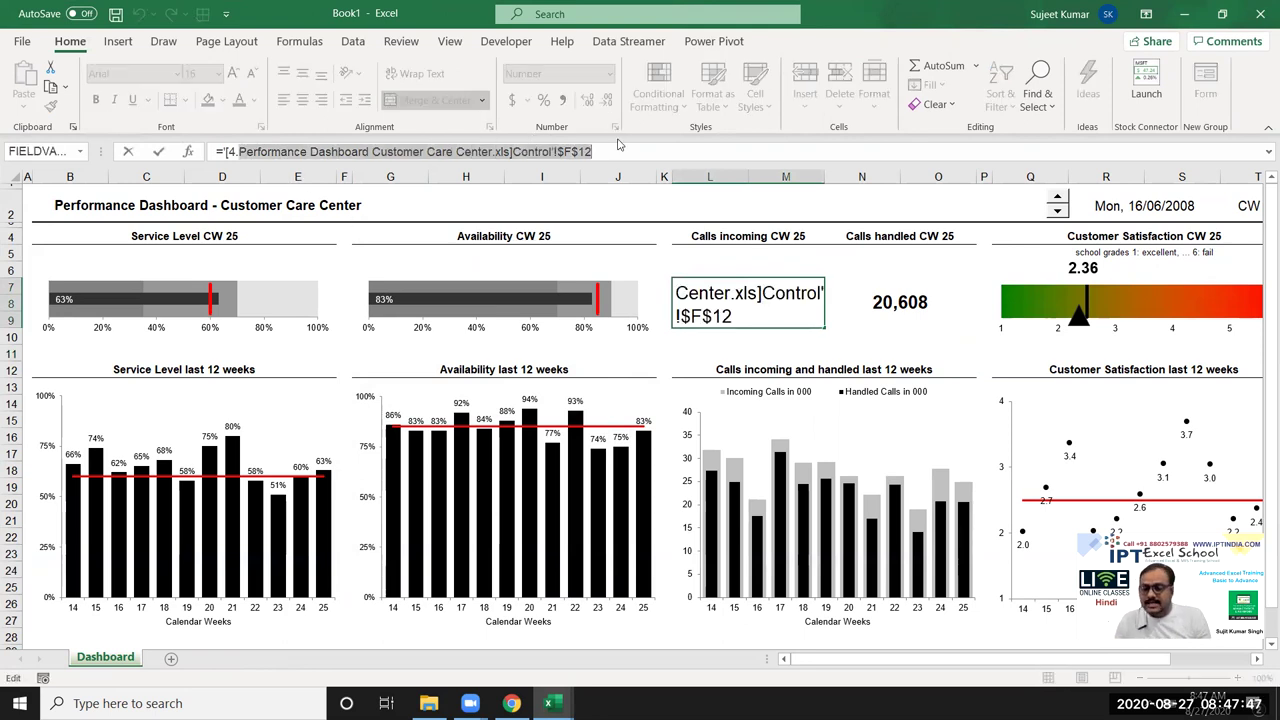
key(Escape)
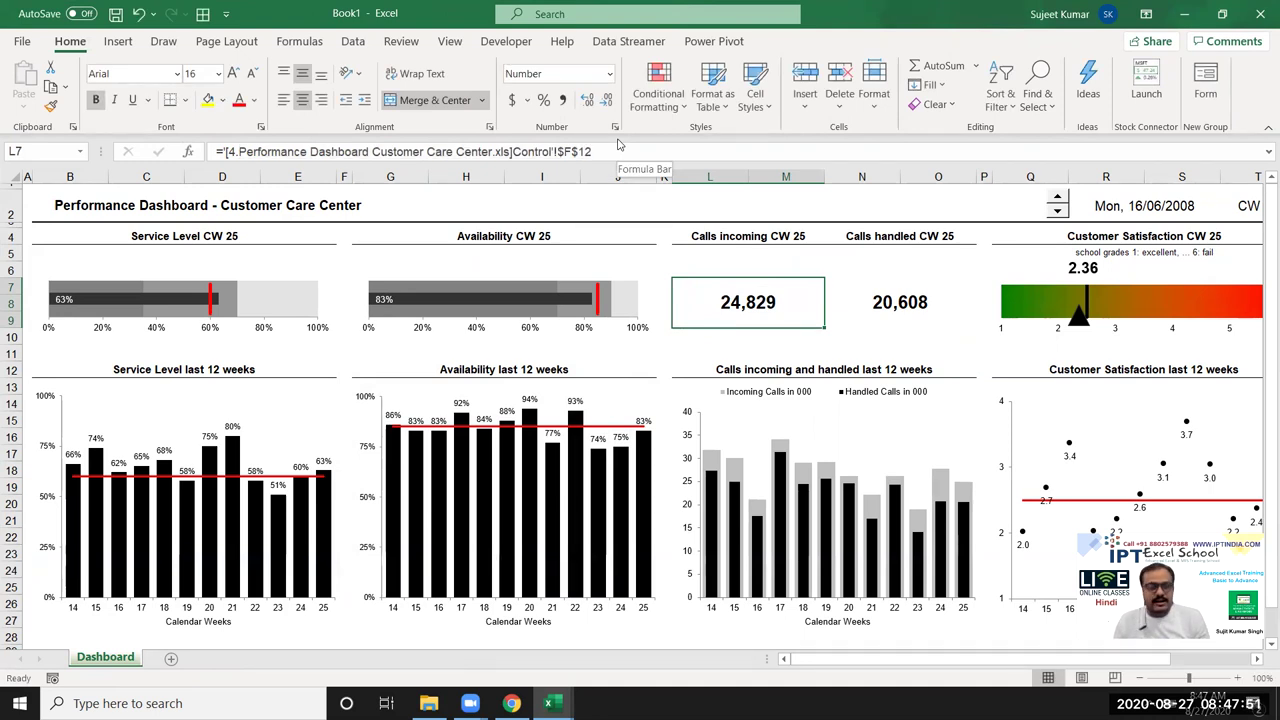
click(922, 310)
scroll(843, 378, down, 3)
scroll(845, 380, up, 3)
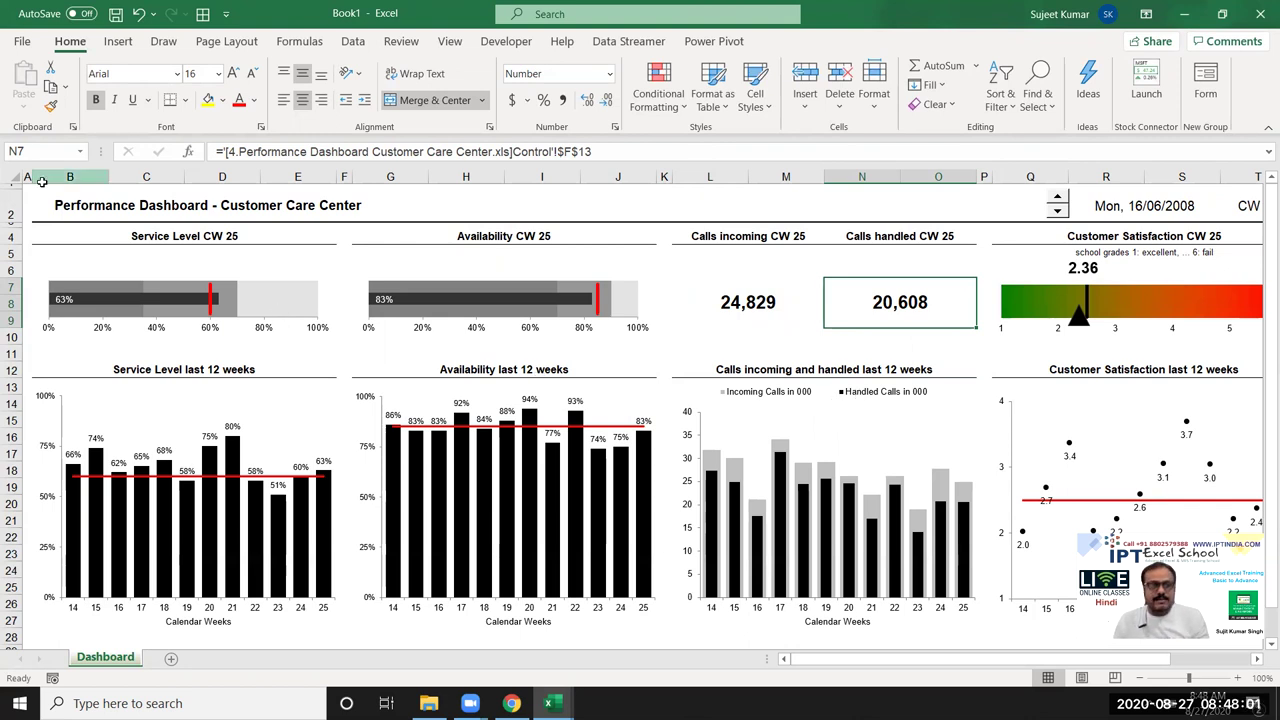
Step: Copy the whole Book1 dashboard sheet and paste it over itself as Values only
click(8, 177)
key(ctrl+c)
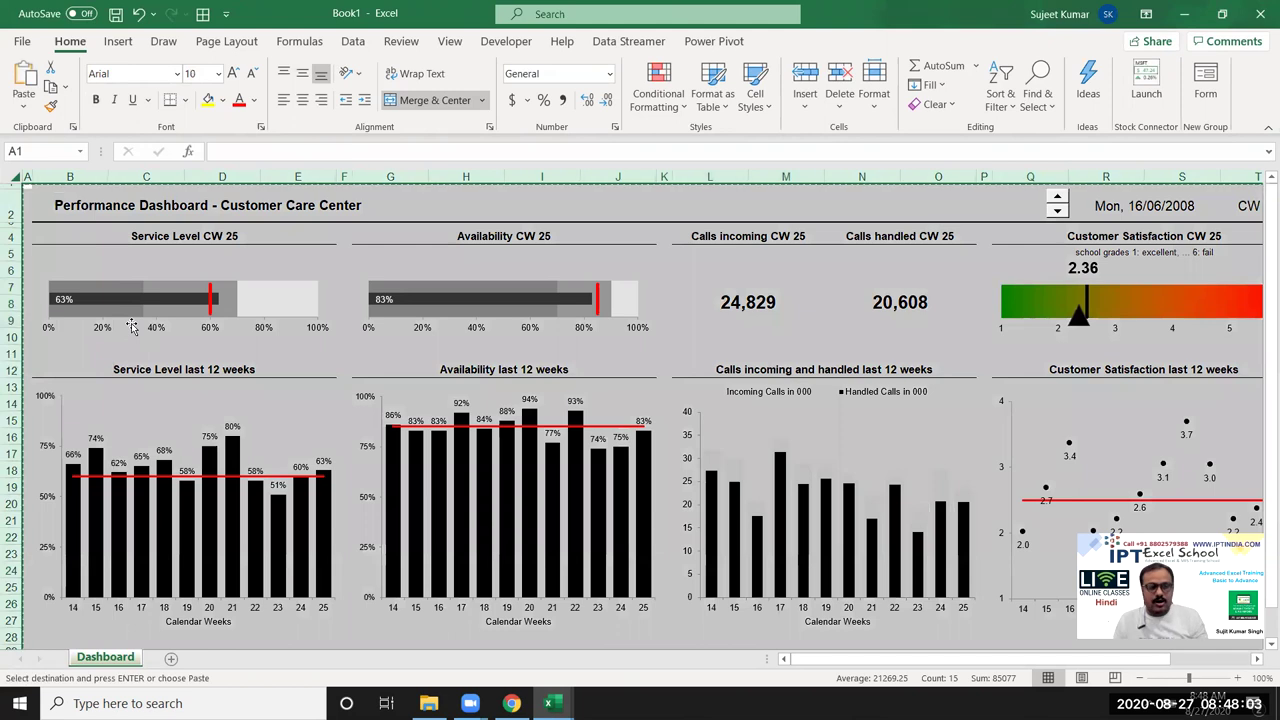
right_click(247, 247)
click(292, 357)
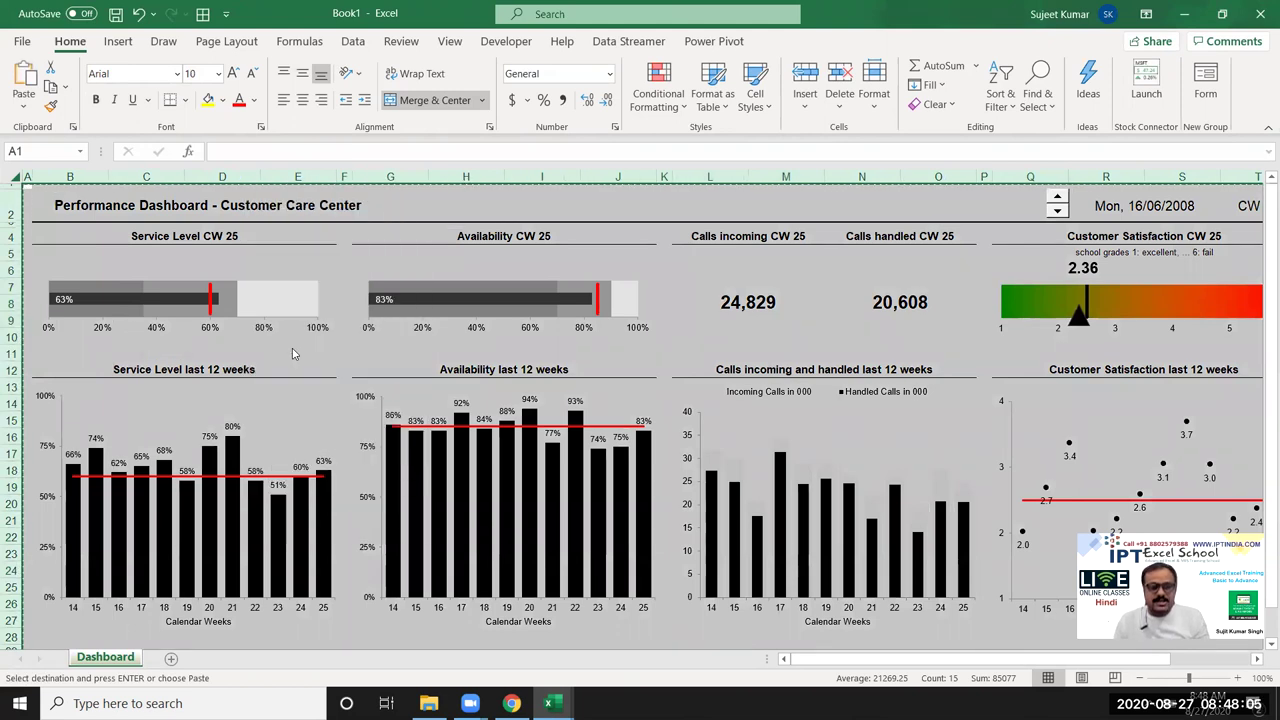
click(180, 284)
click(318, 462)
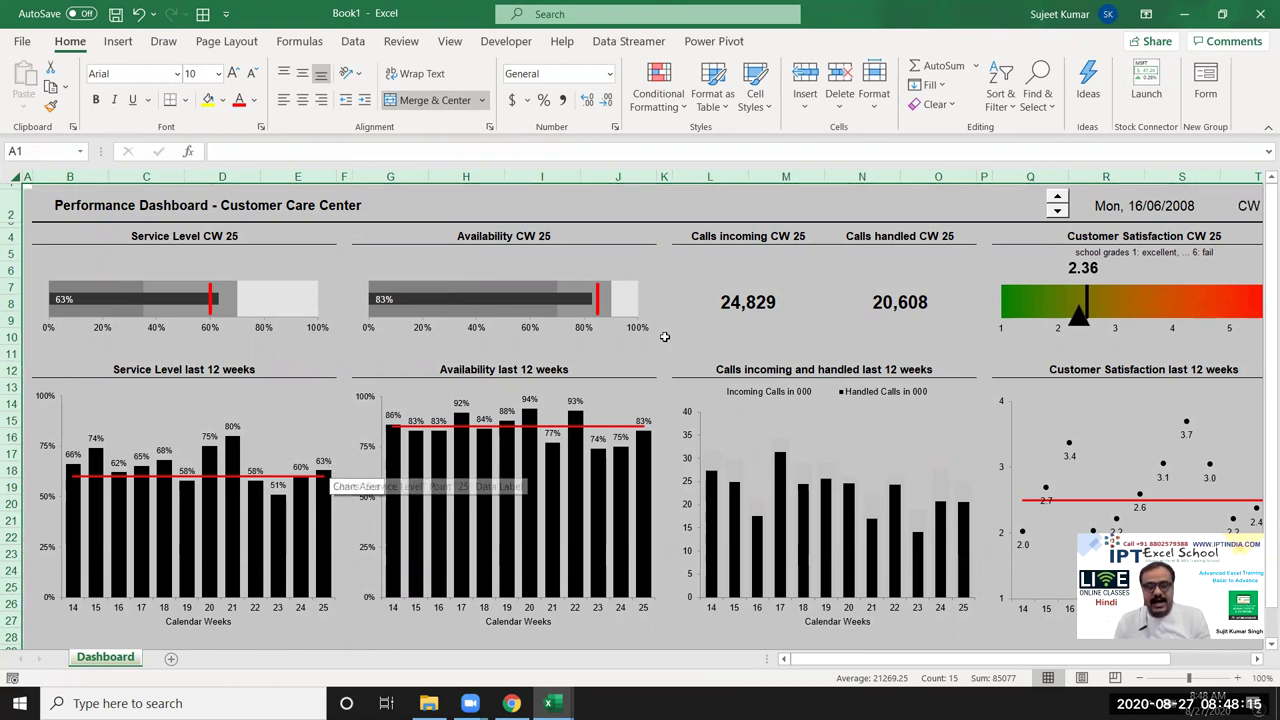
Step: Verify Calls incoming and Calls handled now hold plain values 24829 and 20608
double_click(750, 295)
key(Escape)
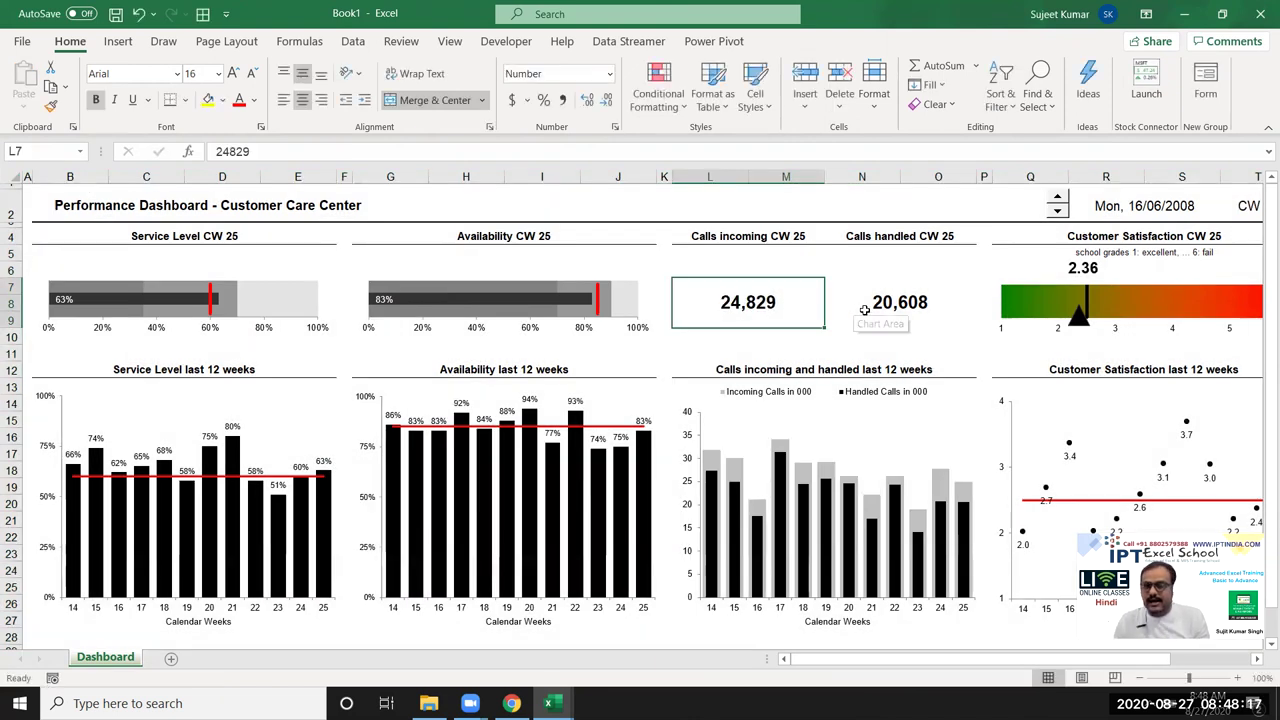
double_click(844, 313)
key(Escape)
scroll(815, 350, down, 1)
scroll(809, 357, down, 1)
scroll(815, 400, up, 2)
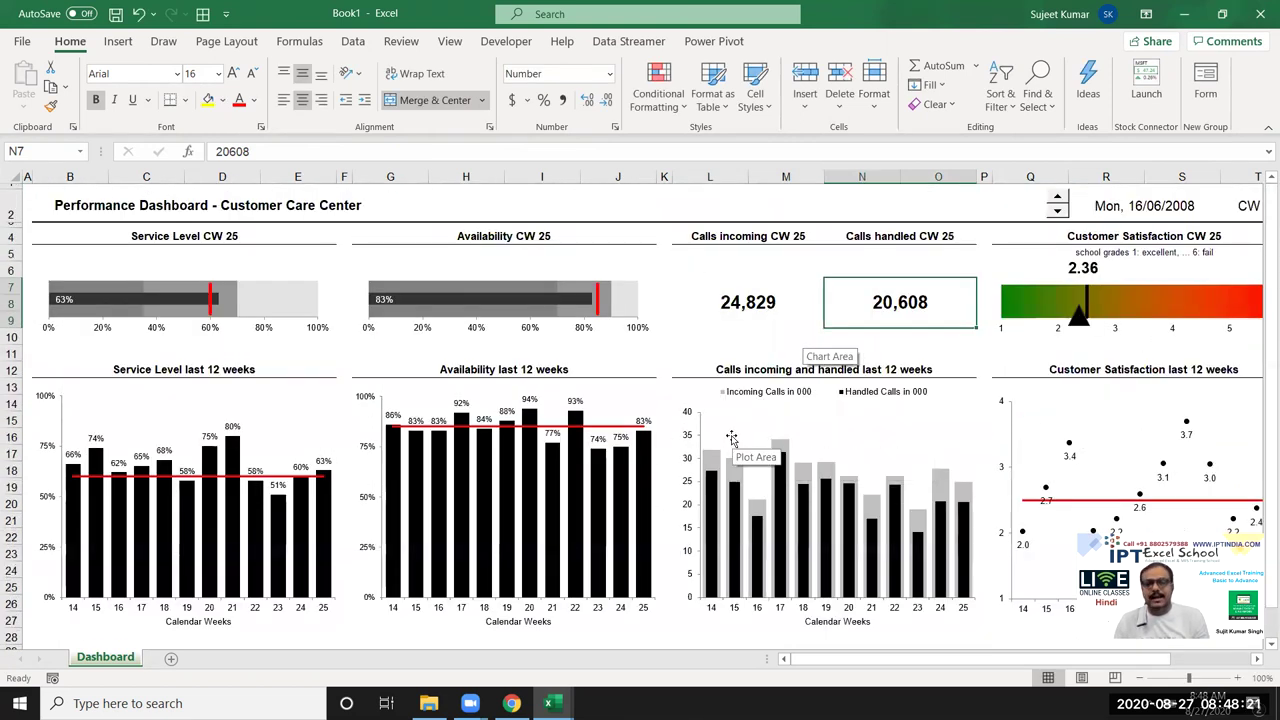
Step: Close Book1 and the original dashboard workbook, choosing Don't Save for both
click(1260, 16)
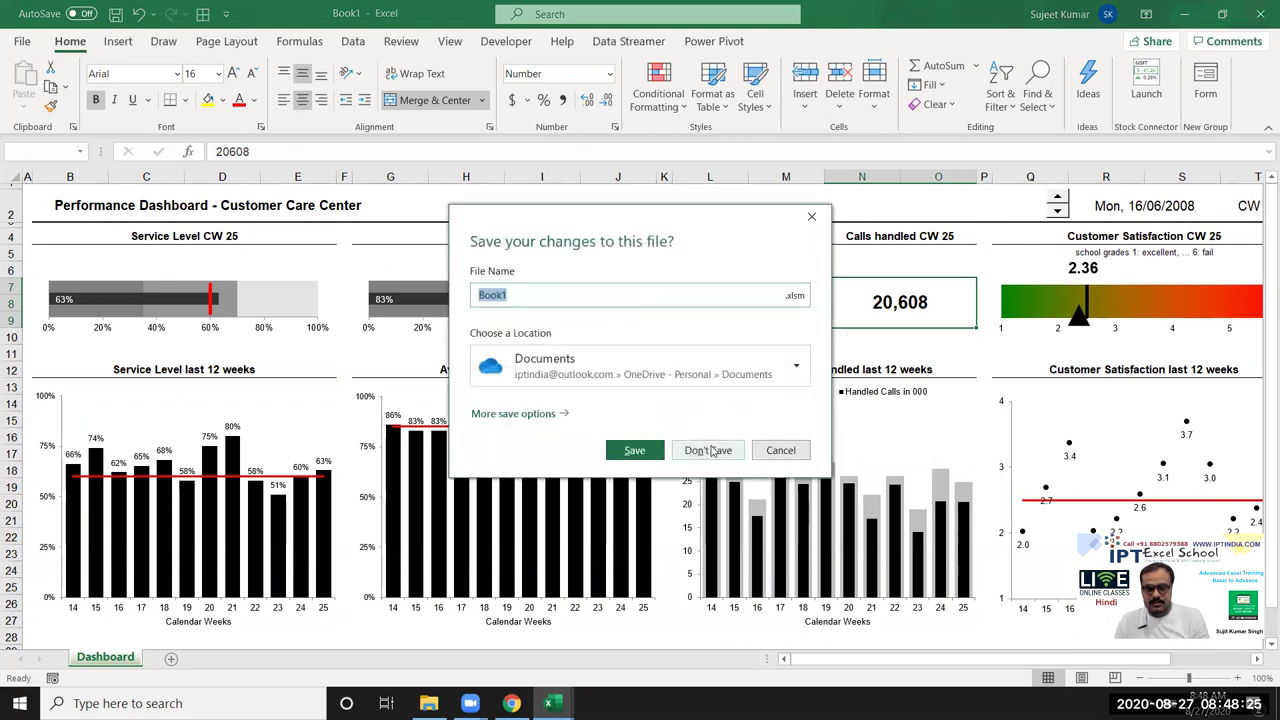
click(712, 450)
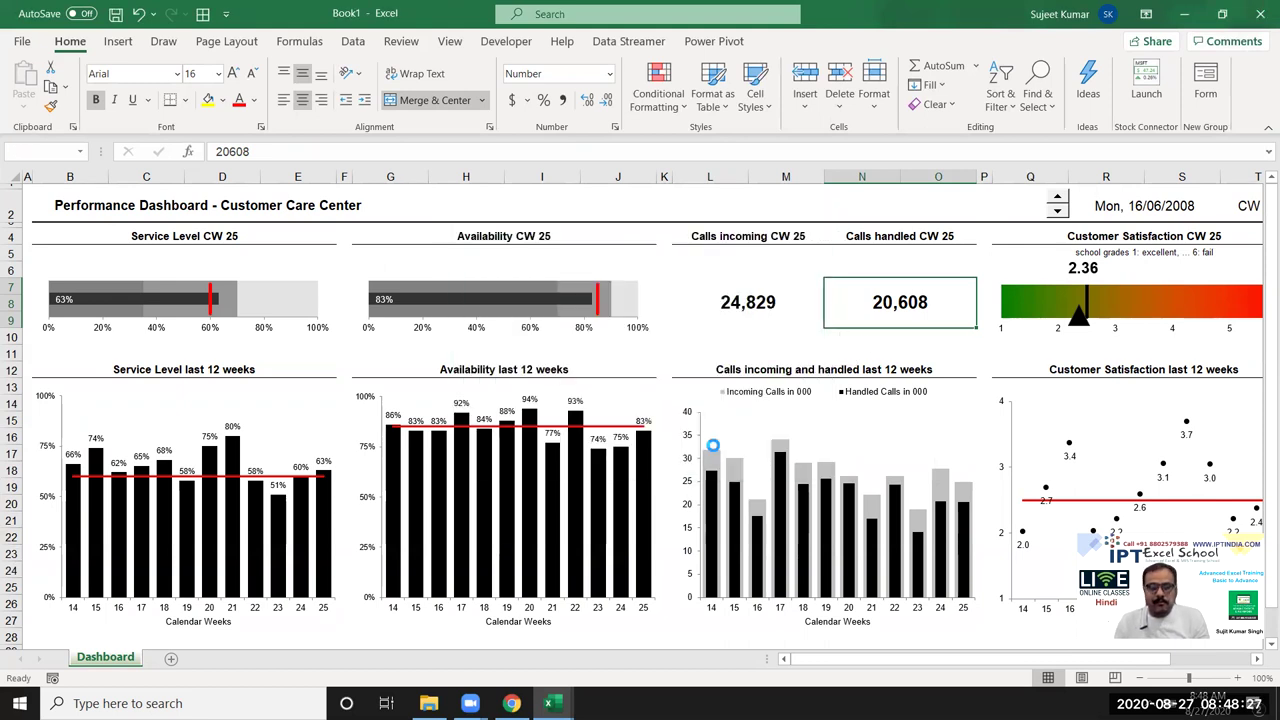
click(1260, 10)
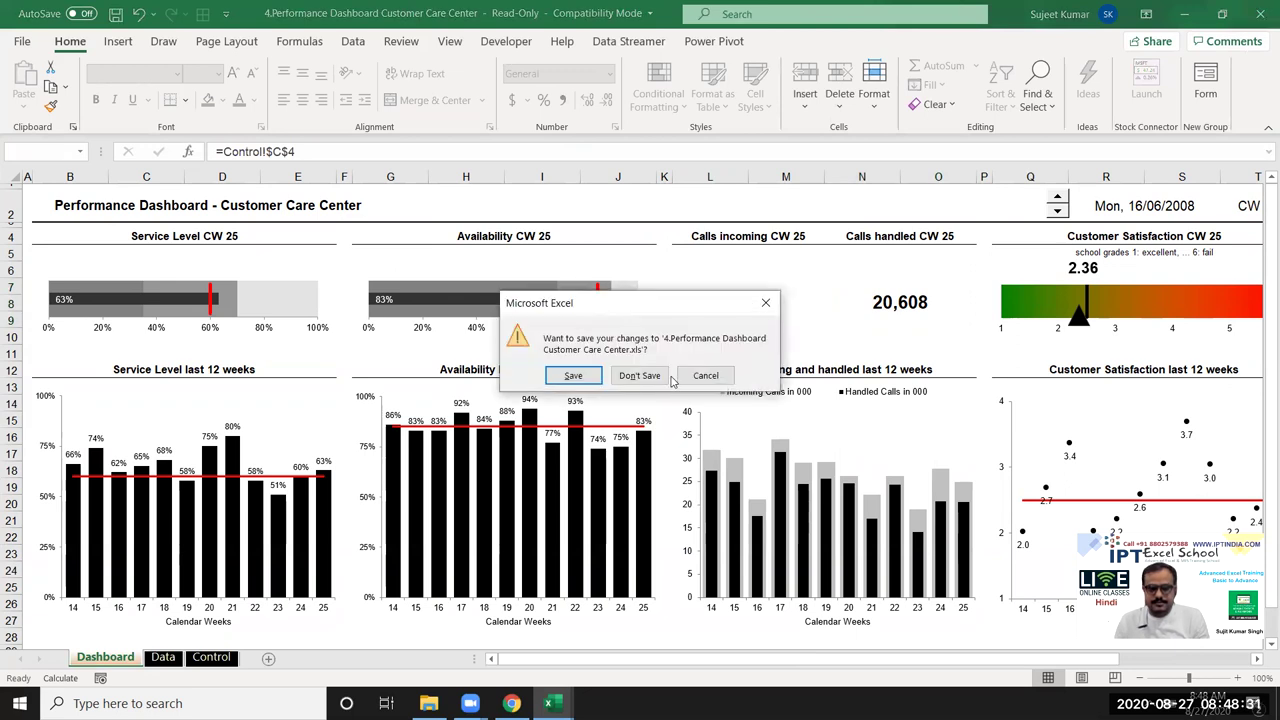
click(640, 375)
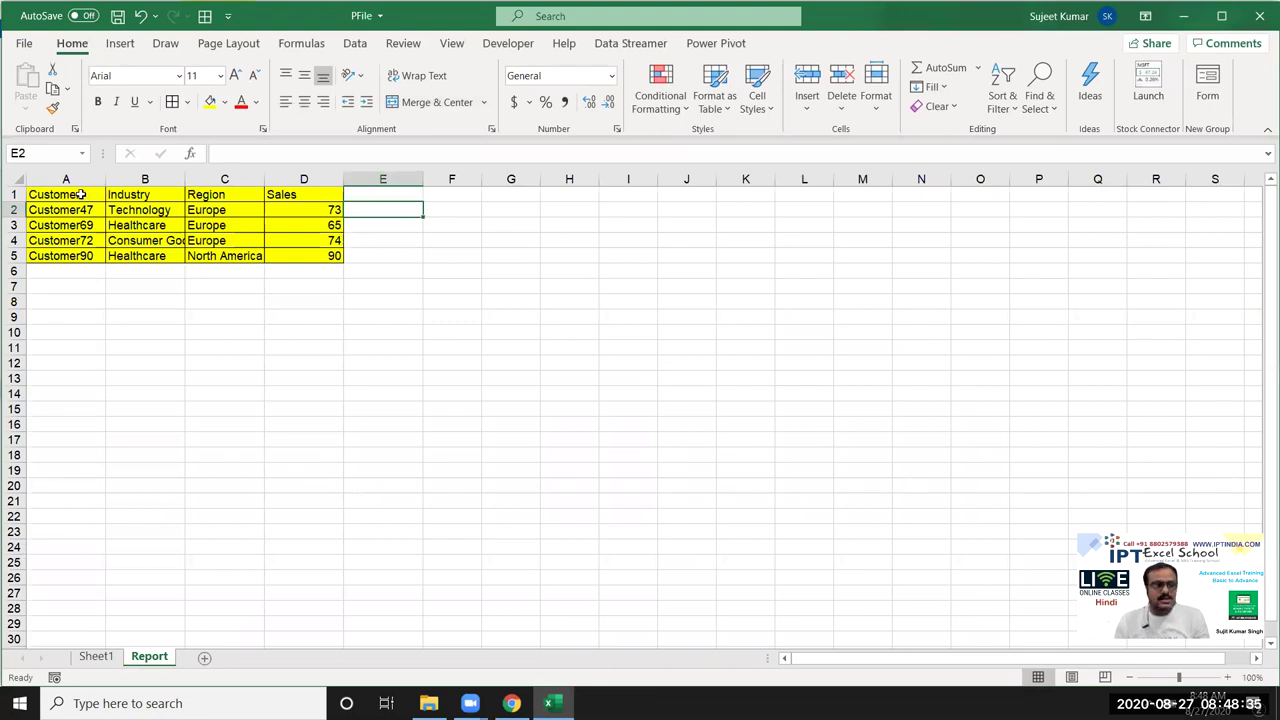
Step: Copy the customer table A1:D5 and paste only its formatting into H4:K8
drag(81, 194, 319, 249)
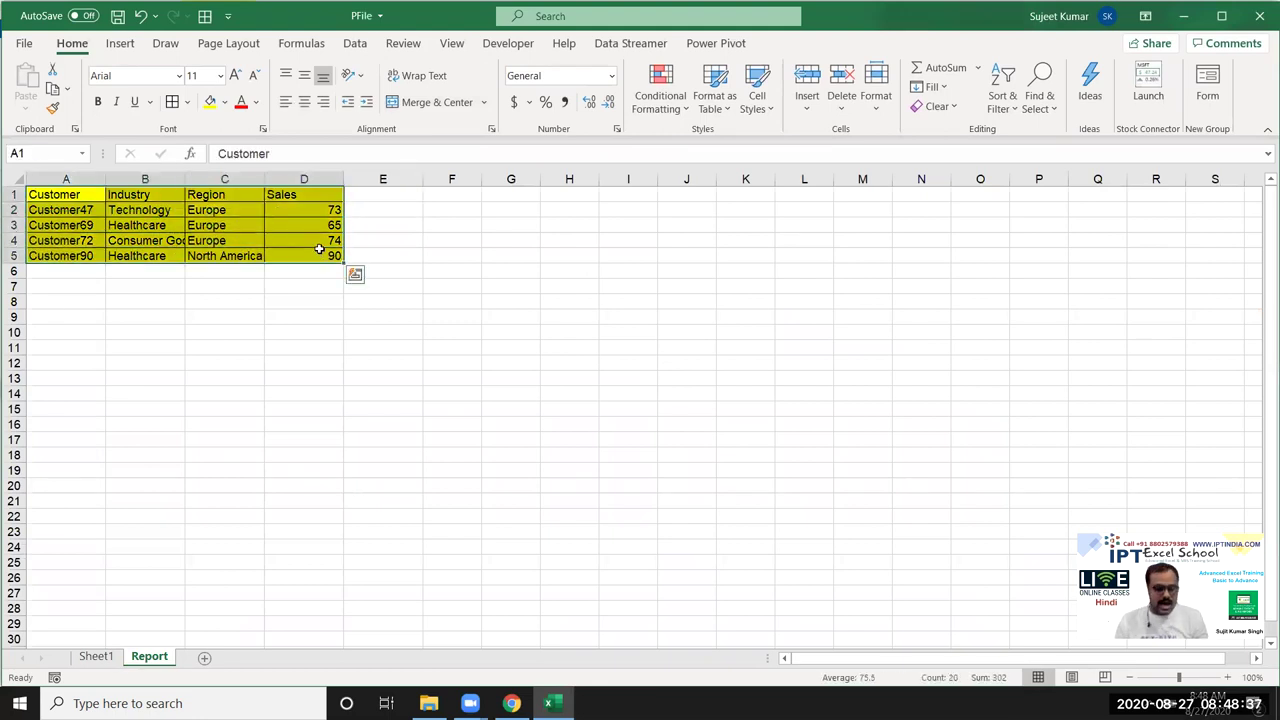
key(ctrl+c)
right_click(591, 240)
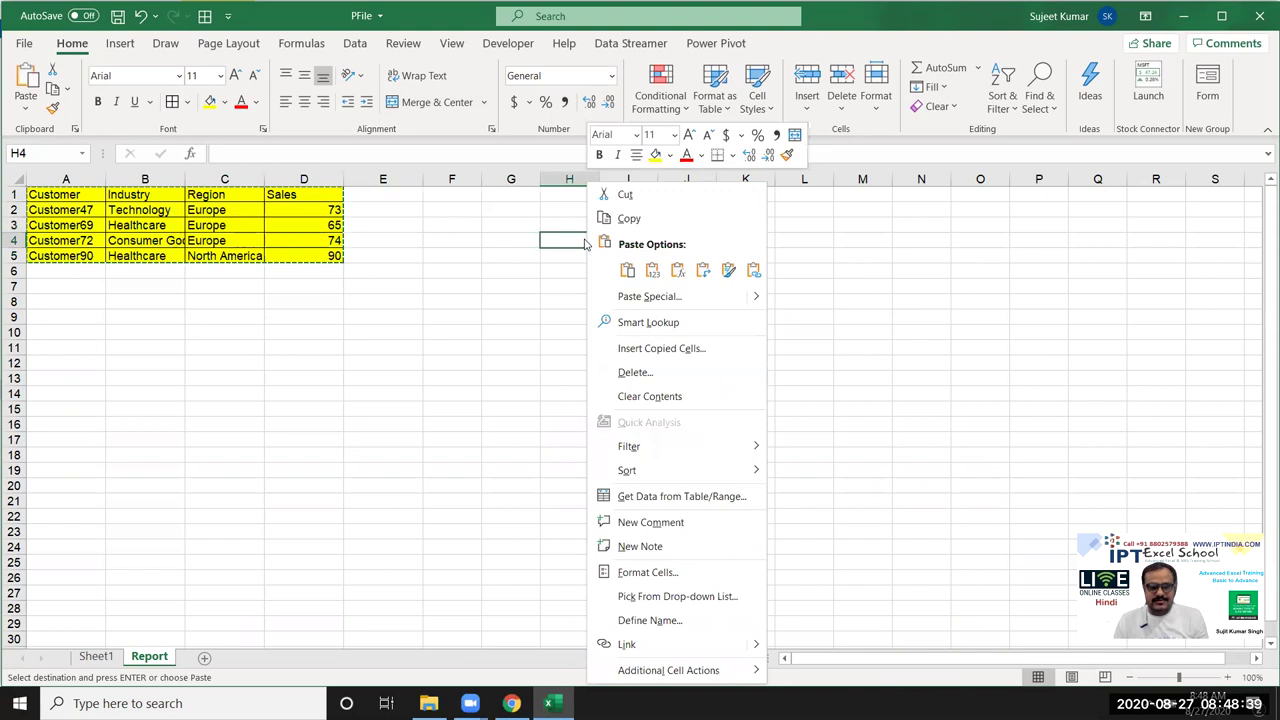
click(624, 296)
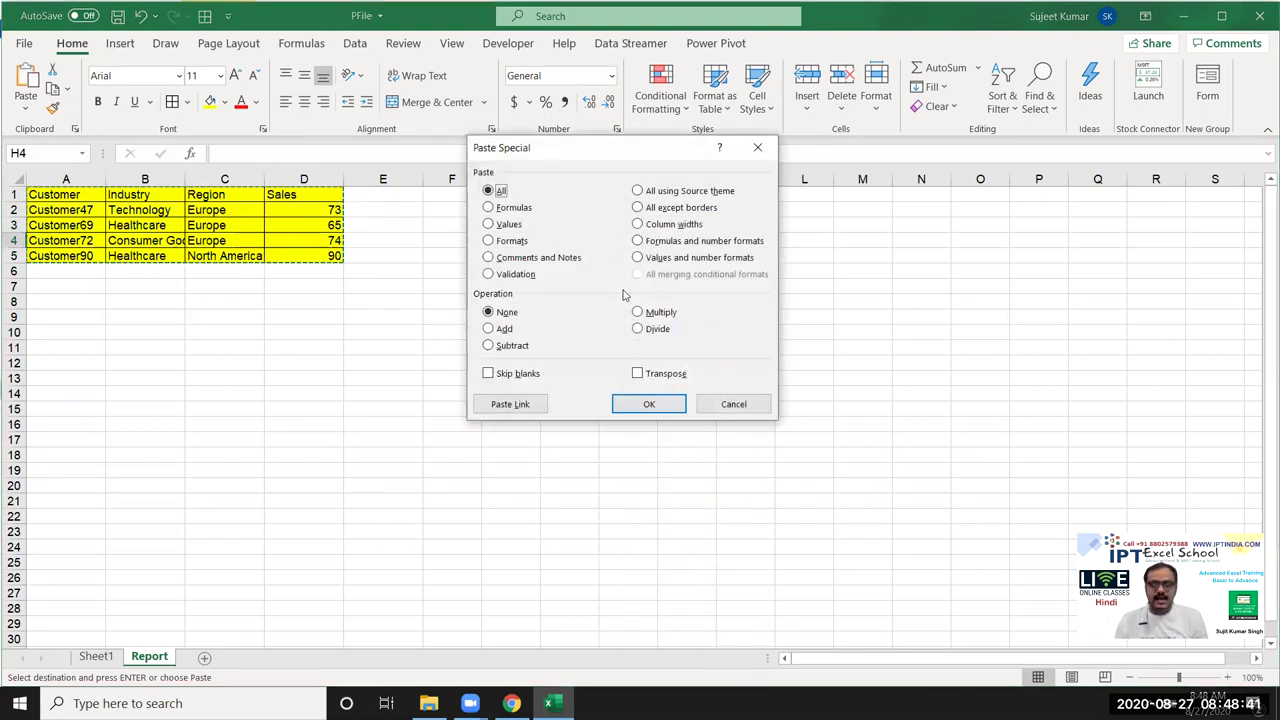
click(519, 243)
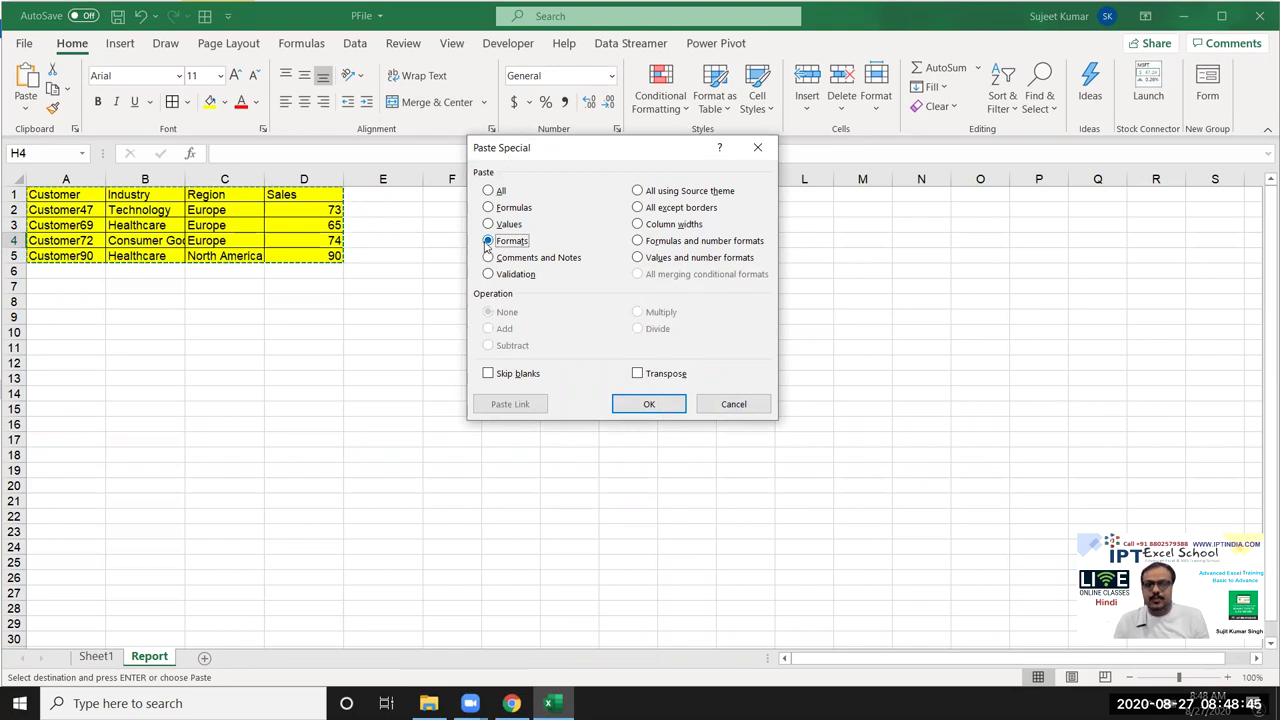
click(649, 404)
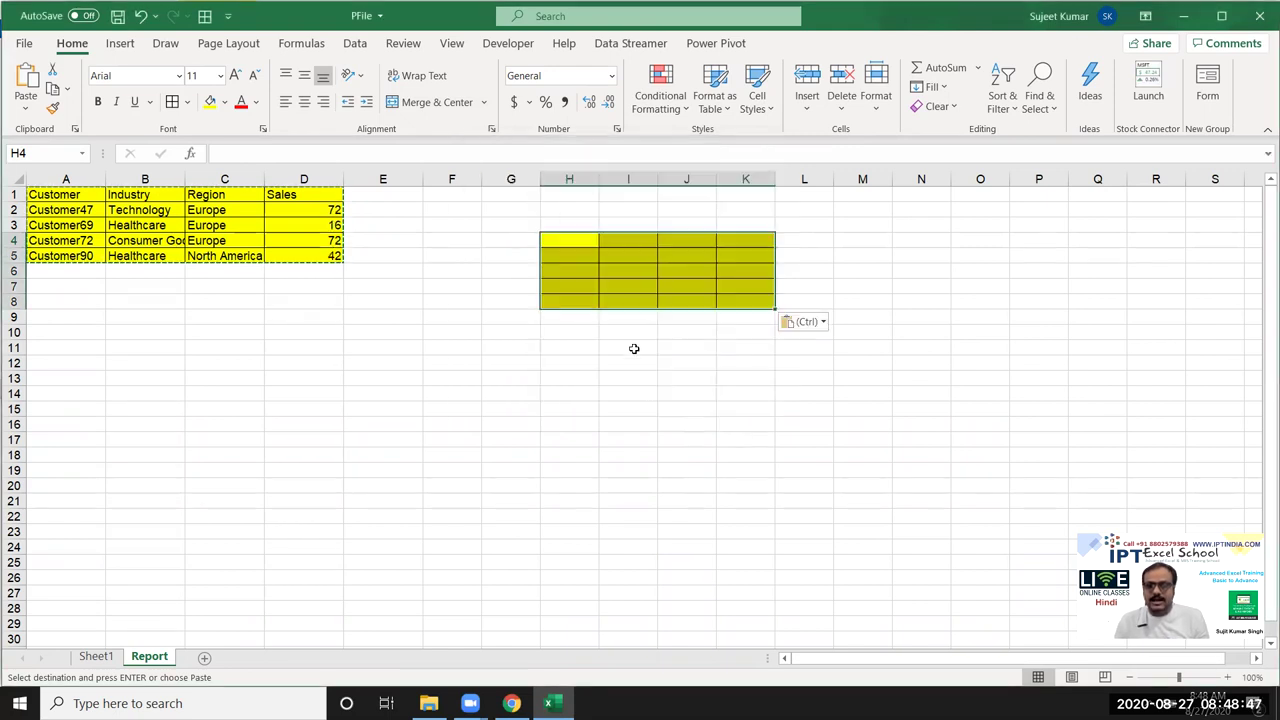
Step: Reselect H4:K8, cancel the pending copy and deselect the range
drag(576, 251, 743, 303)
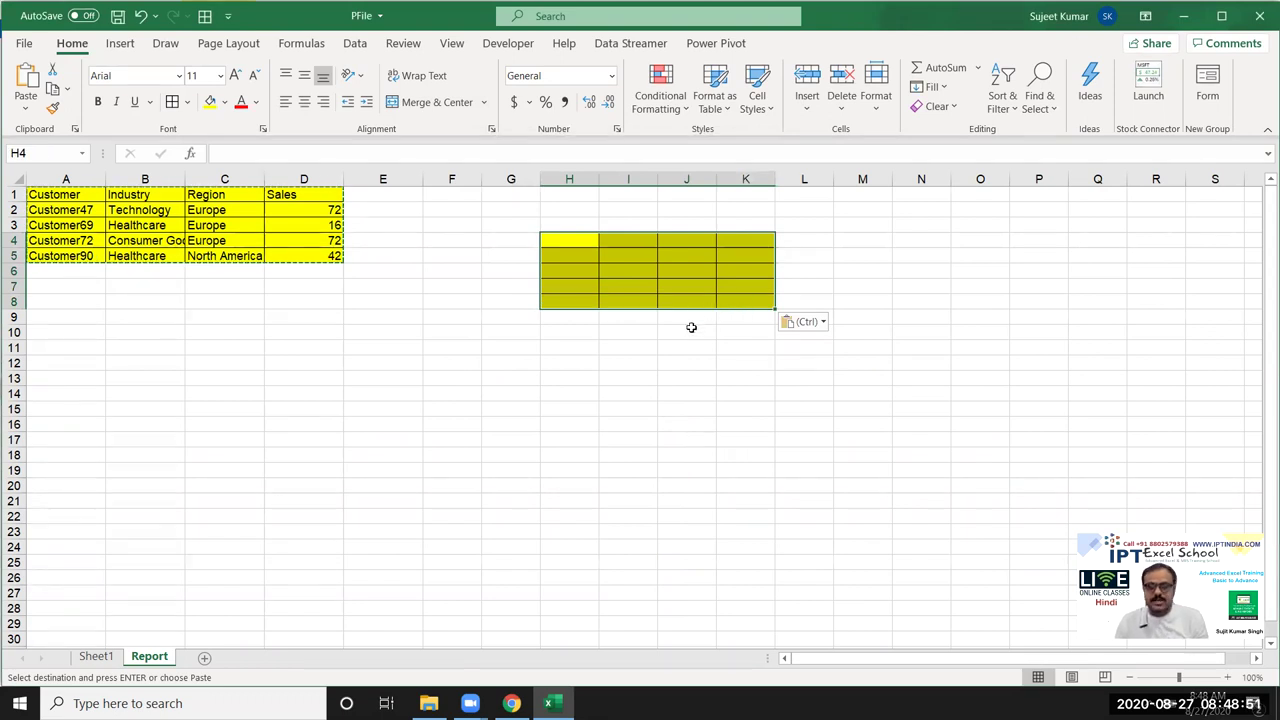
key(Escape)
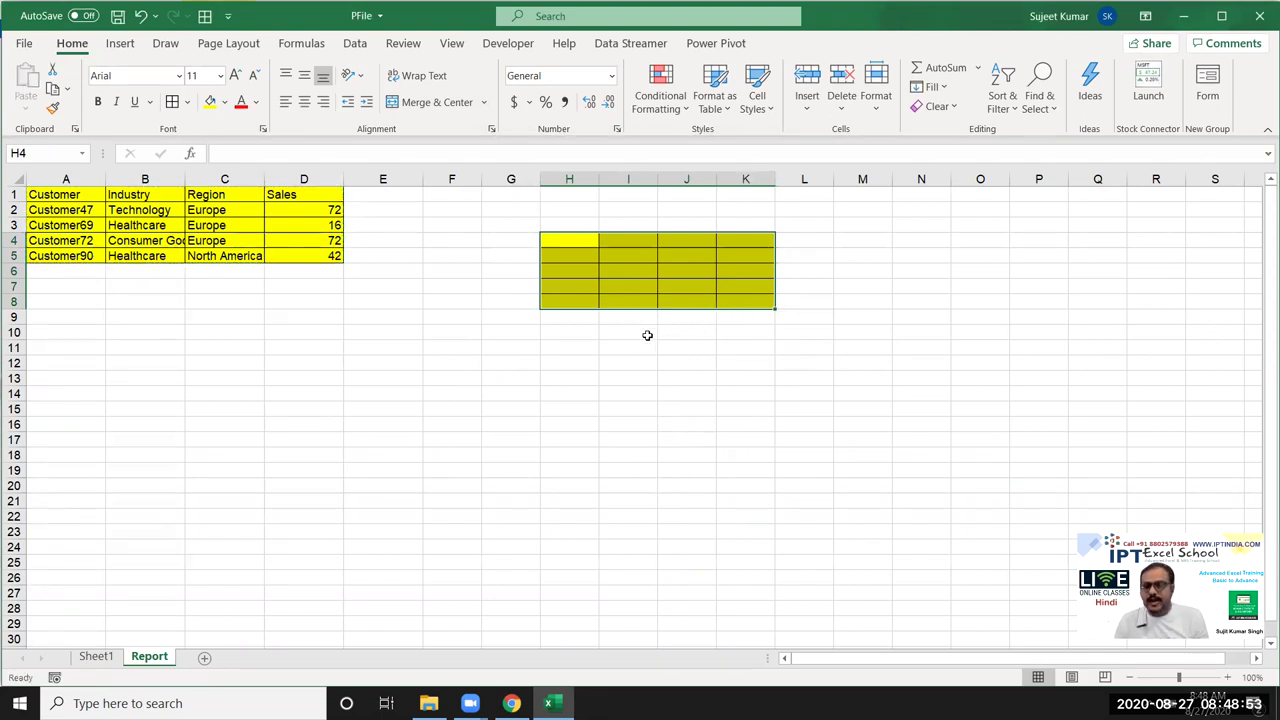
click(632, 333)
Step: Undo the formatting around H4:K8 and start a new comment on the Sales header D1
drag(603, 284, 790, 362)
key(ctrl+z)
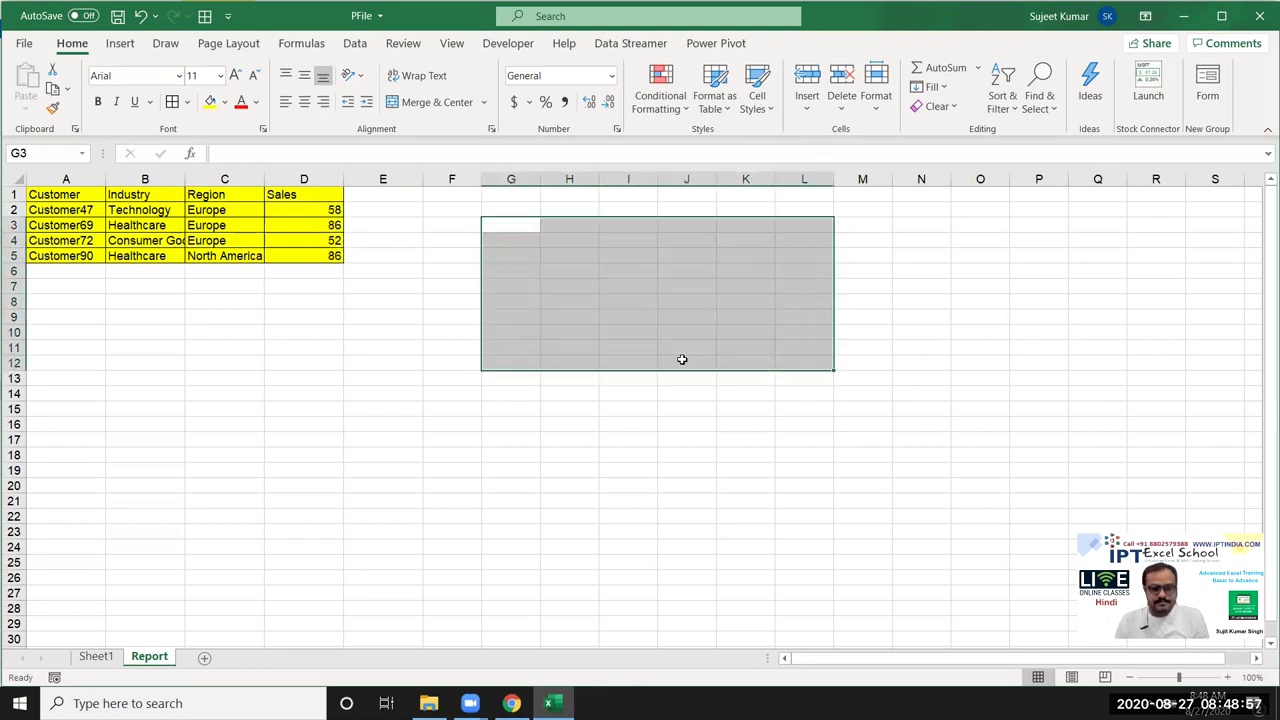
click(306, 198)
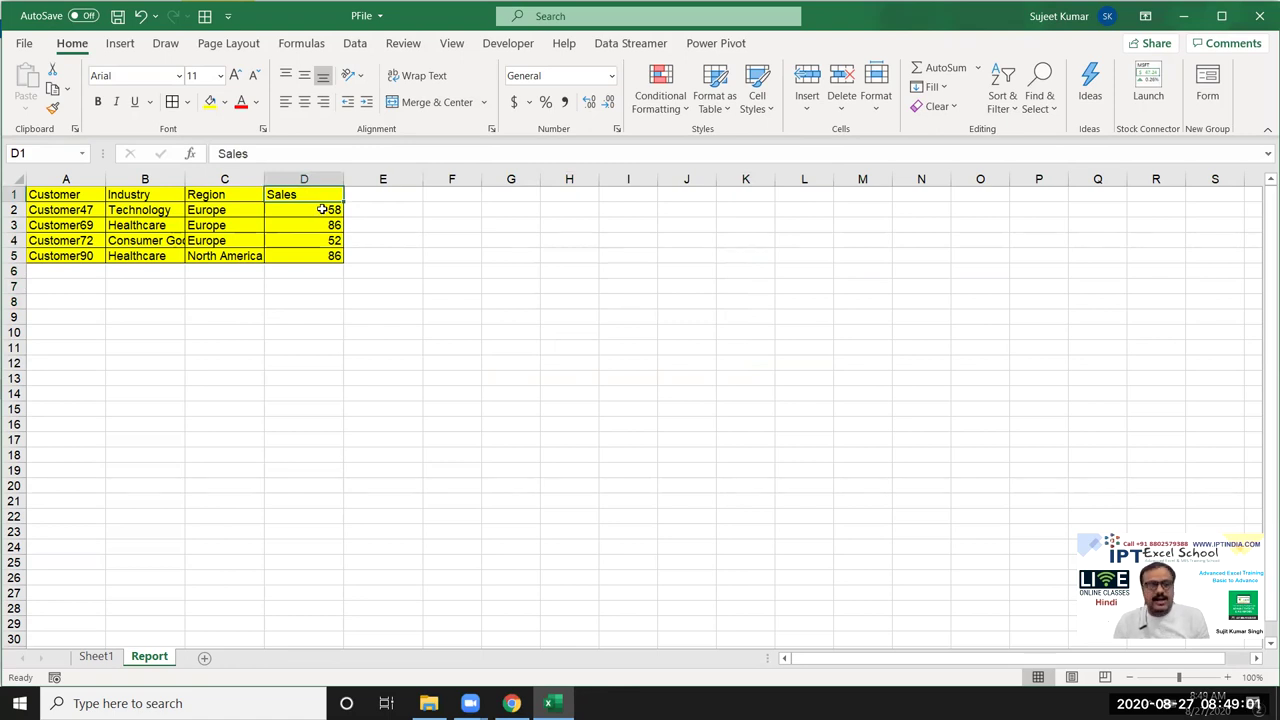
right_click(315, 196)
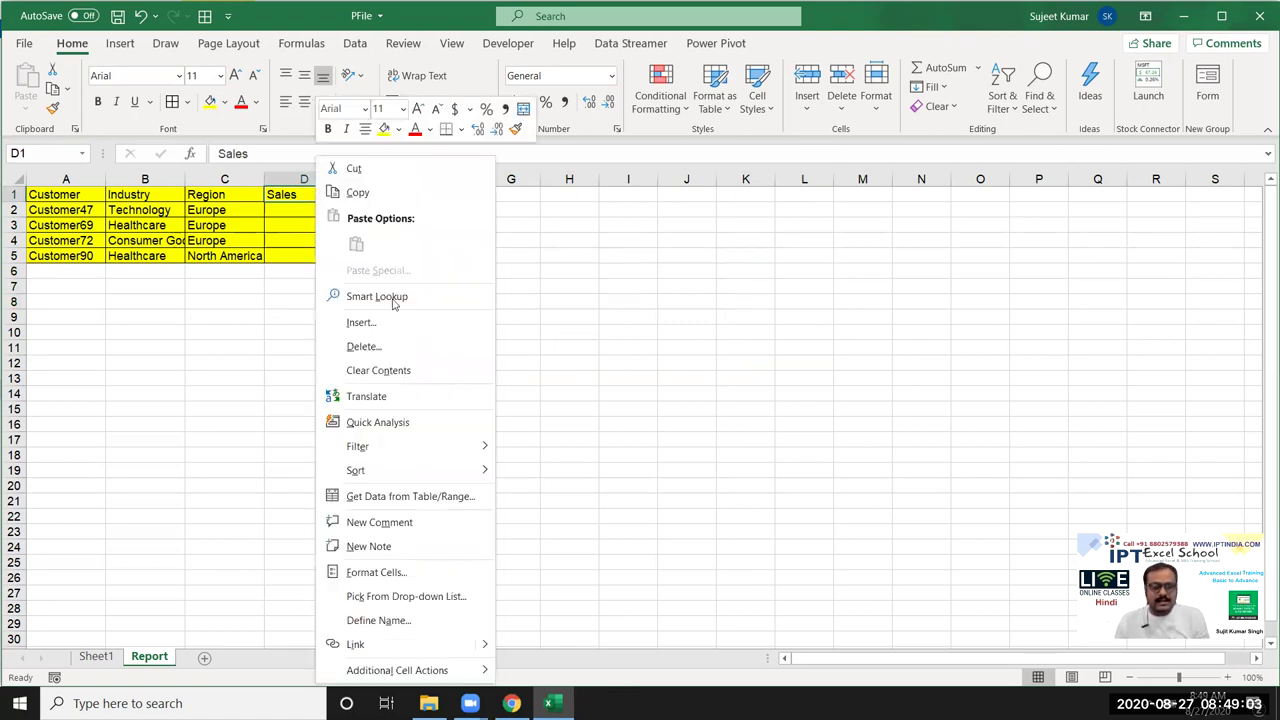
click(380, 522)
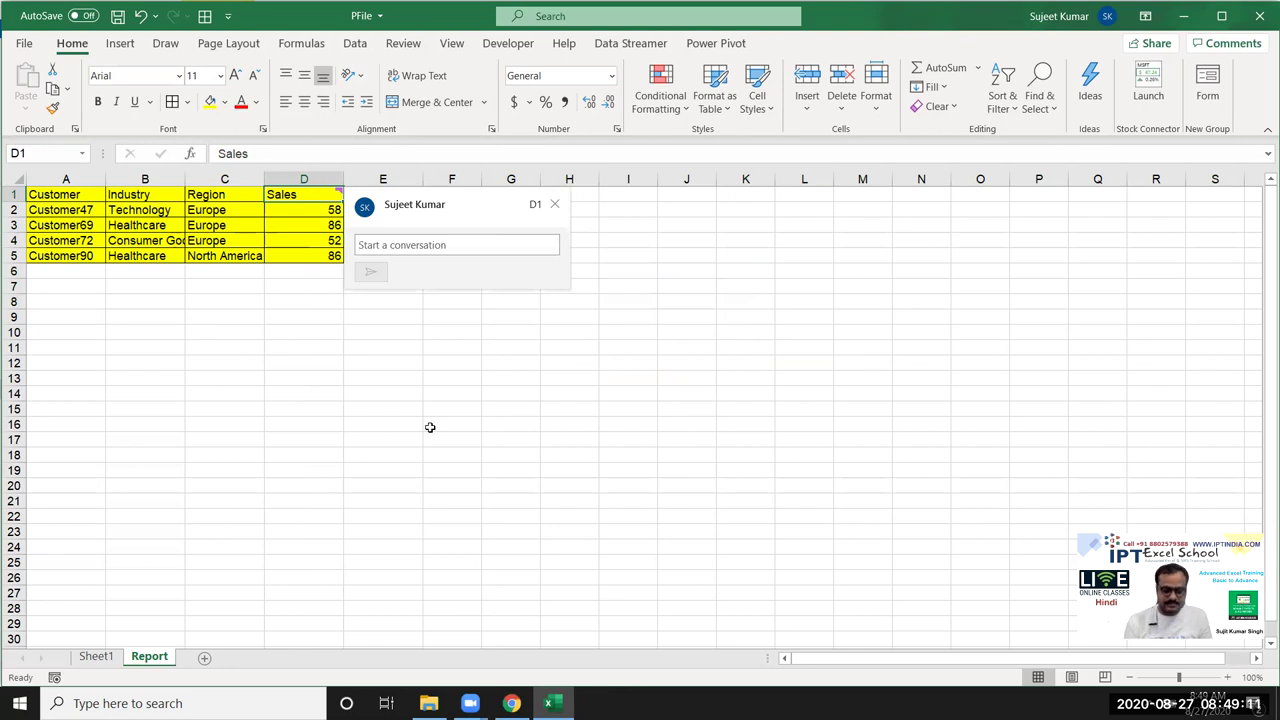
Step: Post the comment 'This is Final Value' on D1, then copy cell D1
text(This i)
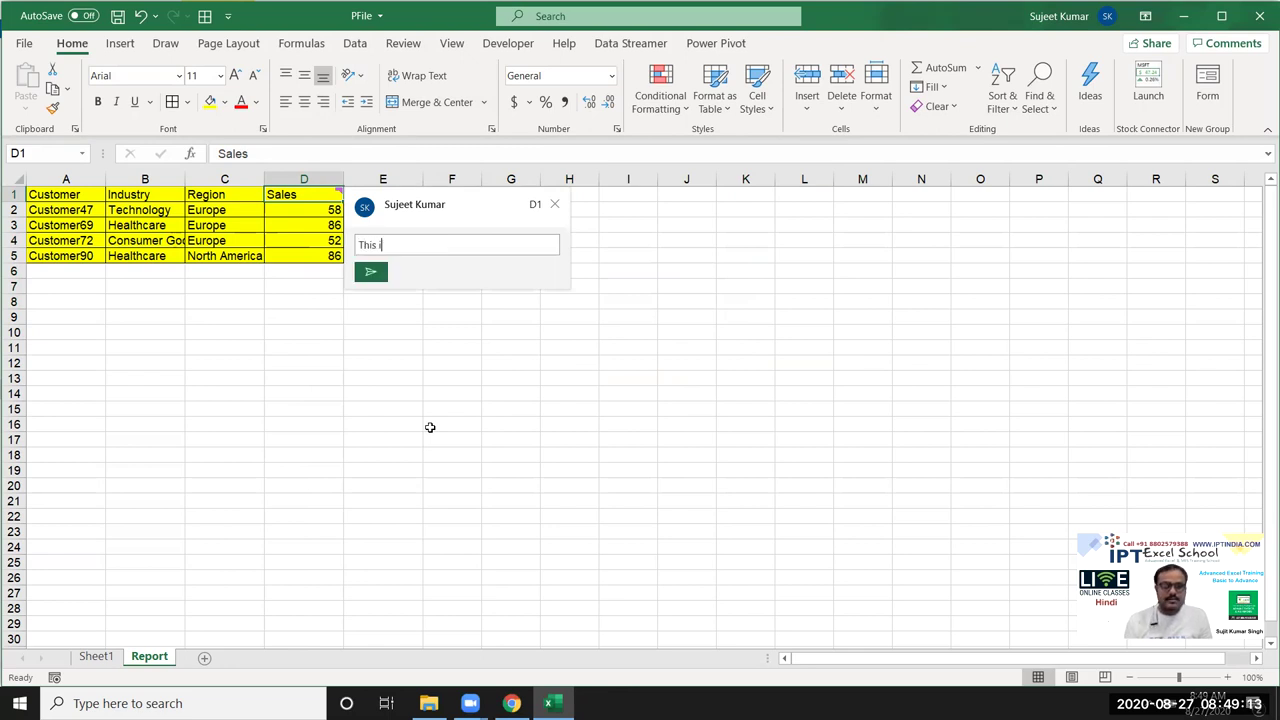
text(s Final)
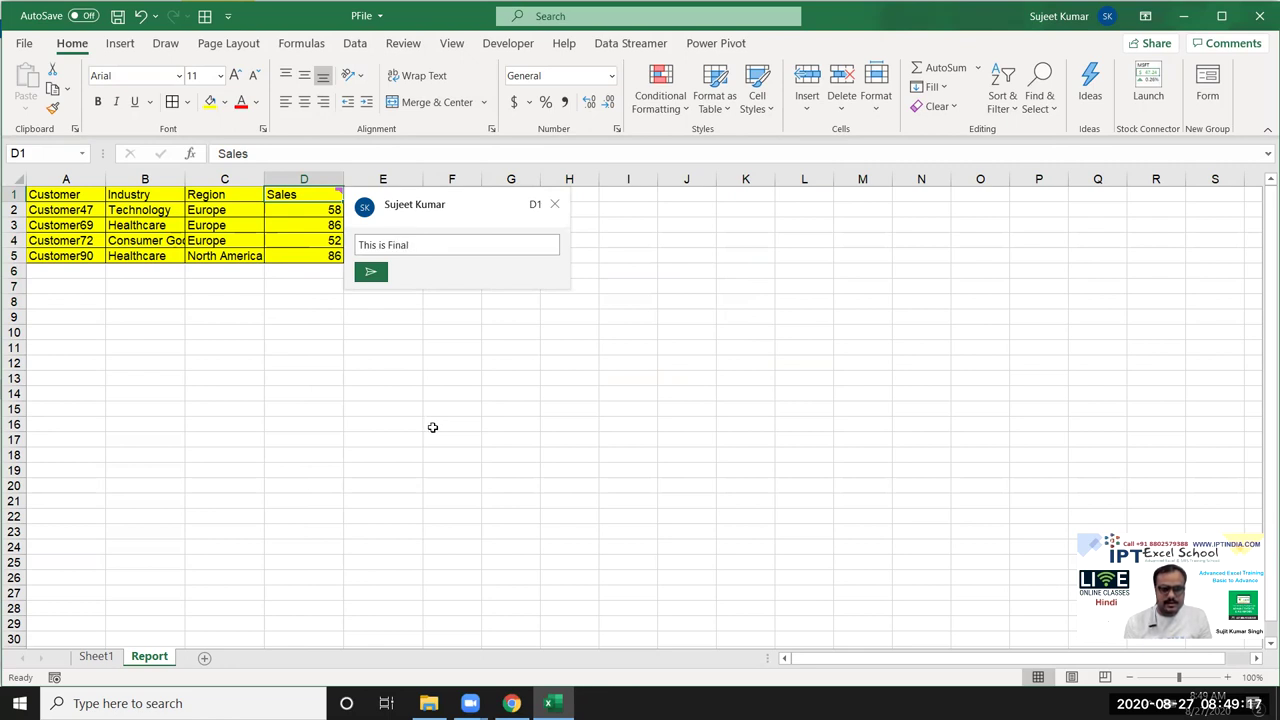
text( Va)
text(lue)
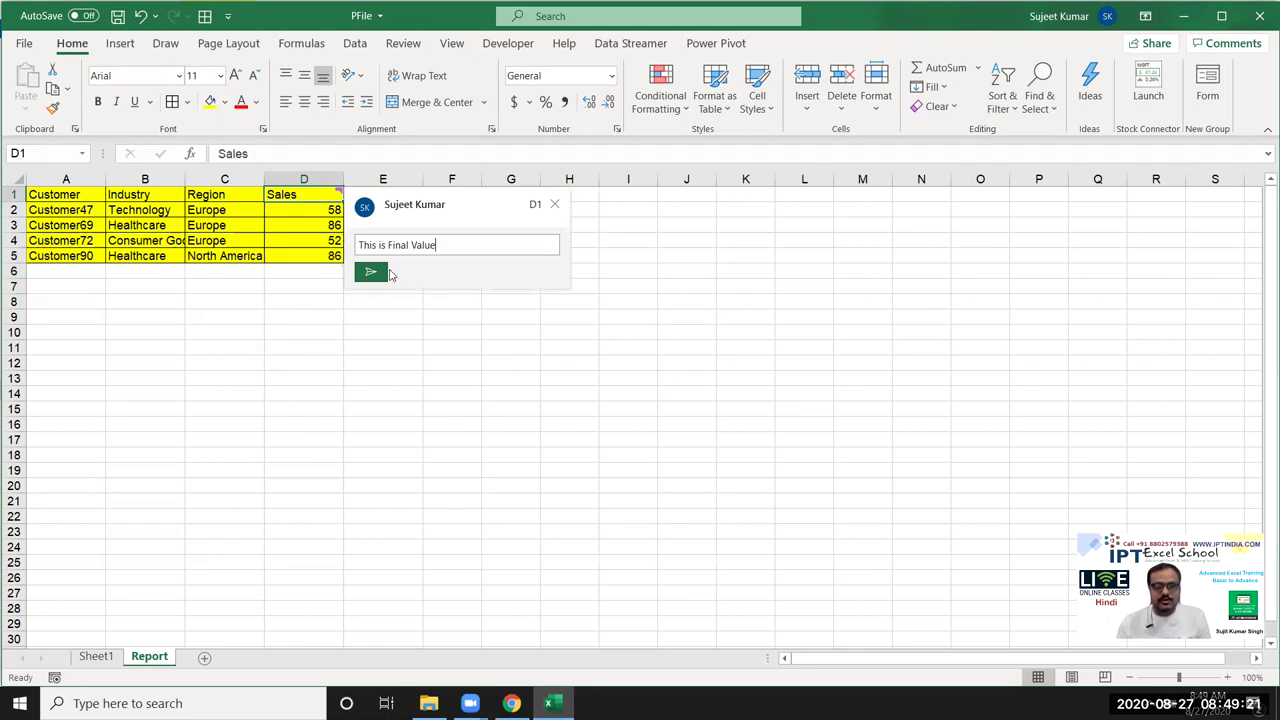
click(388, 274)
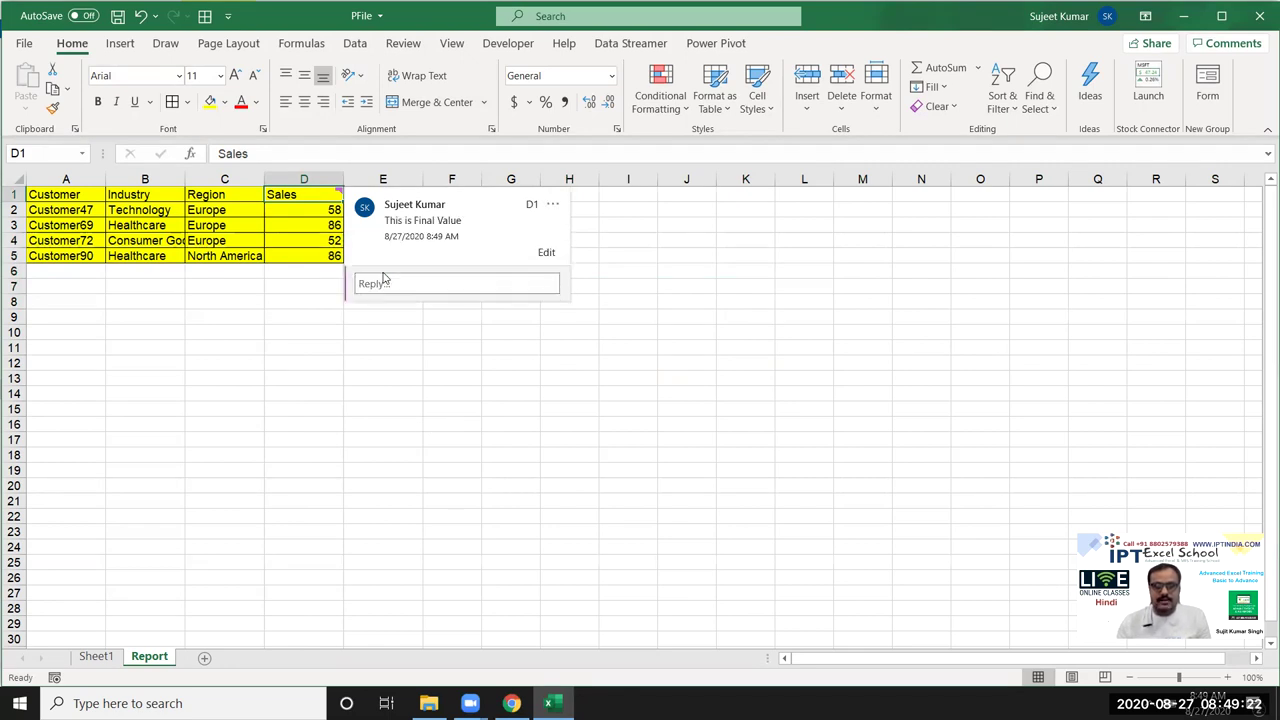
click(351, 349)
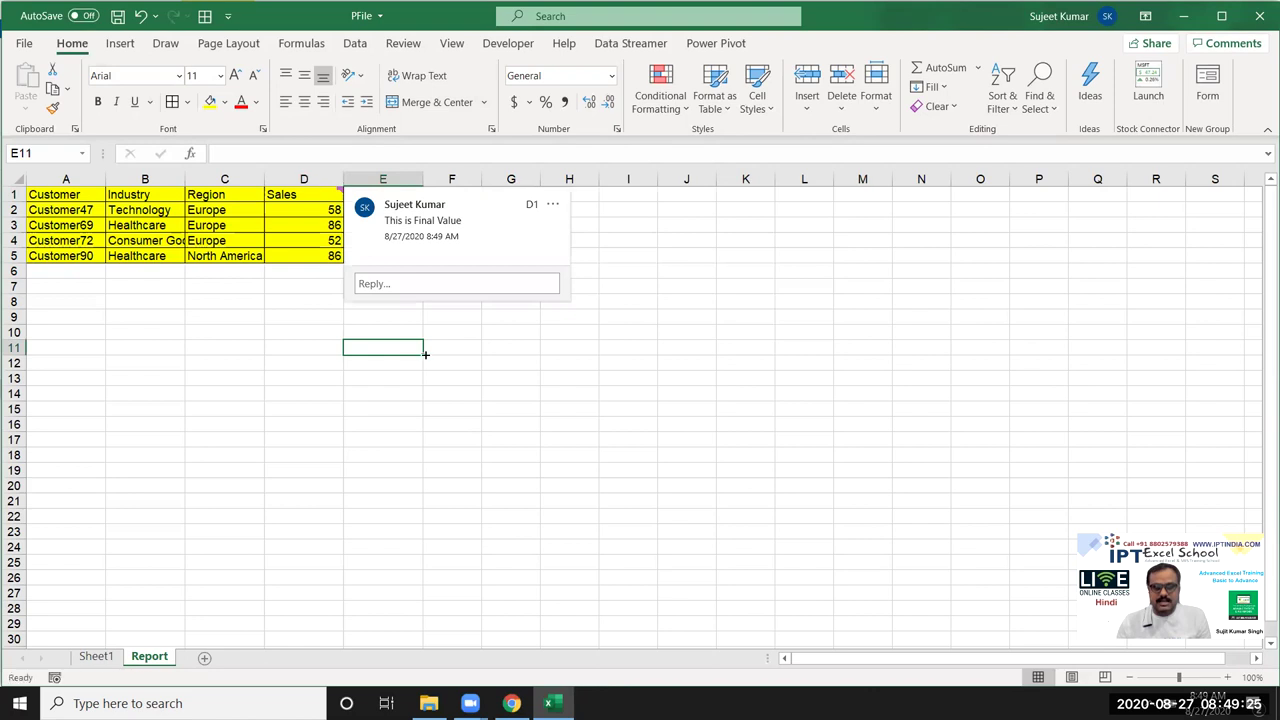
click(328, 194)
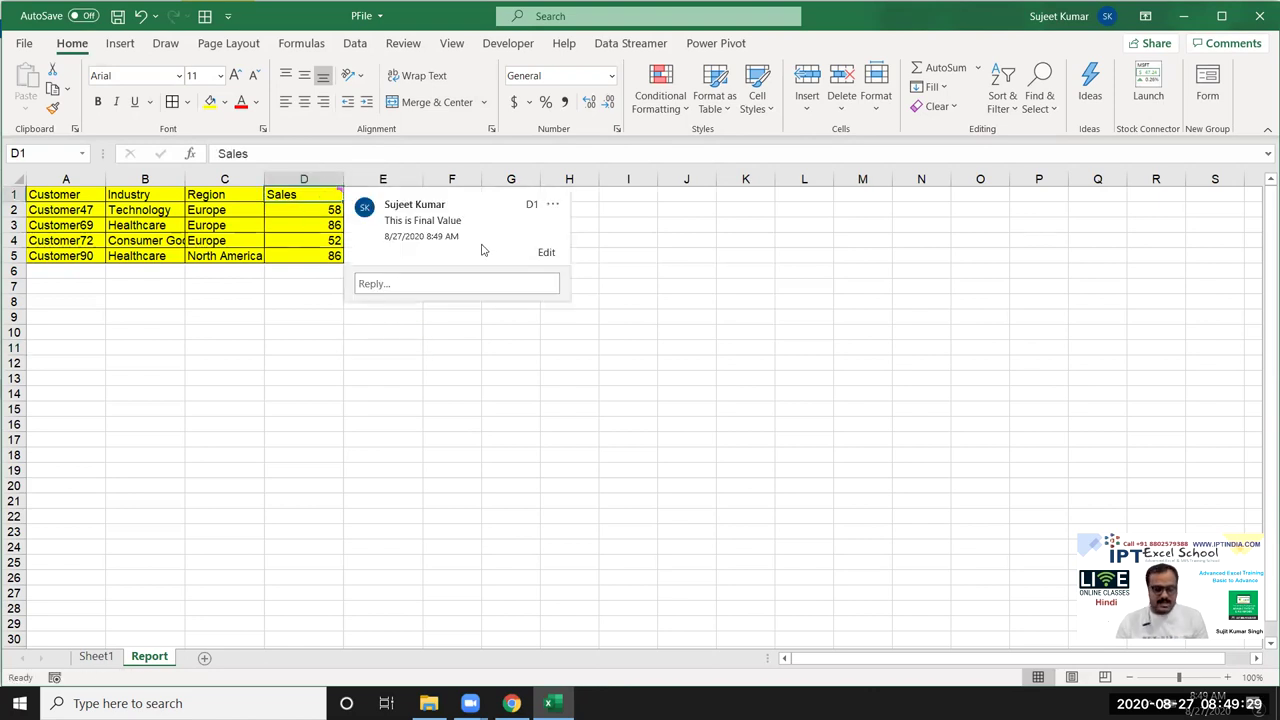
key(ctrl+c)
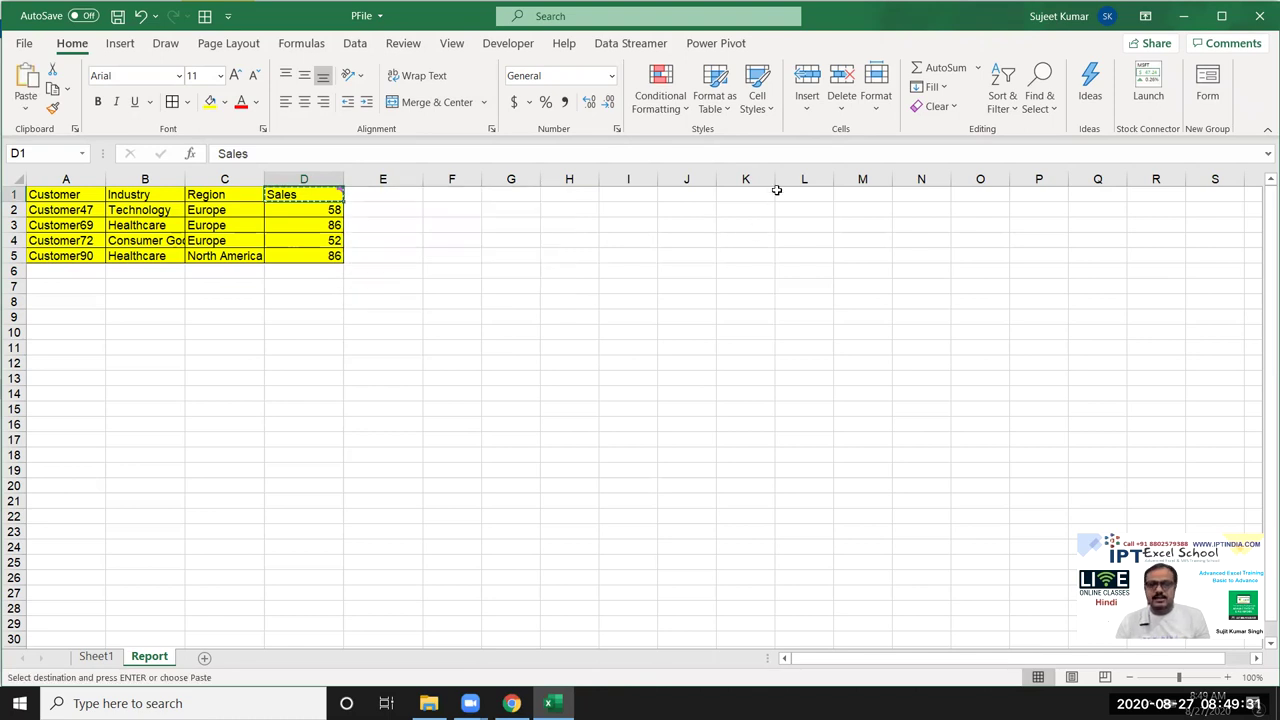
drag(776, 190, 882, 281)
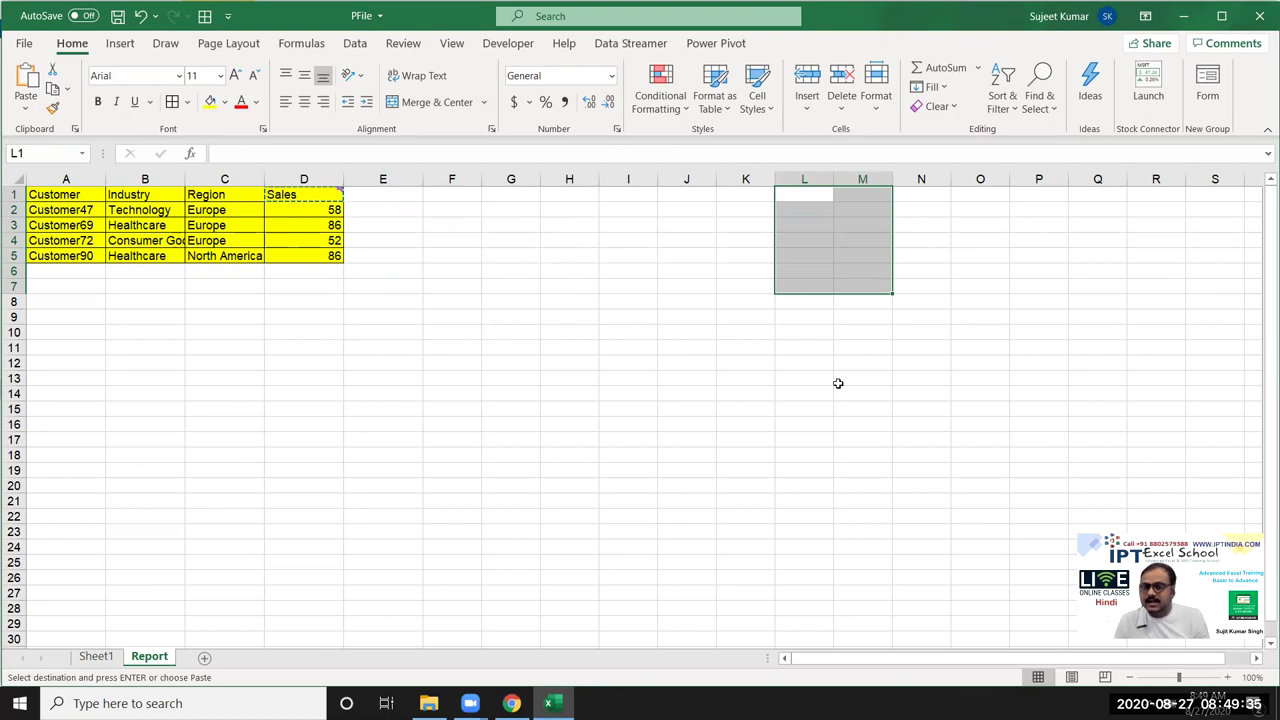
mouse_move(326, 197)
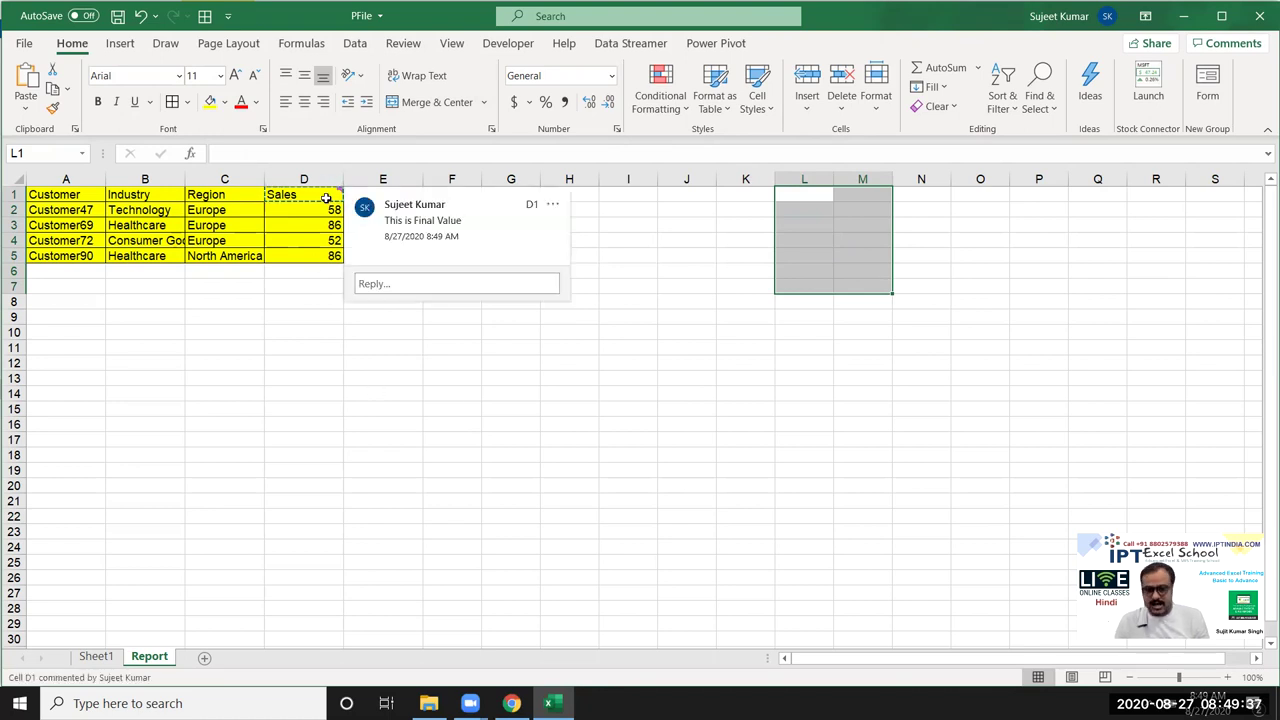
right_click(823, 195)
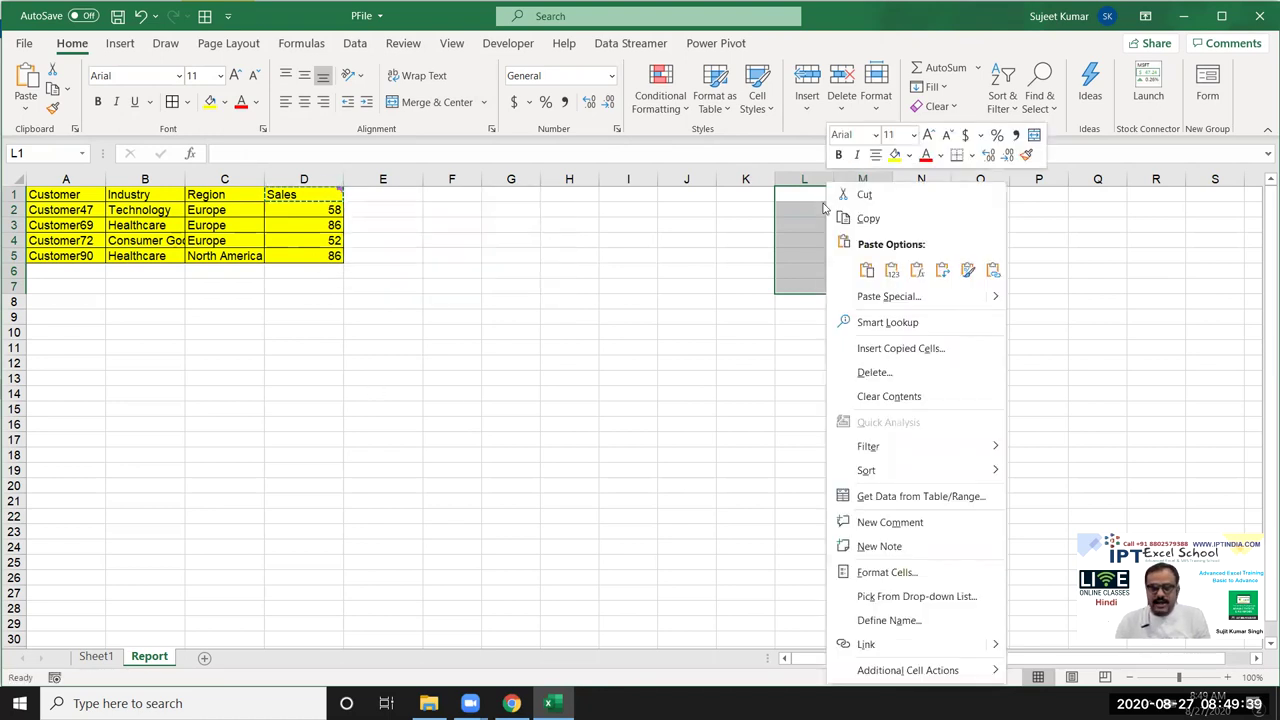
click(907, 297)
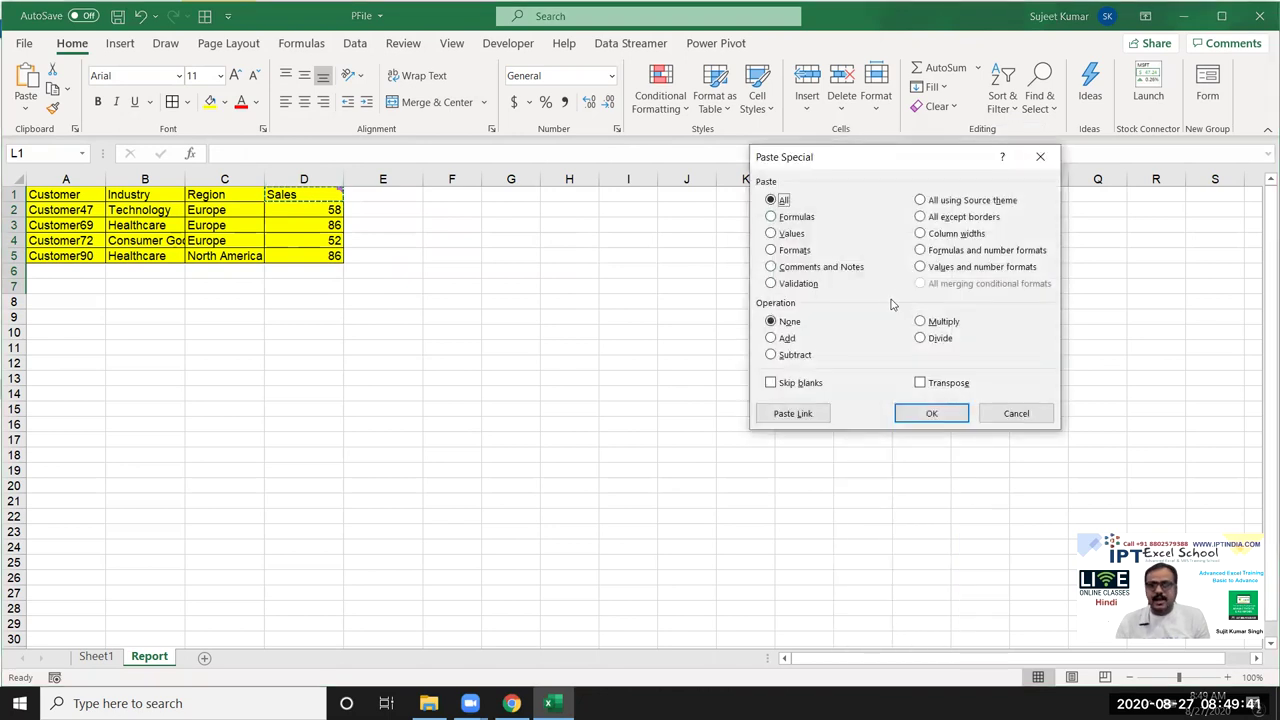
click(812, 270)
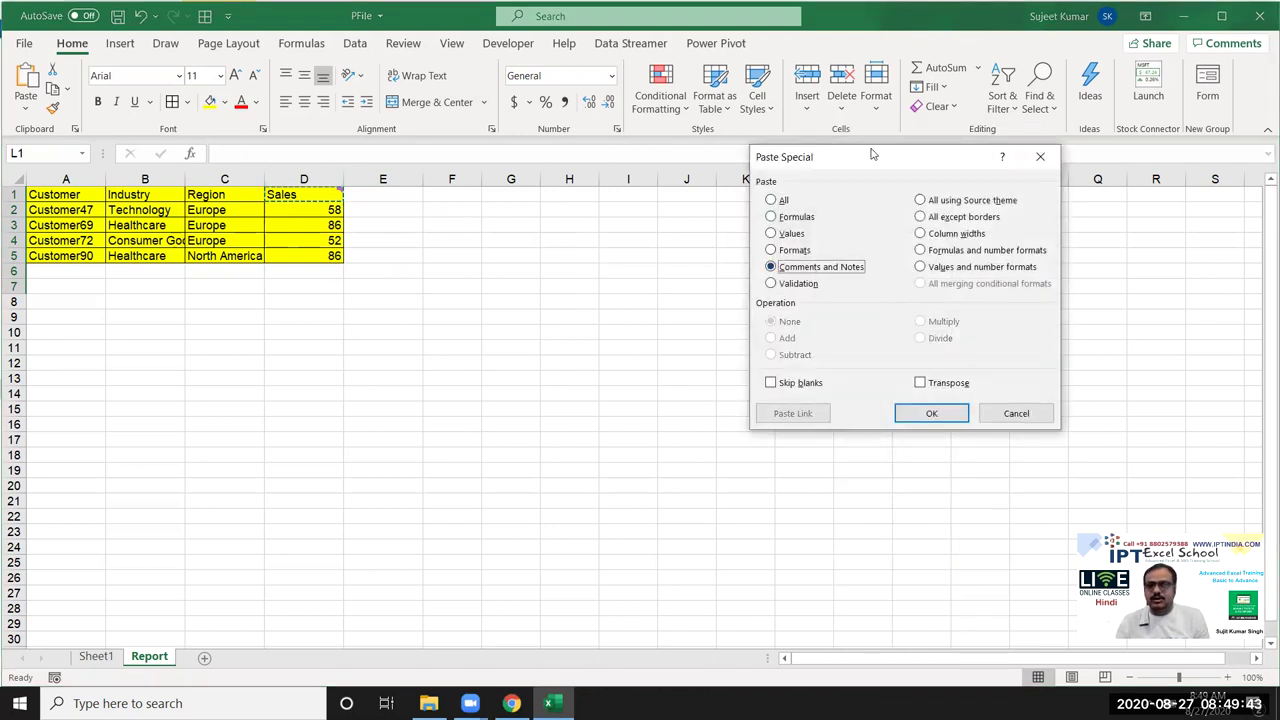
drag(866, 156, 577, 184)
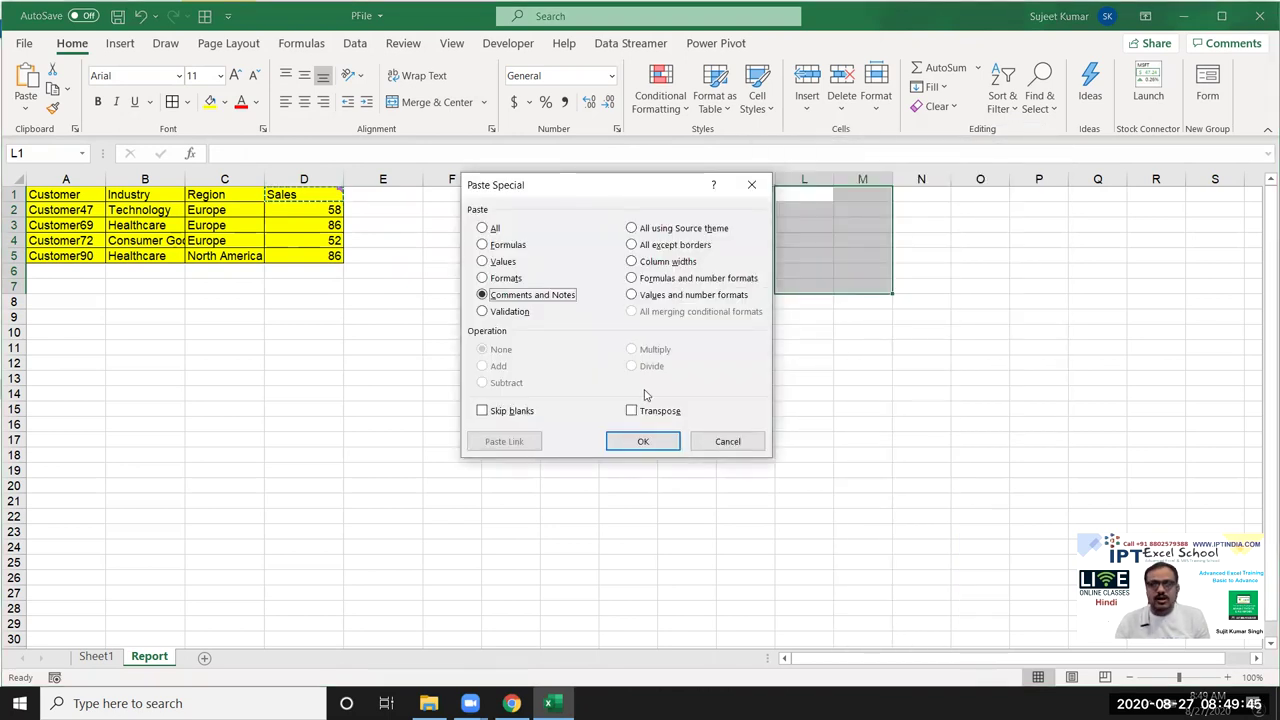
click(643, 441)
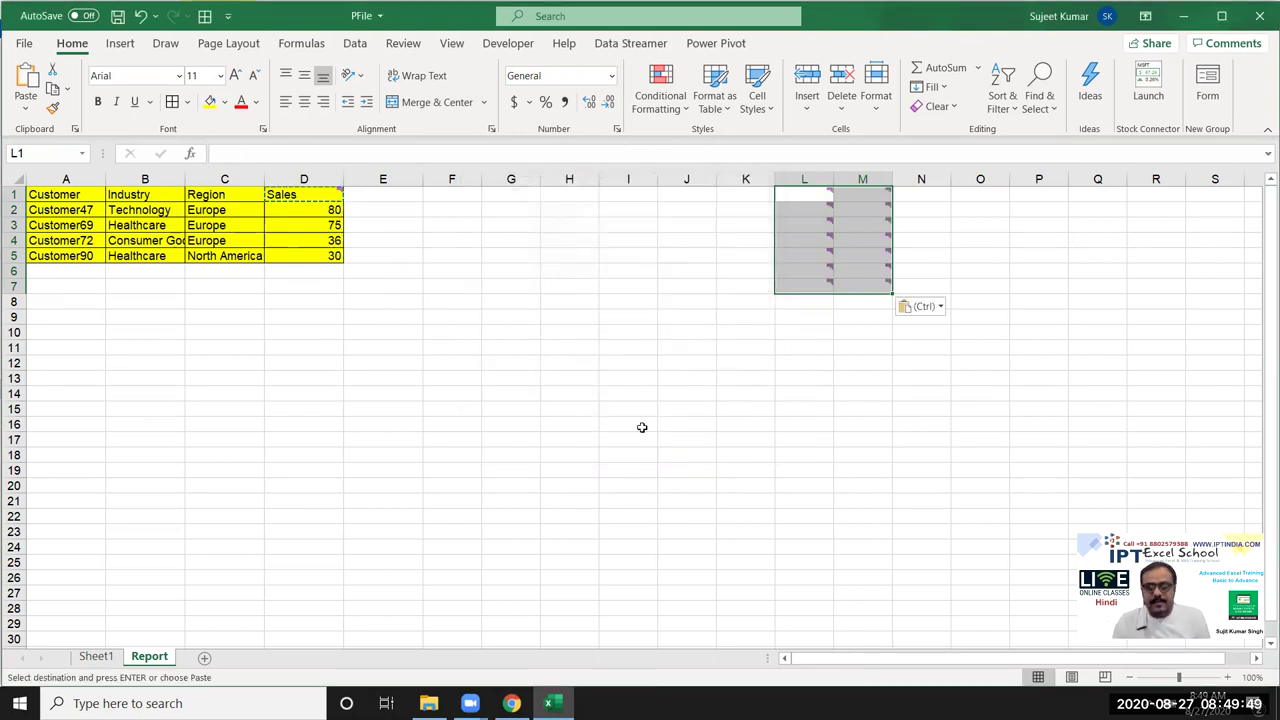
click(800, 179)
drag(800, 179, 871, 181)
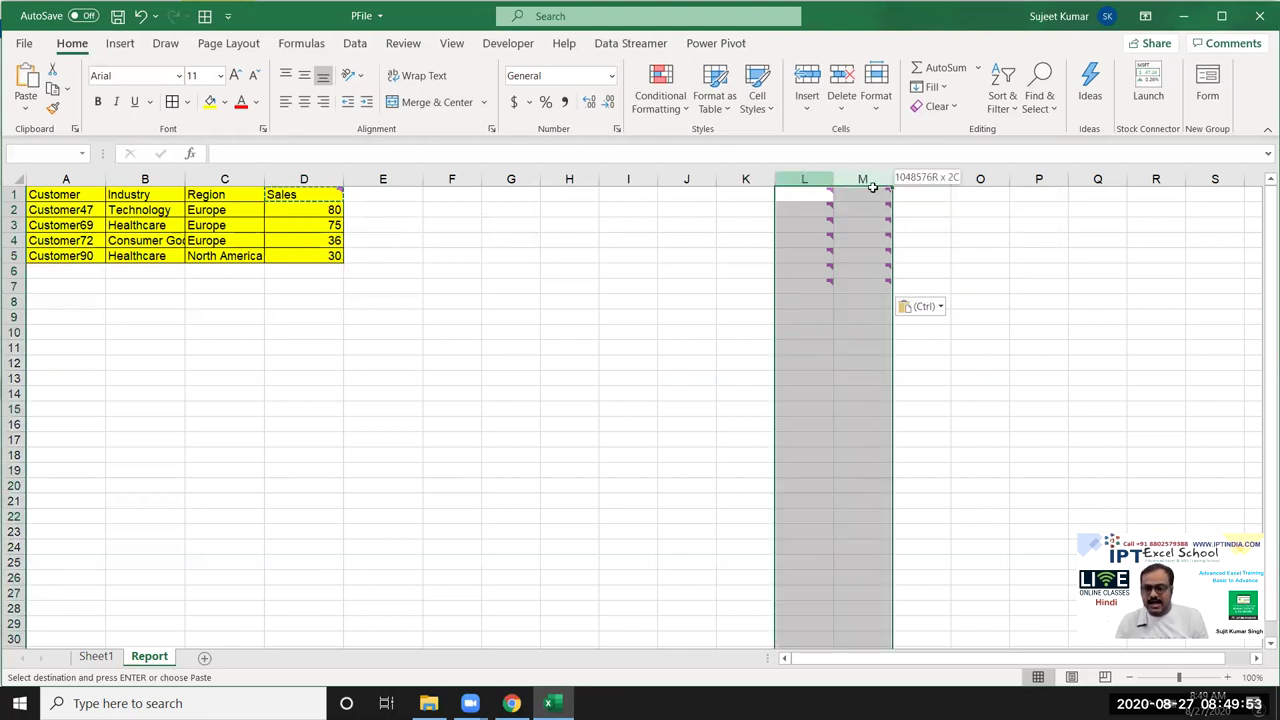
key(Escape)
key(ctrl+minus)
click(567, 360)
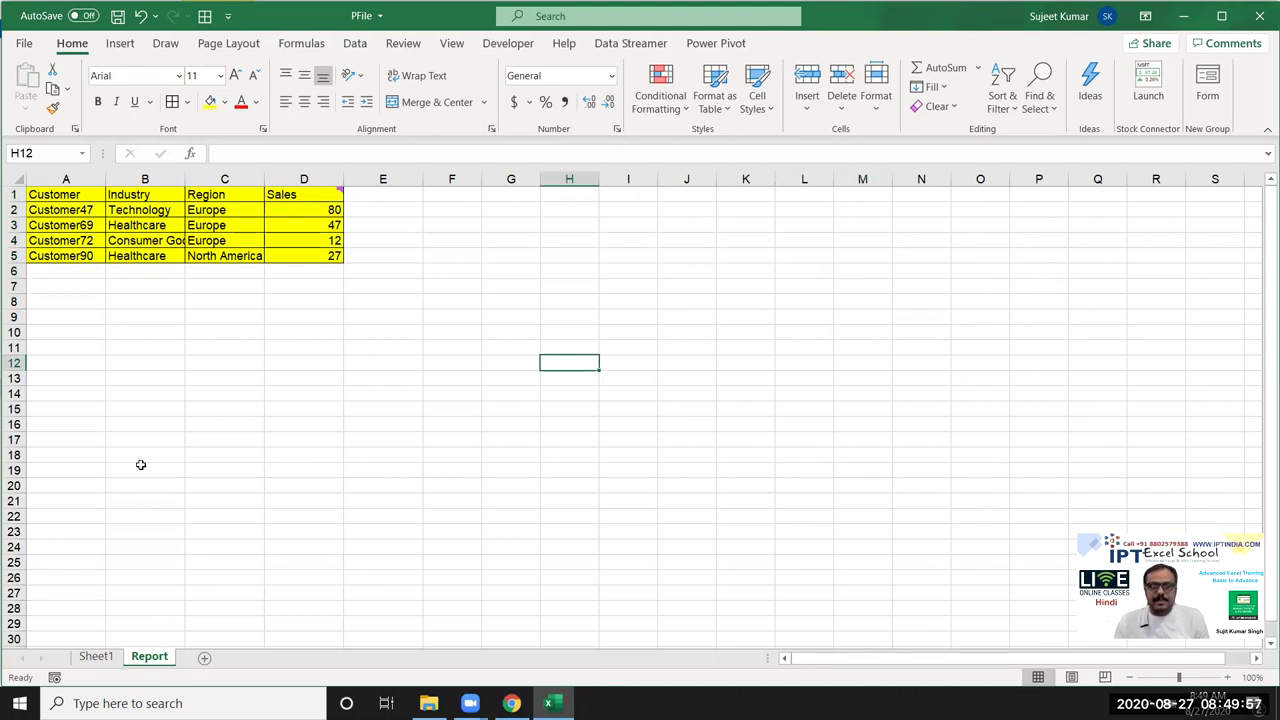
click(292, 253)
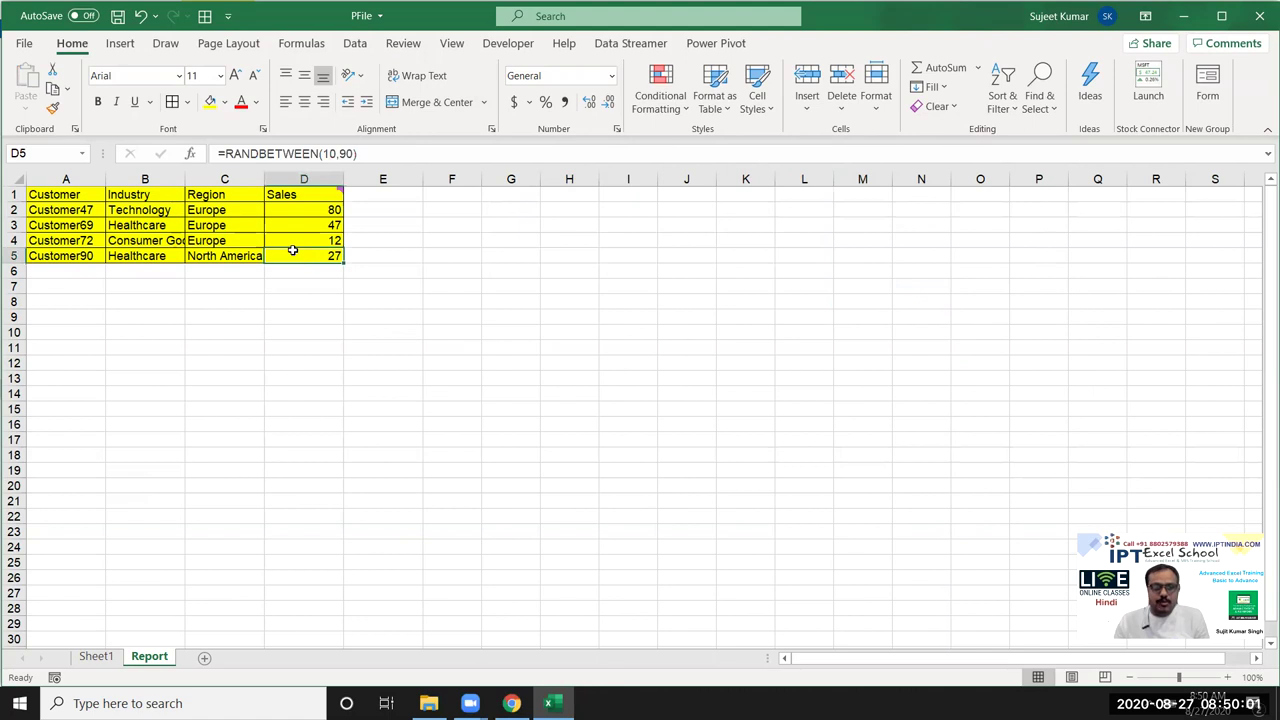
drag(292, 253, 40, 196)
key(ctrl+c)
right_click(551, 194)
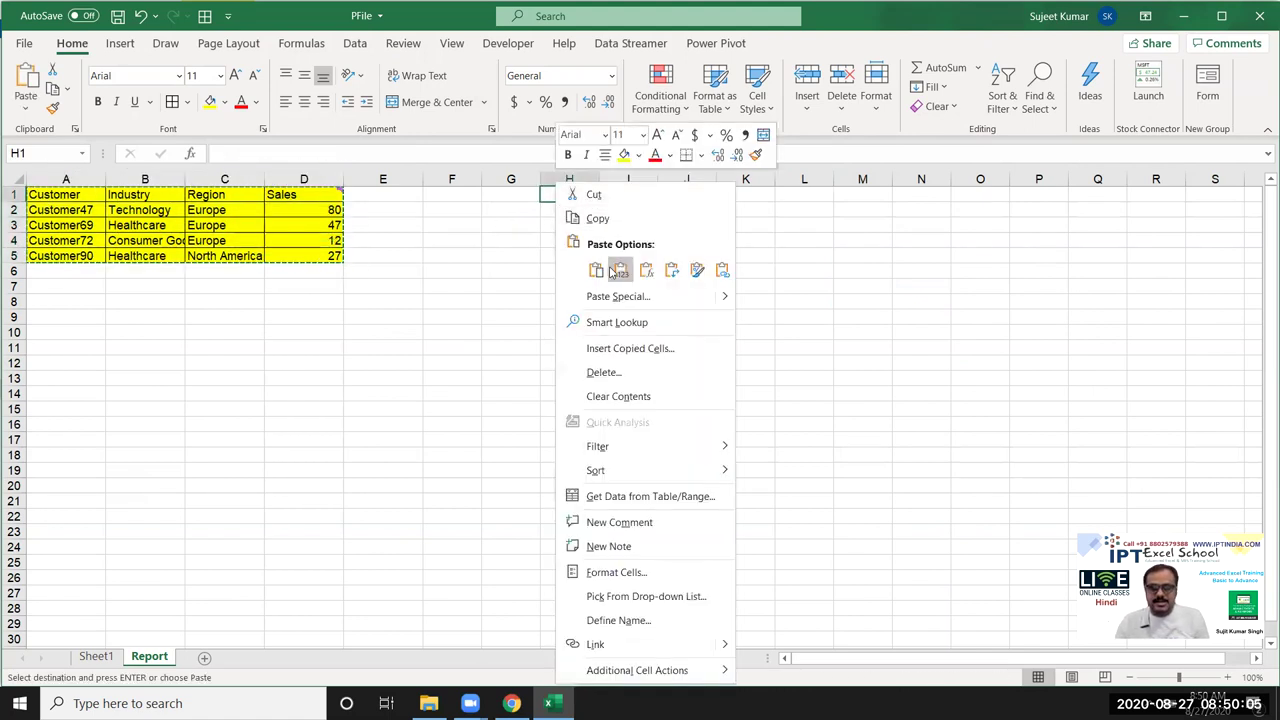
click(618, 296)
click(693, 227)
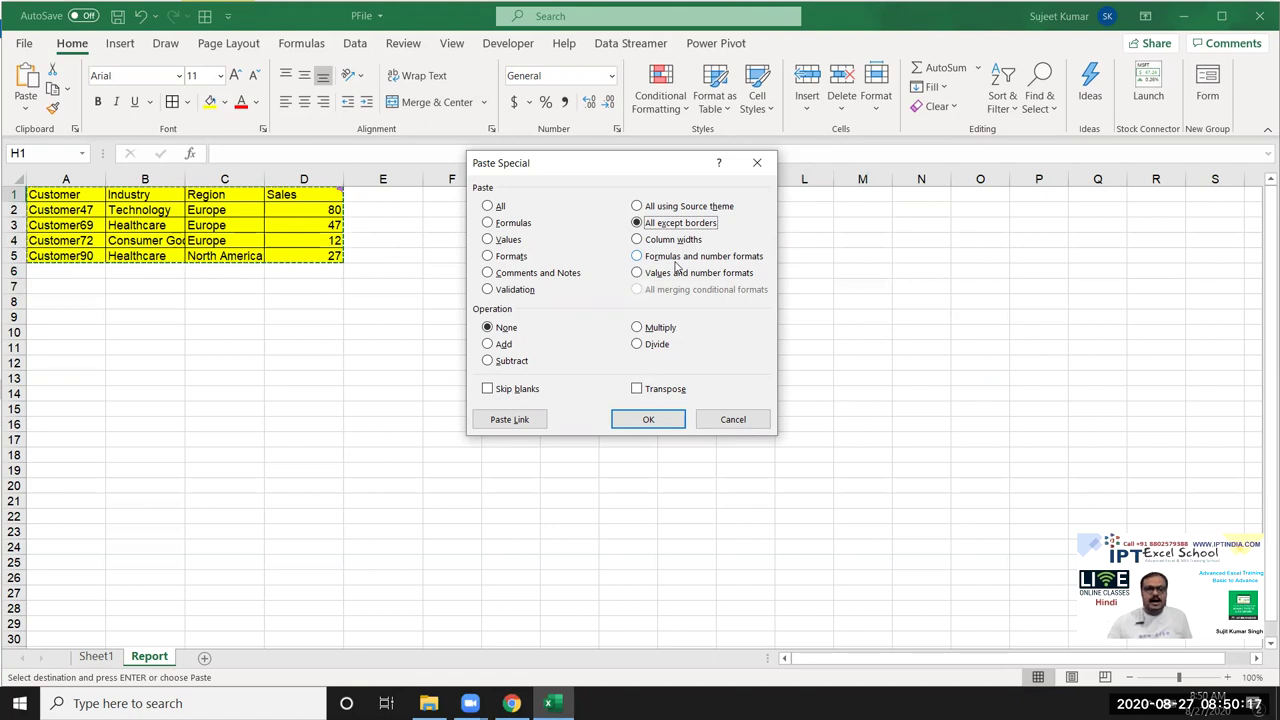
click(661, 418)
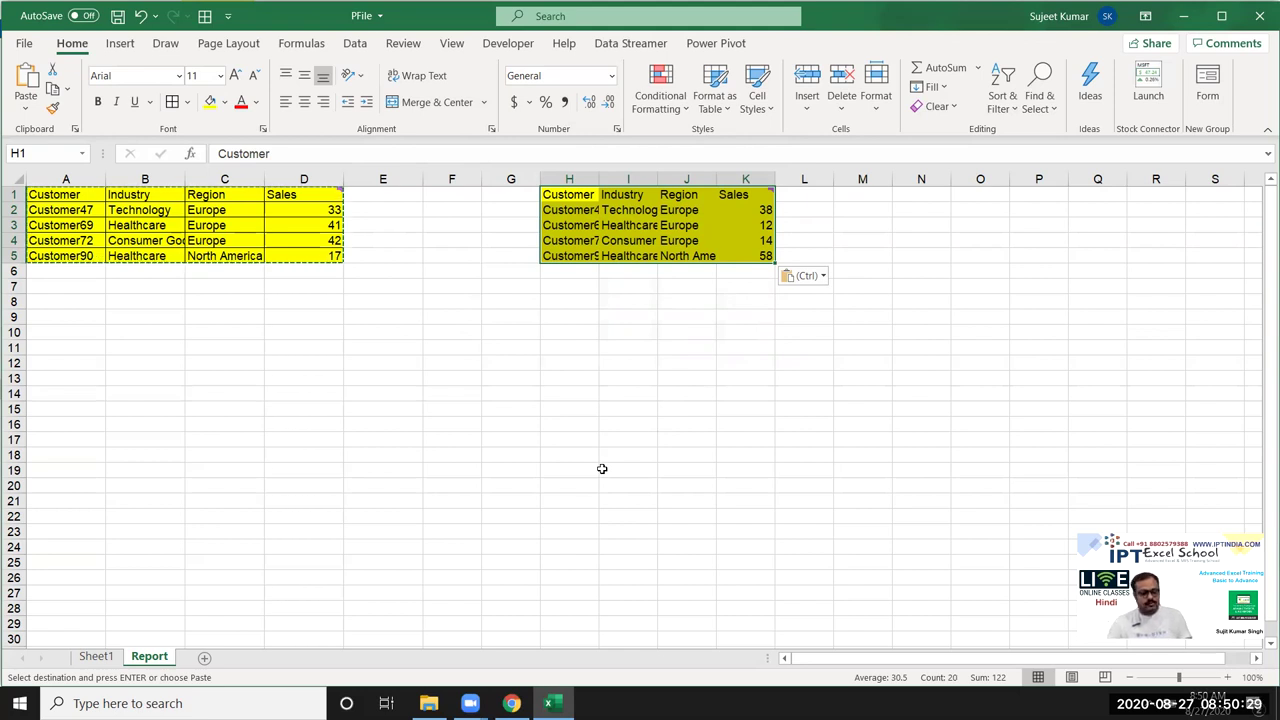
key(ctrl+z)
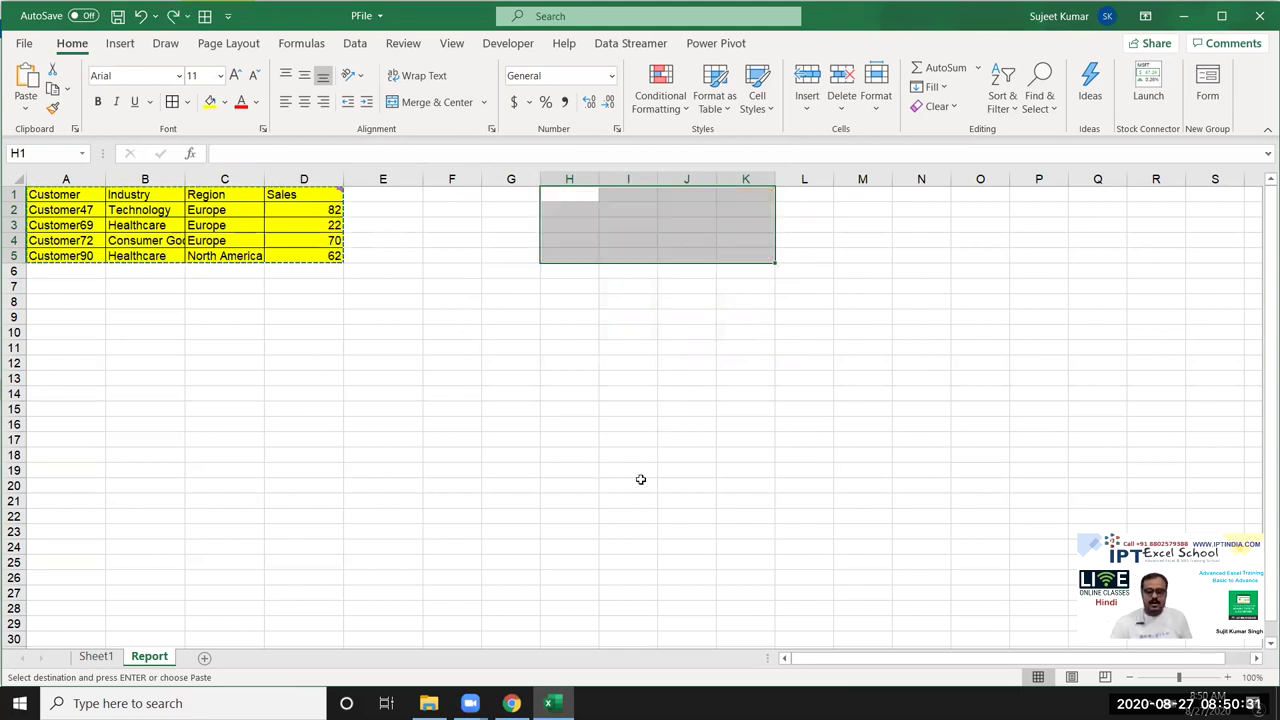
click(519, 373)
key(Escape)
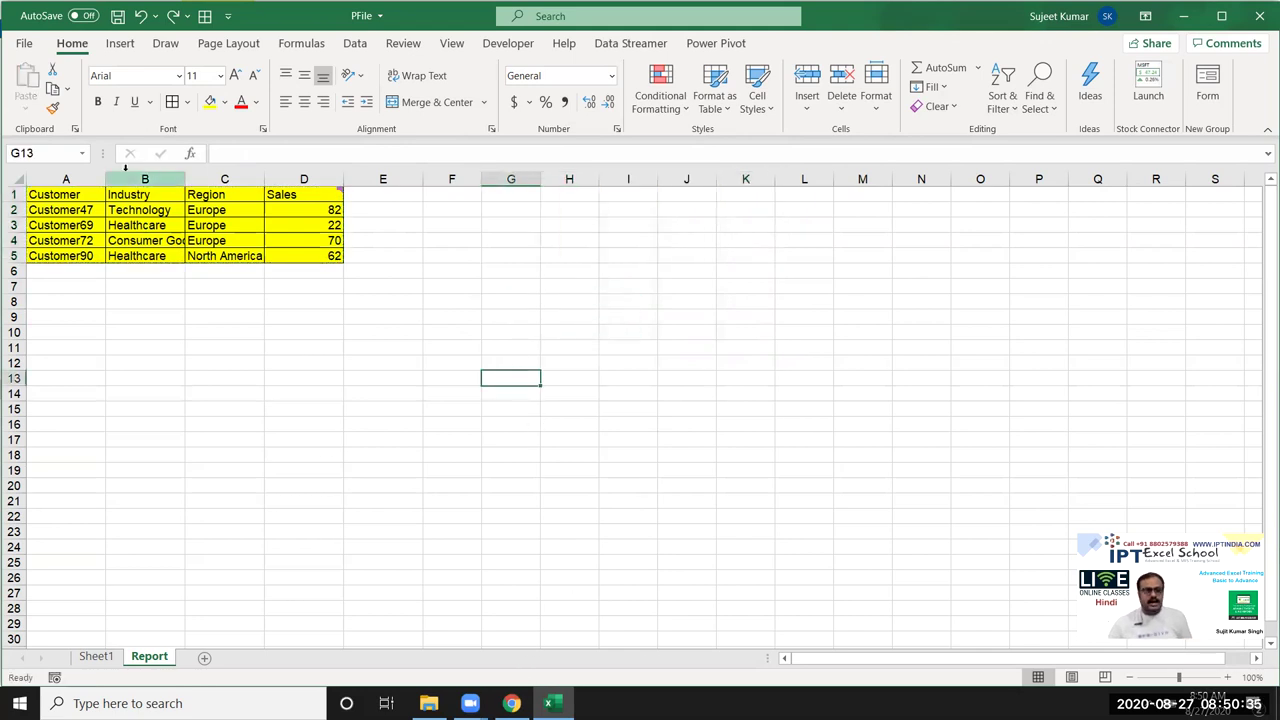
Step: Autofit columns A, B and D to their contents
double_click(105, 179)
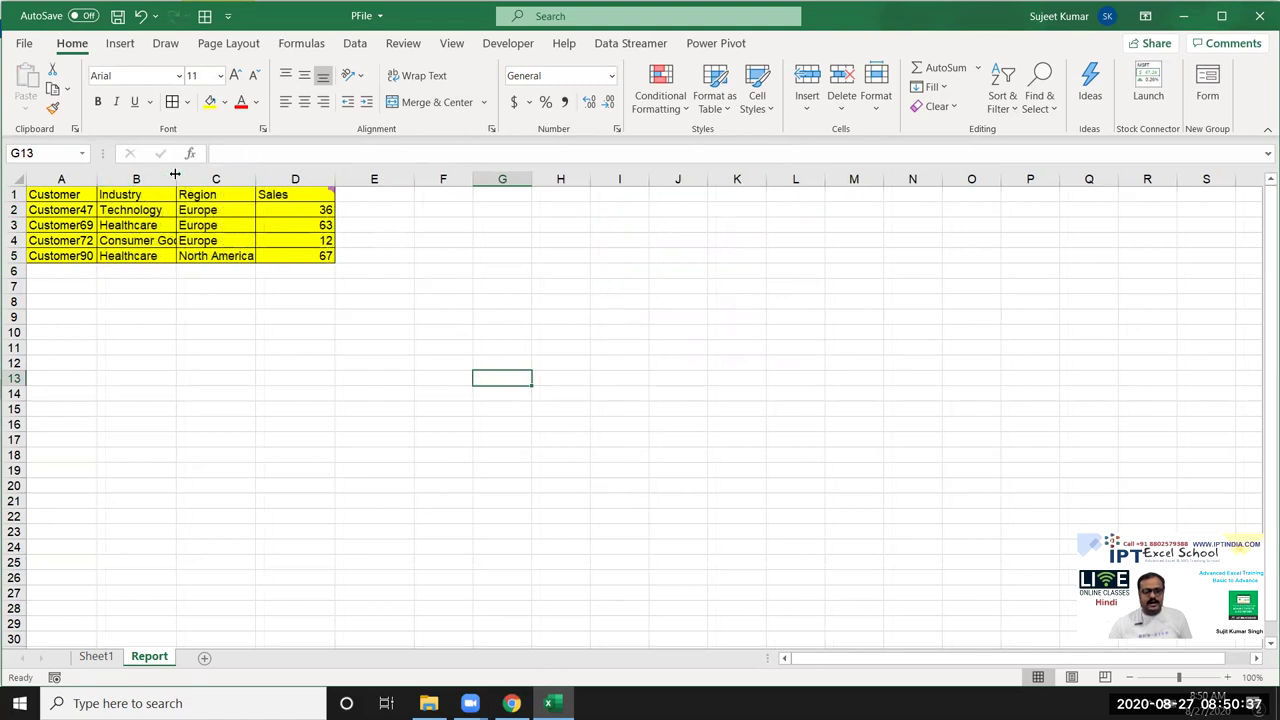
double_click(175, 175)
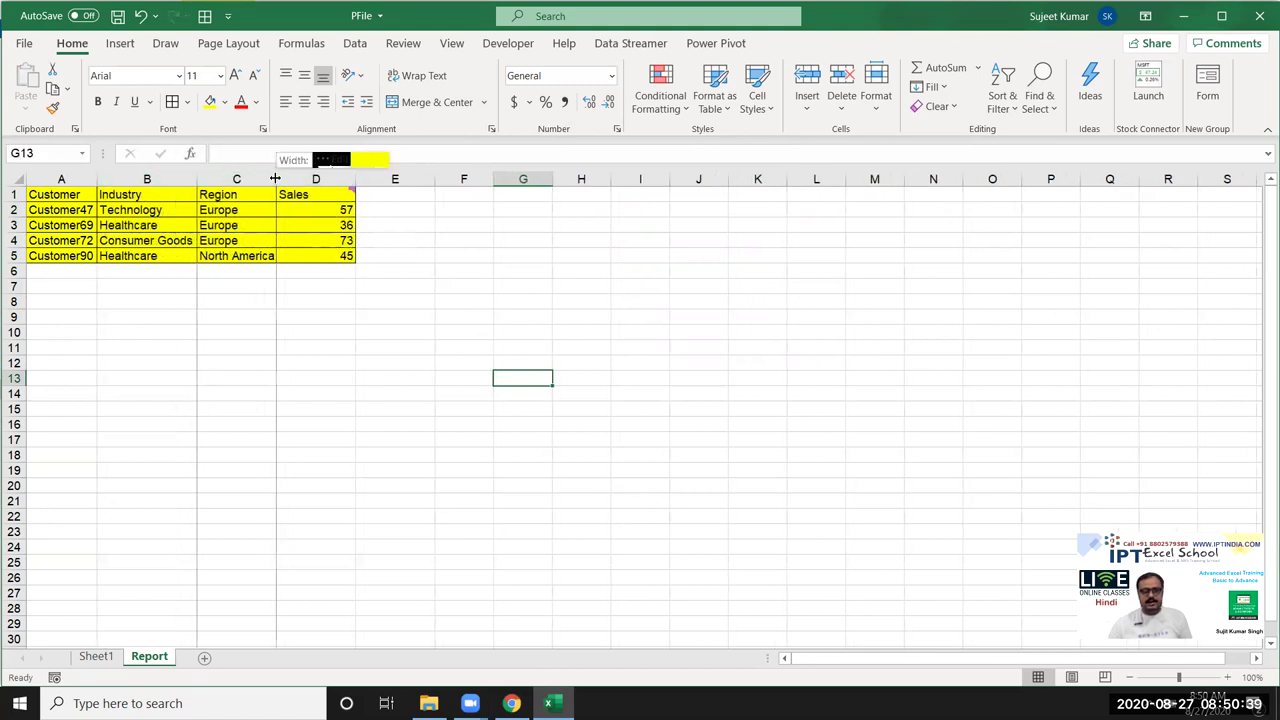
double_click(355, 178)
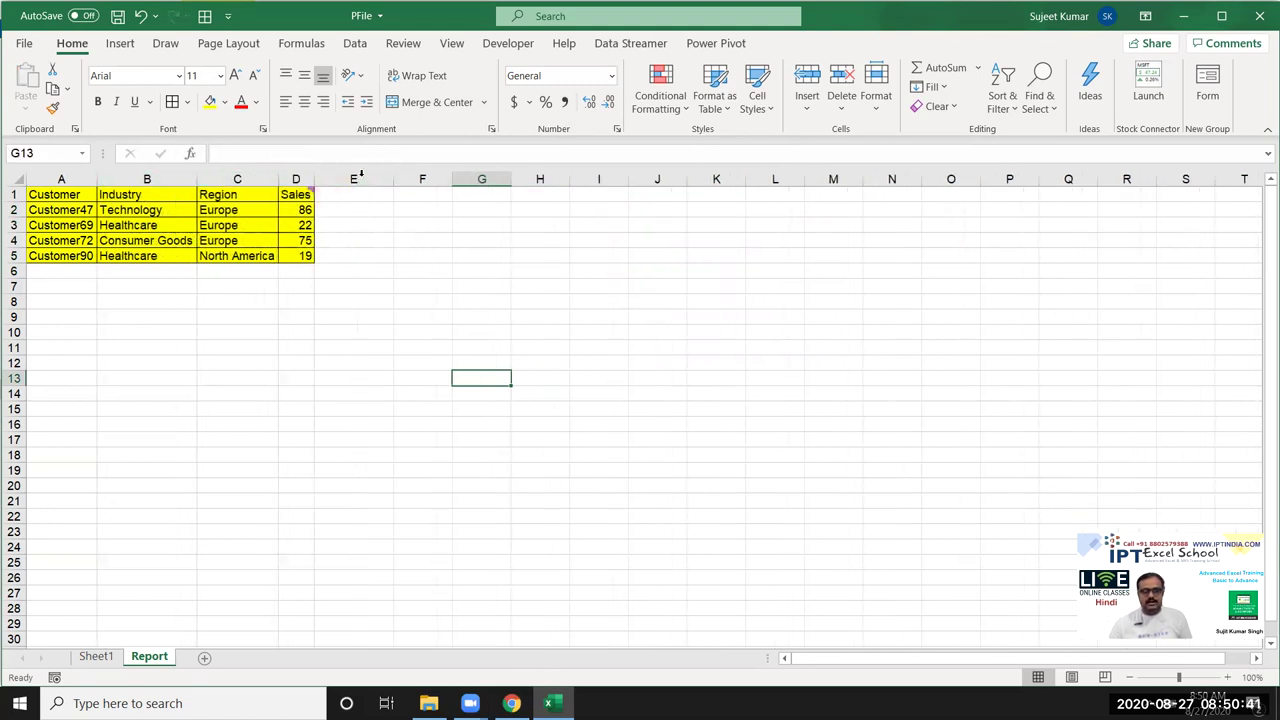
click(398, 244)
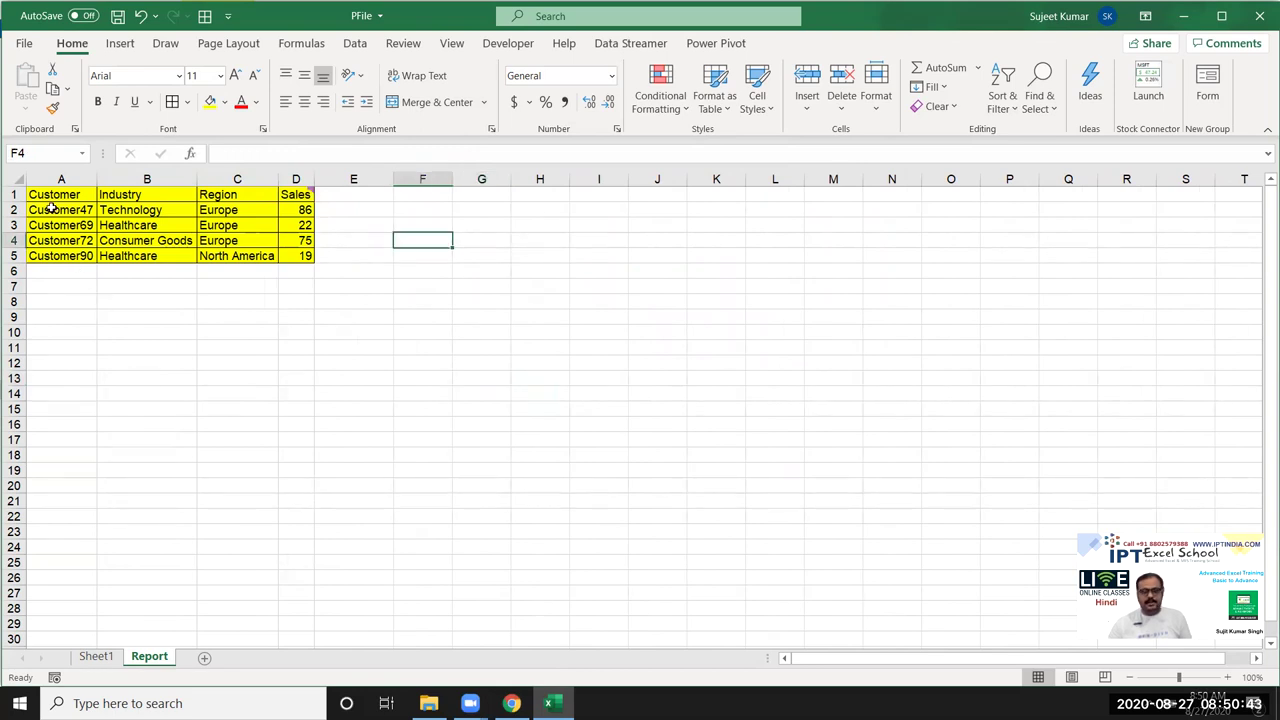
Step: Copy the customer table A1:D5 and paste it at J1
mouse_move(60, 194)
mouse_down()
mouse_move(244, 269)
mouse_move(288, 256)
mouse_up()
key(ctrl+c)
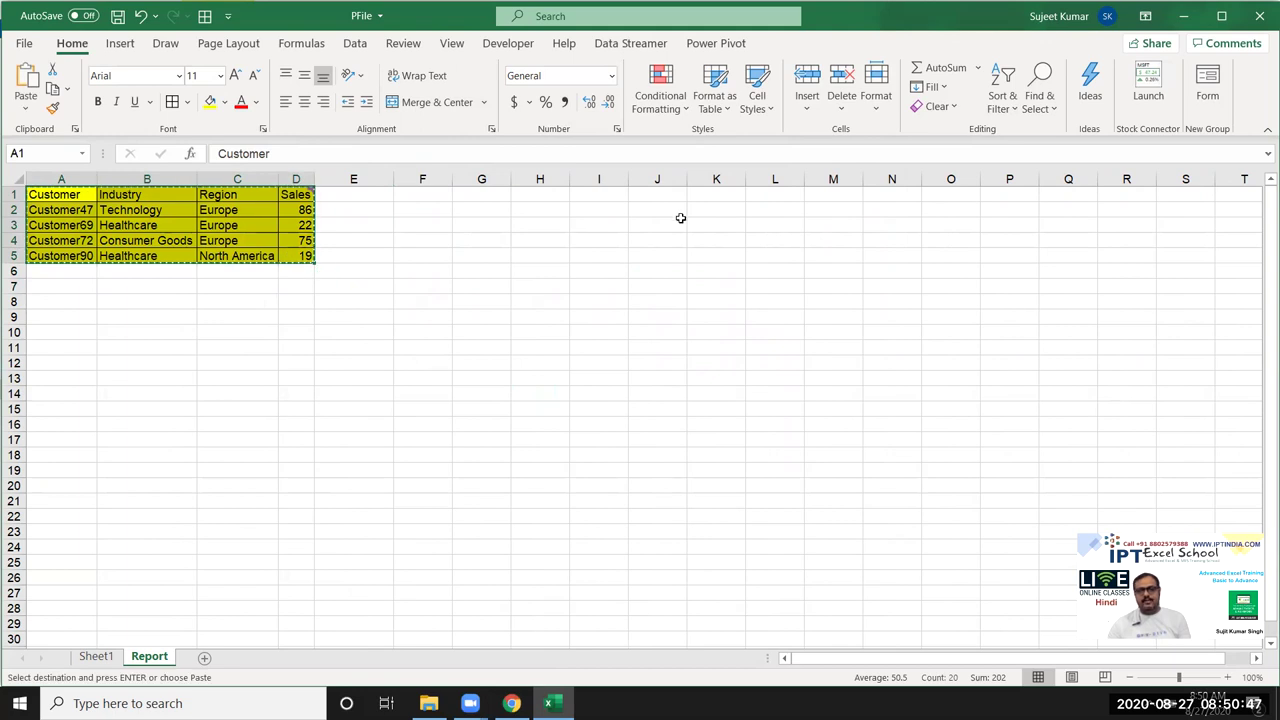
click(654, 196)
key(ctrl+v)
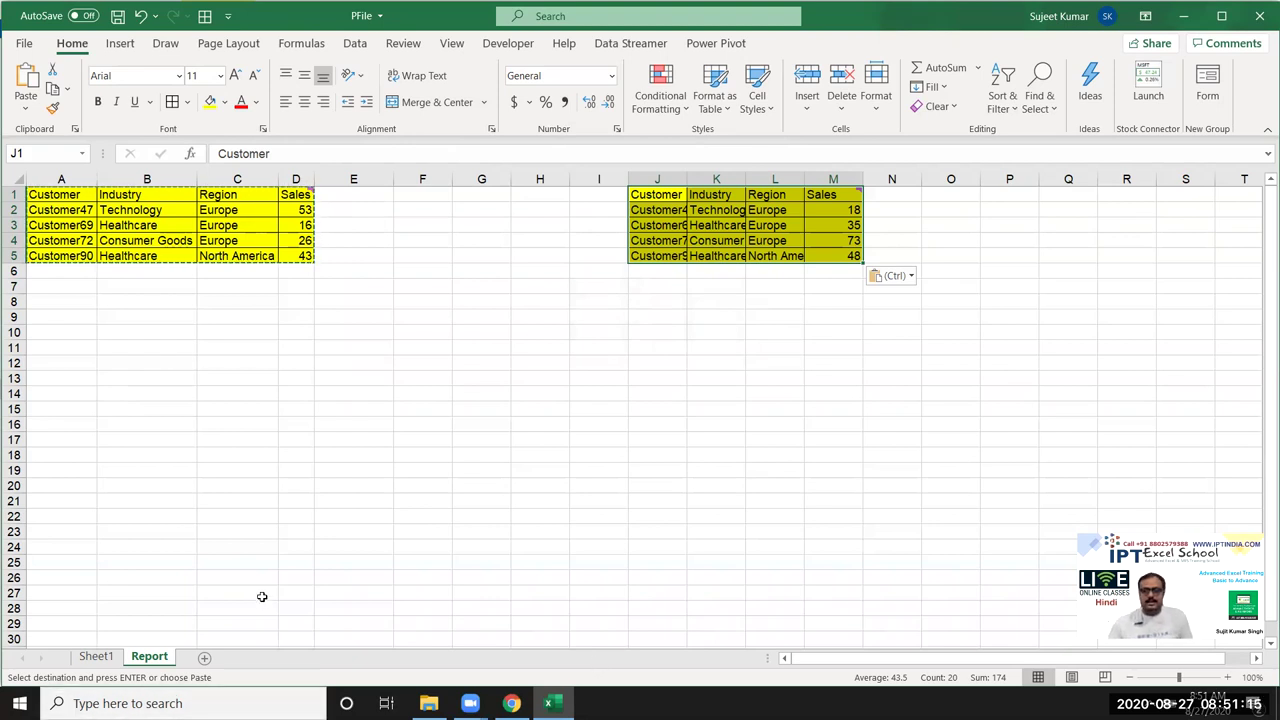
Step: Paste Special only the column widths onto the copy at J1:M5
right_click(737, 233)
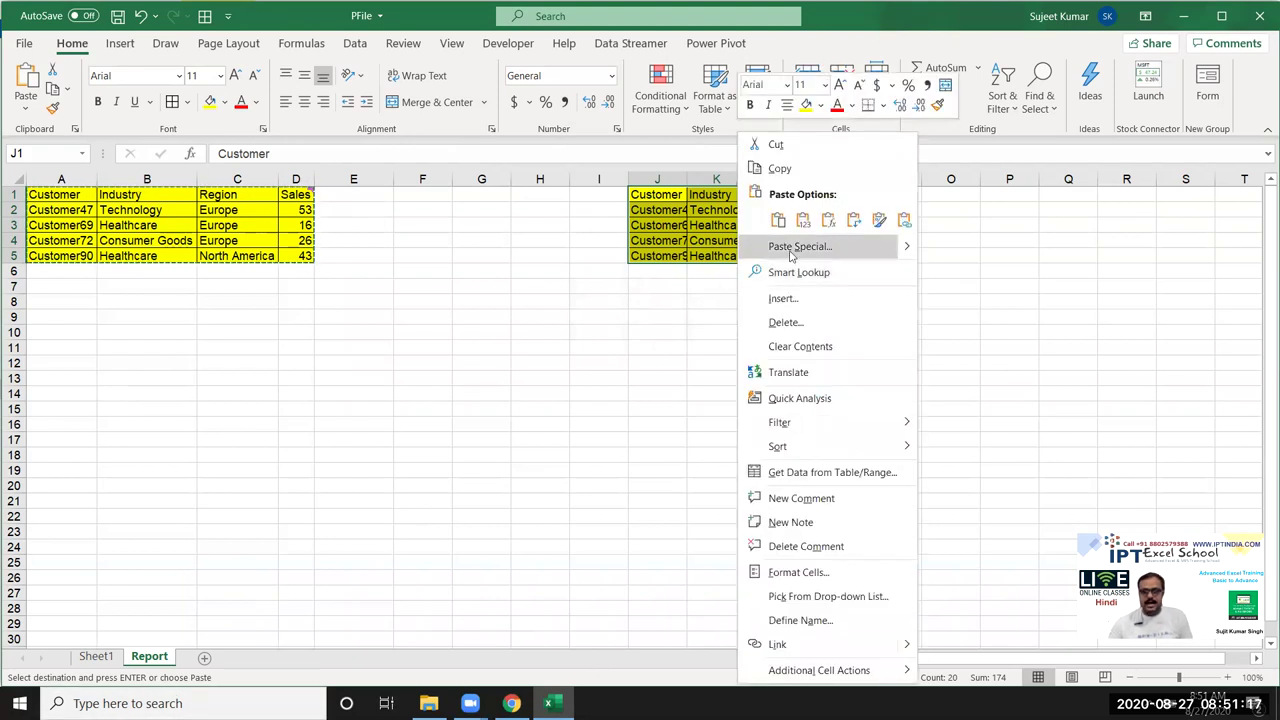
click(790, 250)
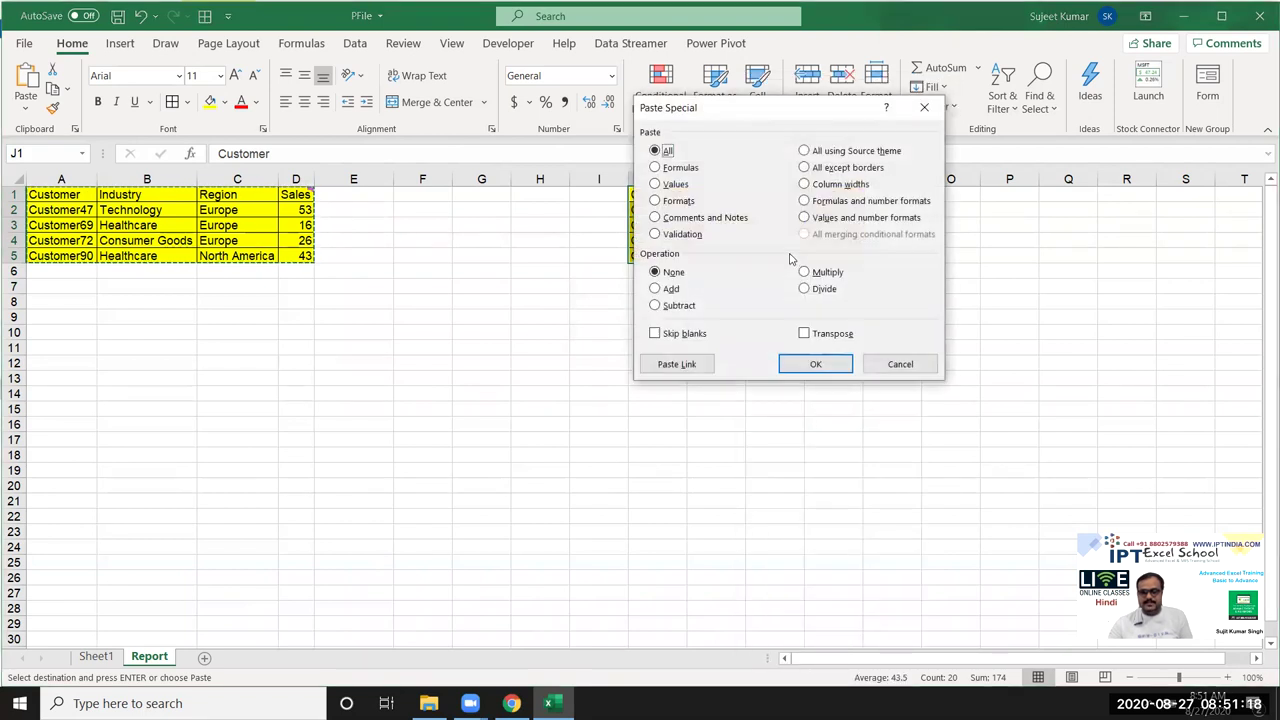
click(676, 186)
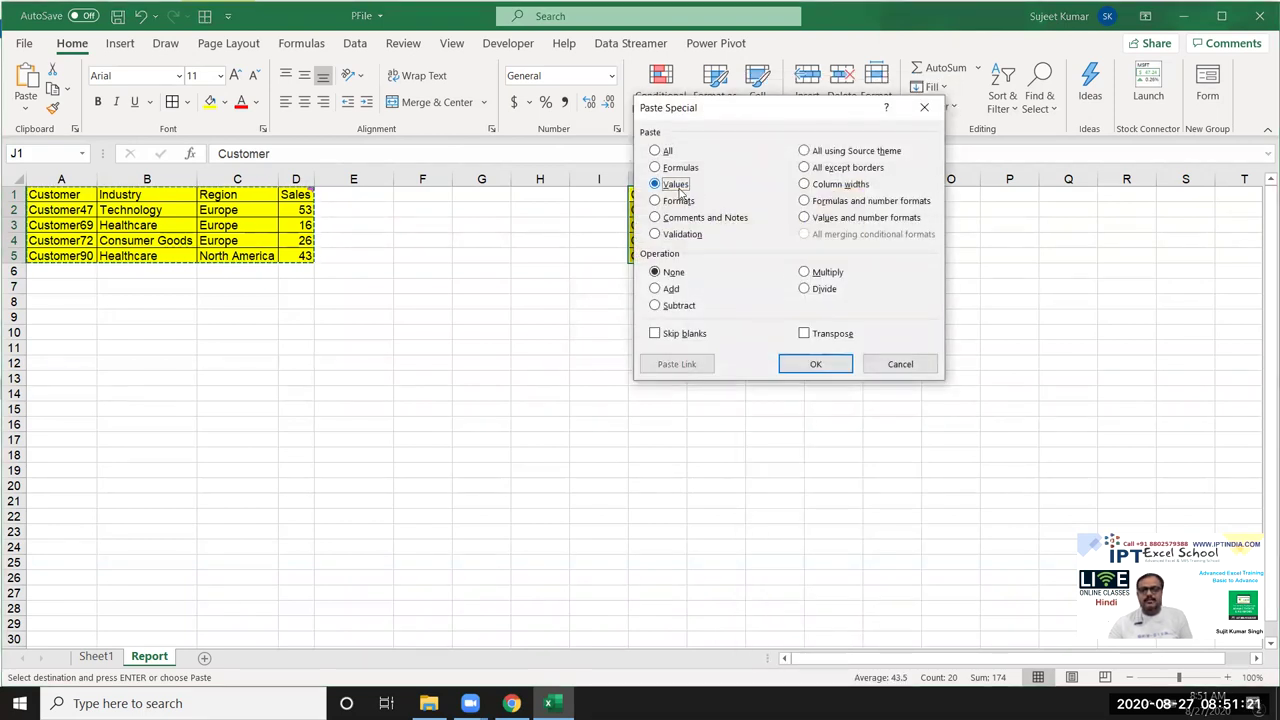
click(808, 186)
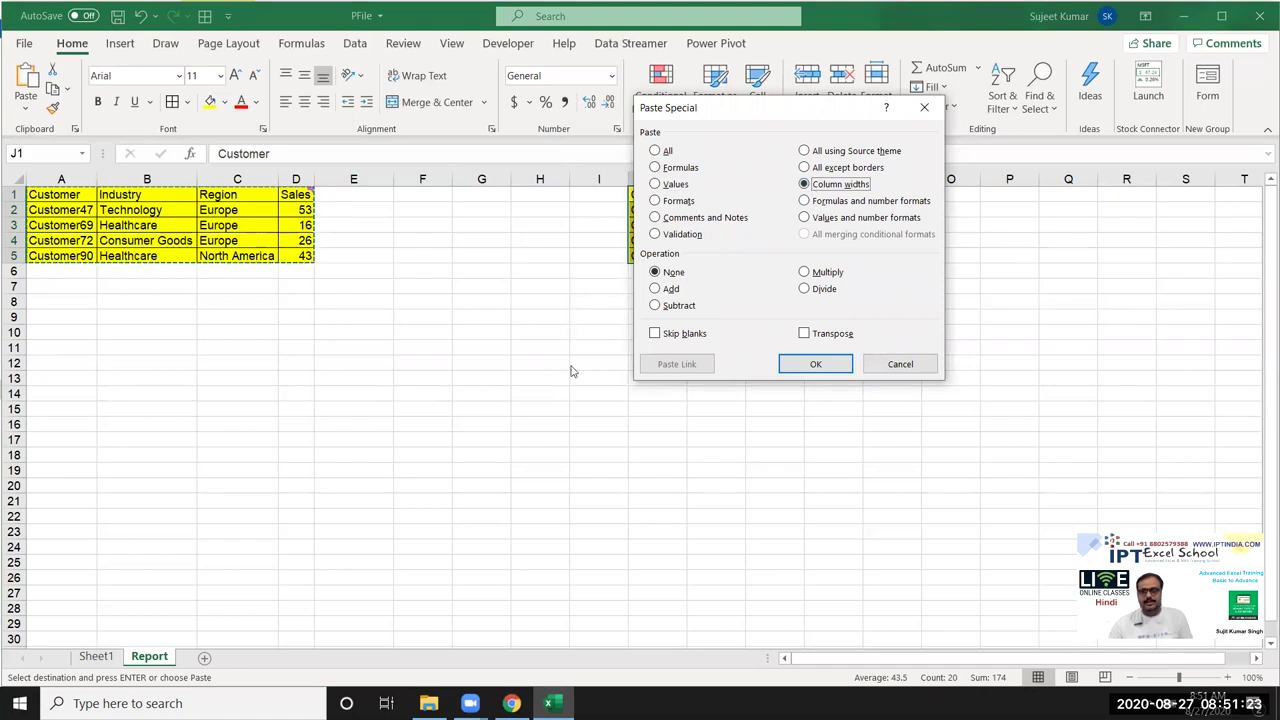
click(818, 366)
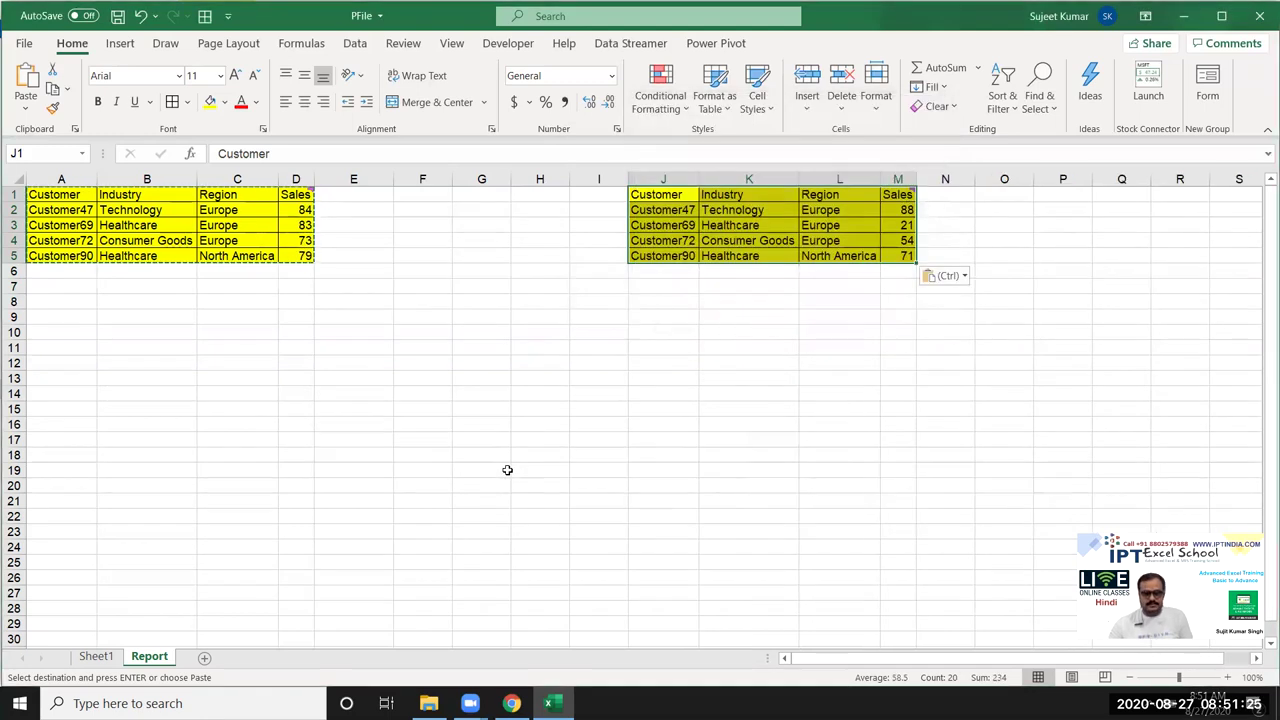
Step: Paste Special only the column widths at O1, sizing columns O to R
click(989, 196)
right_click(989, 196)
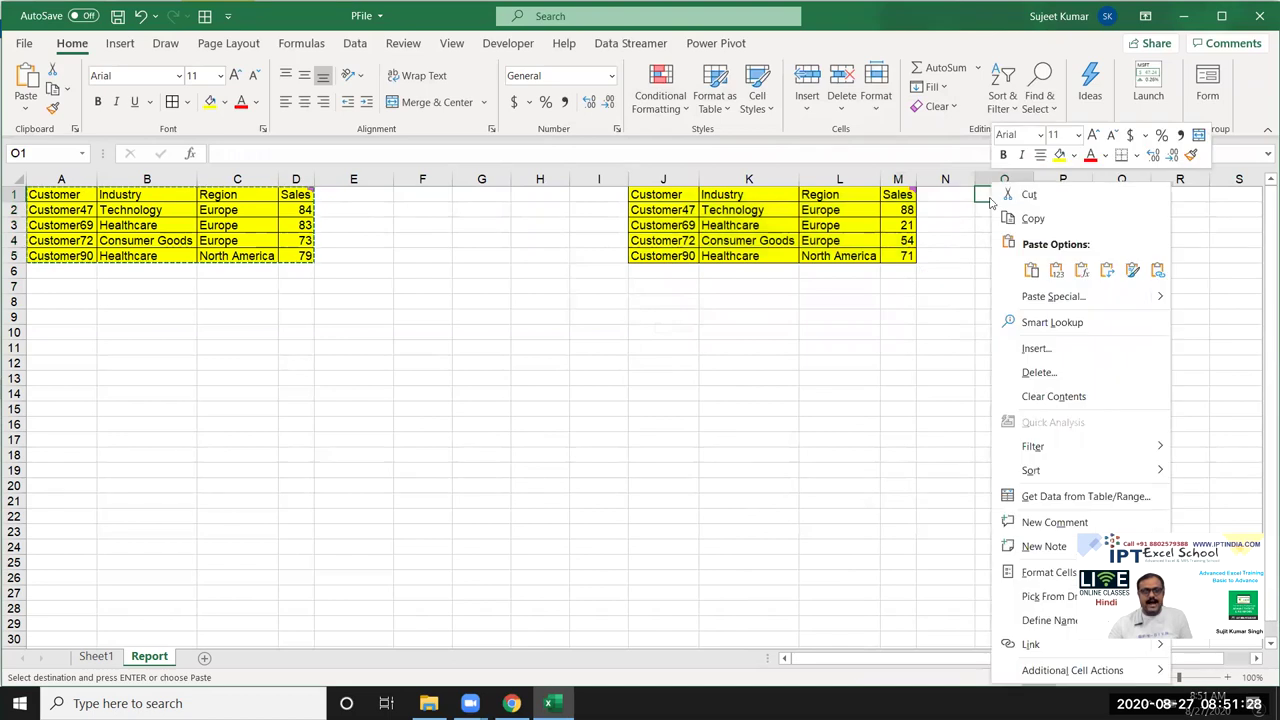
click(1041, 299)
click(1055, 229)
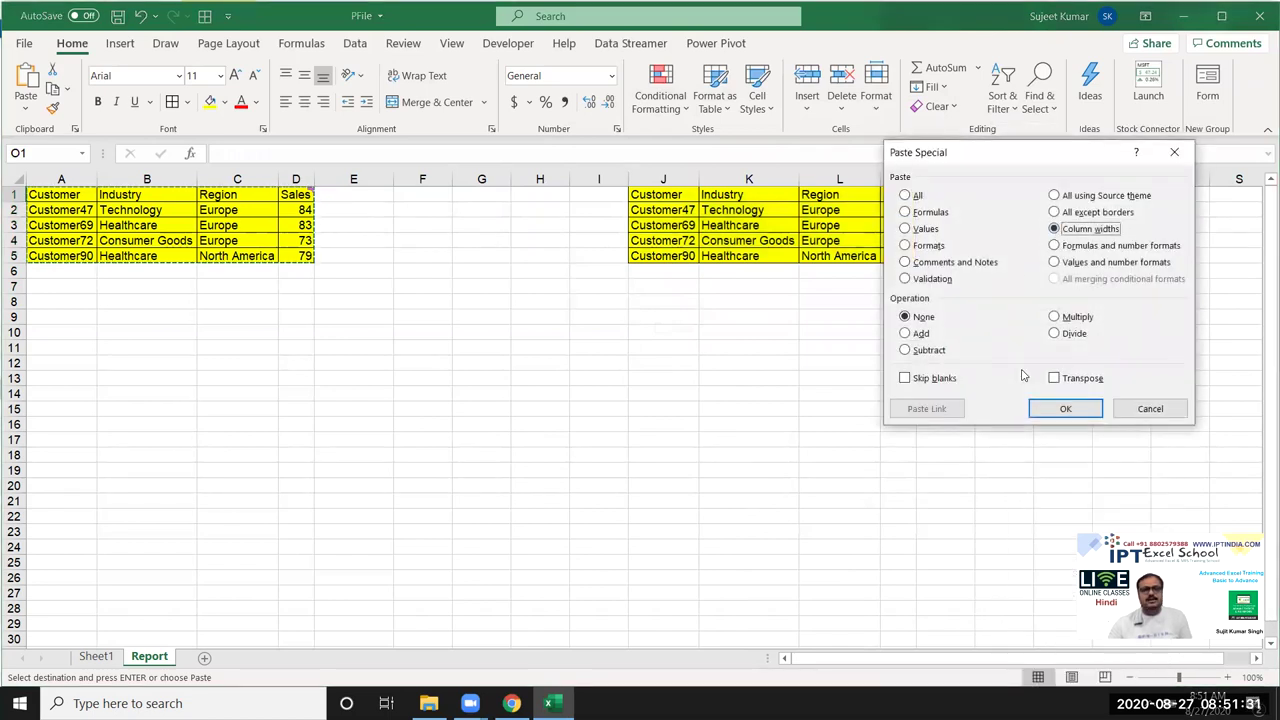
click(1065, 408)
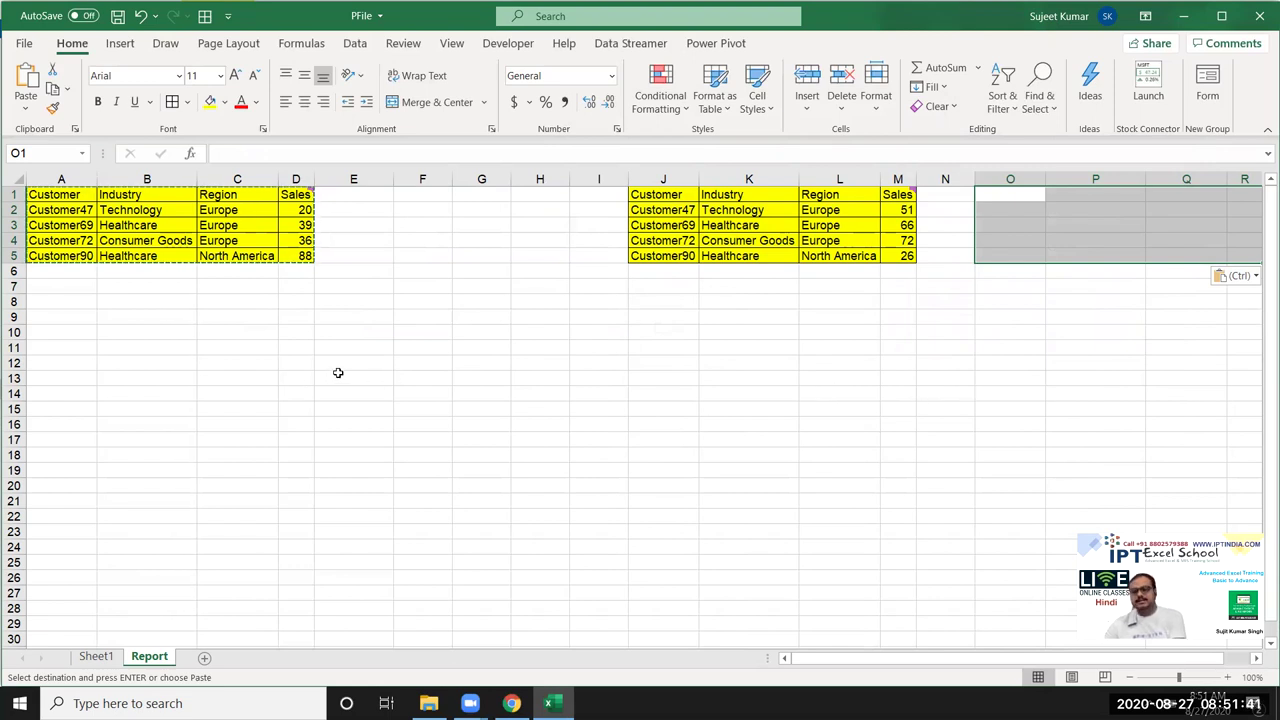
Step: Paste the table at O1 with Keep Source Column Widths, then select columns J through R
click(1008, 192)
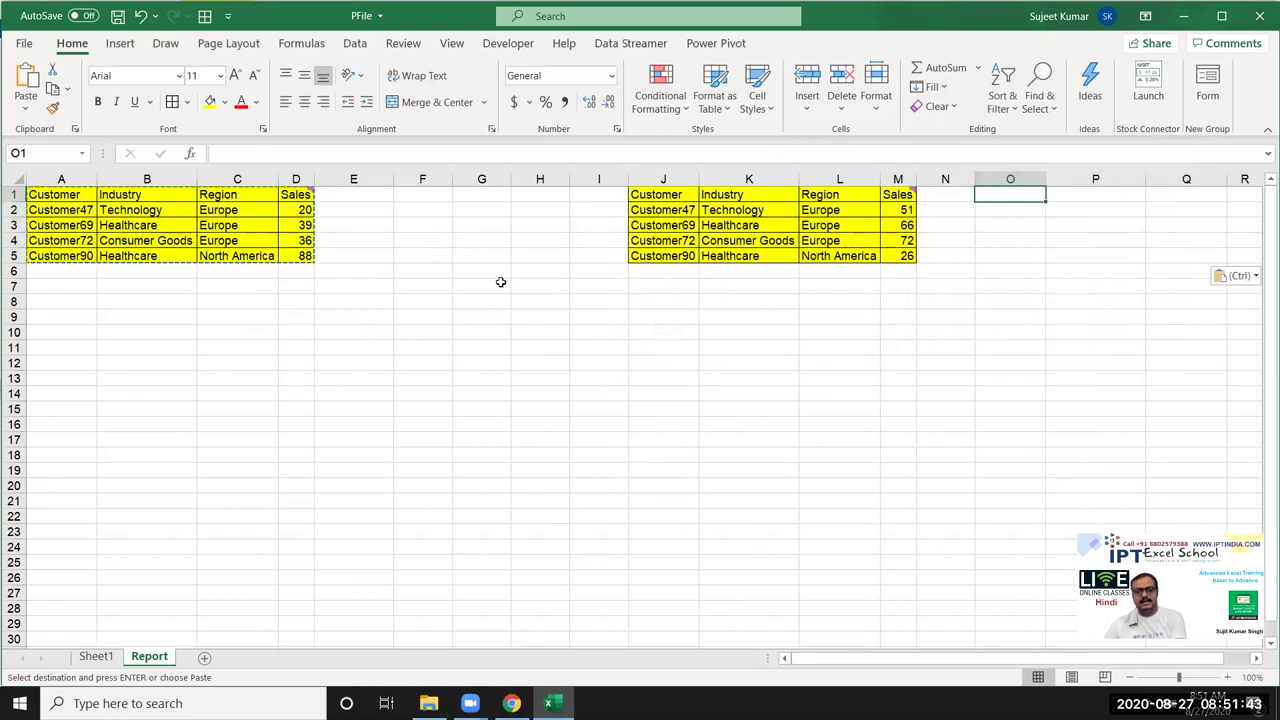
click(27, 110)
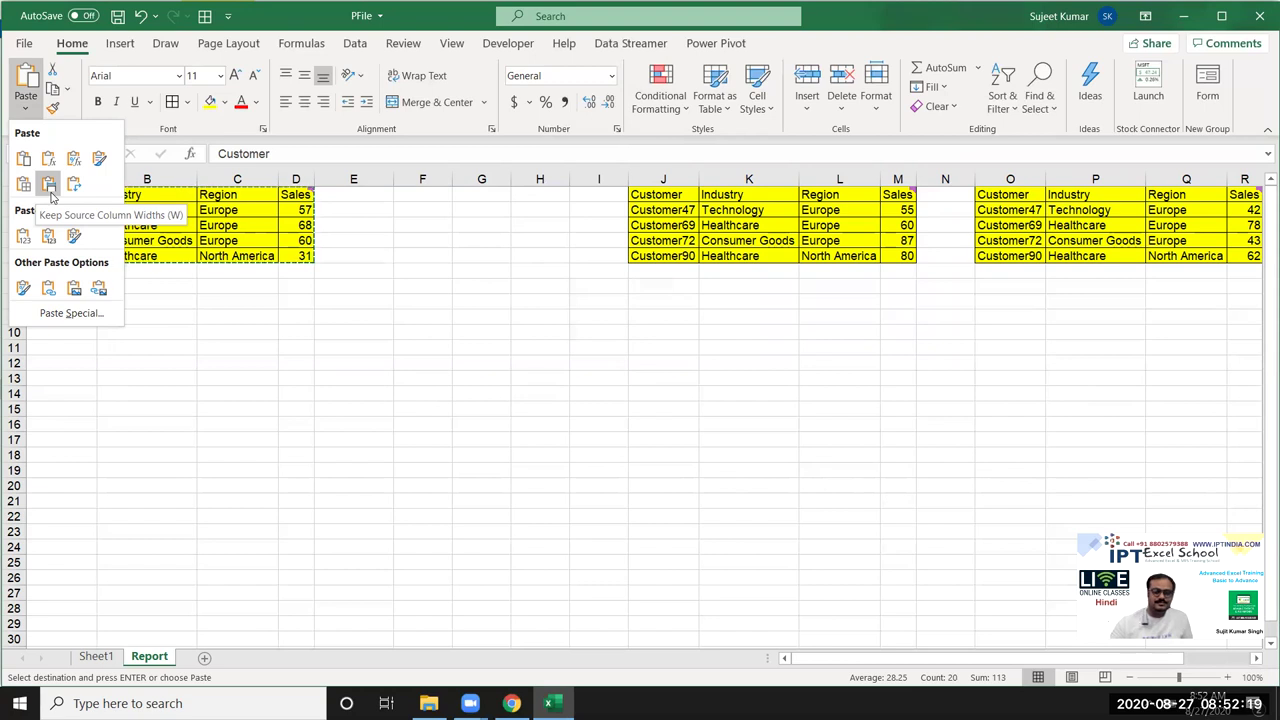
click(49, 185)
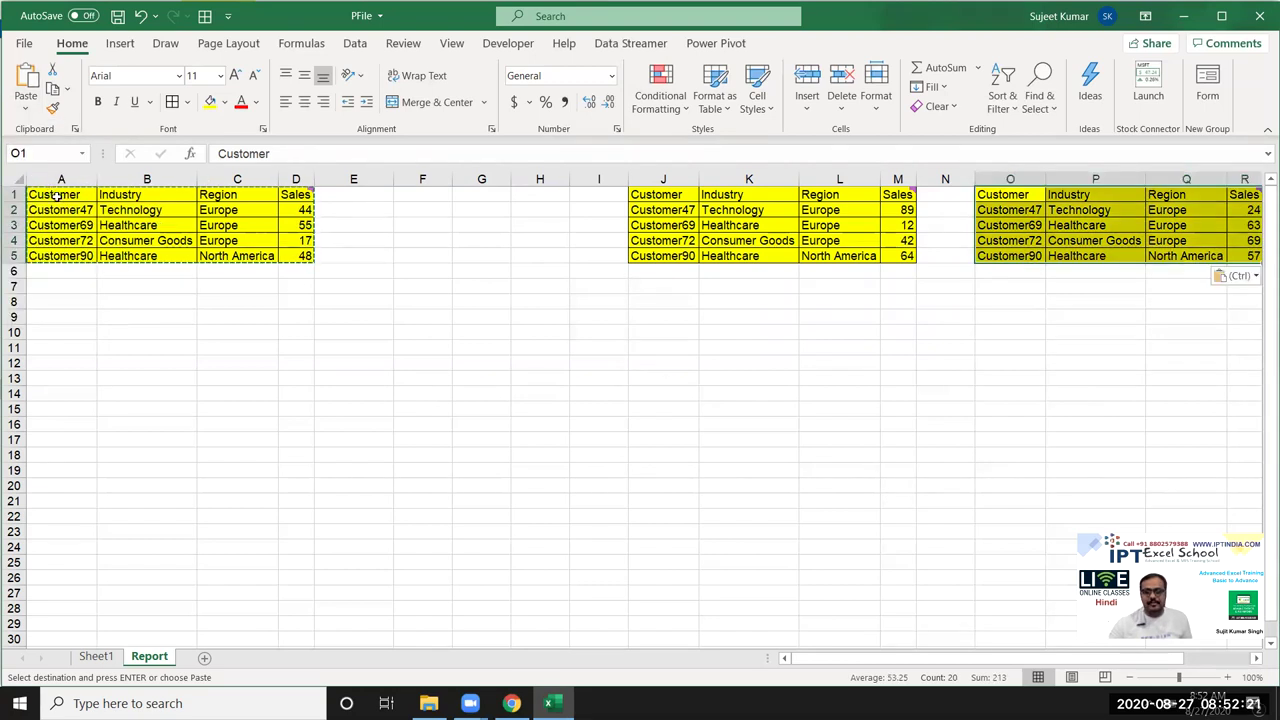
click(646, 360)
drag(657, 177, 1207, 151)
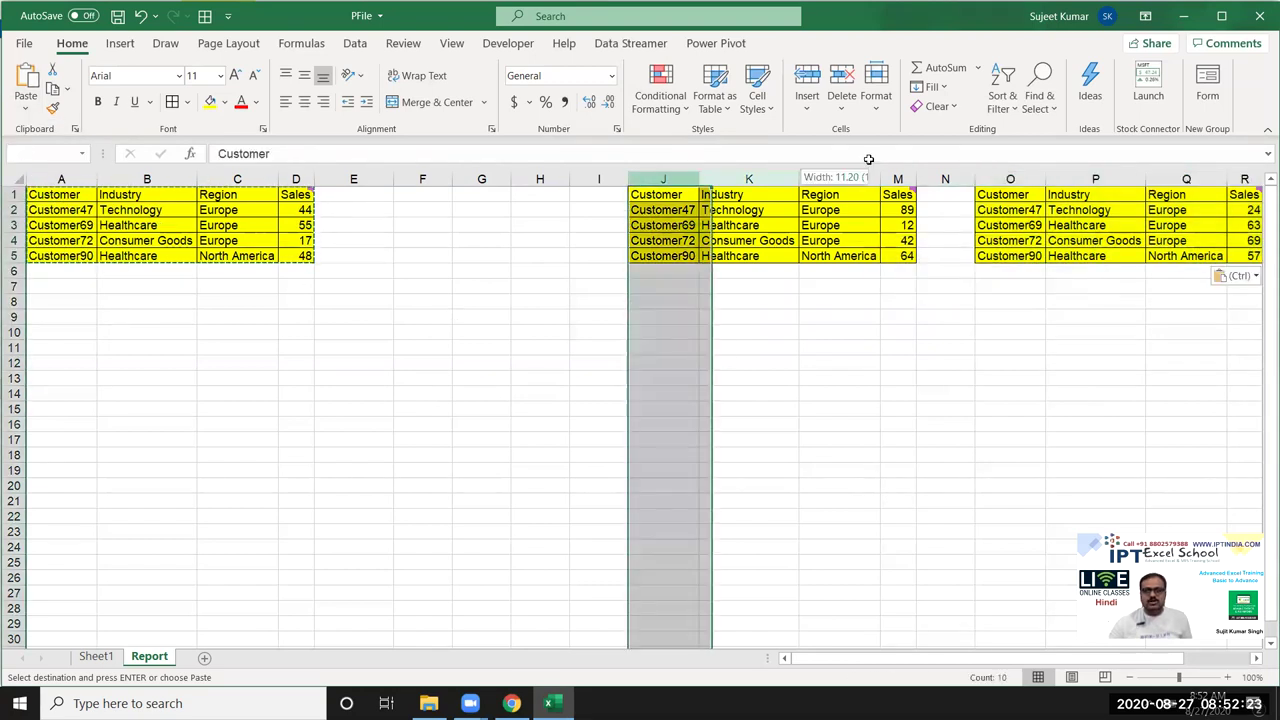
Step: Delete columns J through R
right_click(1021, 178)
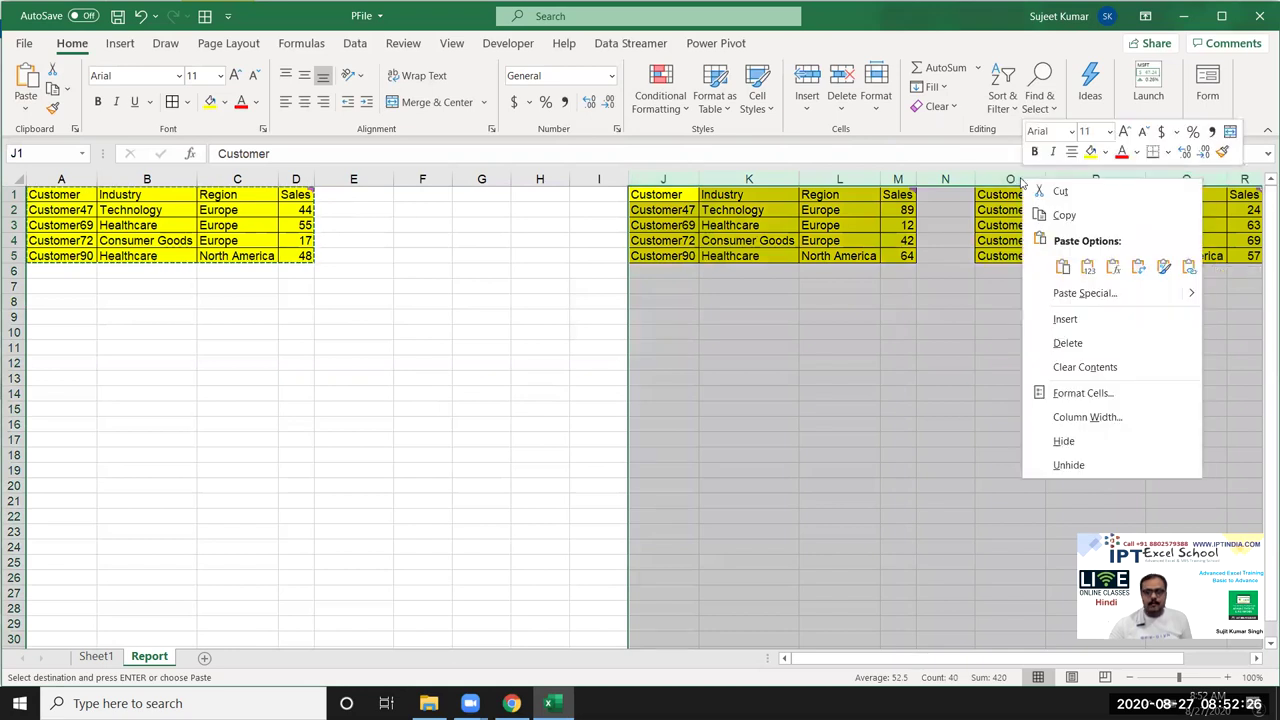
click(1068, 343)
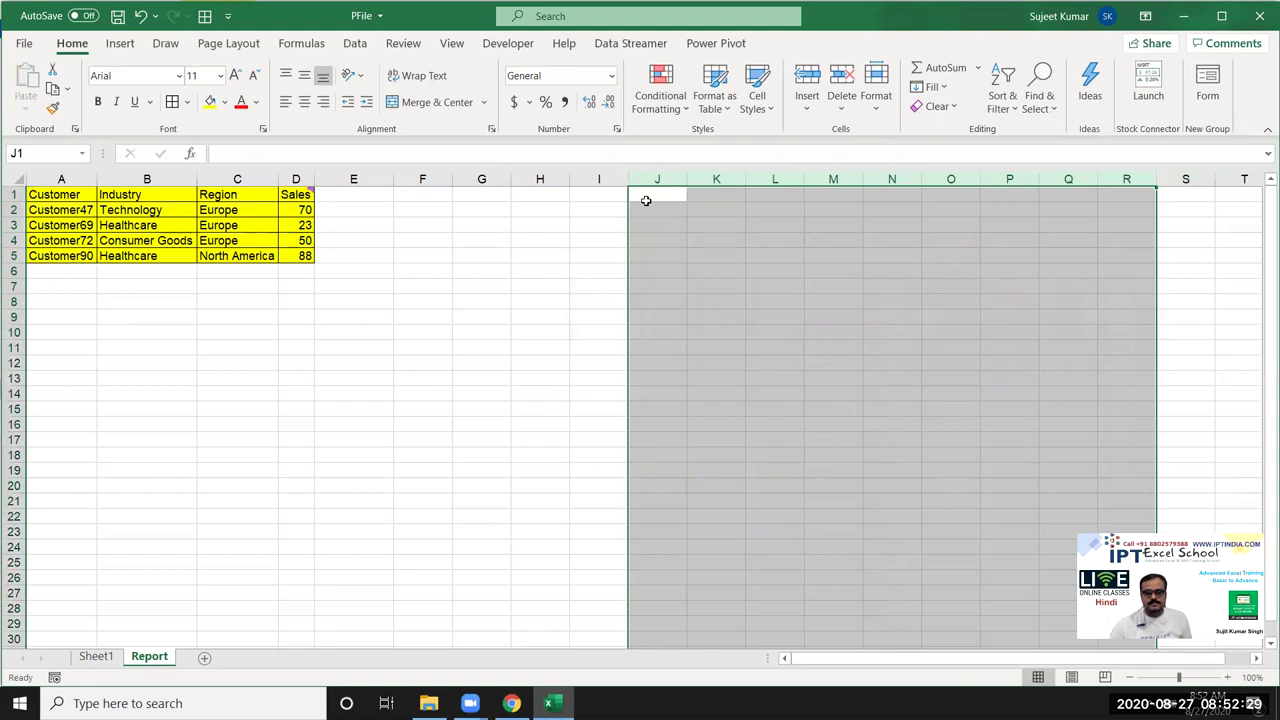
click(646, 197)
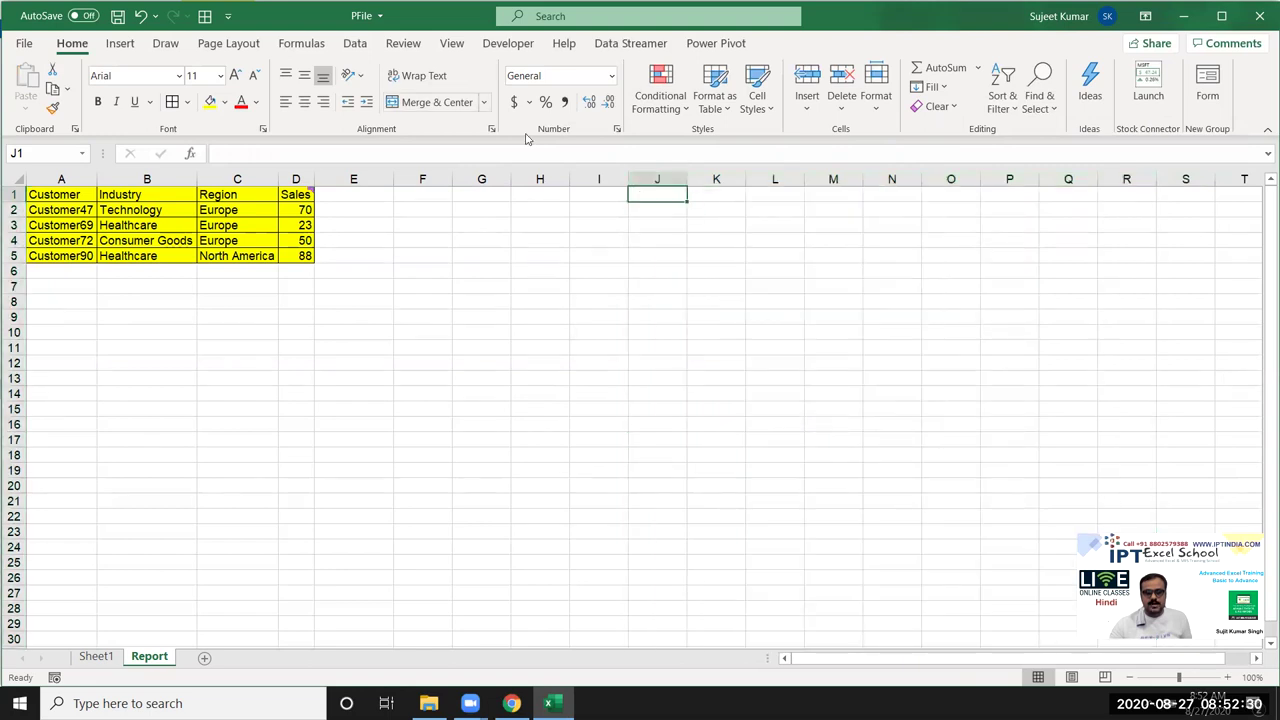
Step: Add a Date header in E1 and fill dates 27-Aug to 30-Aug down to E5
click(349, 266)
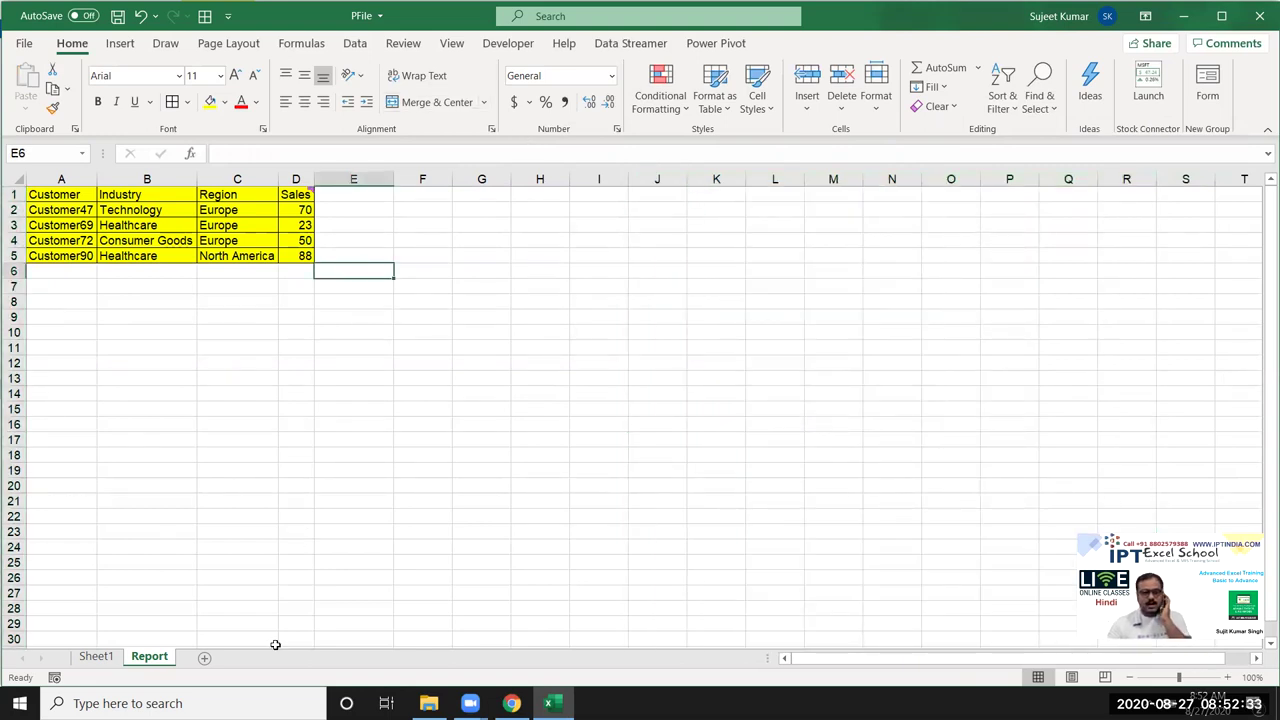
click(348, 192)
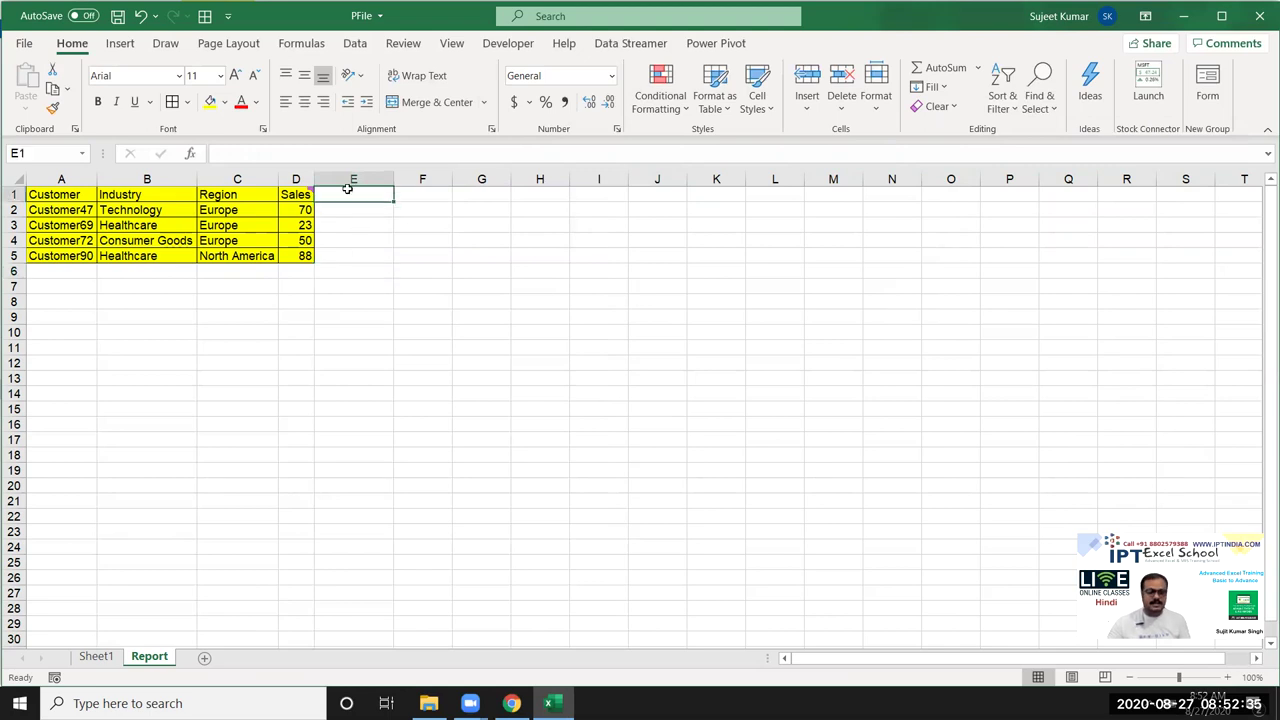
text(Date)
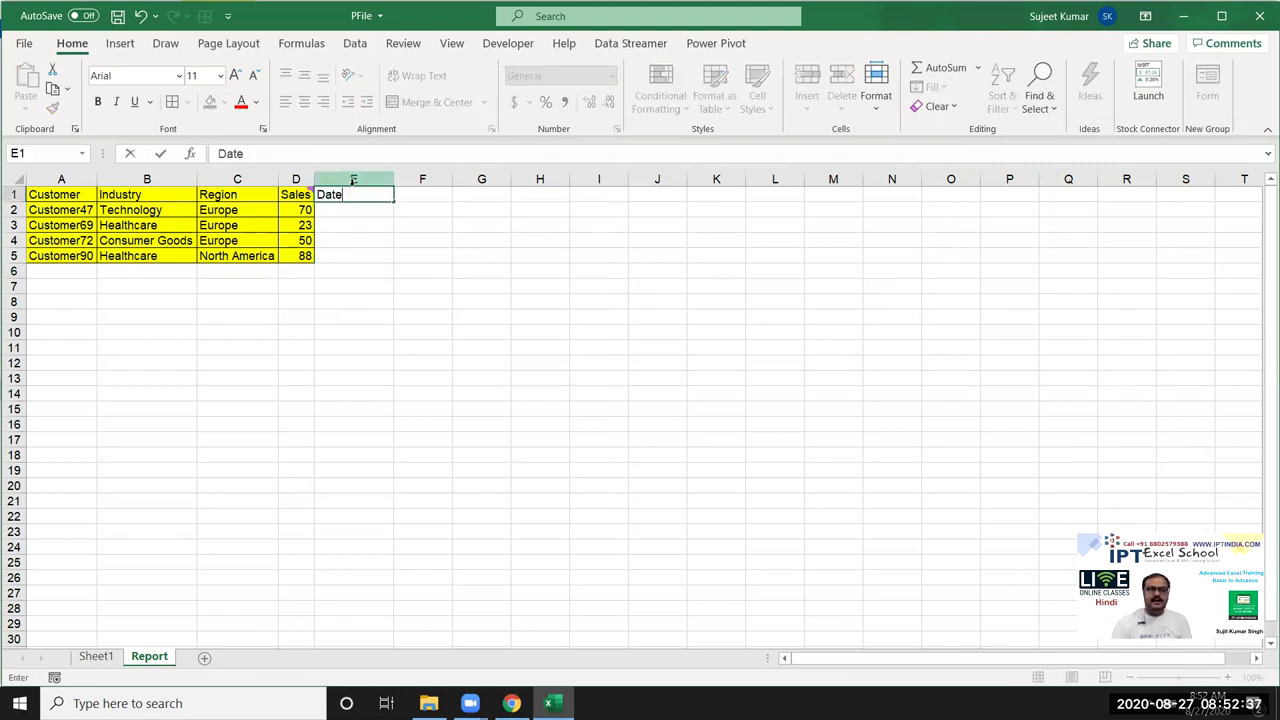
key(Return)
text(1/1)
key(BackSpace)
key(BackSpace)
key(BackSpace)
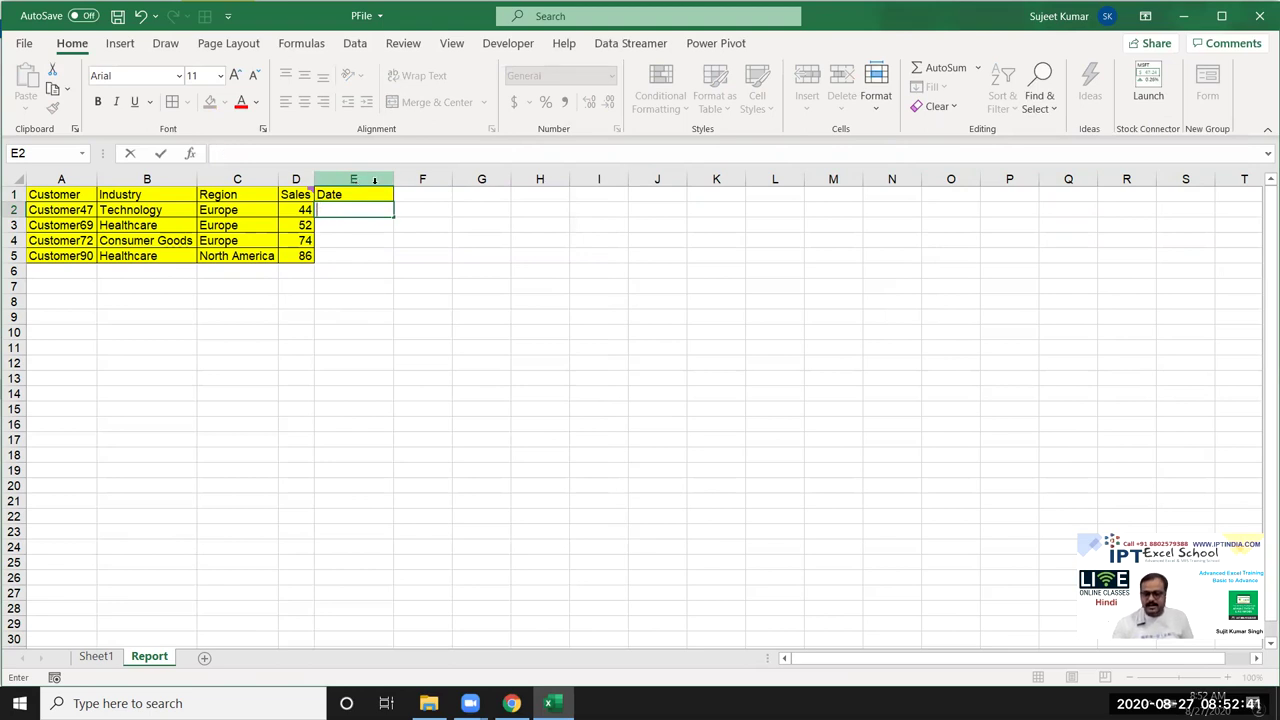
text(8/27)
key(Return)
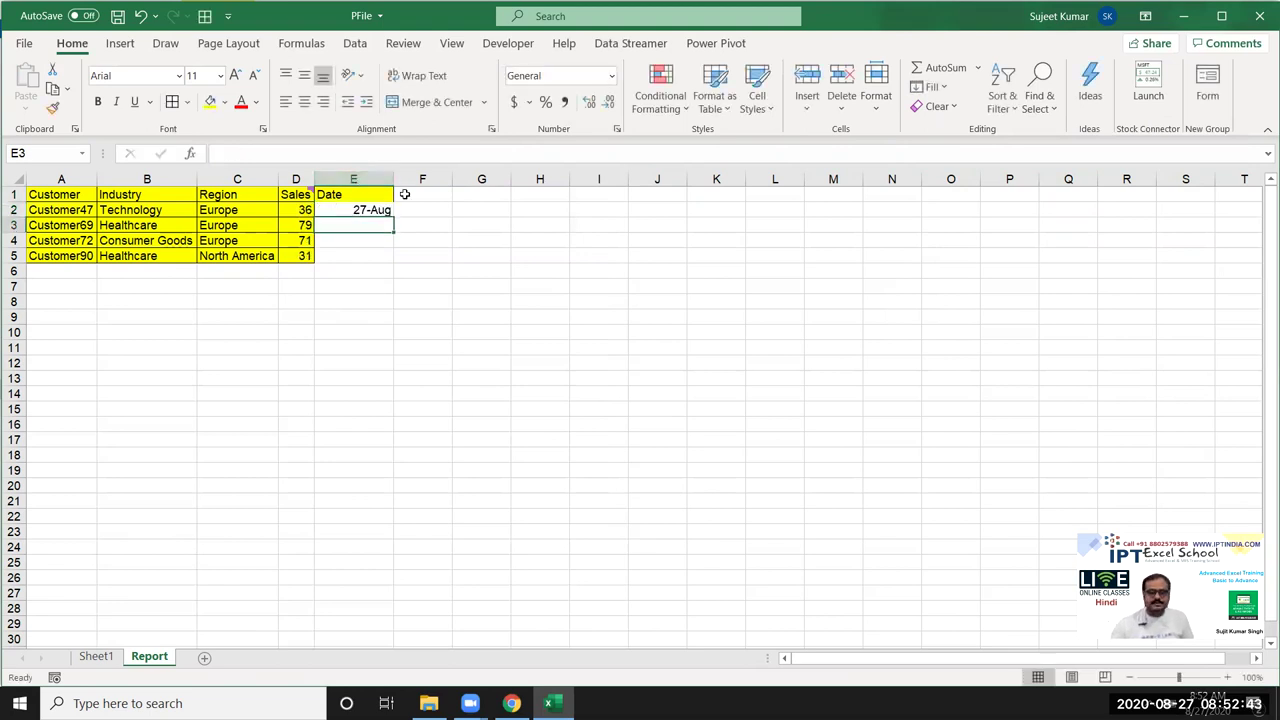
click(374, 210)
mouse_move(393, 217)
mouse_down()
mouse_move(396, 264)
mouse_move(378, 257)
mouse_up()
Step: Give the Date column yellow fill and copy E1:E5
click(368, 195)
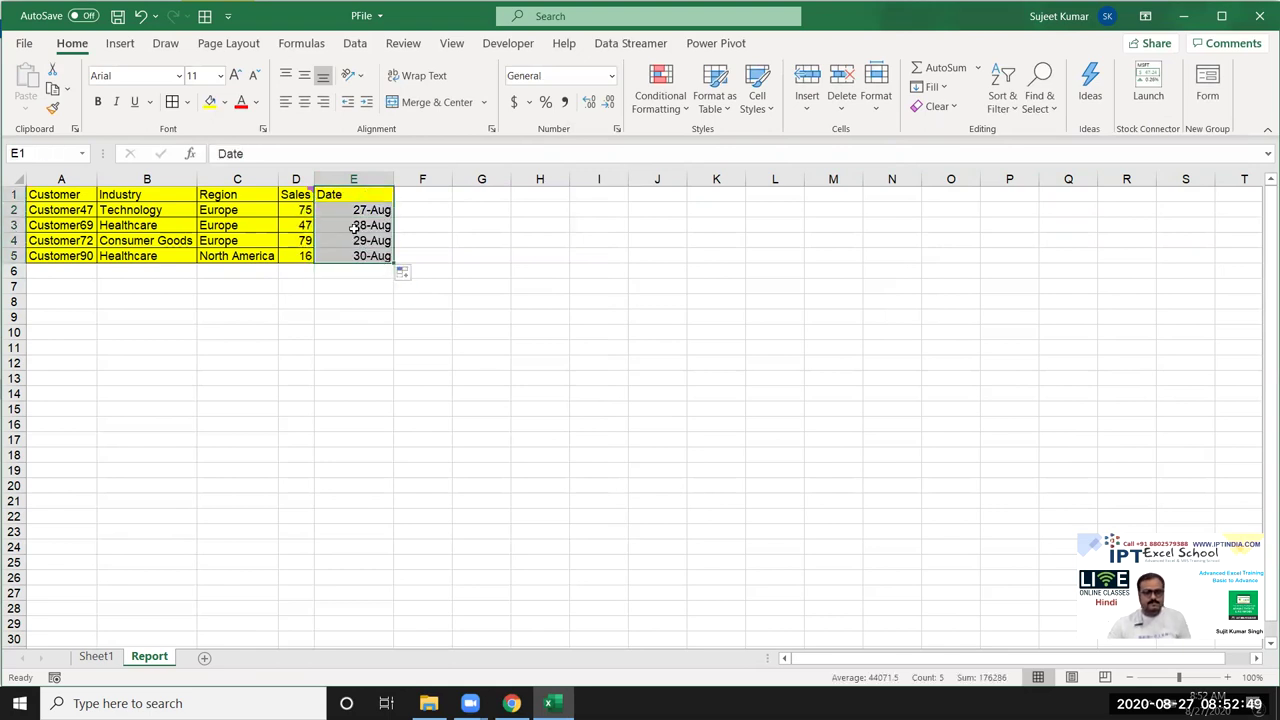
click(210, 101)
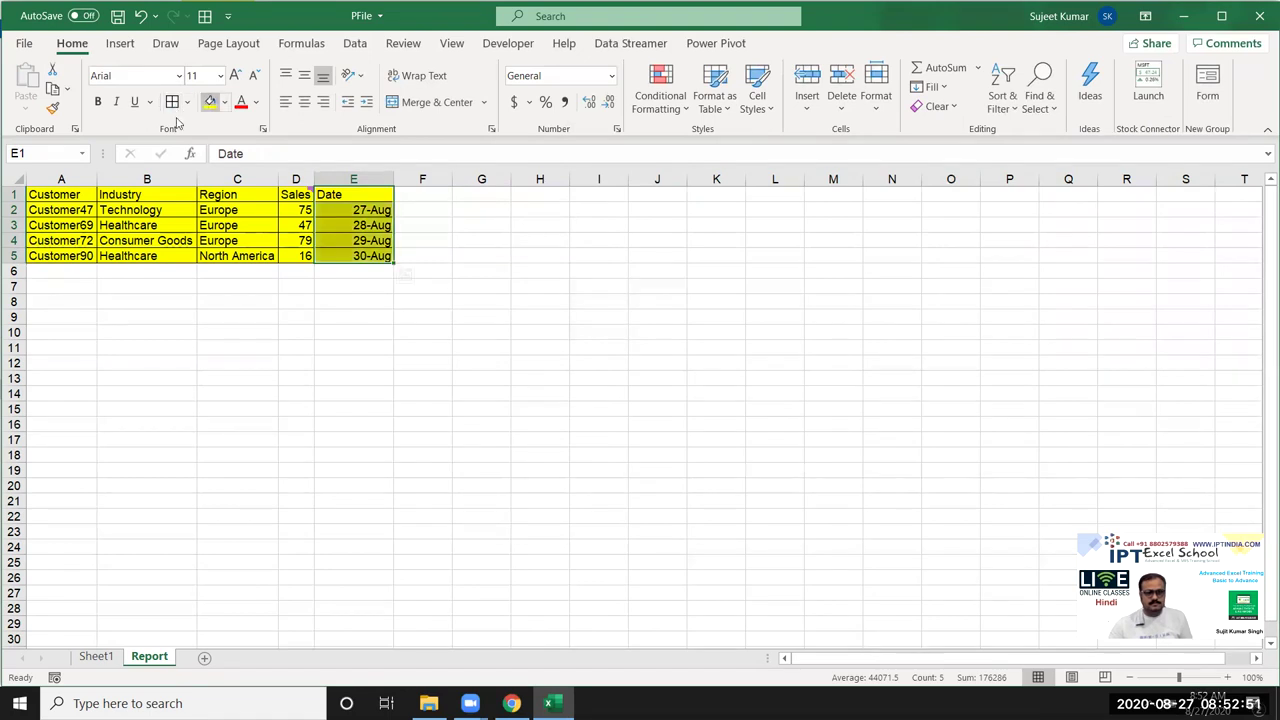
click(322, 287)
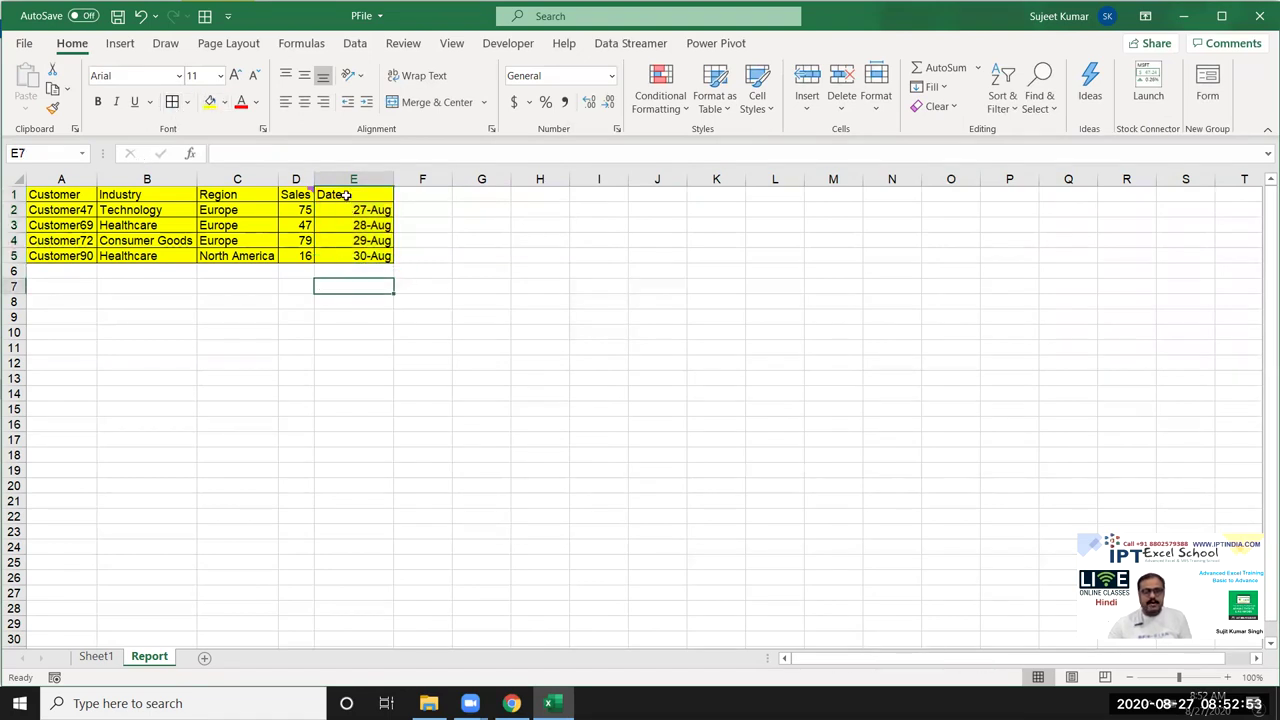
drag(346, 194, 353, 256)
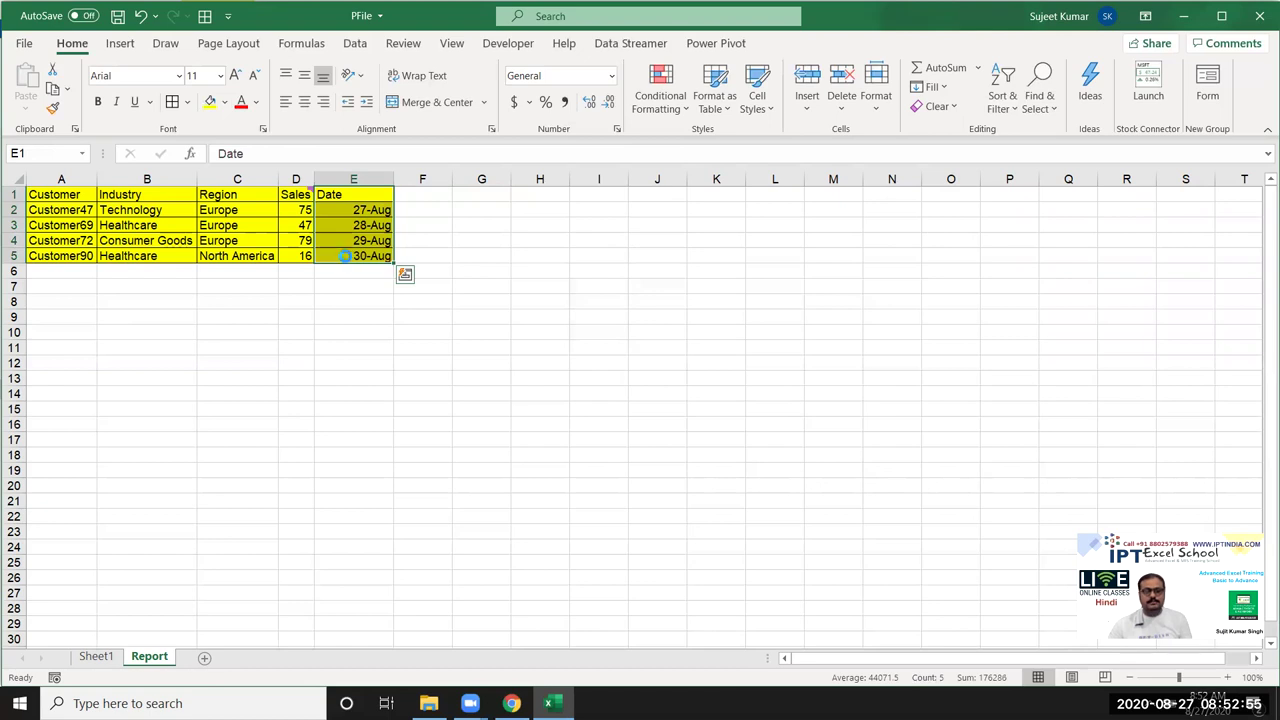
key(ctrl+c)
Step: Paste only the values of the Date column into K1:K5
click(712, 199)
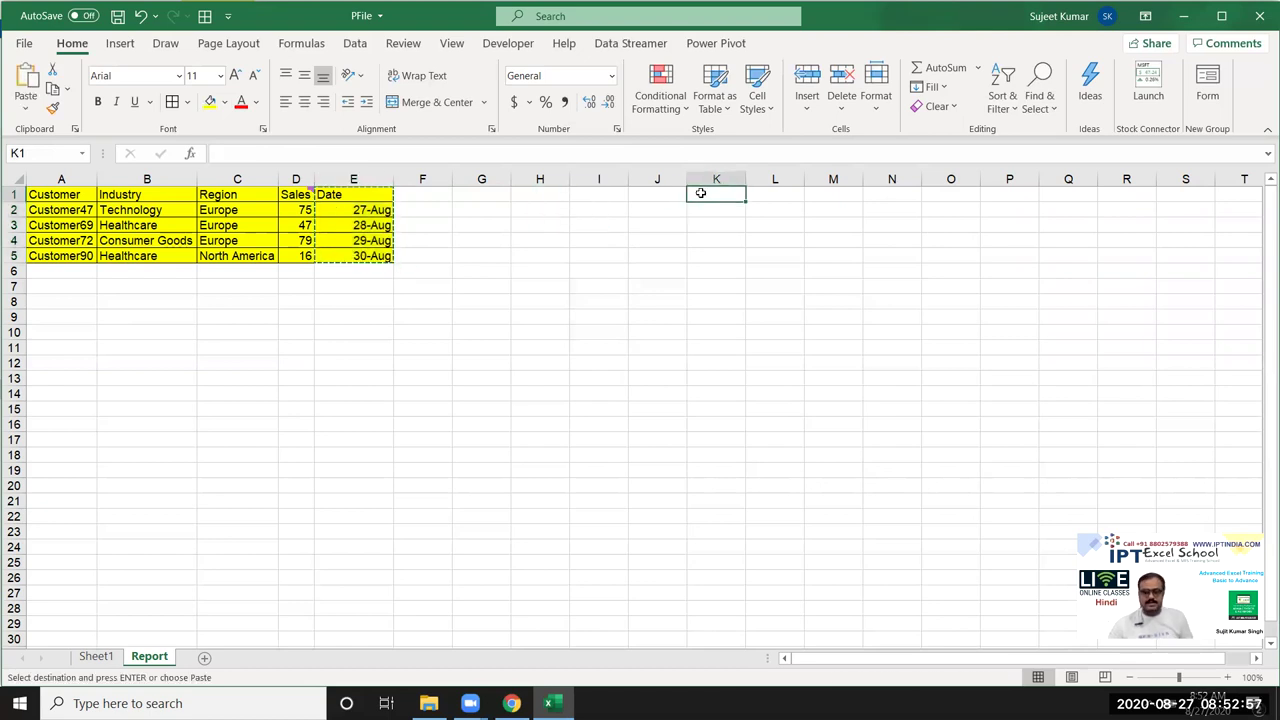
right_click(697, 191)
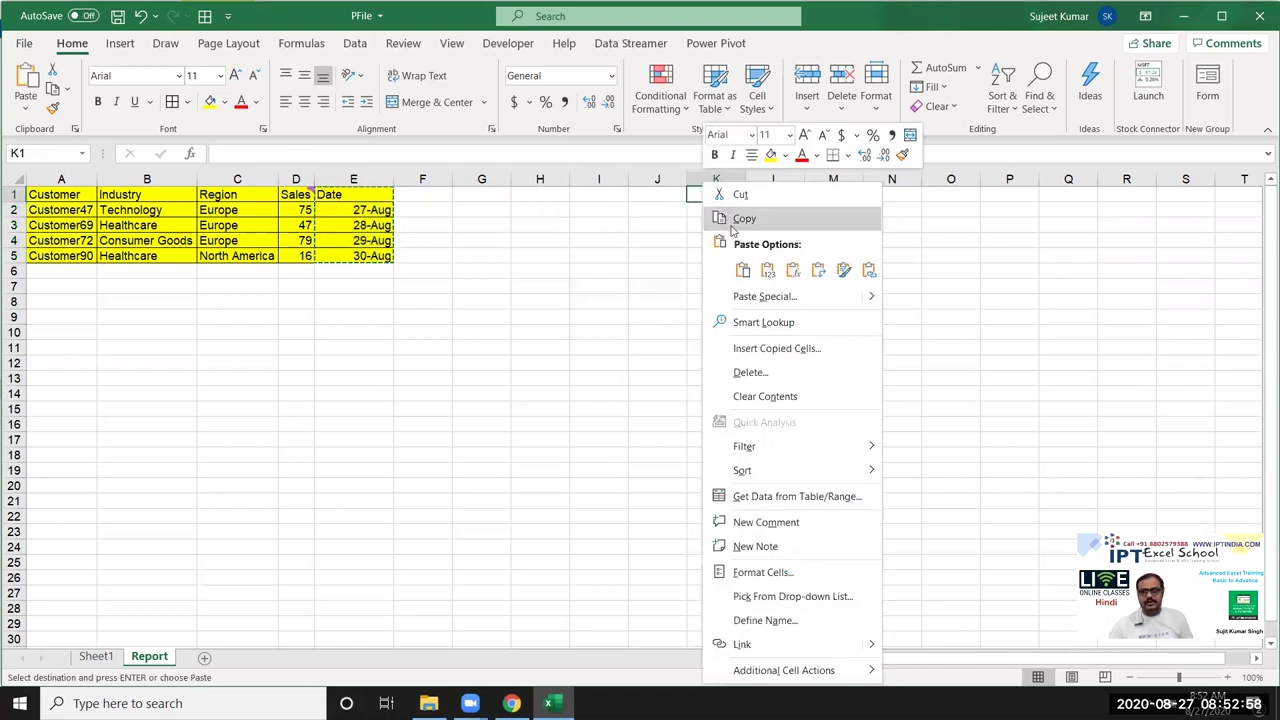
click(767, 278)
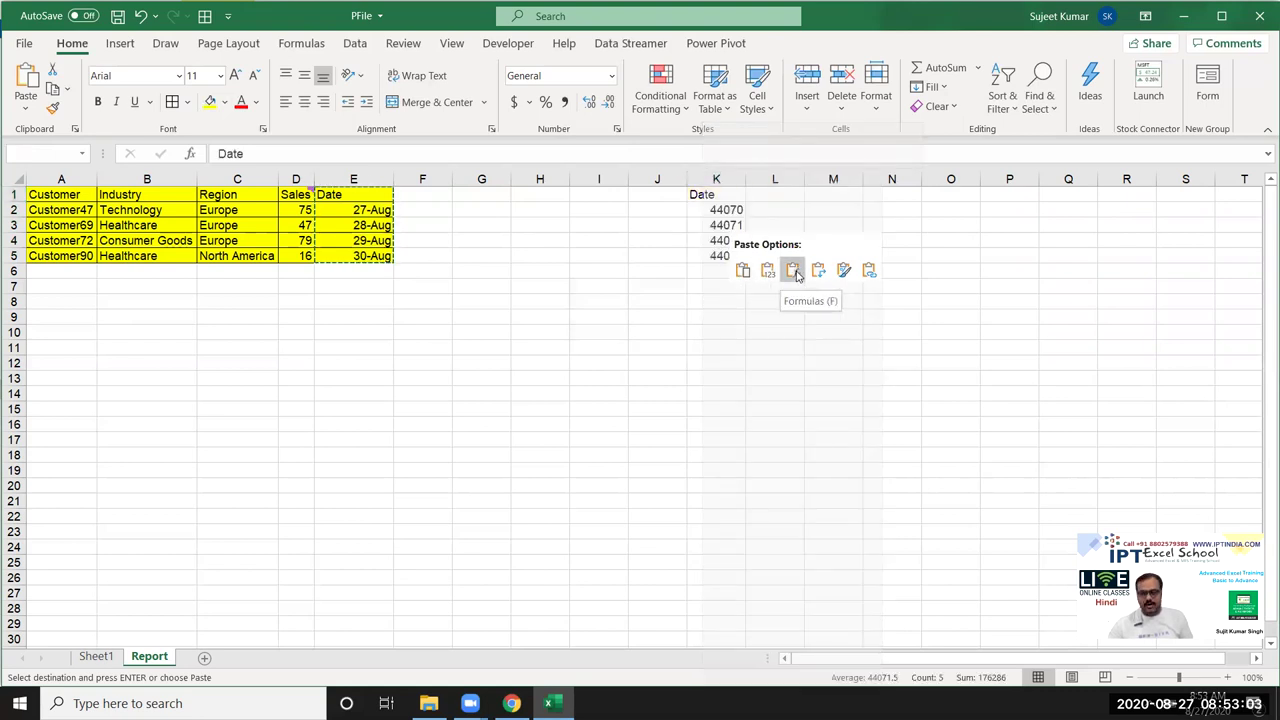
click(768, 270)
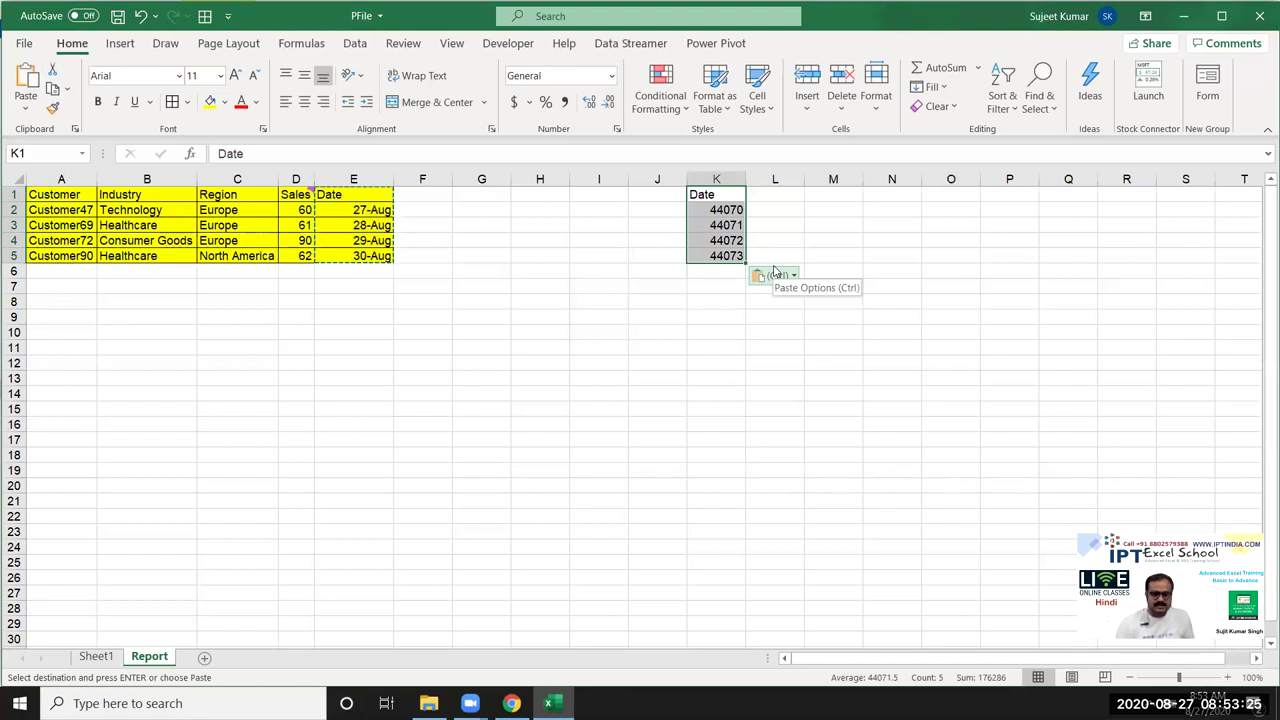
Step: Inspect the original date in E2, then select empty cell H8
click(614, 268)
click(522, 329)
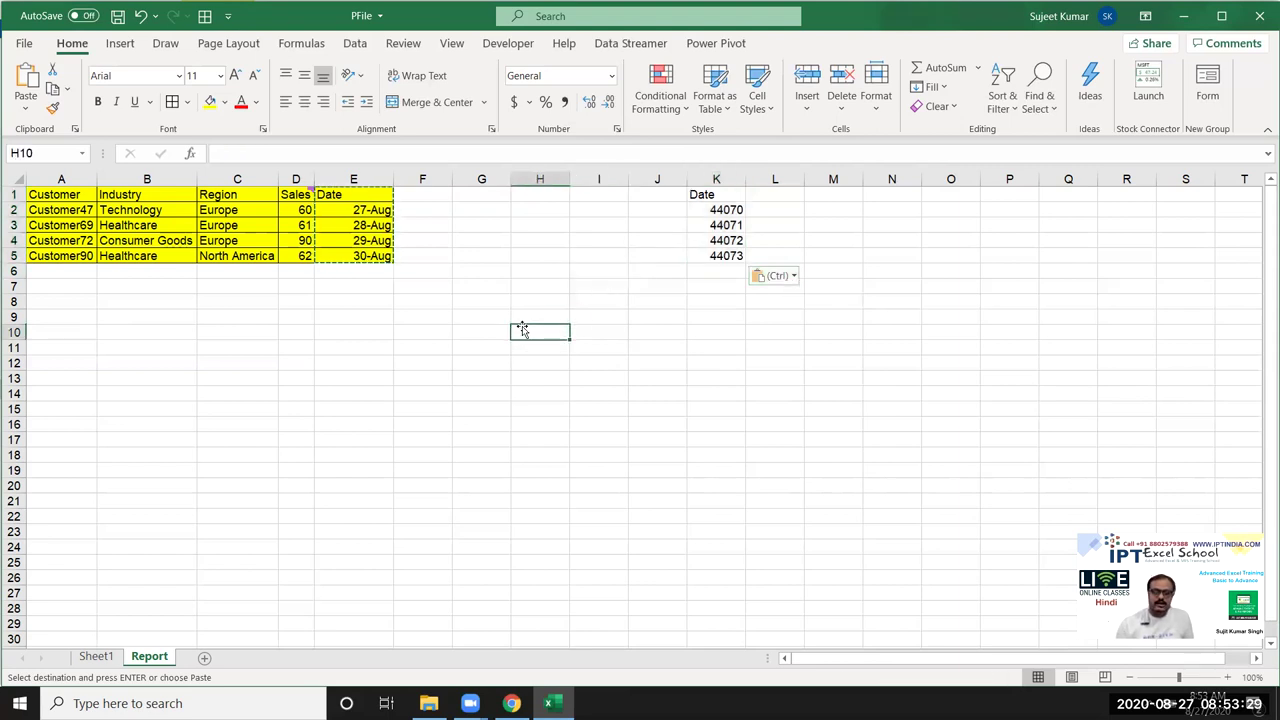
click(376, 208)
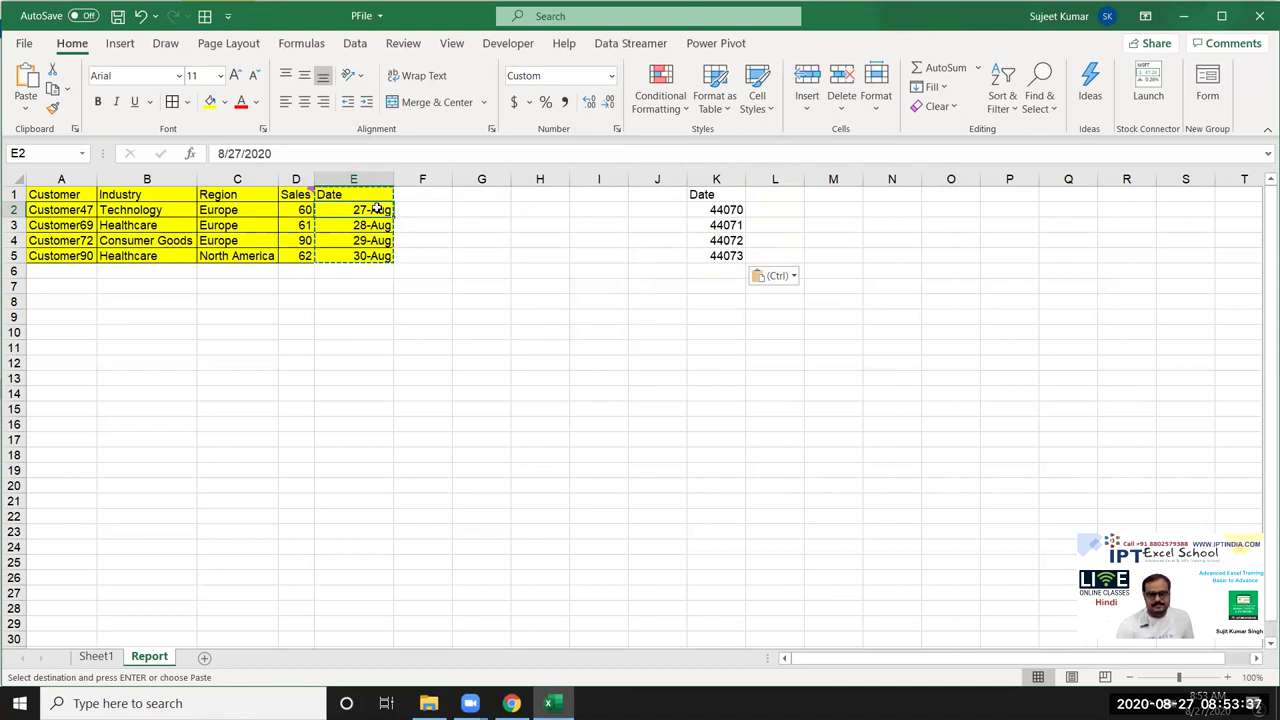
click(527, 302)
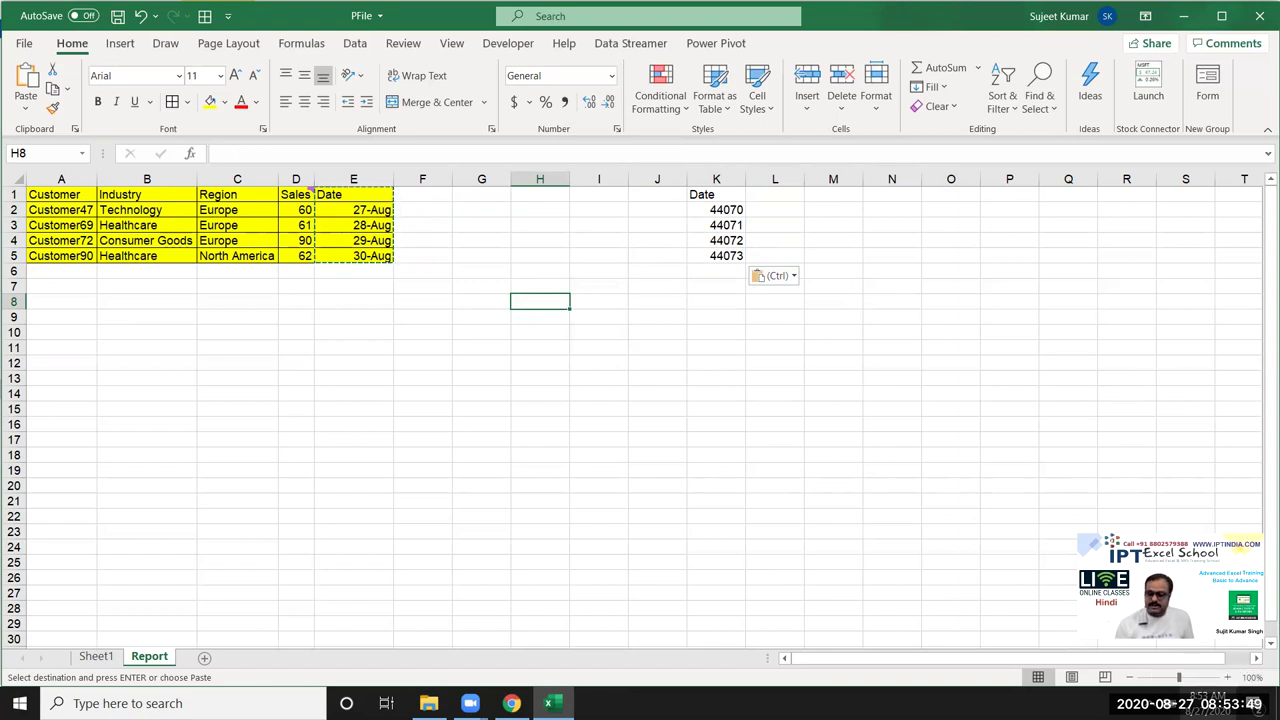
Step: Enter 10-Jan-1880 in H8 and give it the Long Date format
text(10)
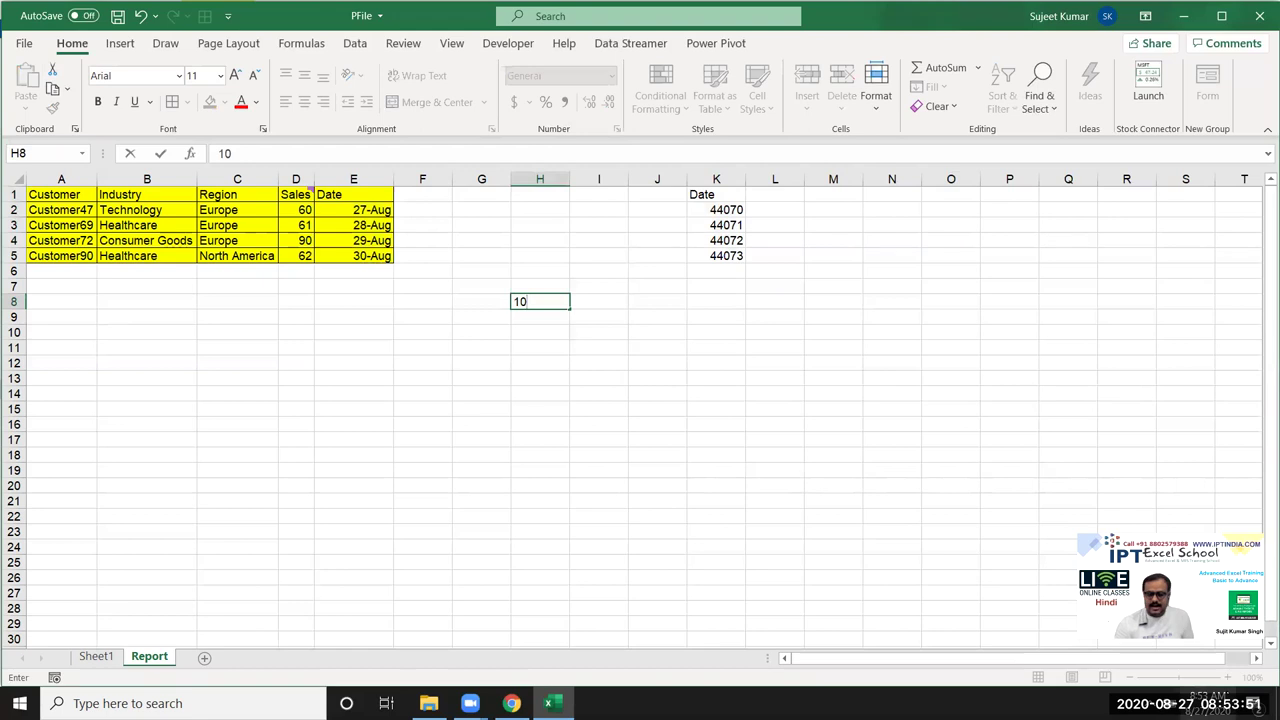
text(-Jan-1880)
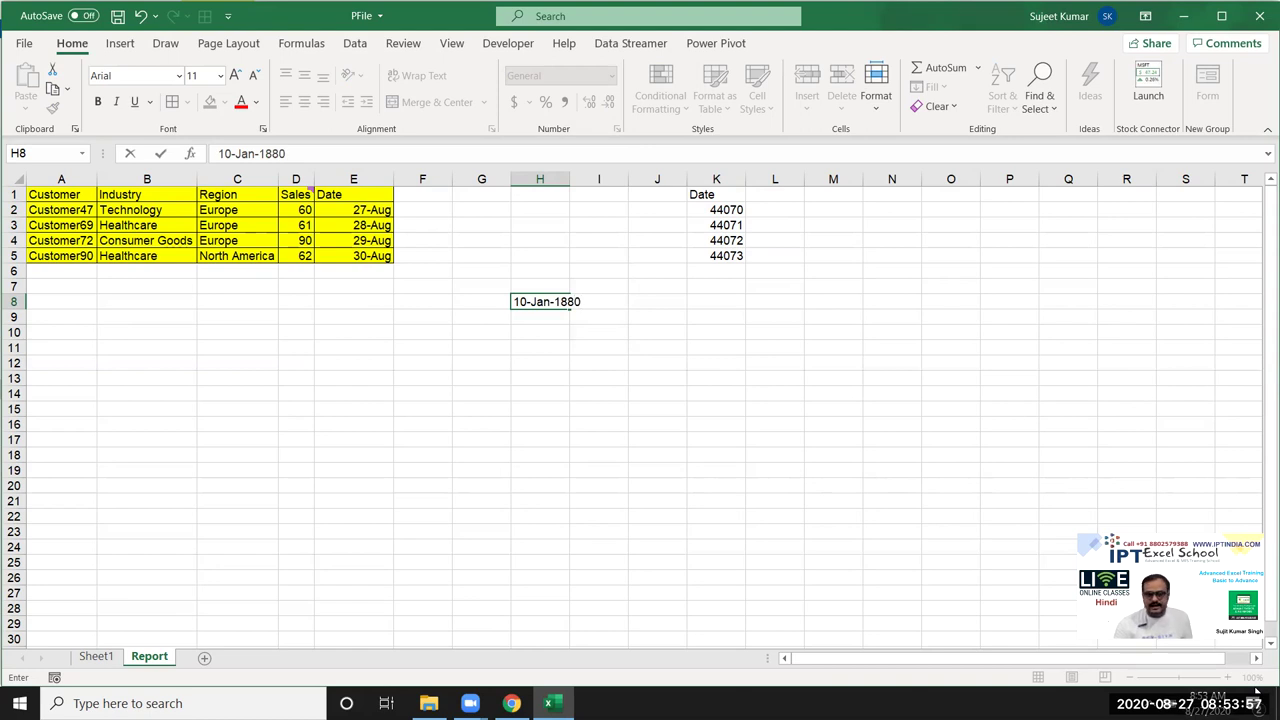
key(Return)
key(Up)
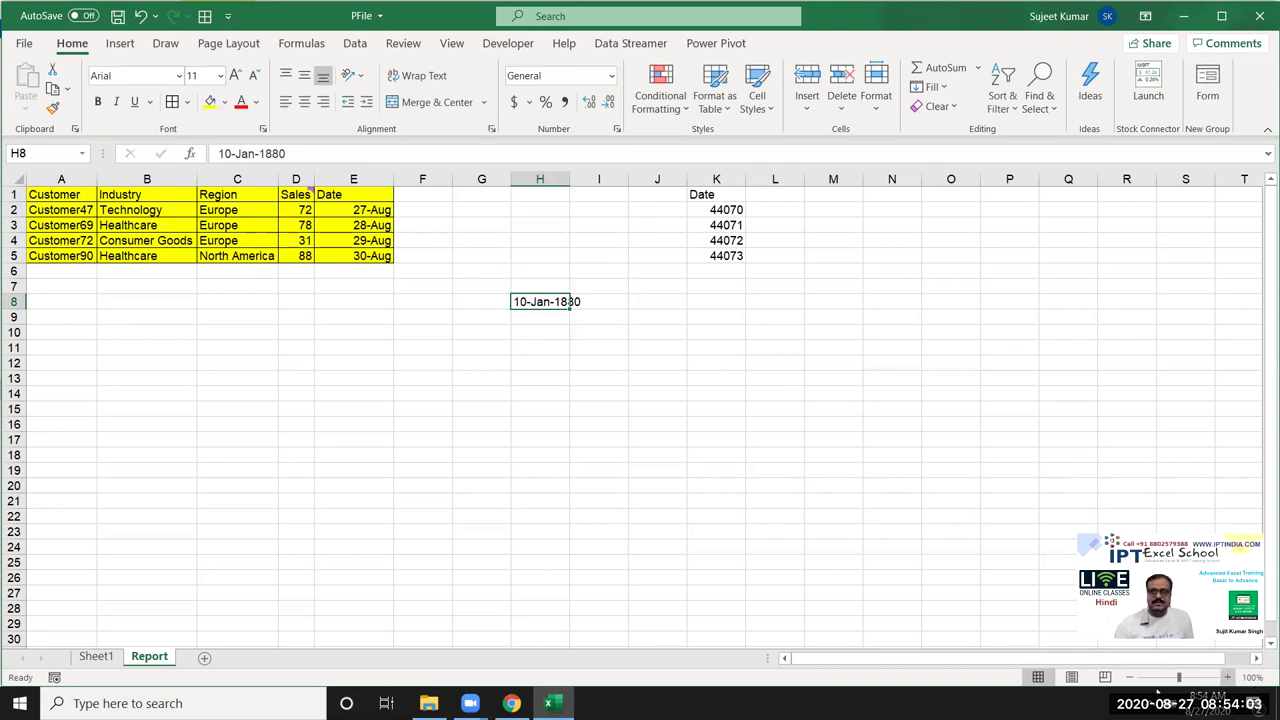
click(610, 76)
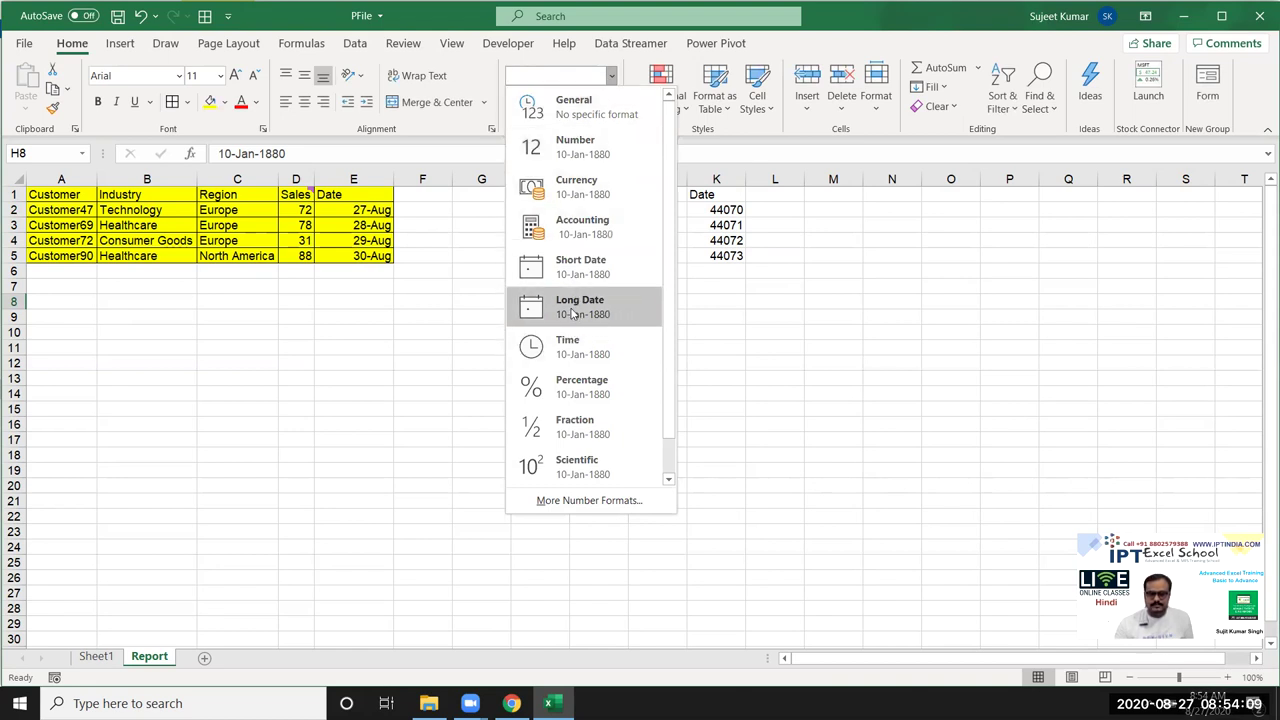
click(580, 306)
Step: Enter 1 and then 1/2/1900 in H8 to see their long dates
click(680, 350)
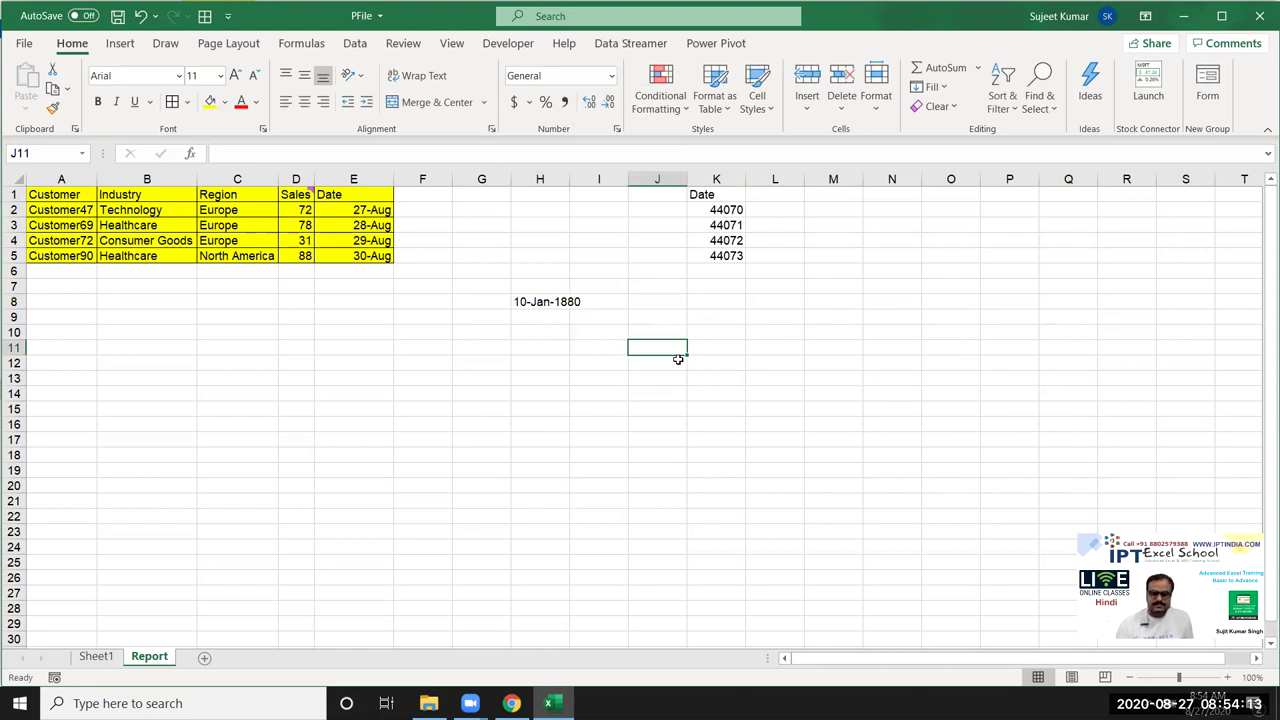
key(Left)
key(Left)
key(Left)
key(Up)
key(Up)
key(Up)
key(Right)
key(Up)
key(Down)
text(1)
key(Return)
key(Up)
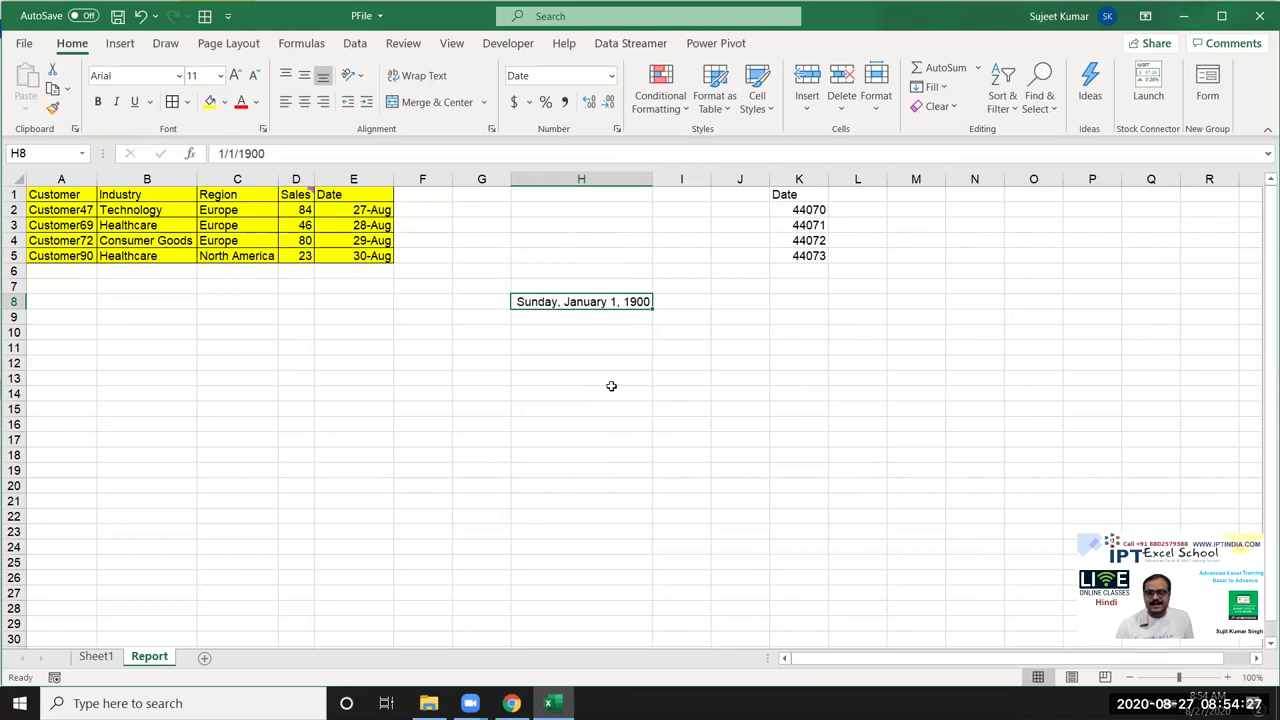
text(1/2/1900)
key(Return)
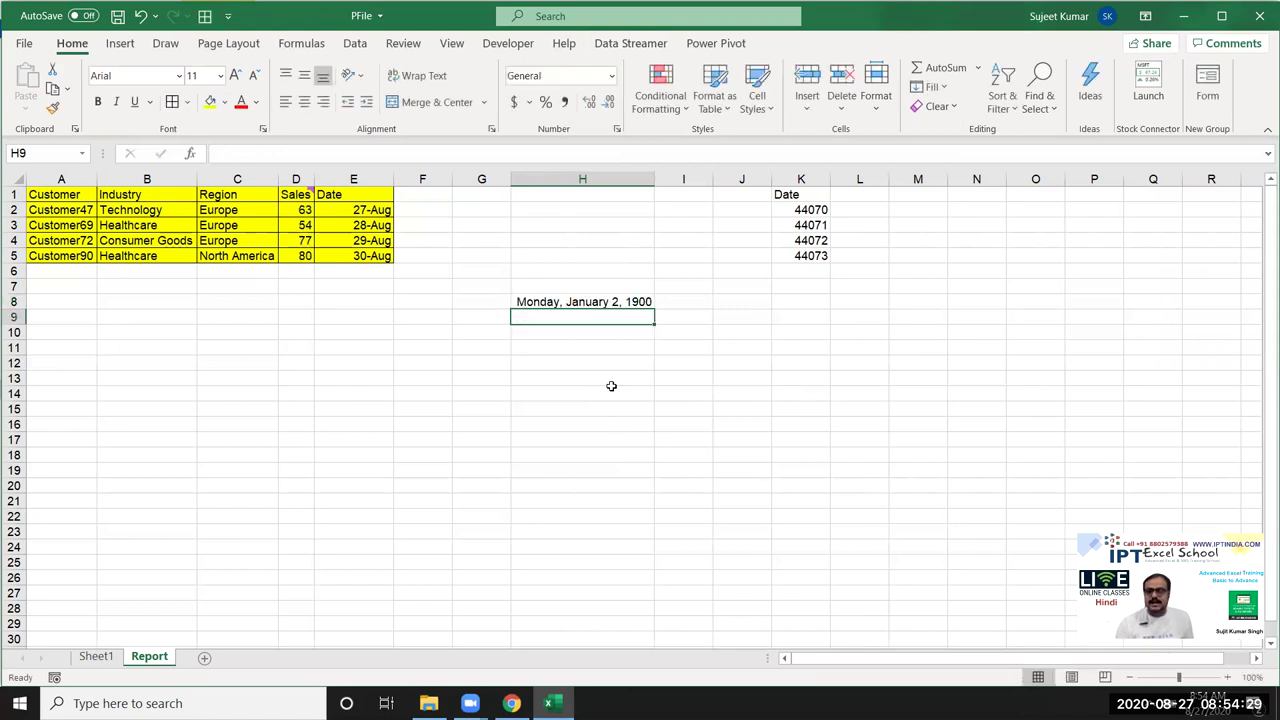
Step: Enter 1/3/1900, 35 and 369 in H8, then start typing 44070
key(Up)
text(1/3/1900)
key(Return)
key(Up)
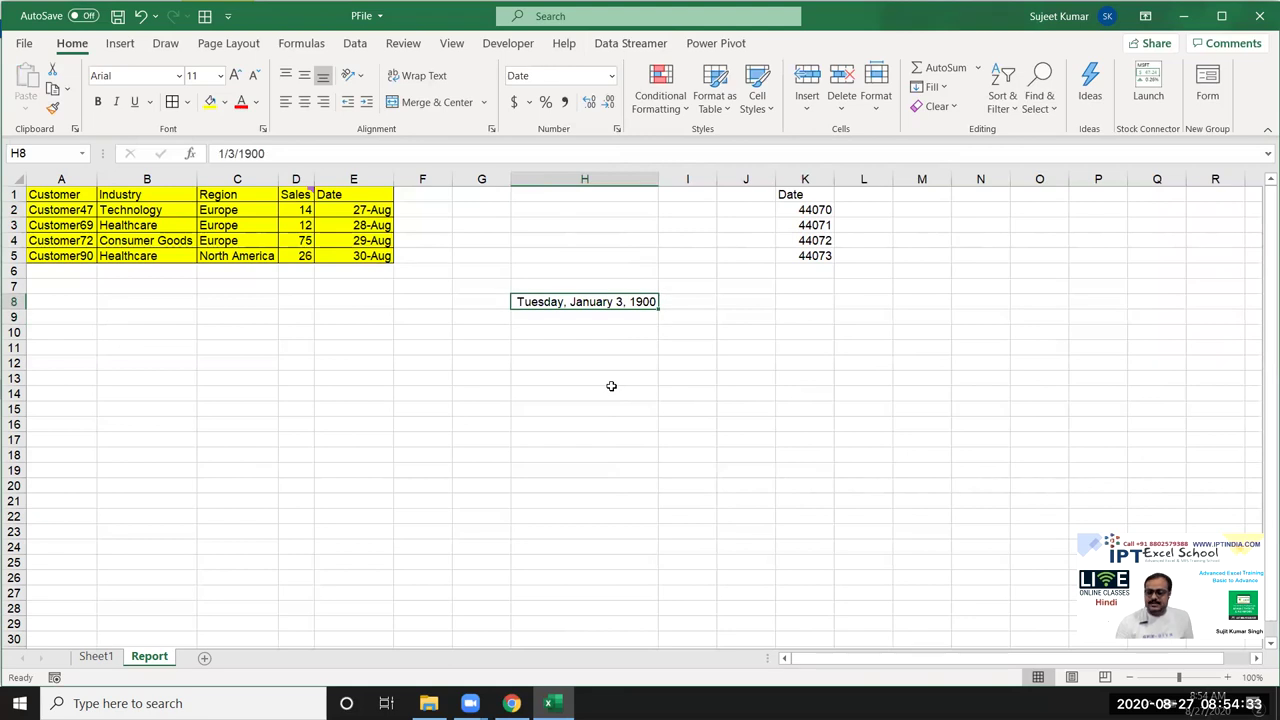
text(35)
key(Return)
key(Up)
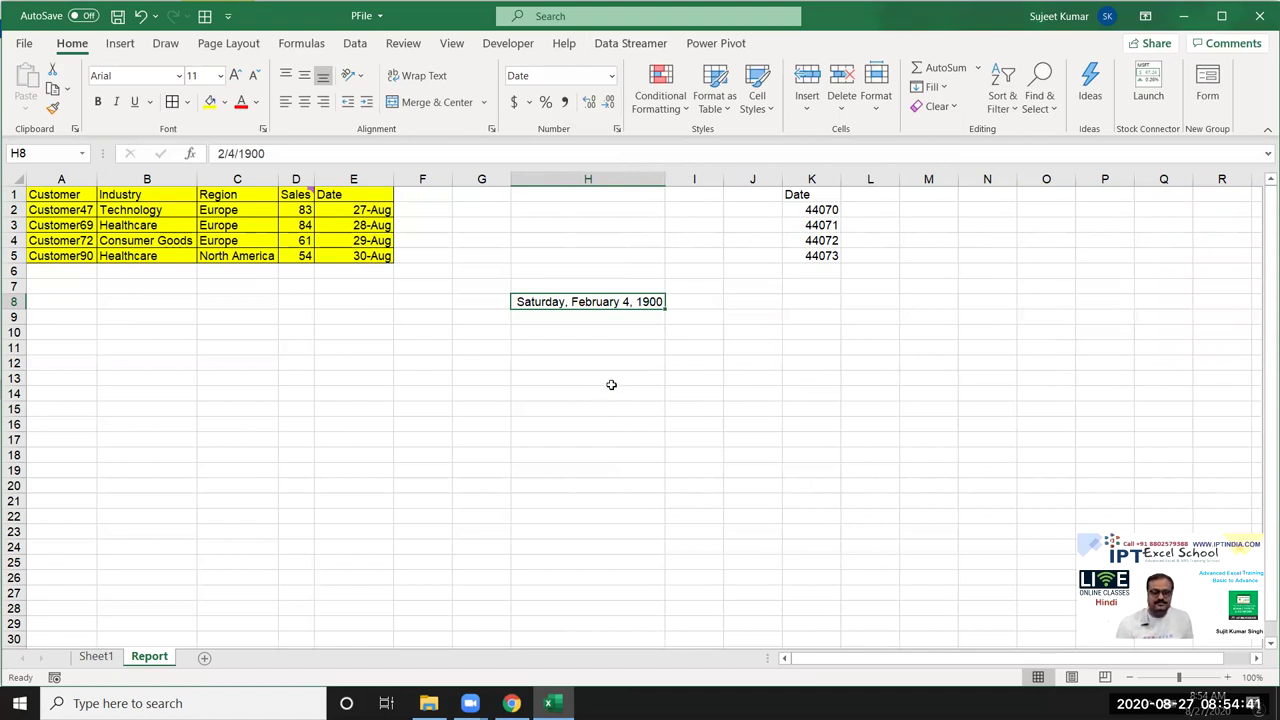
text(369)
key(Return)
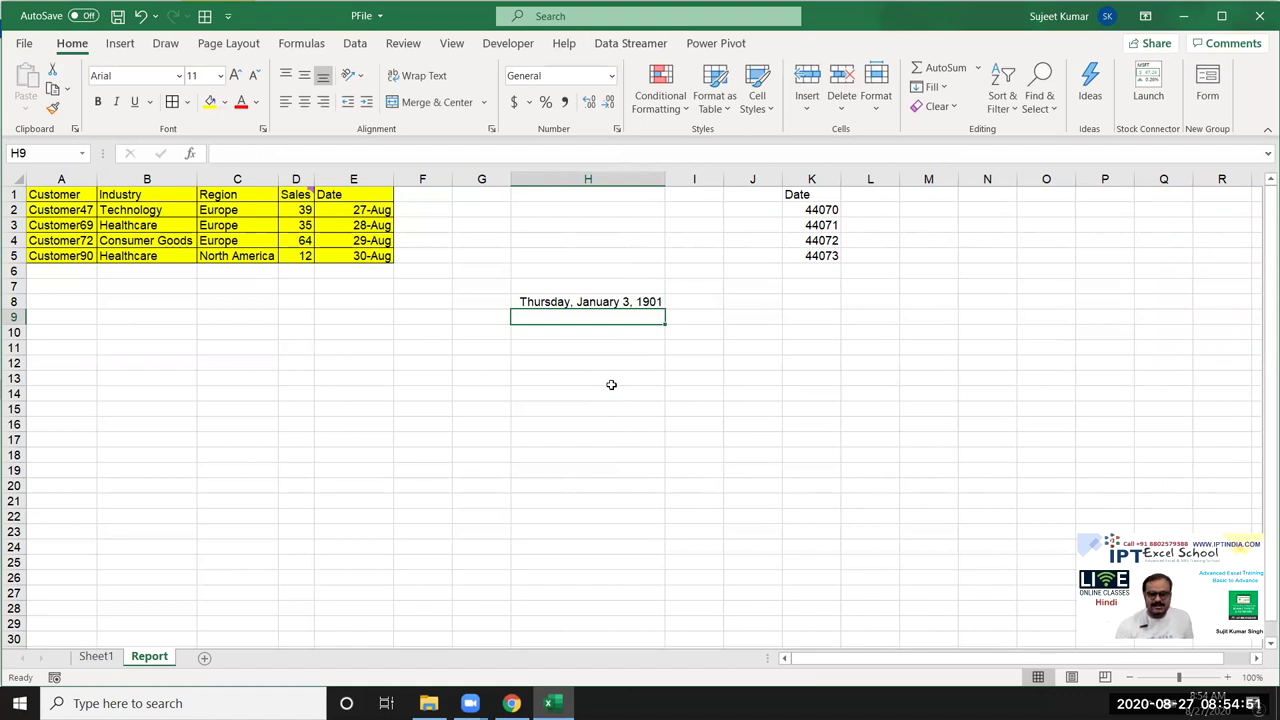
key(Up)
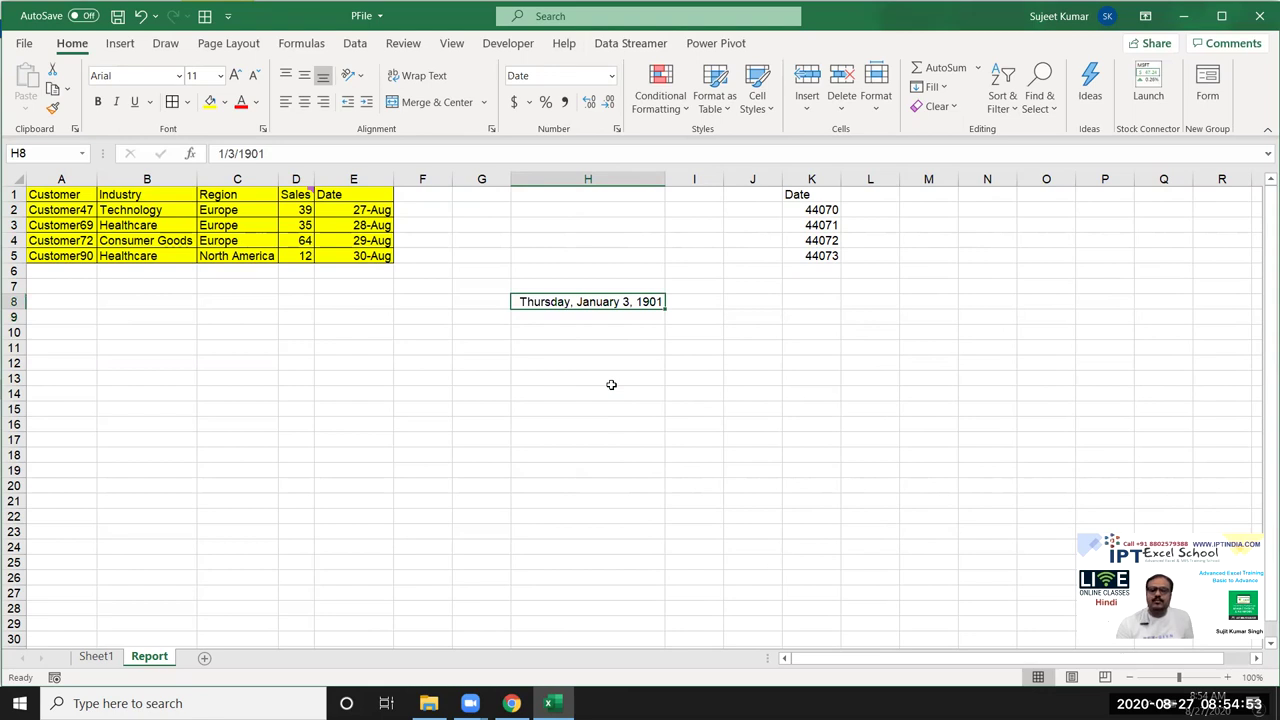
text(44070)
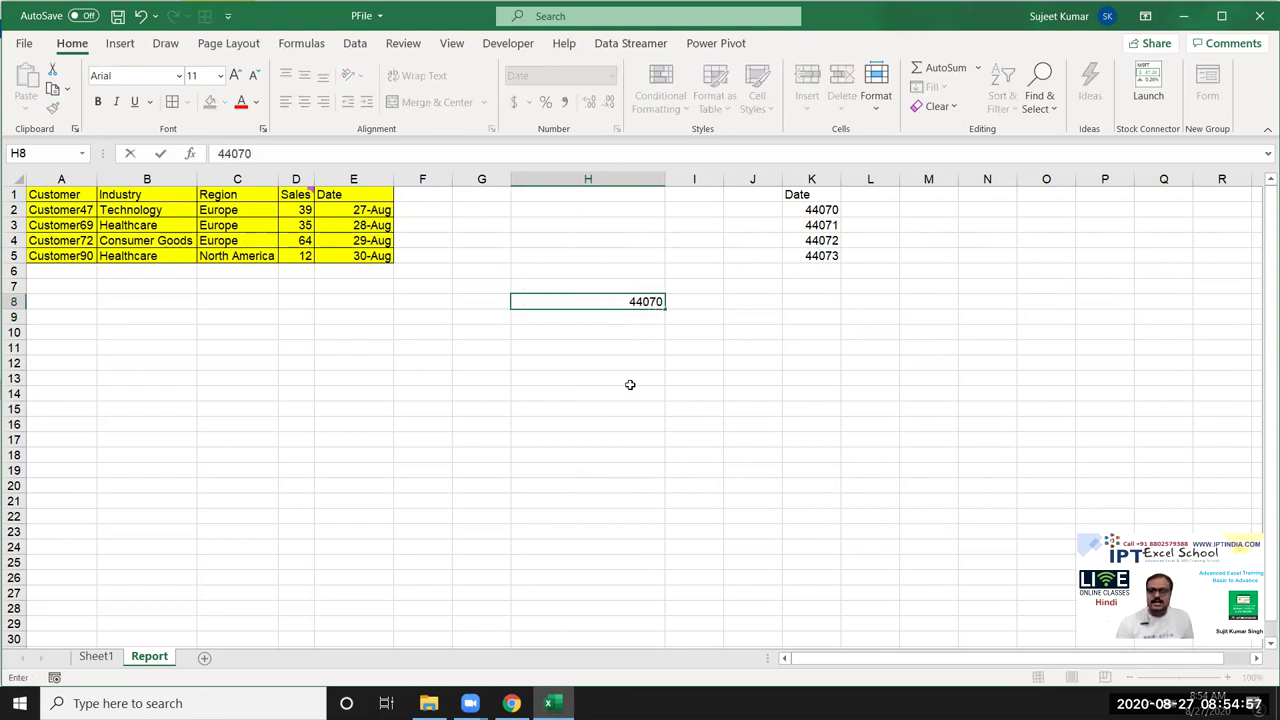
Step: Commit 44070 in H8 so it shows Thursday, August 27, 2020
key(Return)
key(Up)
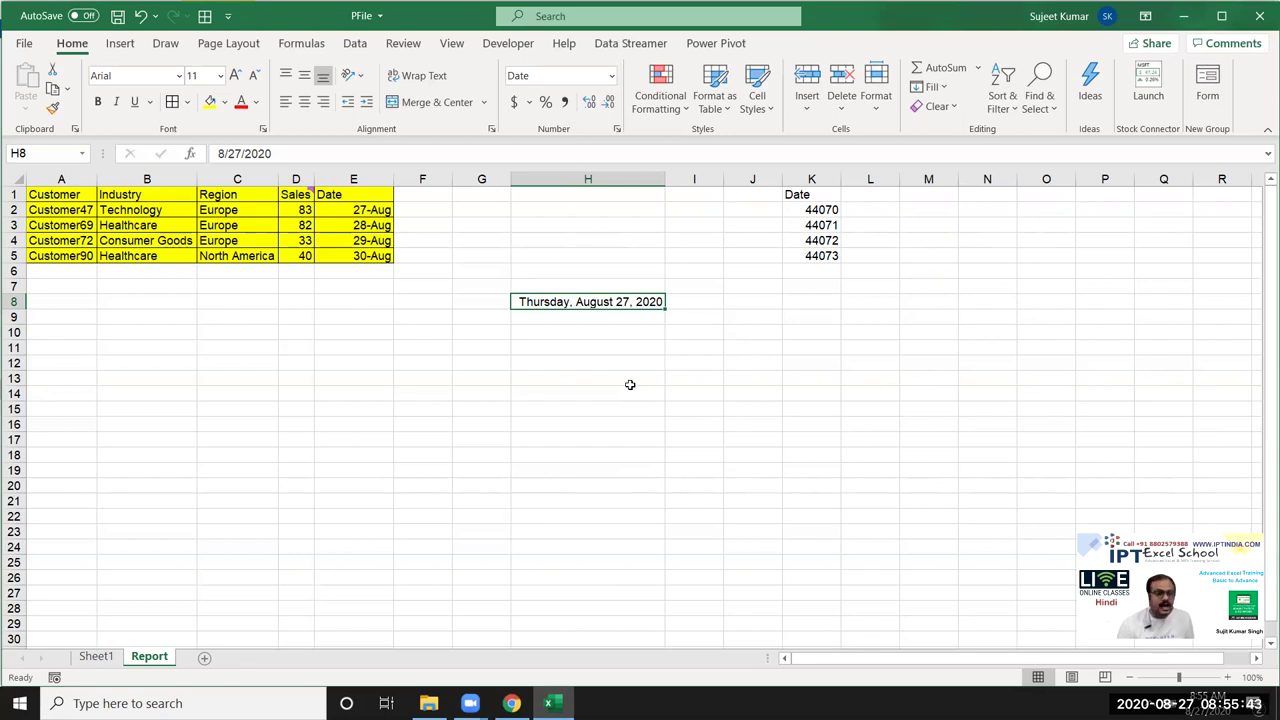
Step: Enter the text 125ggfgd in H10 and =H10+20 in H11, which returns #VALUE!
key(Down)
key(Down)
text(125)
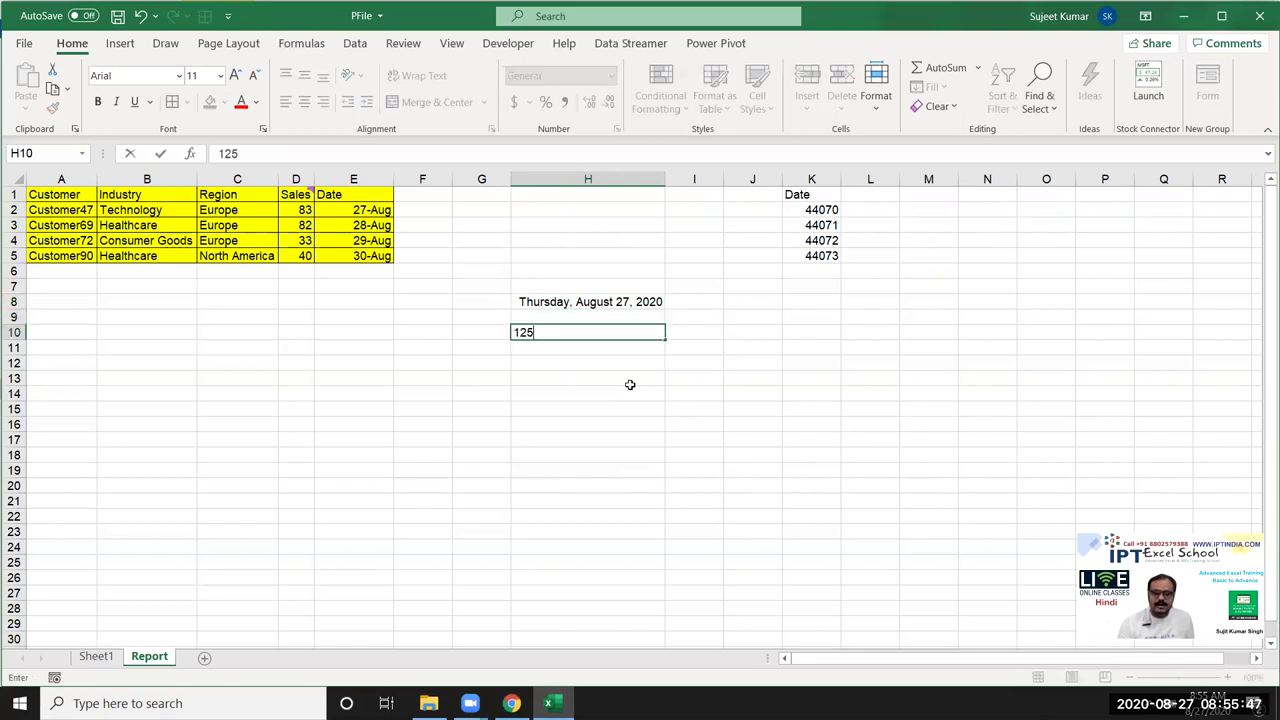
text(ggfgd)
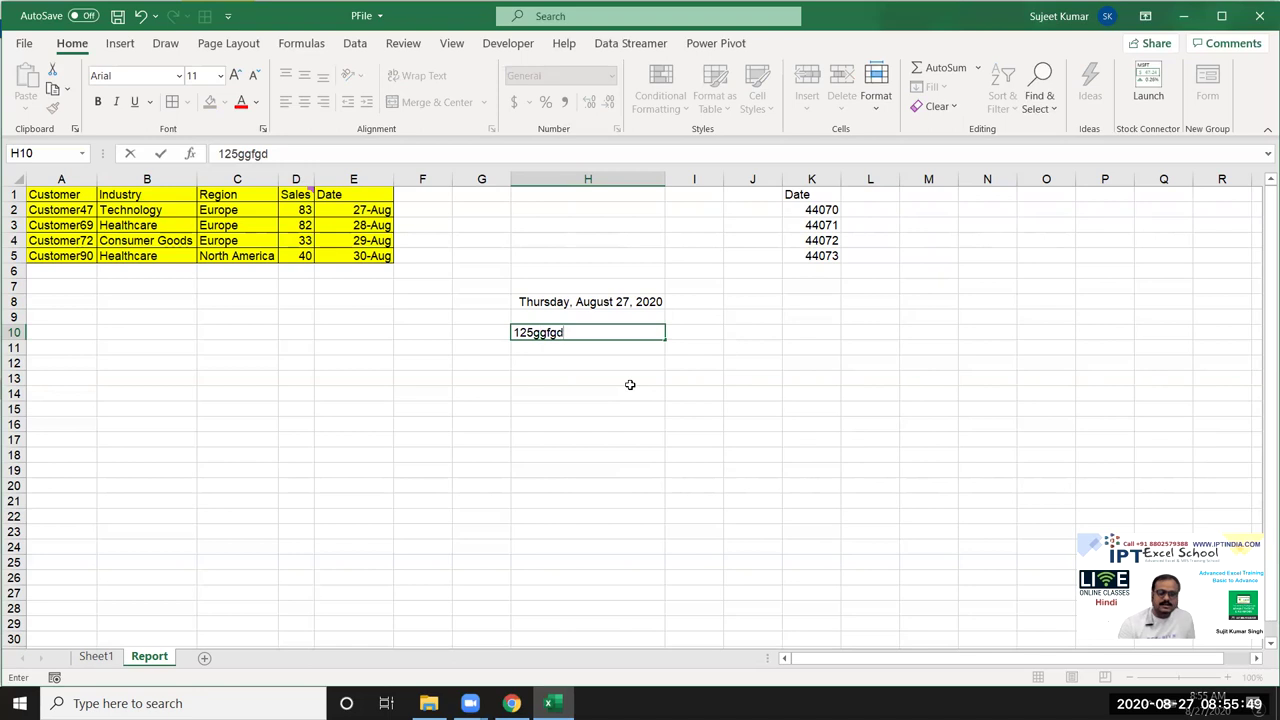
key(Return)
text(=)
key(Up)
text(+20)
key(Return)
key(Up)
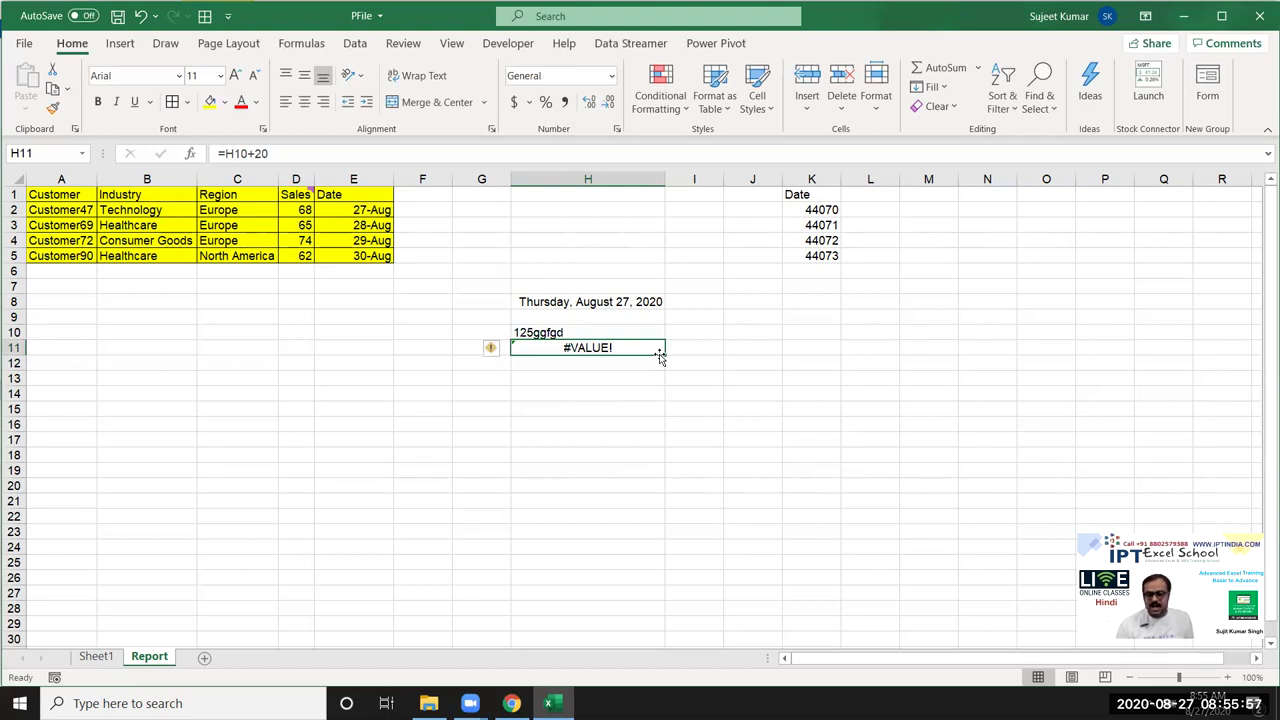
Step: Enter =H8+20 in I8 to add 20 days, giving Wednesday, September 16, 2020
key(Up)
key(Up)
key(Up)
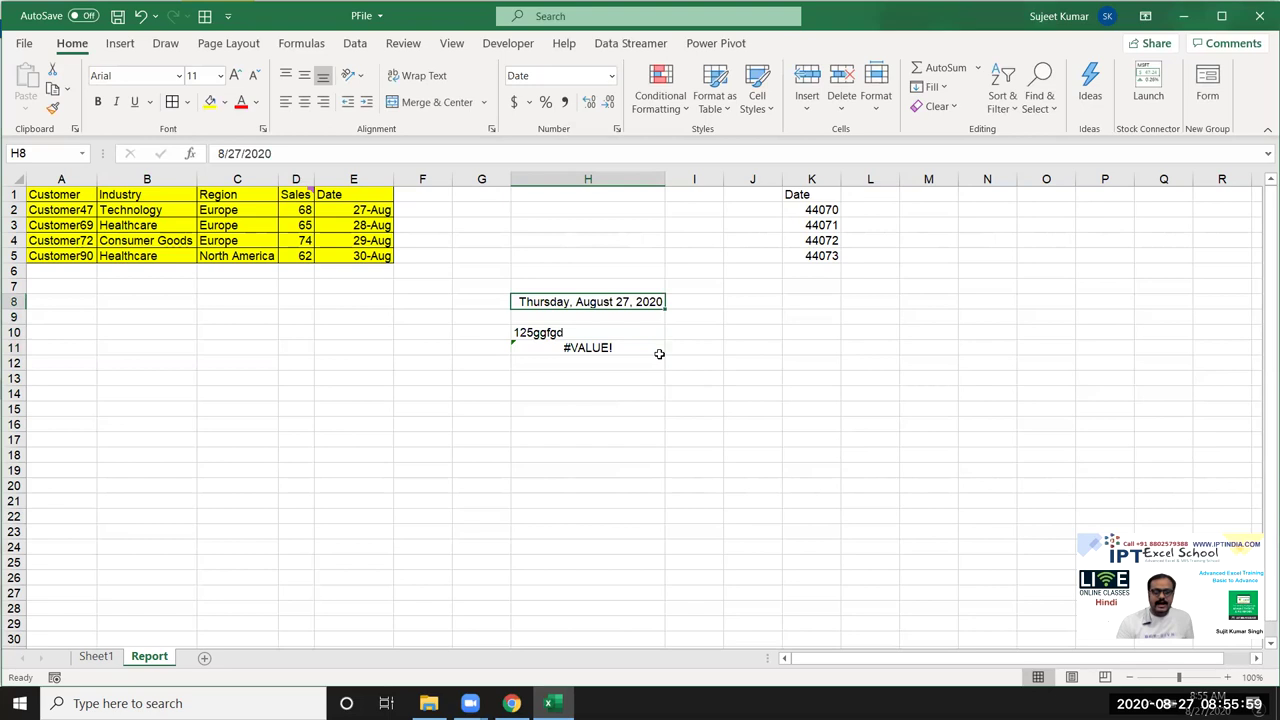
key(Right)
text(=)
key(Left)
text(+20)
key(ctrl+Return)
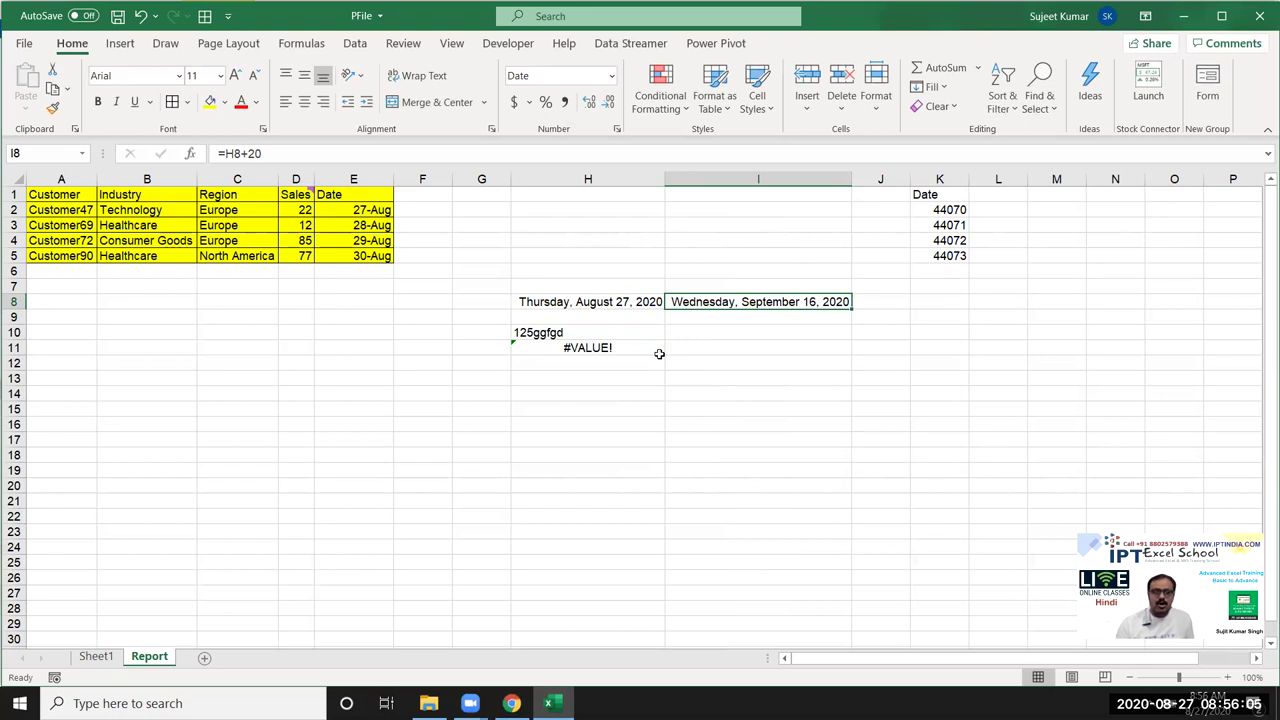
Step: Show H8 and I8 as General numbers, then clear the scratch range G8:J14
key(Left)
click(744, 305)
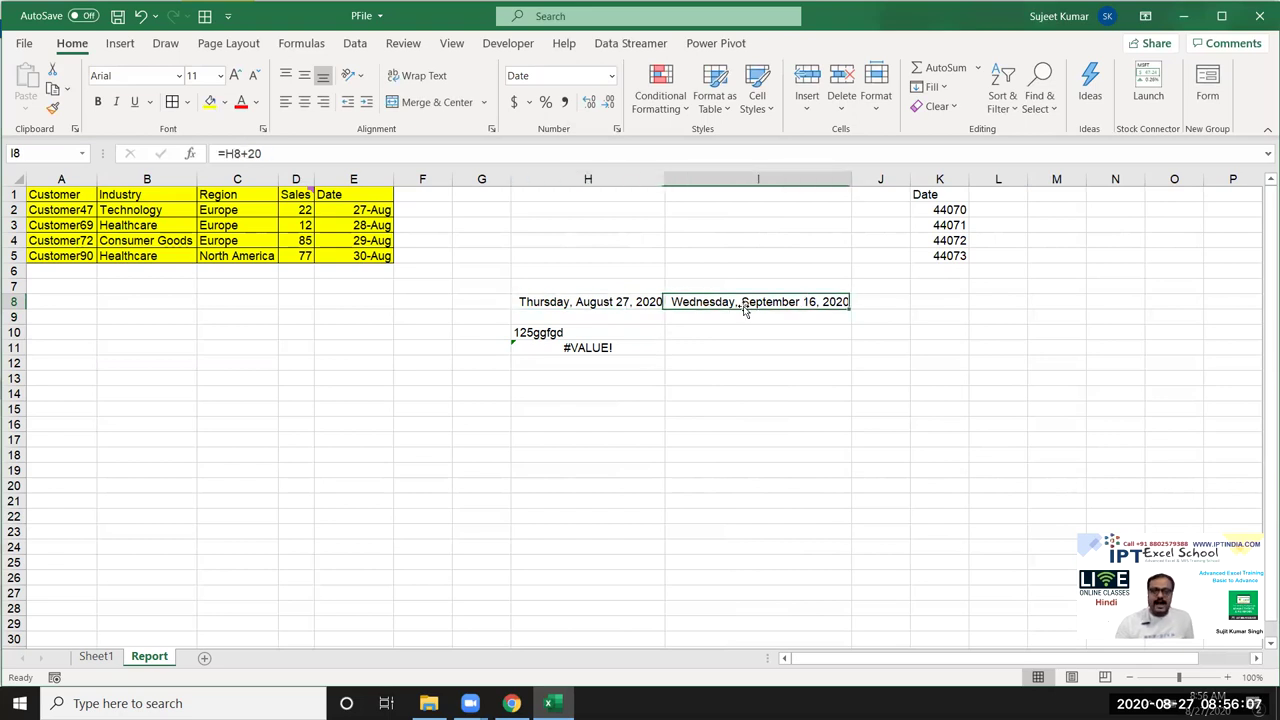
click(627, 302)
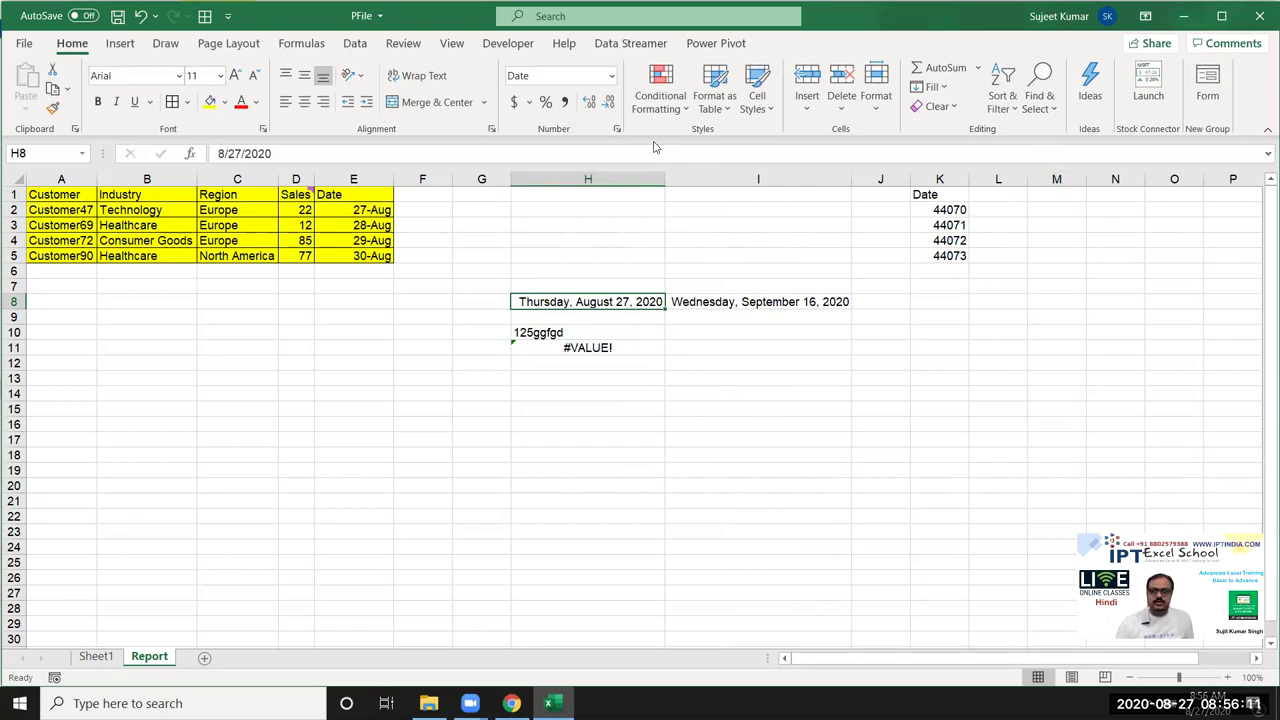
click(611, 76)
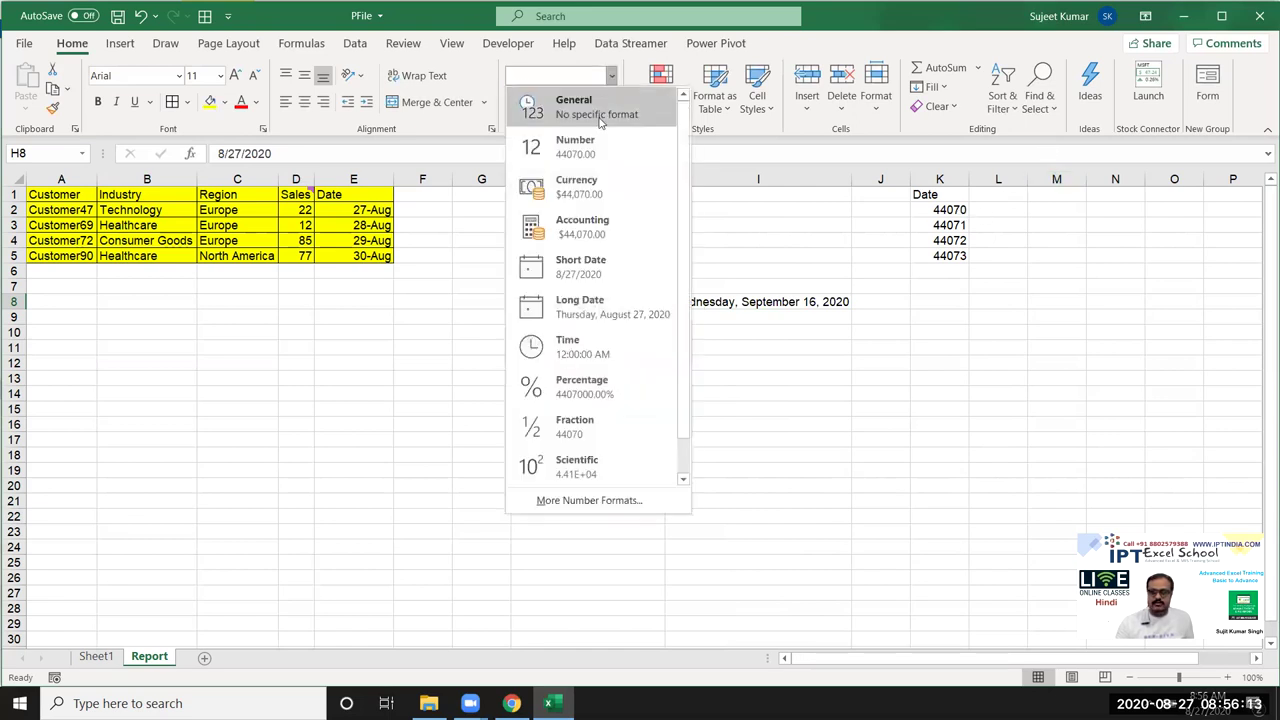
click(600, 121)
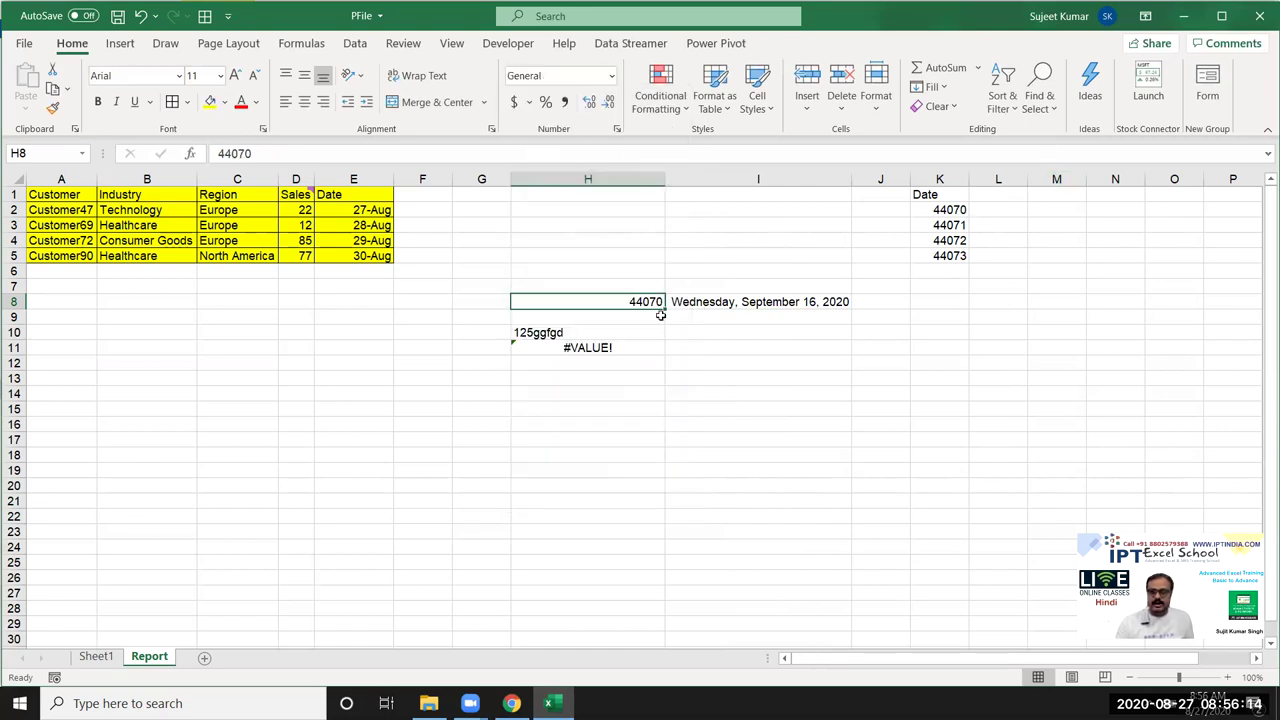
click(728, 302)
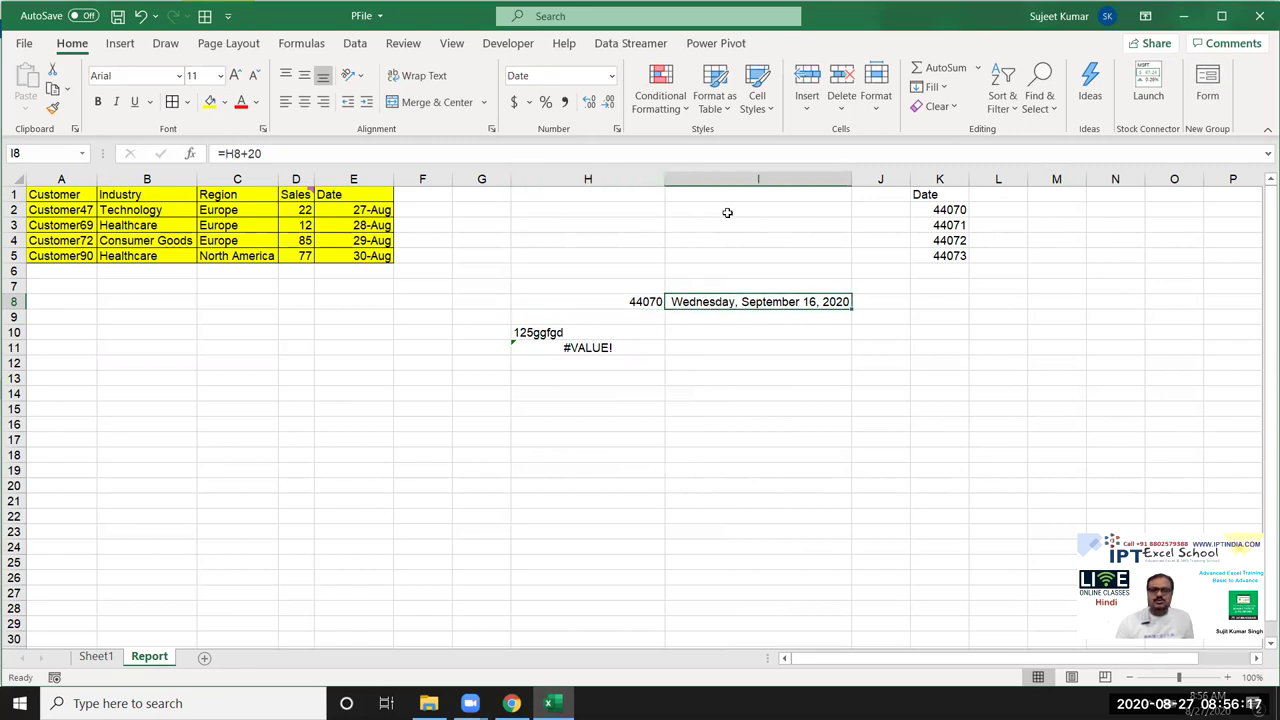
click(611, 76)
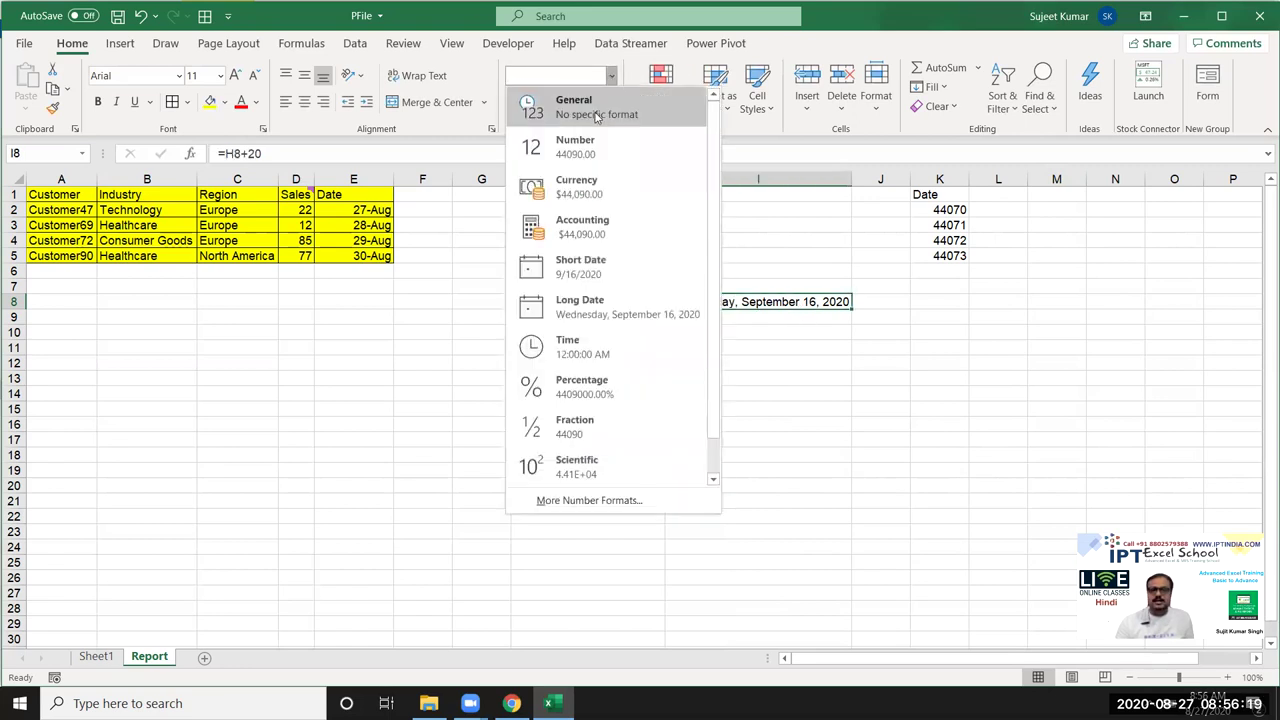
click(597, 117)
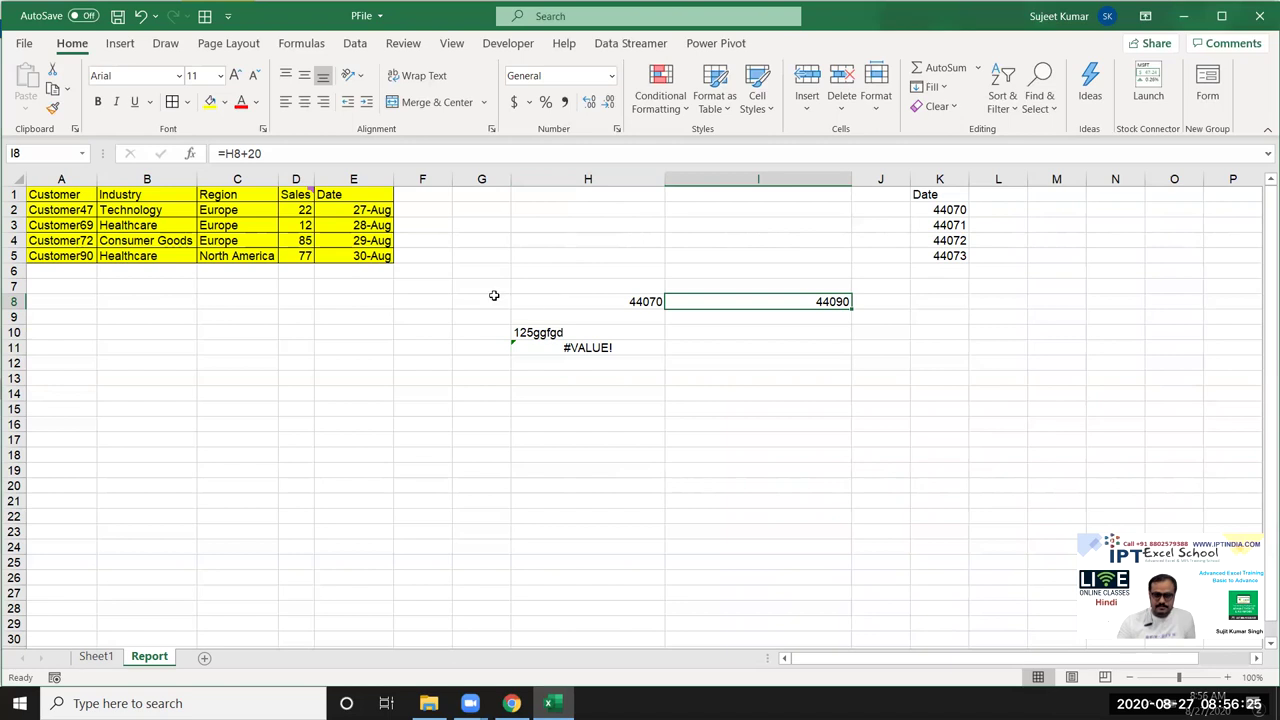
drag(491, 300, 851, 390)
key(Delete)
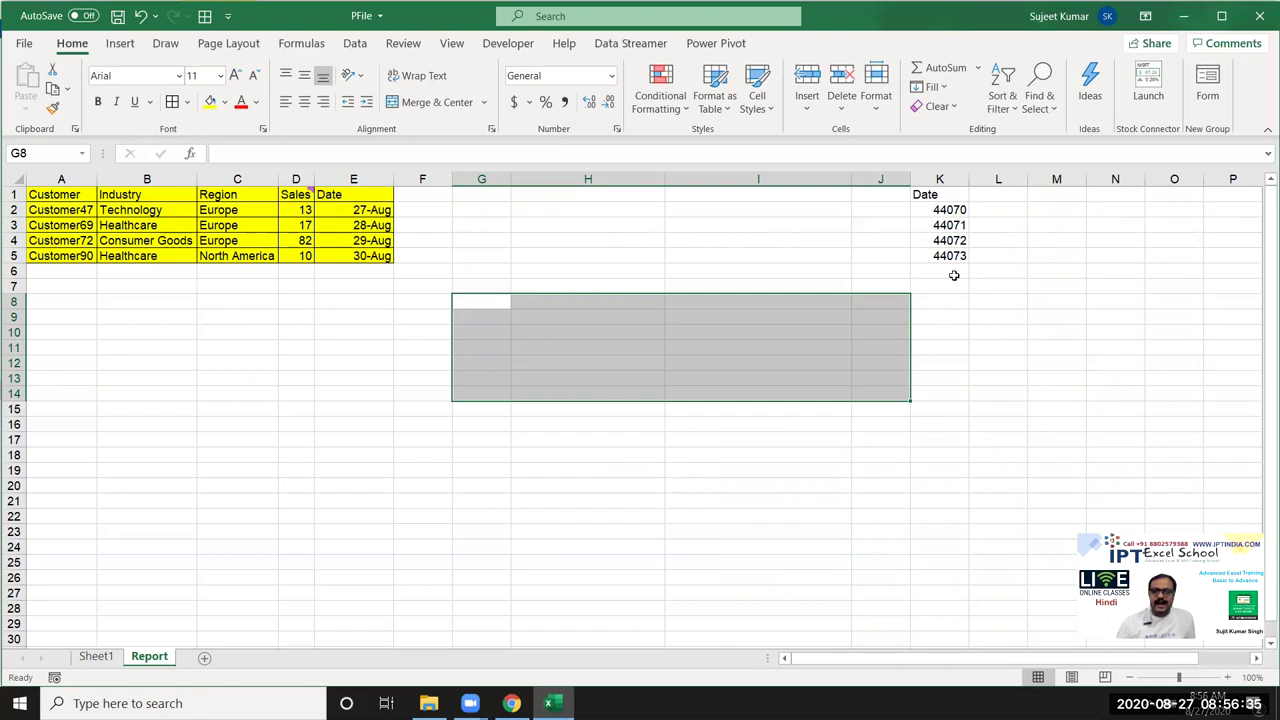
Step: Format K2:K5 with the Date category so they show 8/27/2020 to 8/30/2020
drag(943, 256, 940, 209)
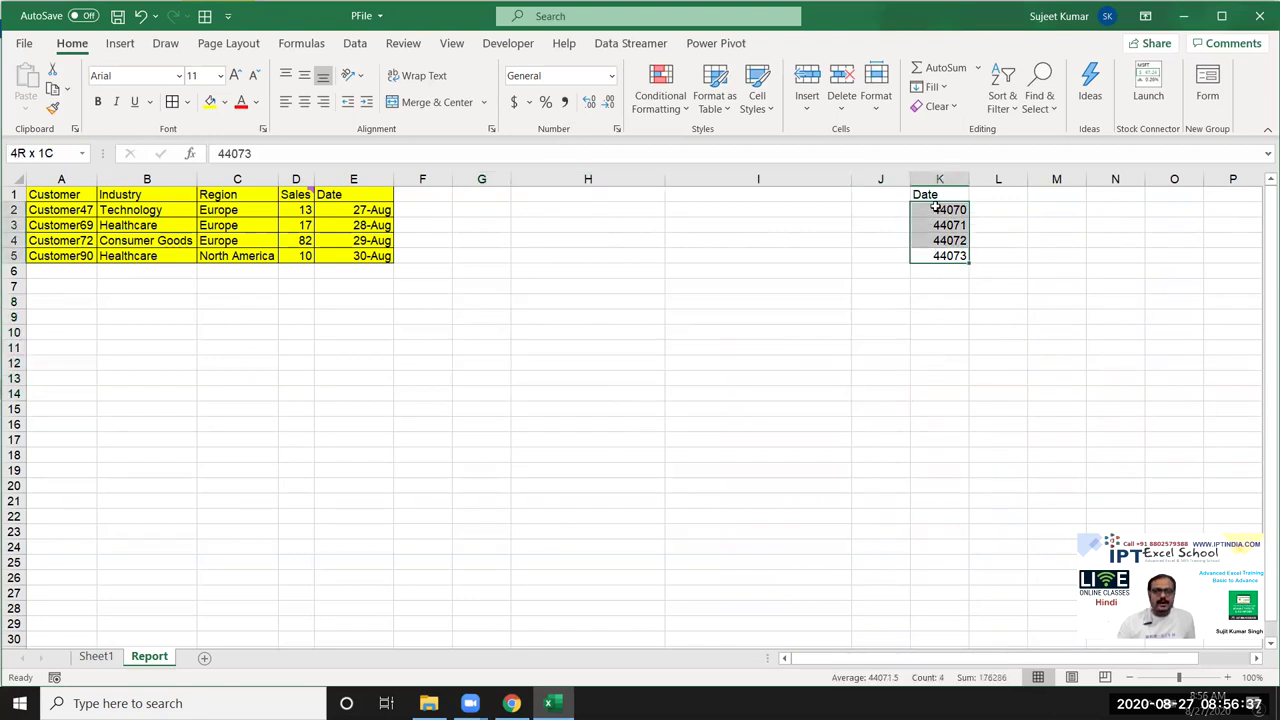
click(612, 80)
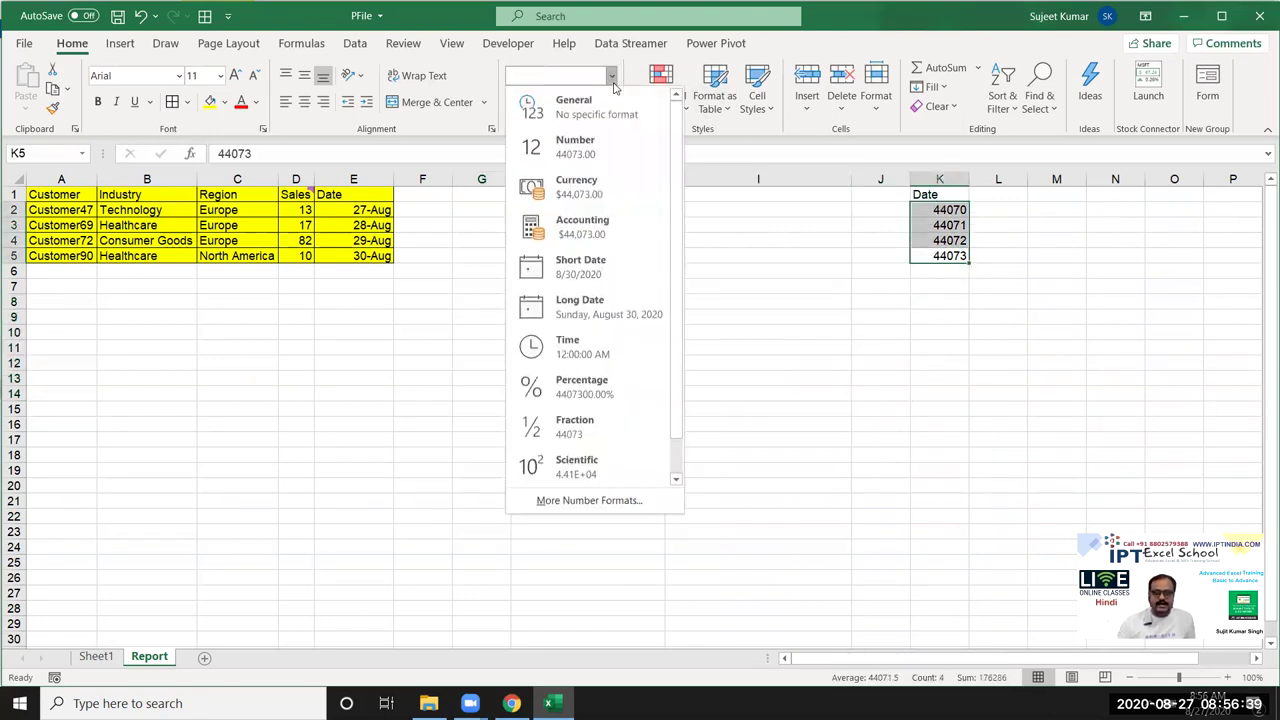
click(796, 134)
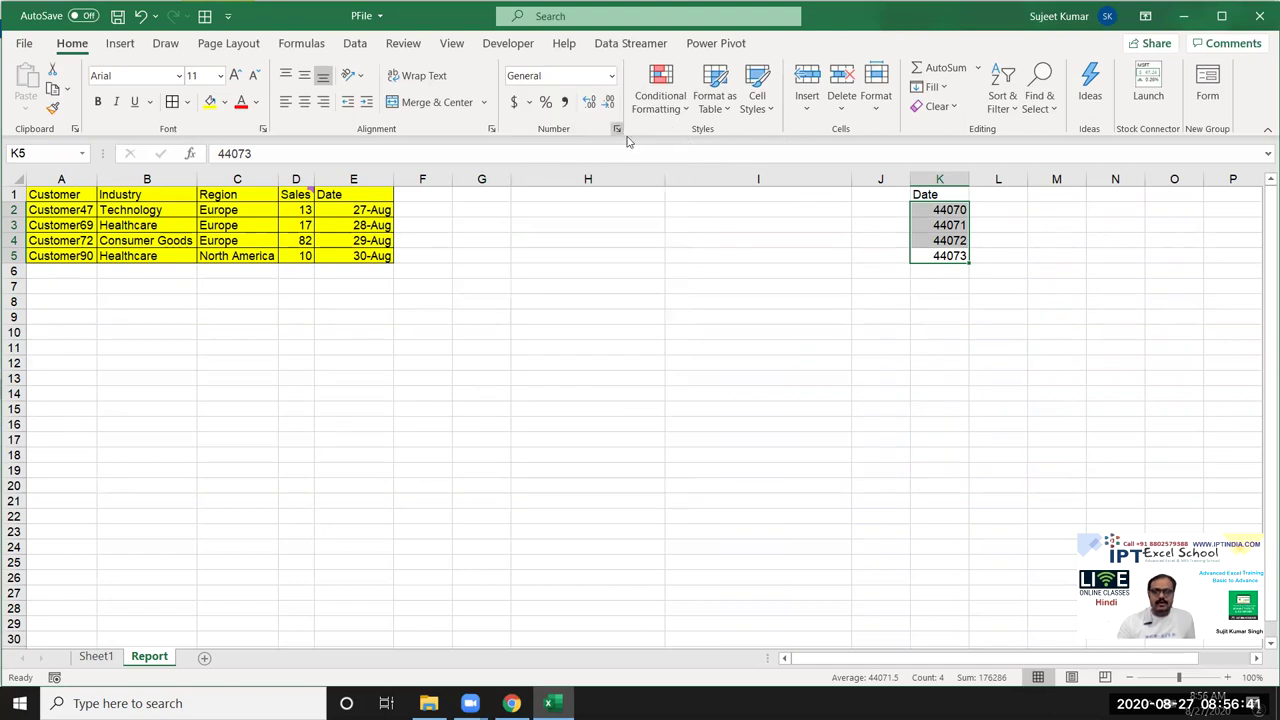
key(ctrl+shift+3)
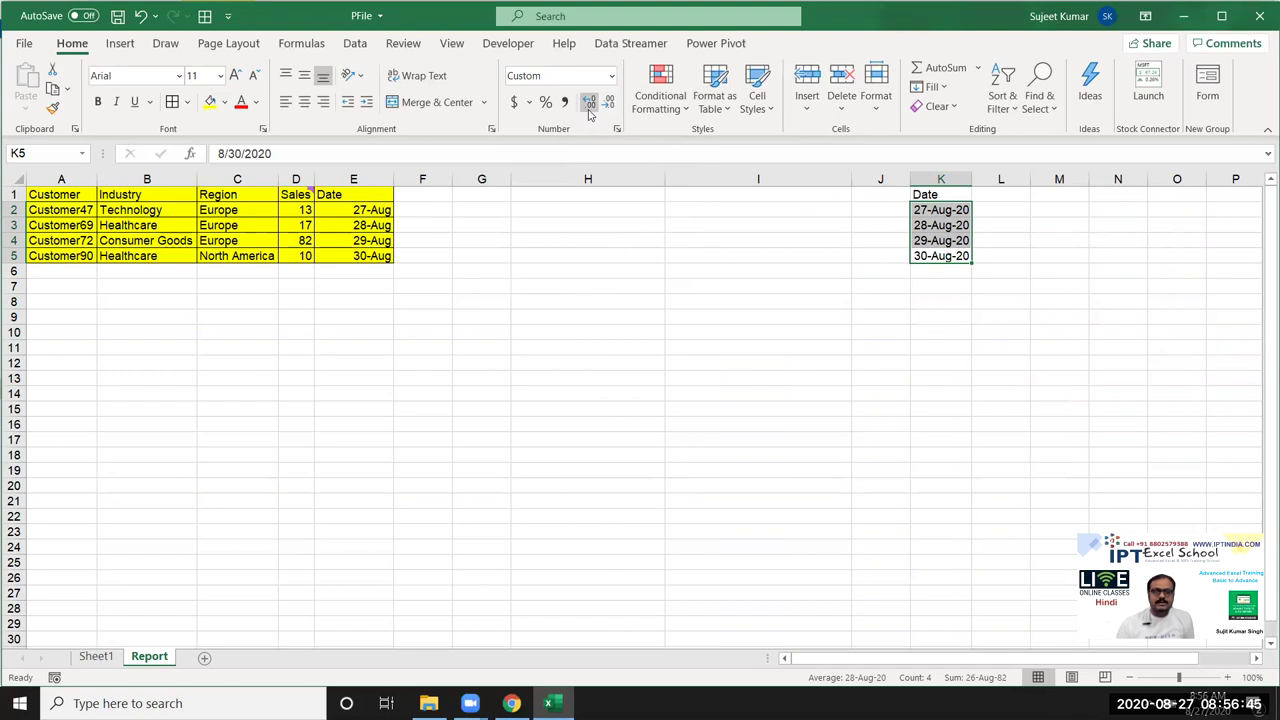
click(617, 129)
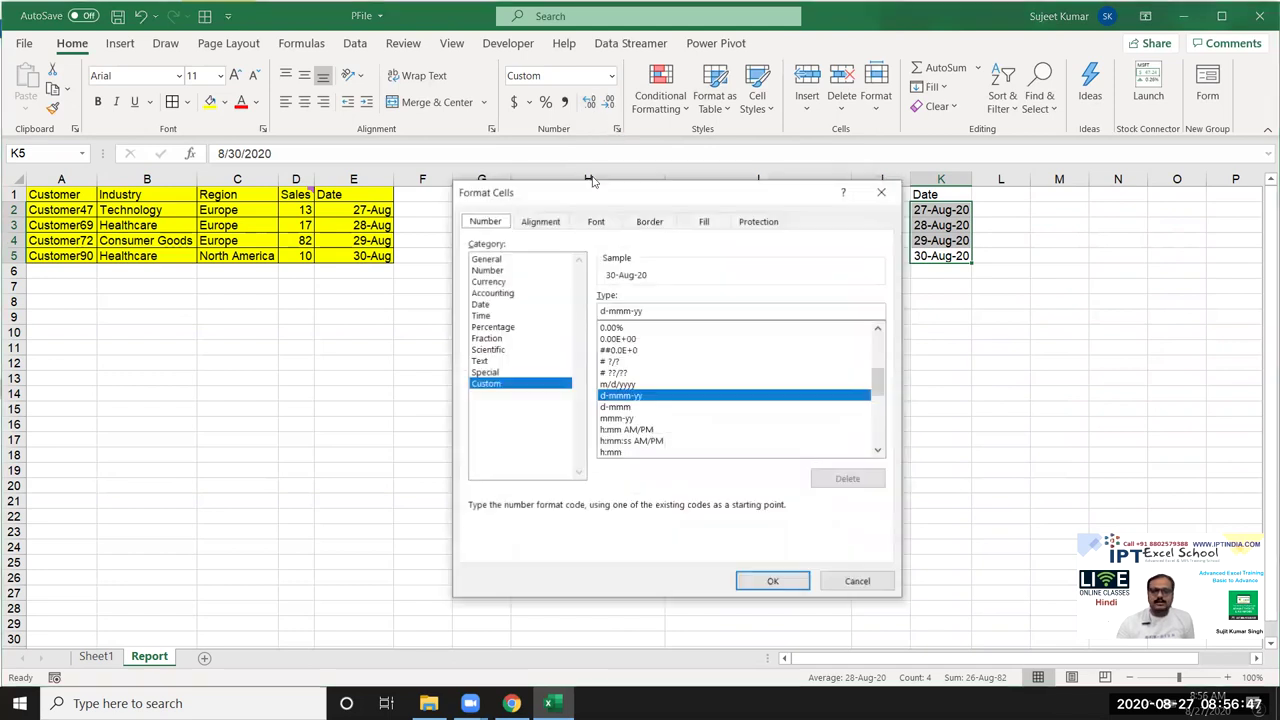
click(502, 316)
click(498, 305)
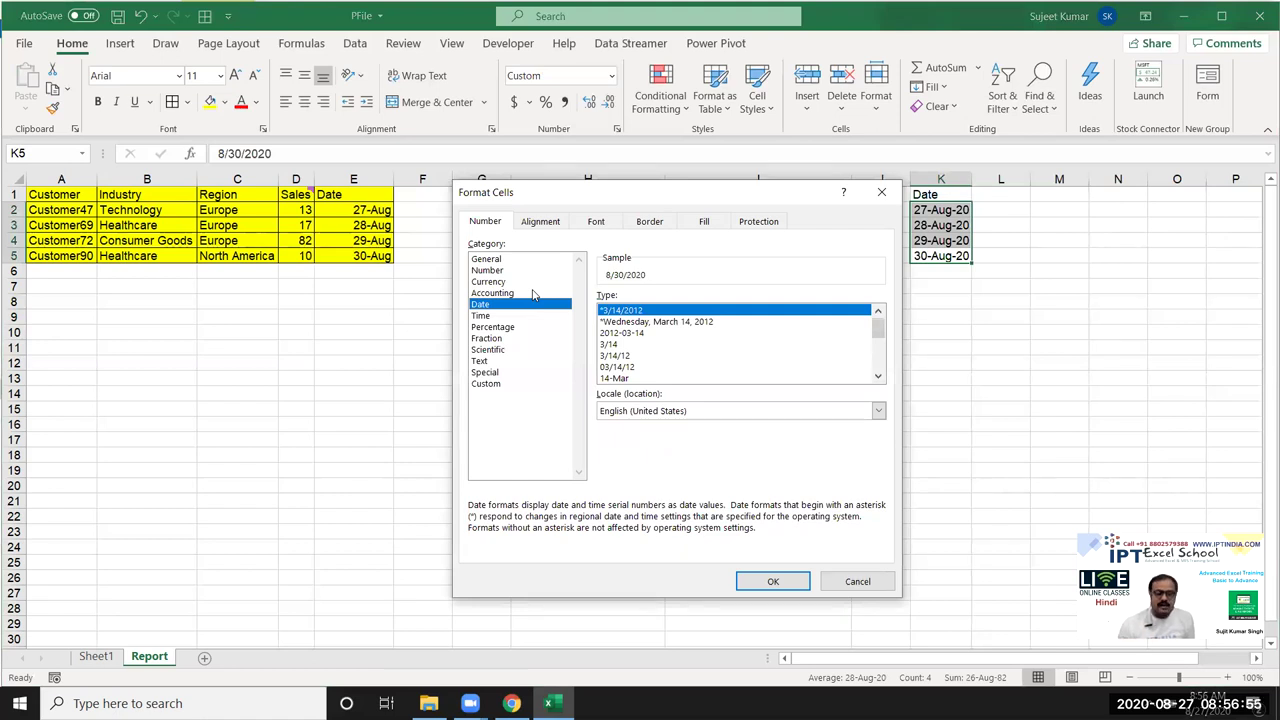
click(765, 583)
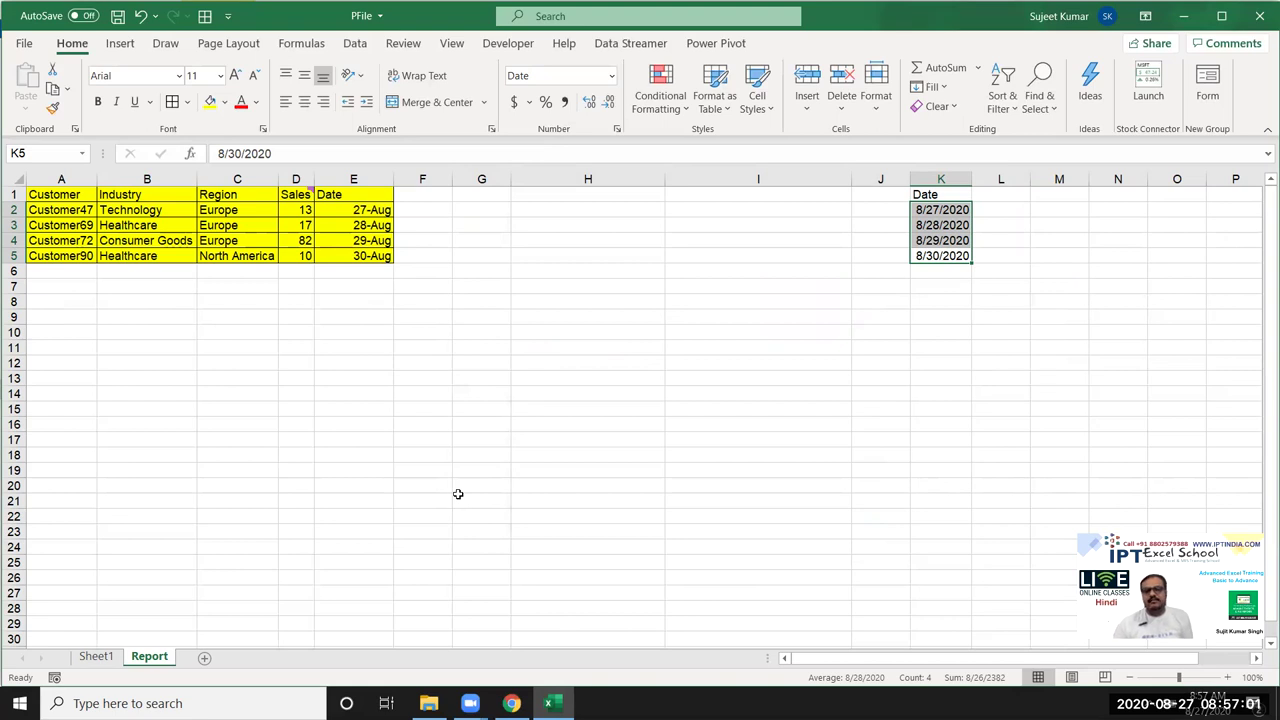
Step: Copy the Date column E1:E5 for pasting at J1
drag(377, 193, 377, 257)
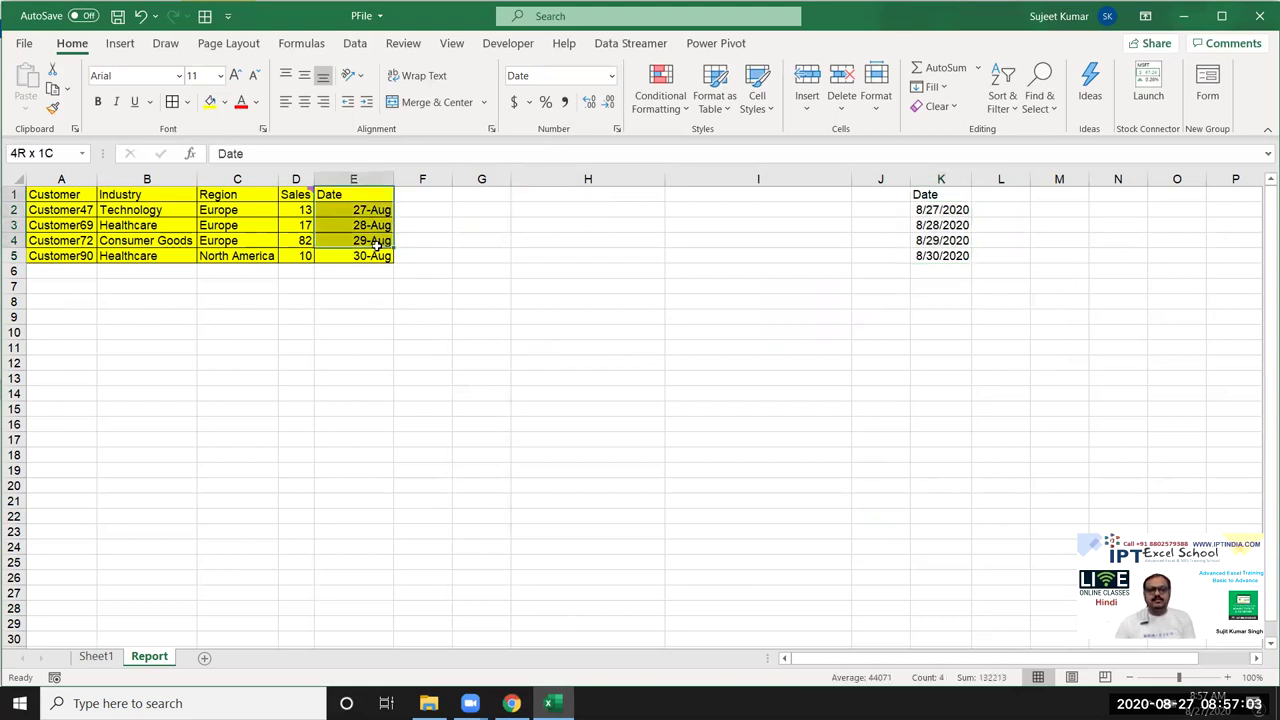
key(ctrl+c)
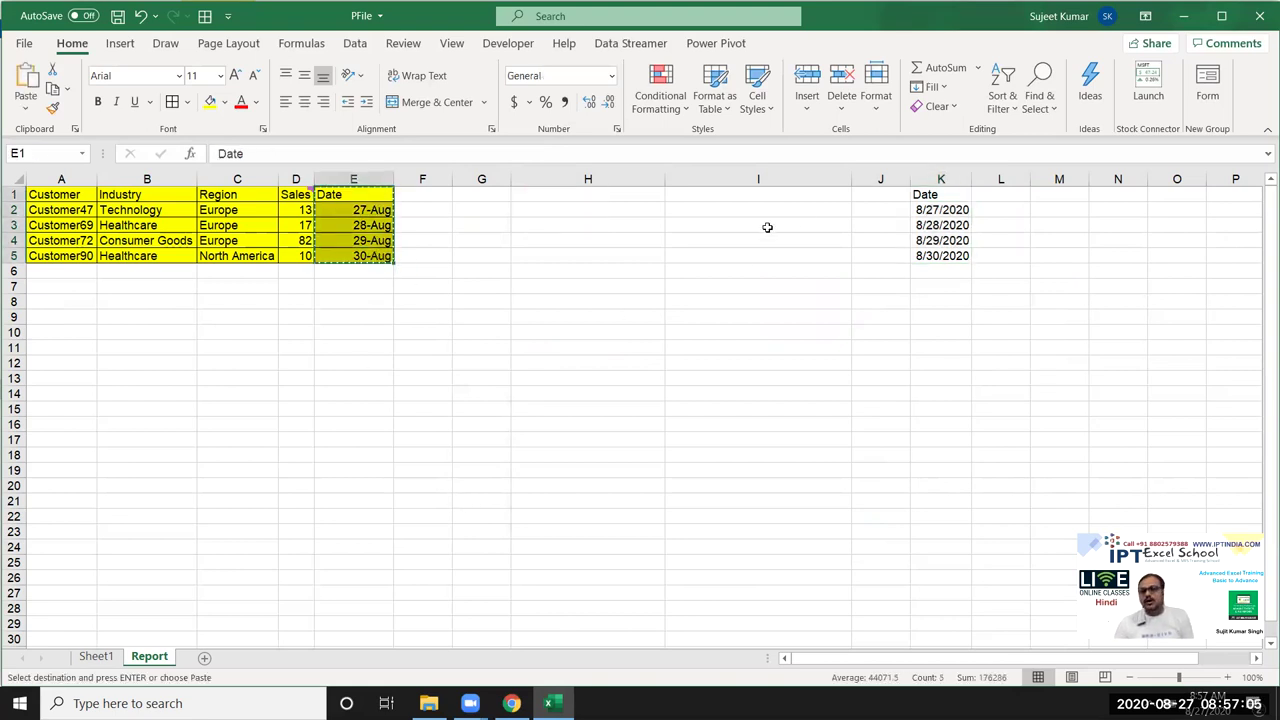
click(871, 196)
right_click(871, 196)
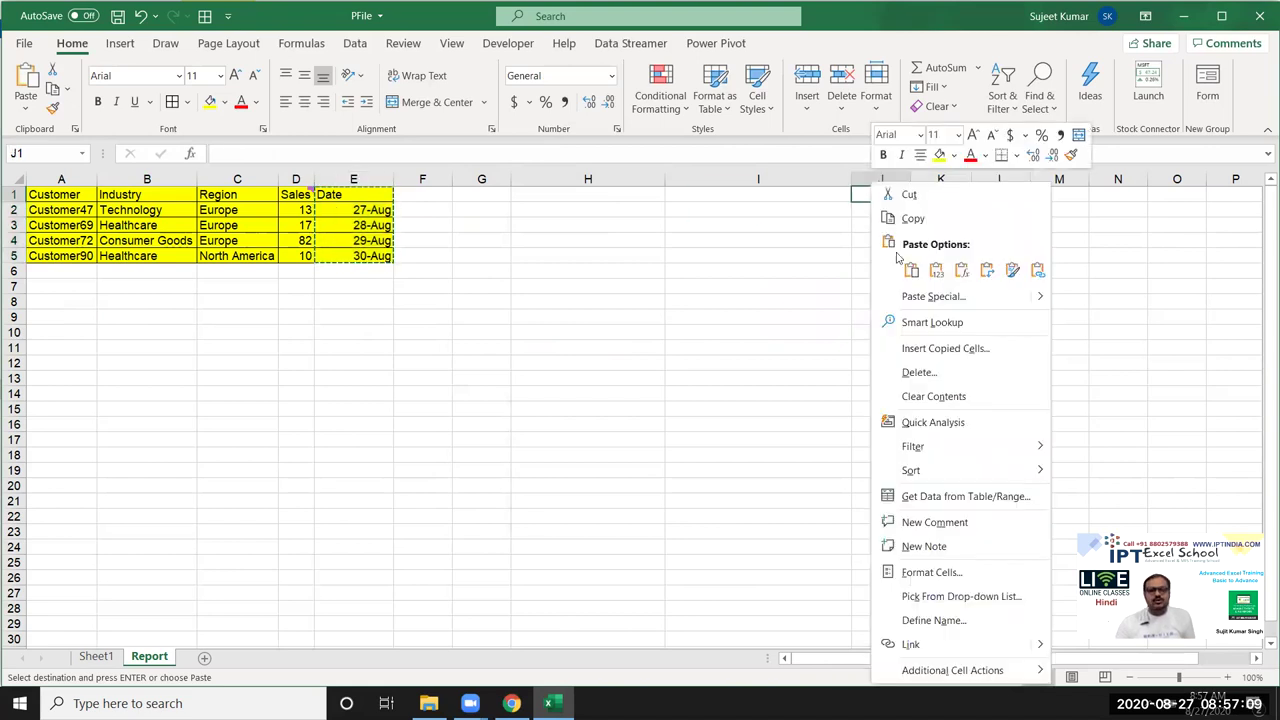
Step: Paste the copied dates into J1:J5 as Values and number formats, keeping 27-Aug to 30-Aug
click(926, 298)
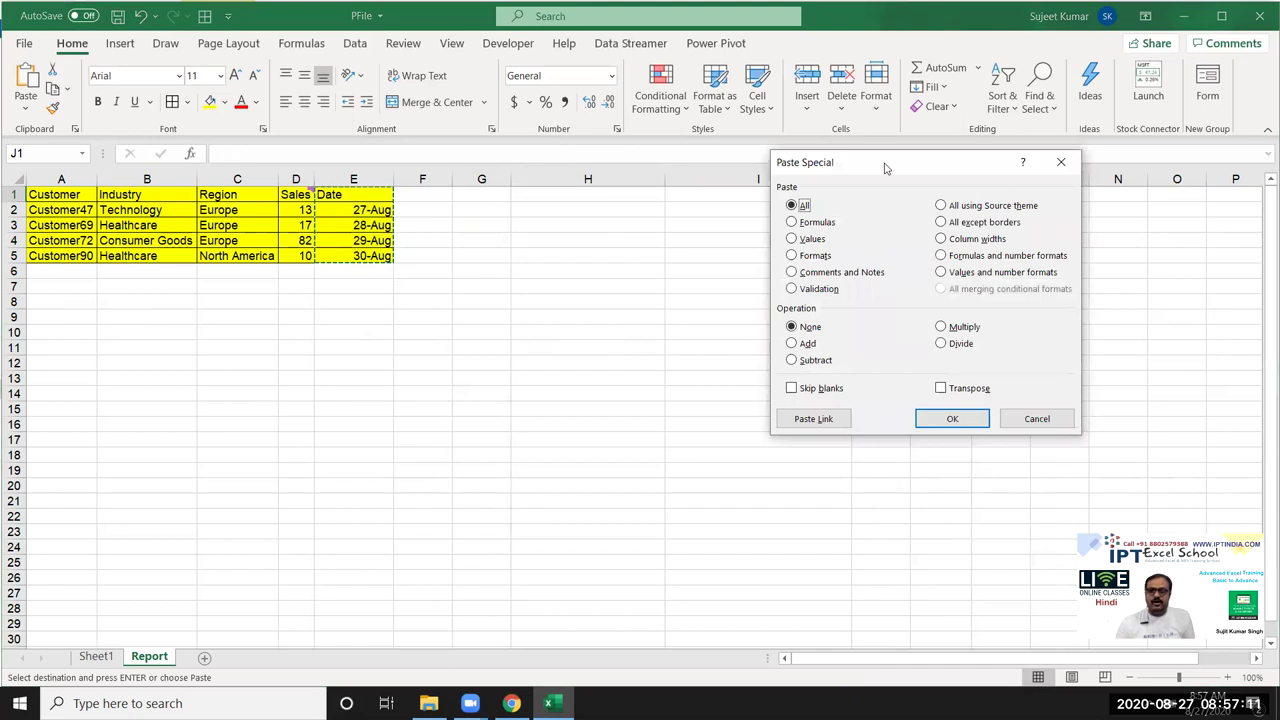
drag(881, 168, 618, 224)
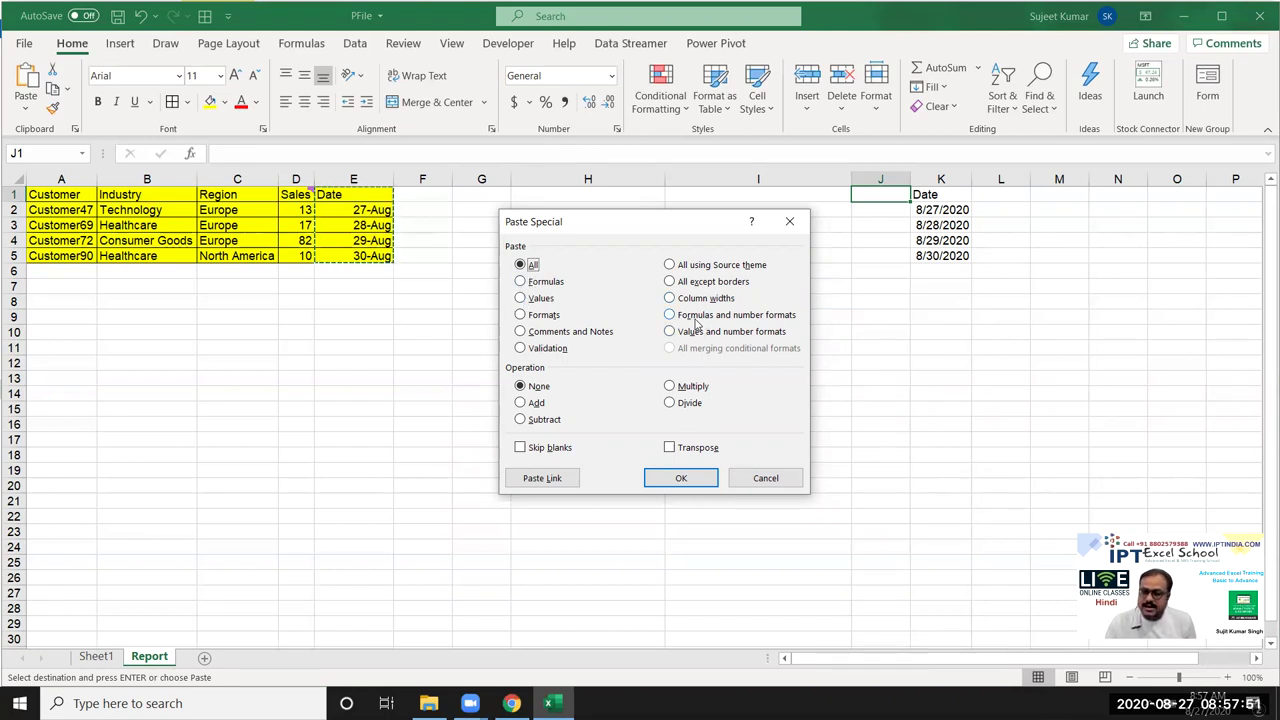
click(697, 333)
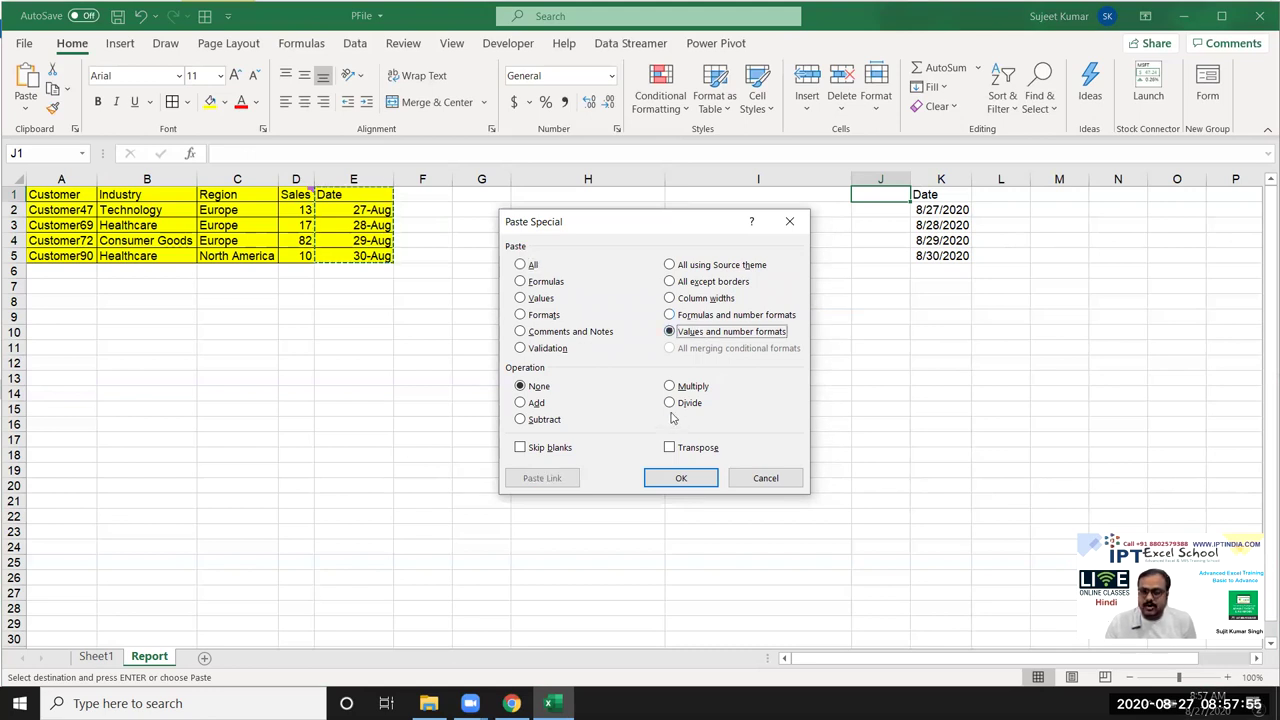
click(700, 473)
click(700, 476)
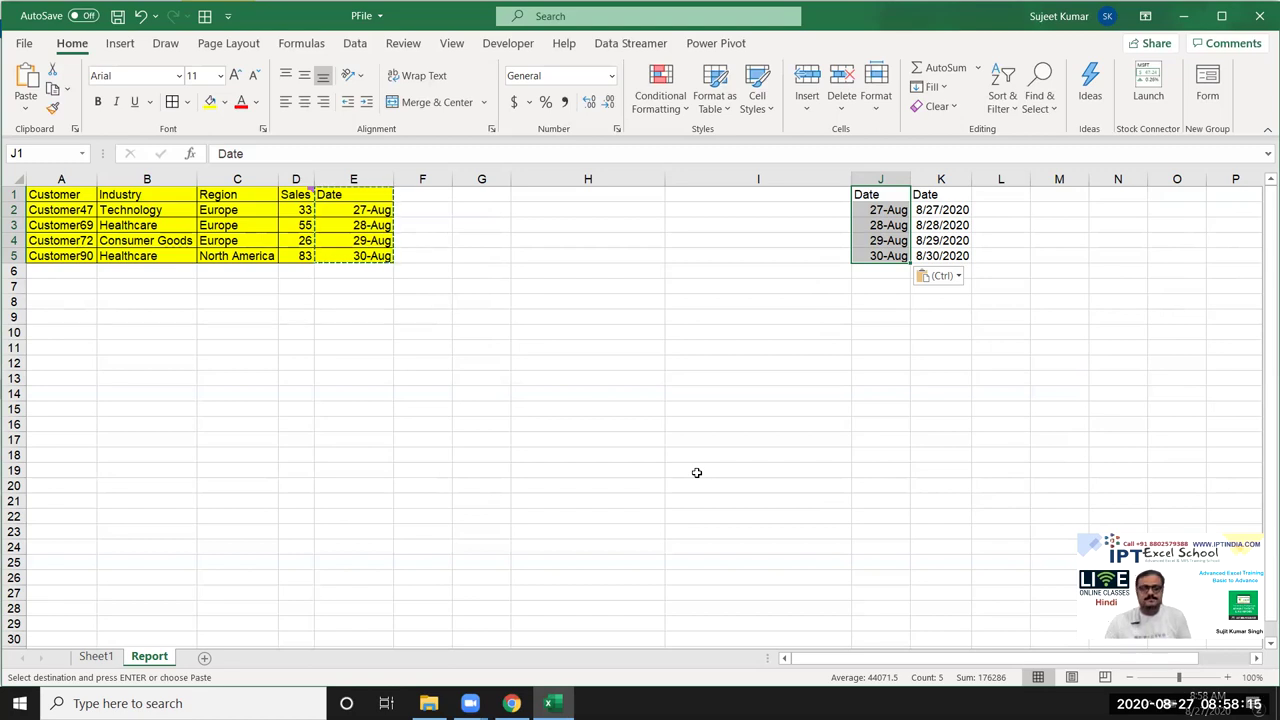
Step: Enter 20 in B19 and 30 in C19
scroll(356, 483, down, 3)
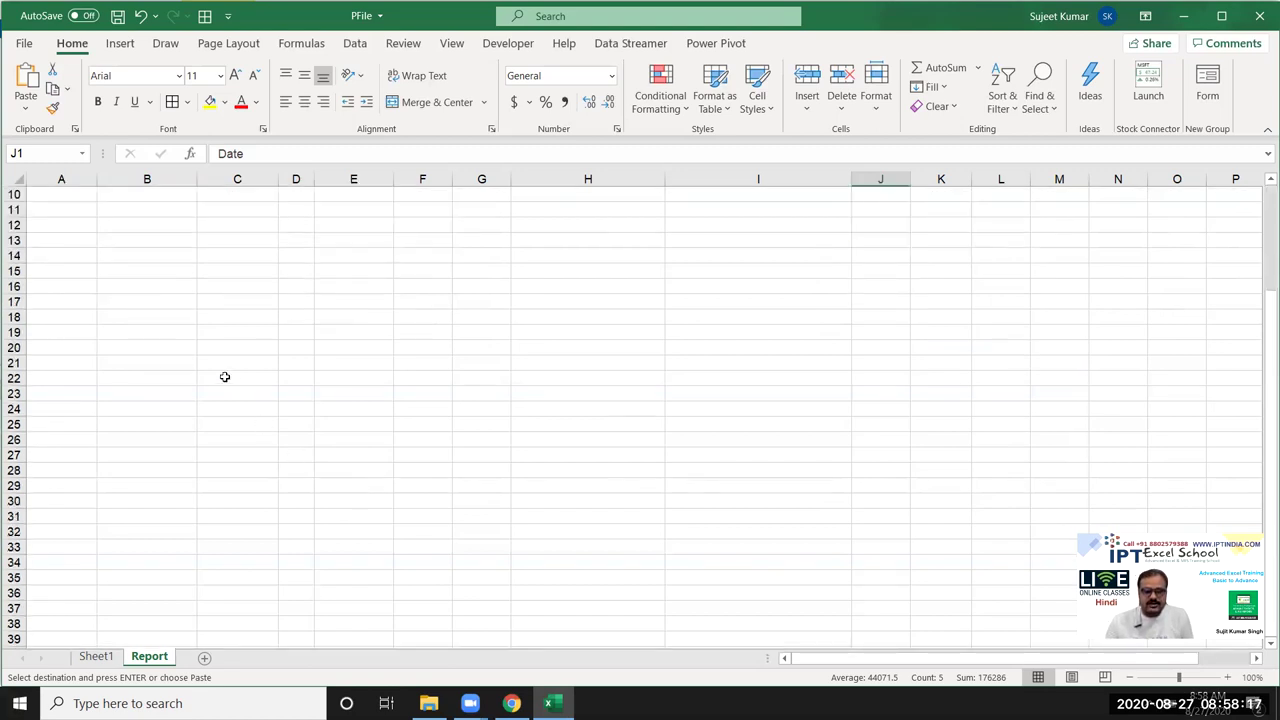
click(140, 332)
text(20)
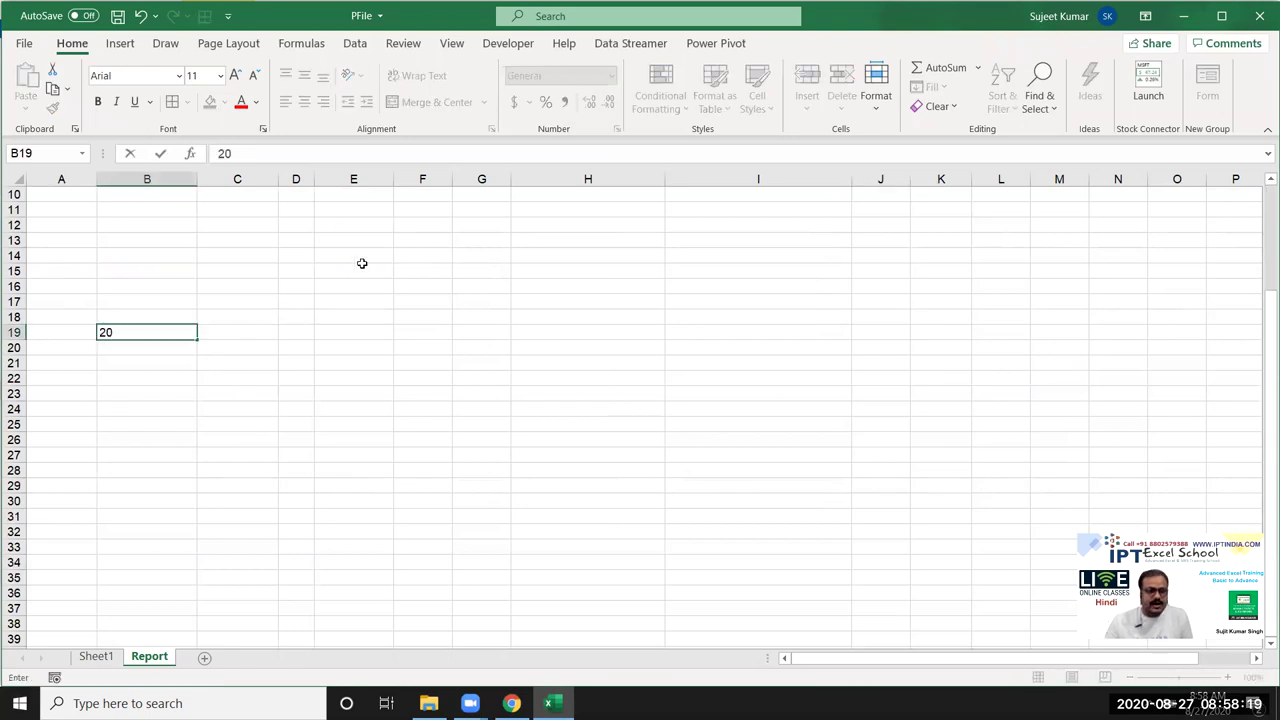
key(Tab)
text(30)
key(ctrl+Return)
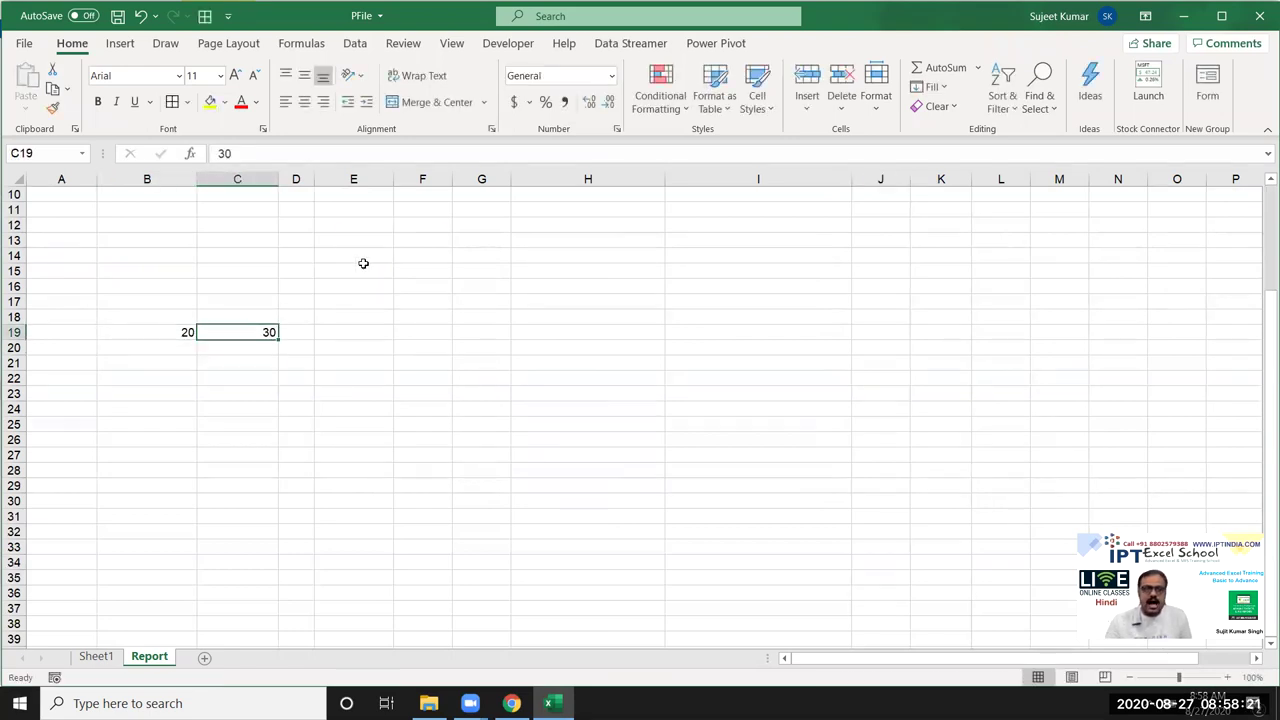
Step: Copy B19's 20, paste it over C19, then undo to restore 30
key(Left)
key(ctrl+c)
key(Right)
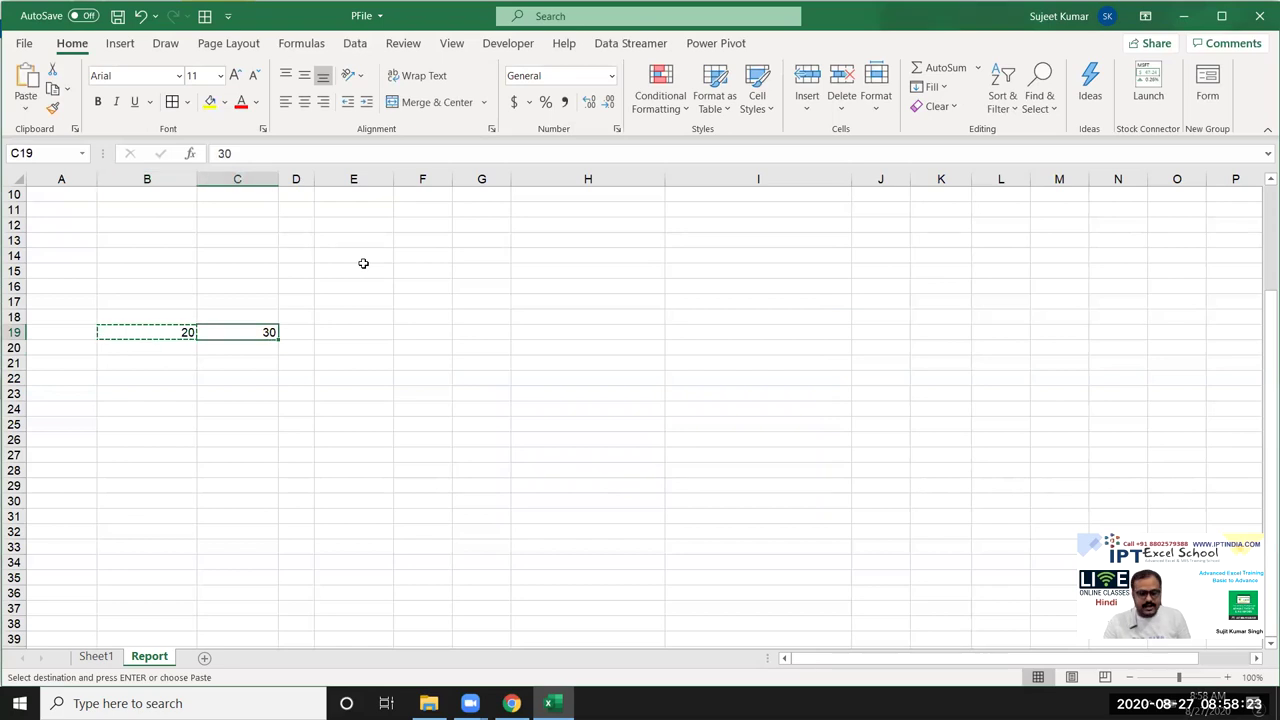
key(ctrl+v)
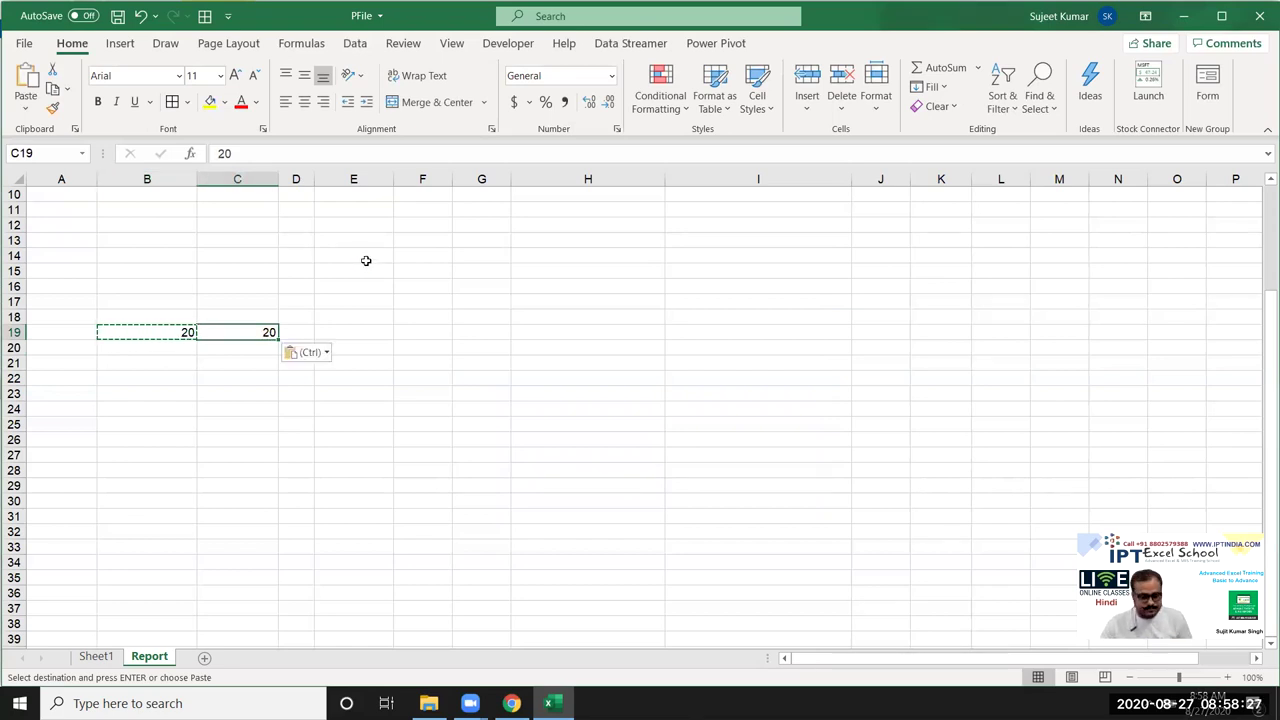
key(ctrl+z)
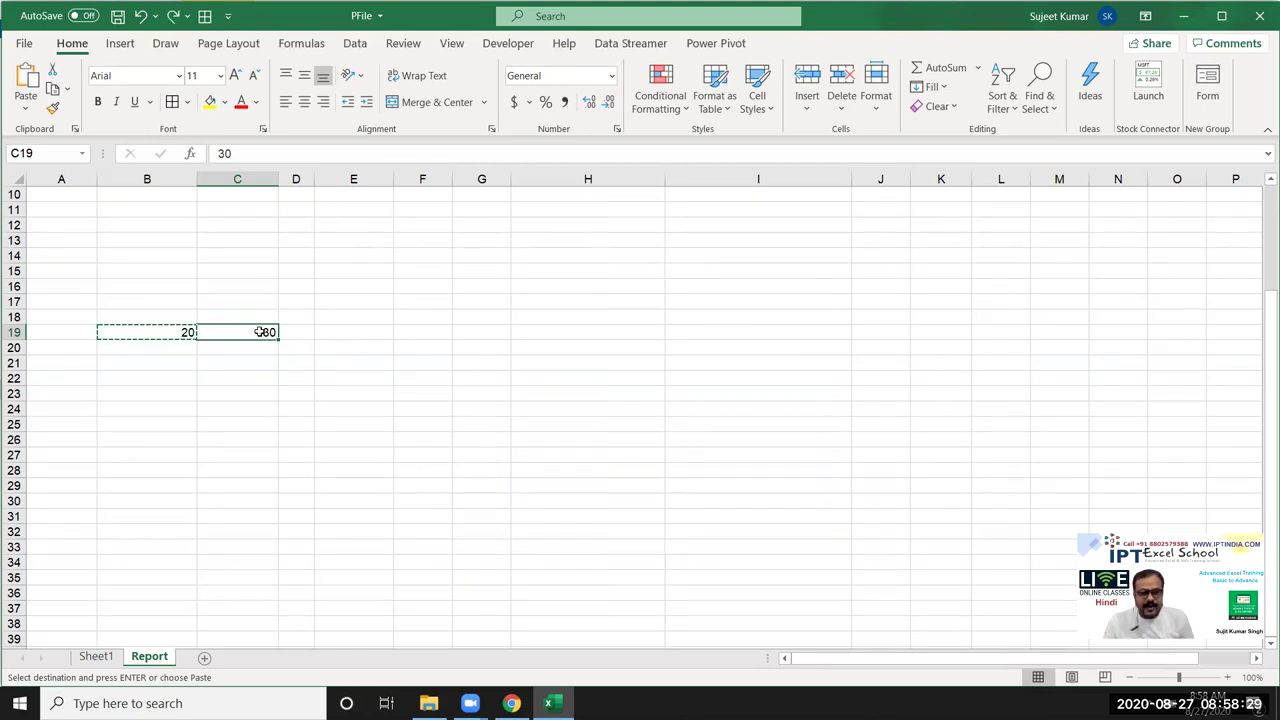
Step: Paste Special Add the copied 20 onto C19 to make 50, then enter 30 in B21
right_click(259, 332)
click(293, 297)
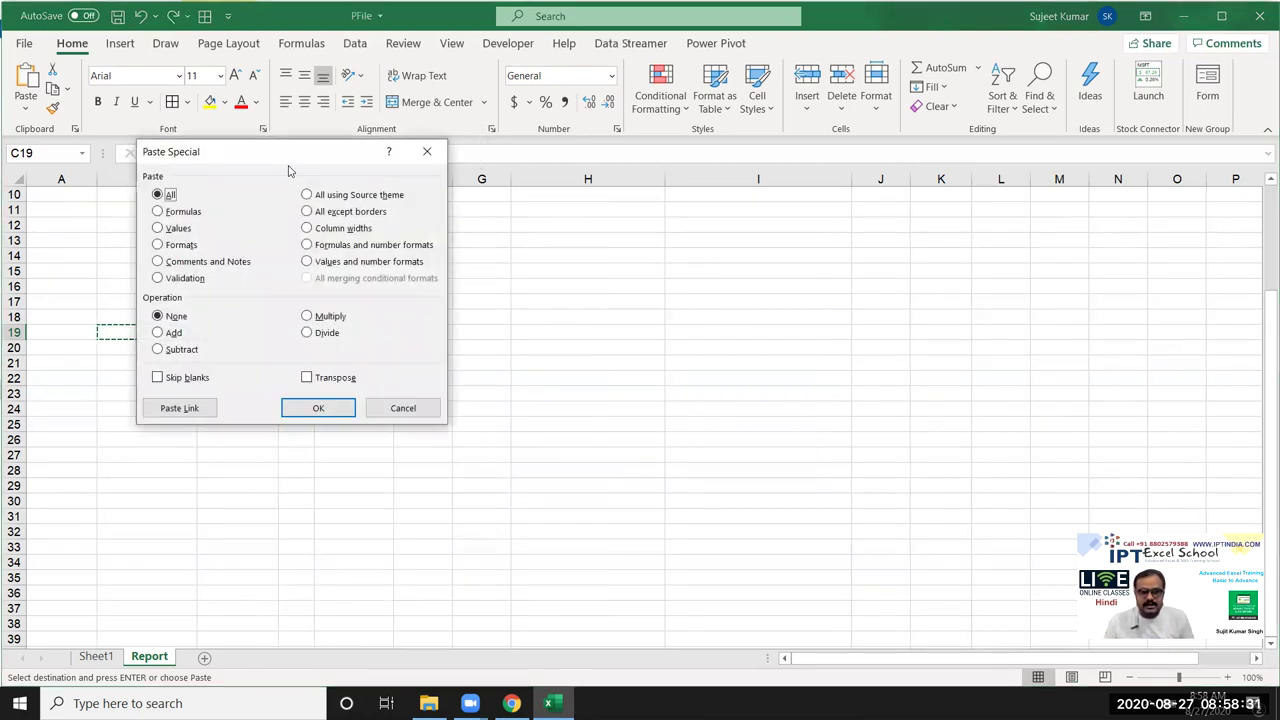
drag(314, 157, 745, 107)
click(600, 283)
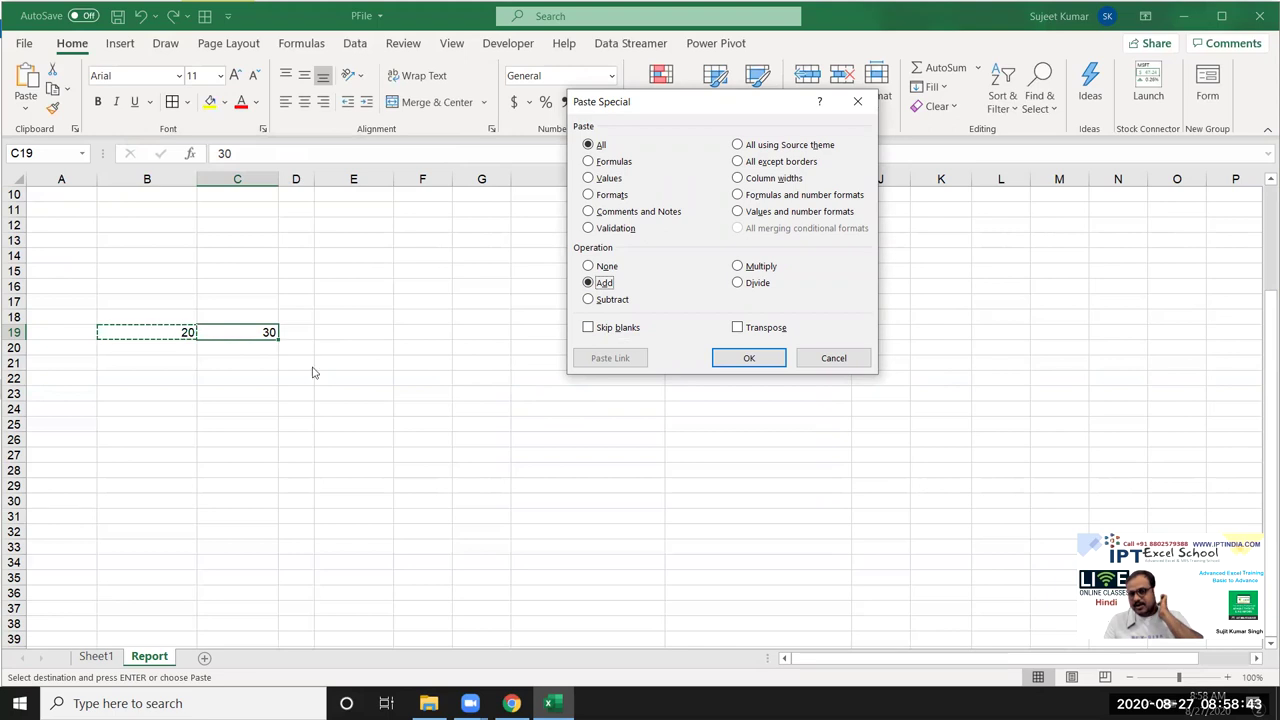
click(748, 360)
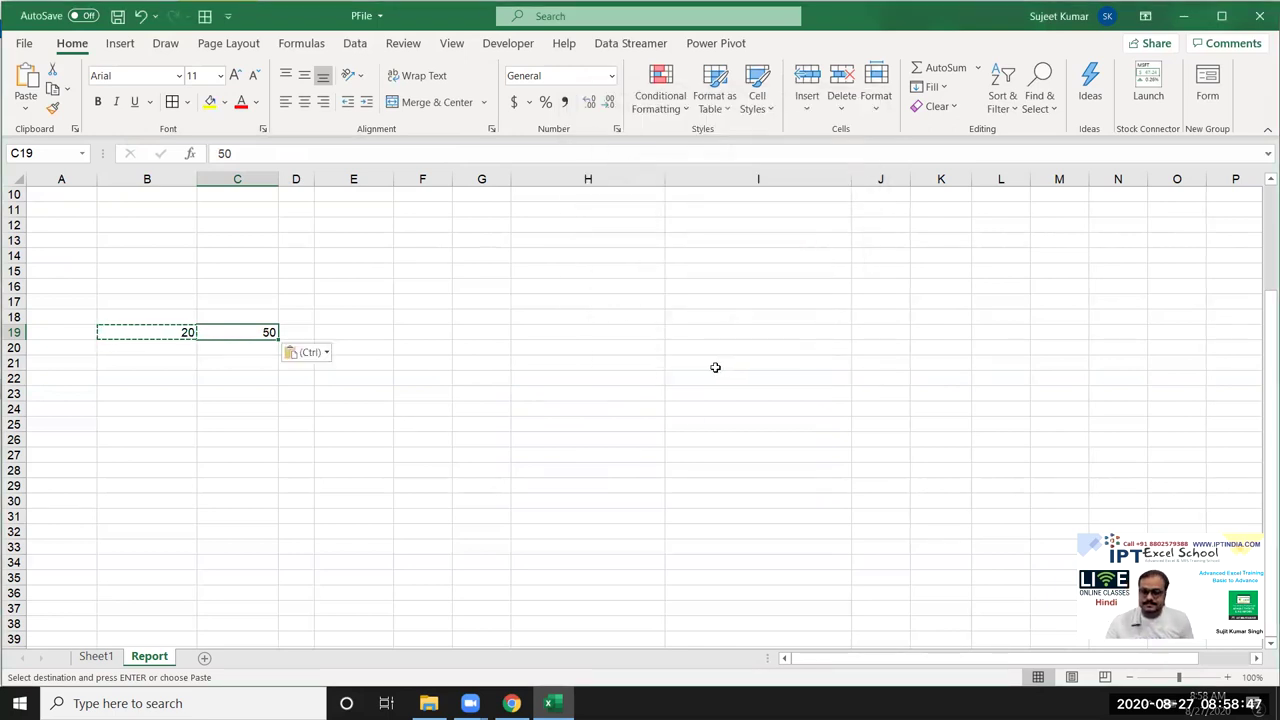
click(151, 366)
text(30)
key(Tab)
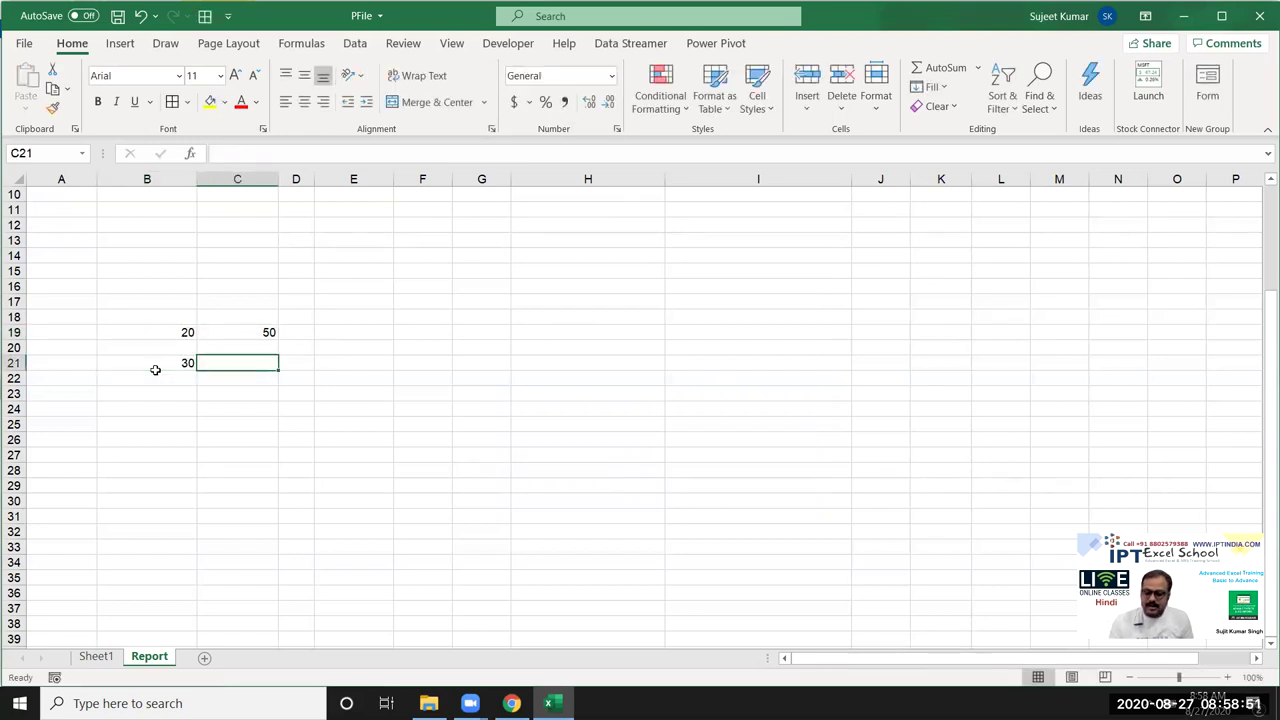
Step: Enter 10 in C21 and copy the 30 from B21
text(10)
key(Tab)
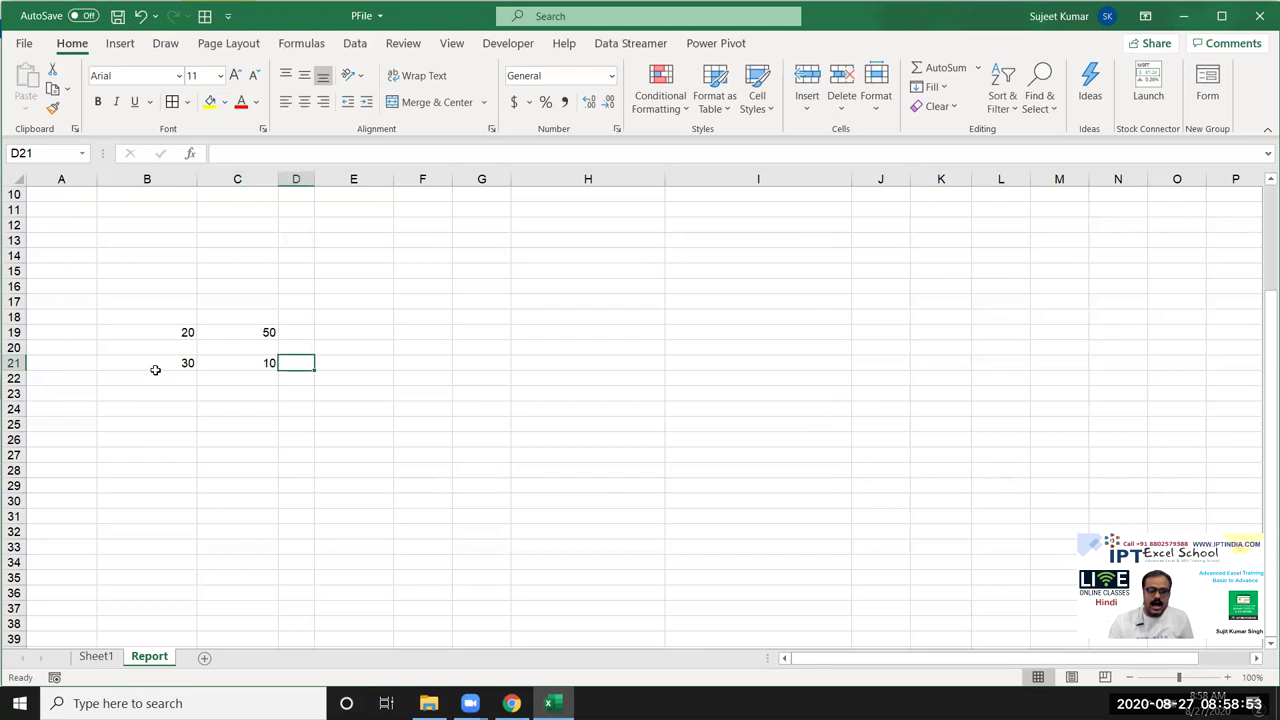
key(Left)
key(ctrl+c)
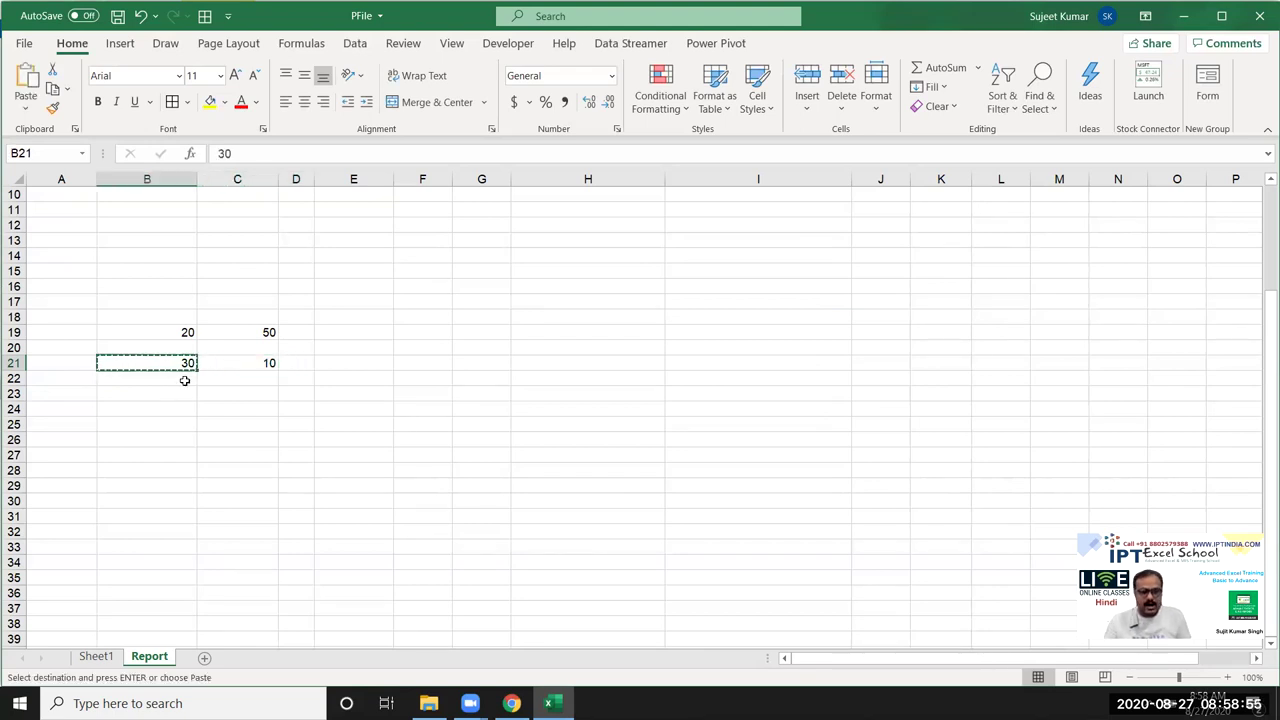
Step: Paste Special Multiply the 30 onto C21 to make 300, then reopen Paste Special
click(235, 363)
right_click(235, 363)
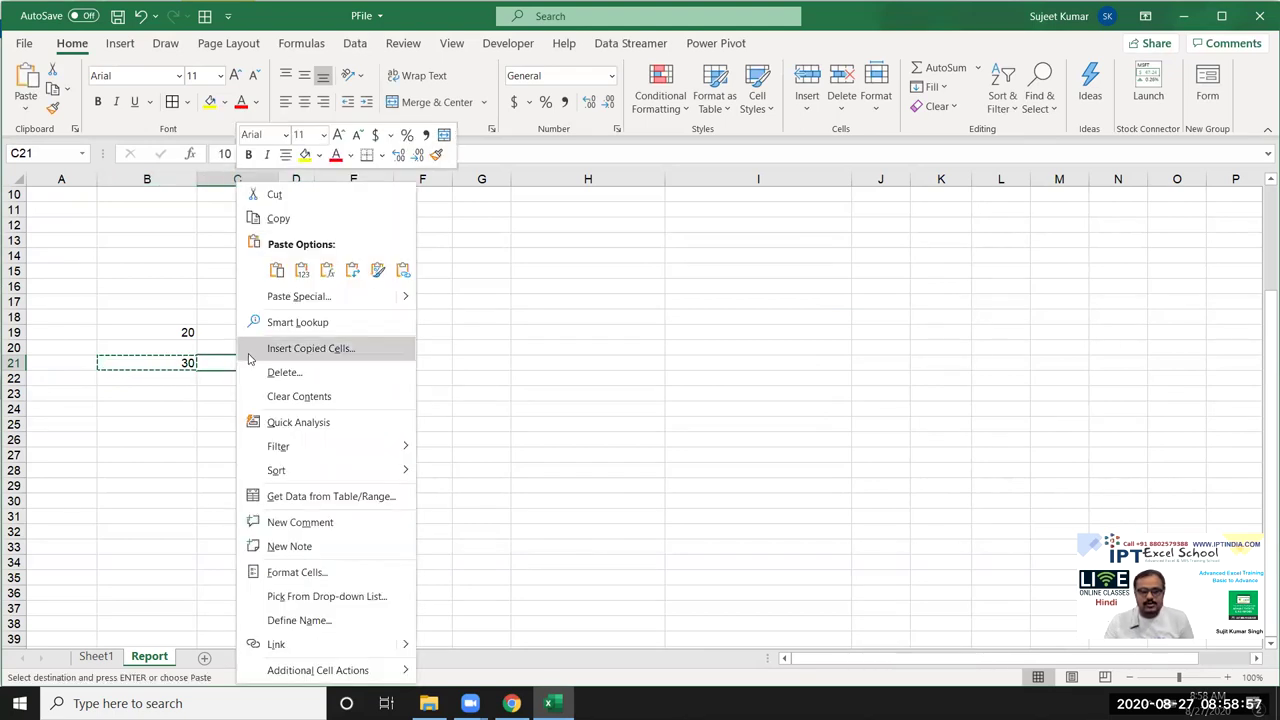
click(278, 298)
click(292, 325)
drag(281, 157, 581, 148)
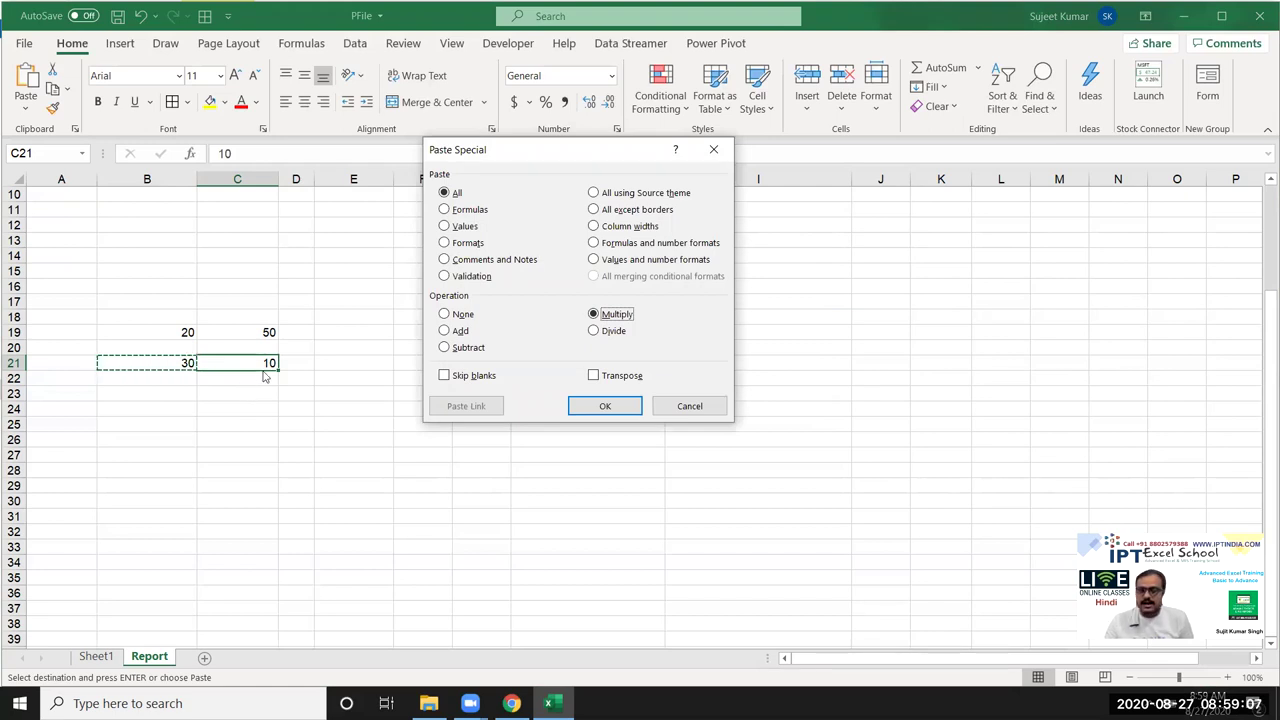
click(606, 410)
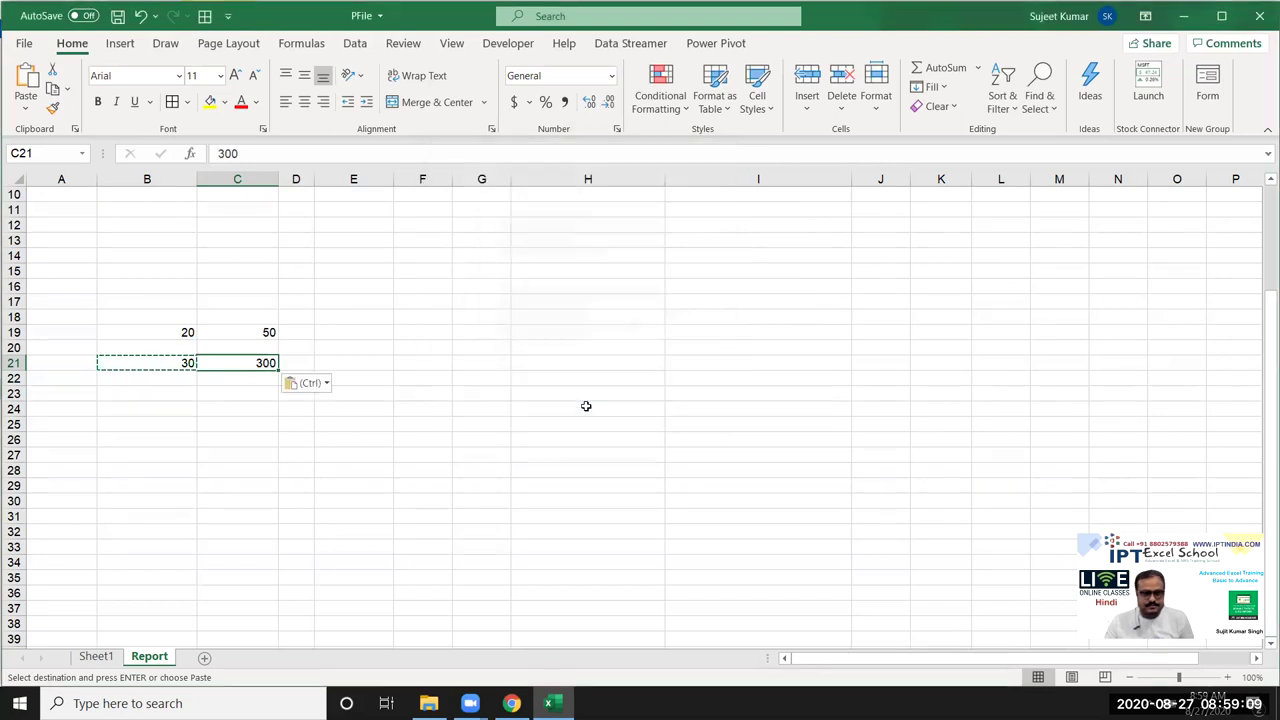
right_click(266, 362)
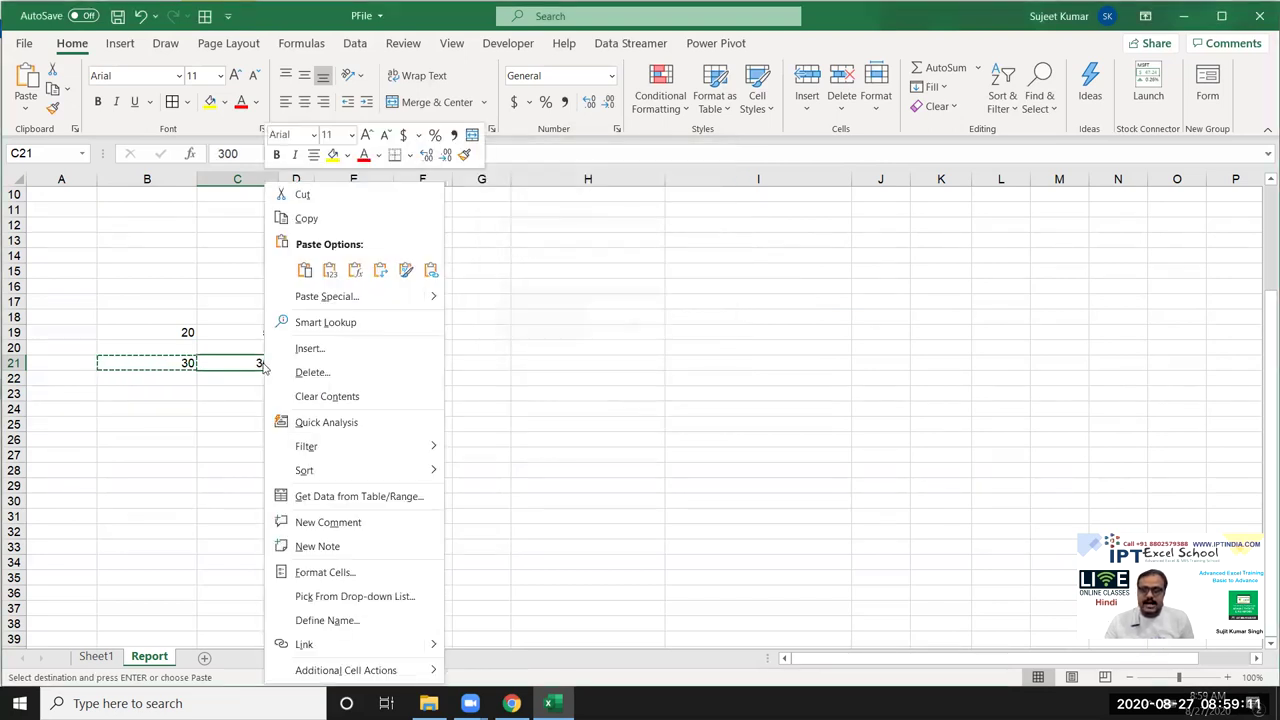
click(328, 298)
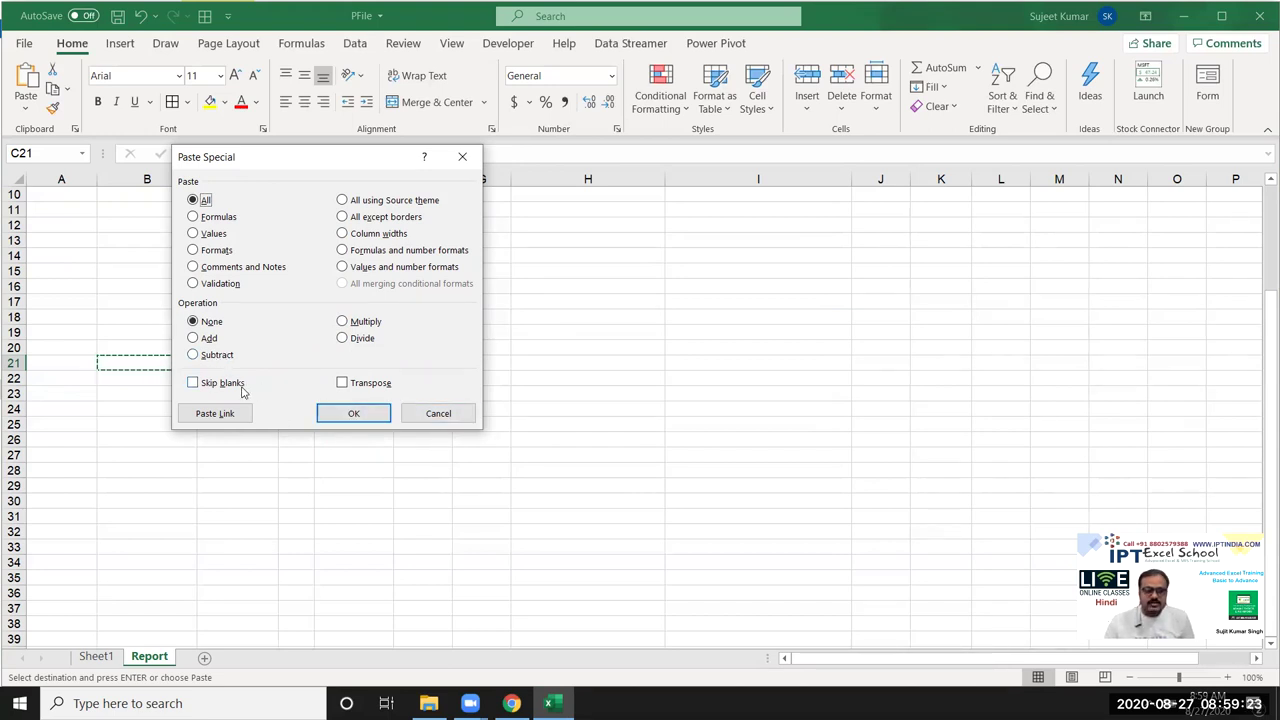
Step: Close the Paste Special dialog without pasting and cancel the pending copy
click(436, 414)
key(Escape)
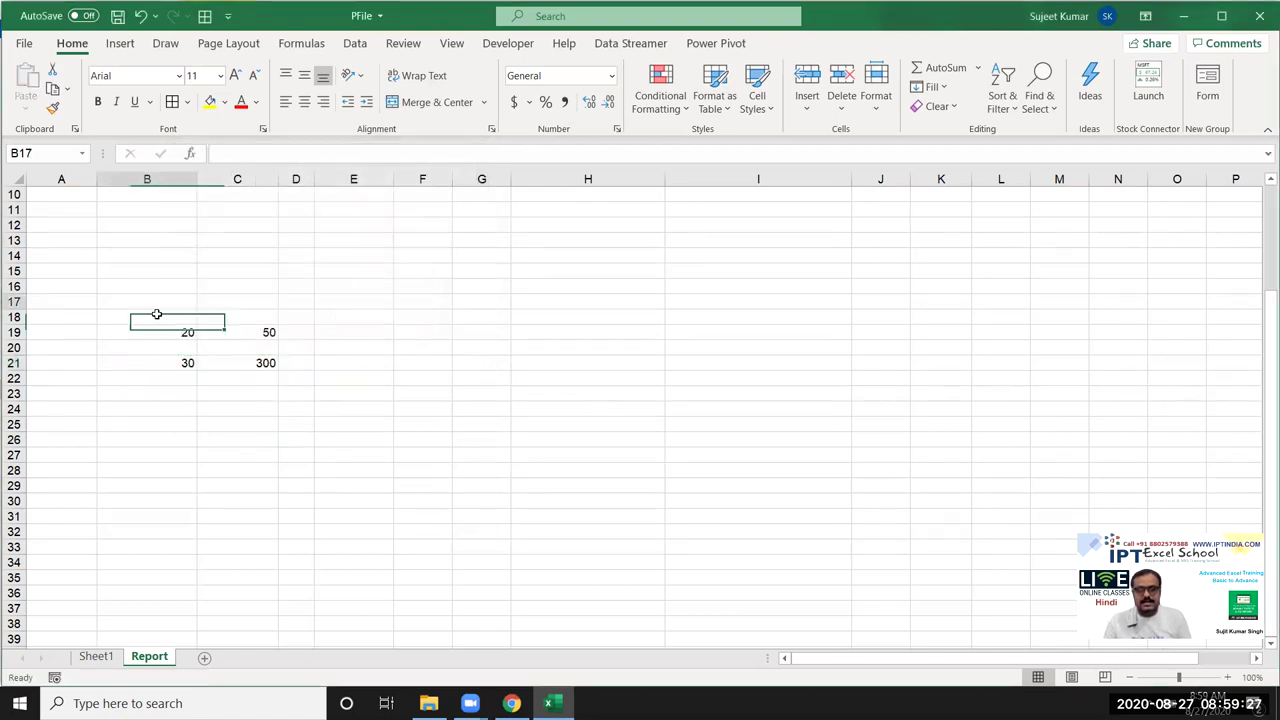
drag(155, 305, 306, 397)
scroll(106, 331, up, 3)
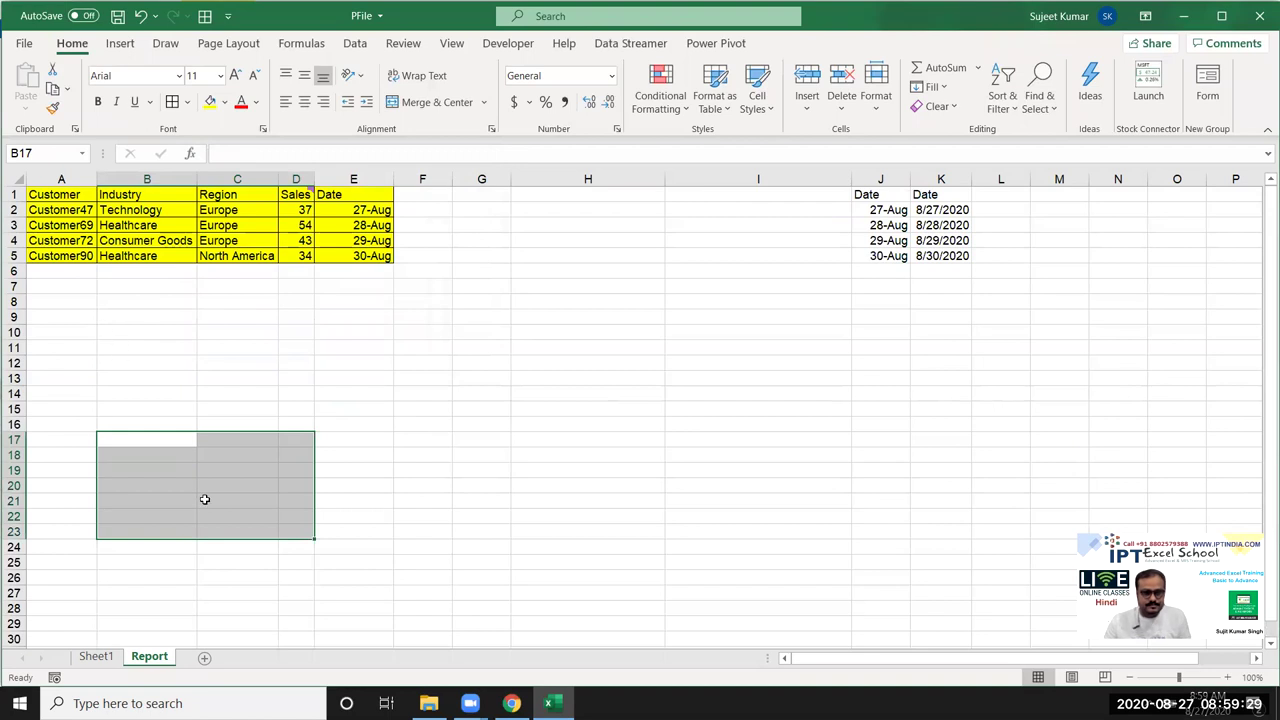
Step: Copy Sheet1's MRP column and paste it into column A of a new sheet
click(109, 661)
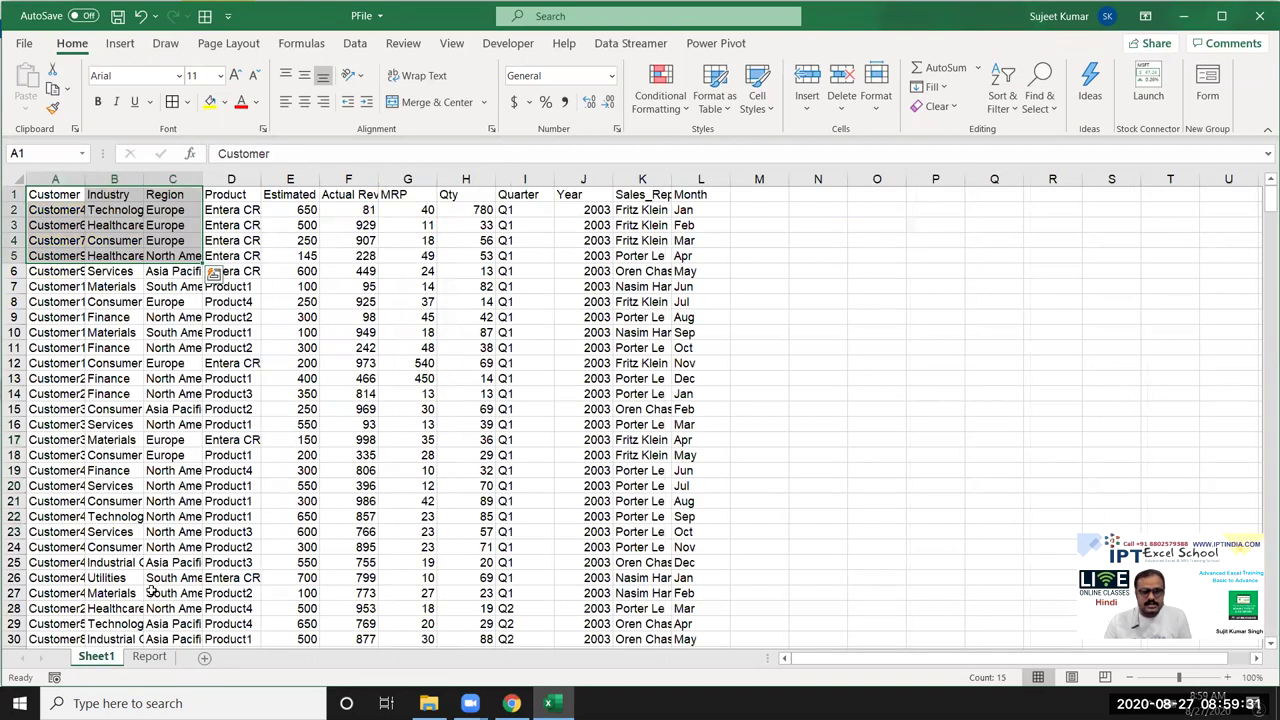
click(408, 179)
key(ctrl+c)
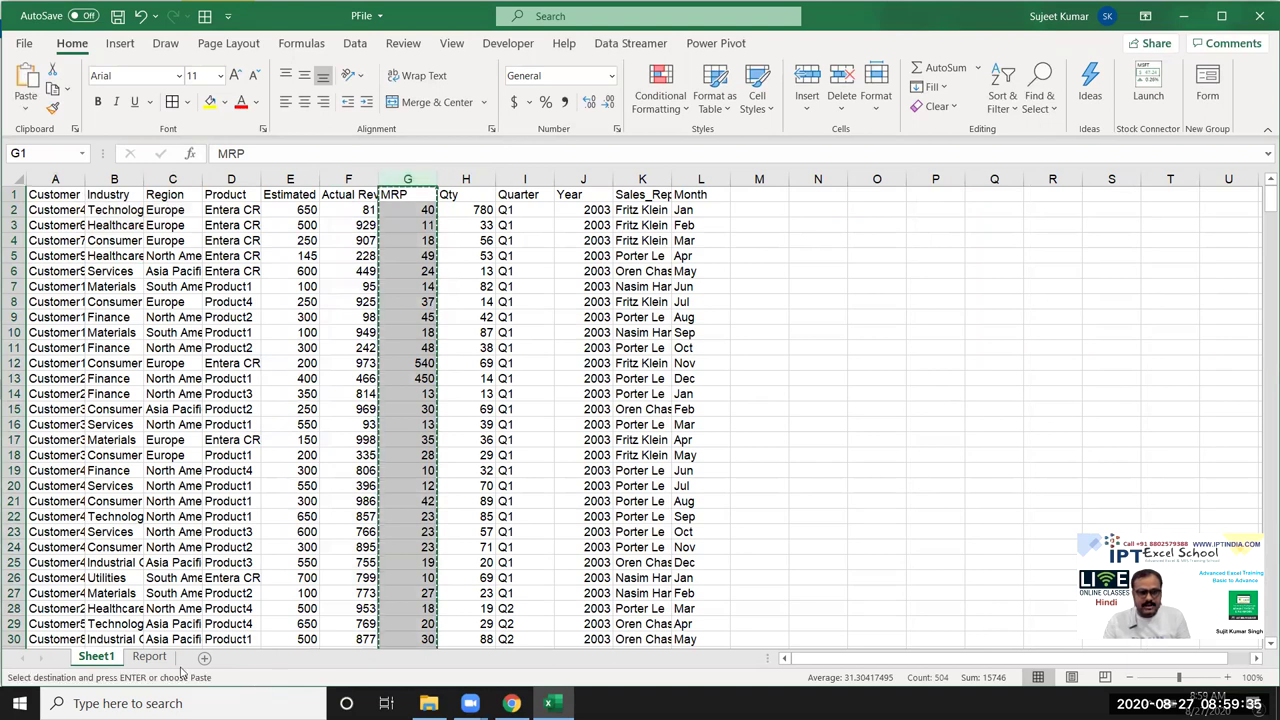
click(204, 657)
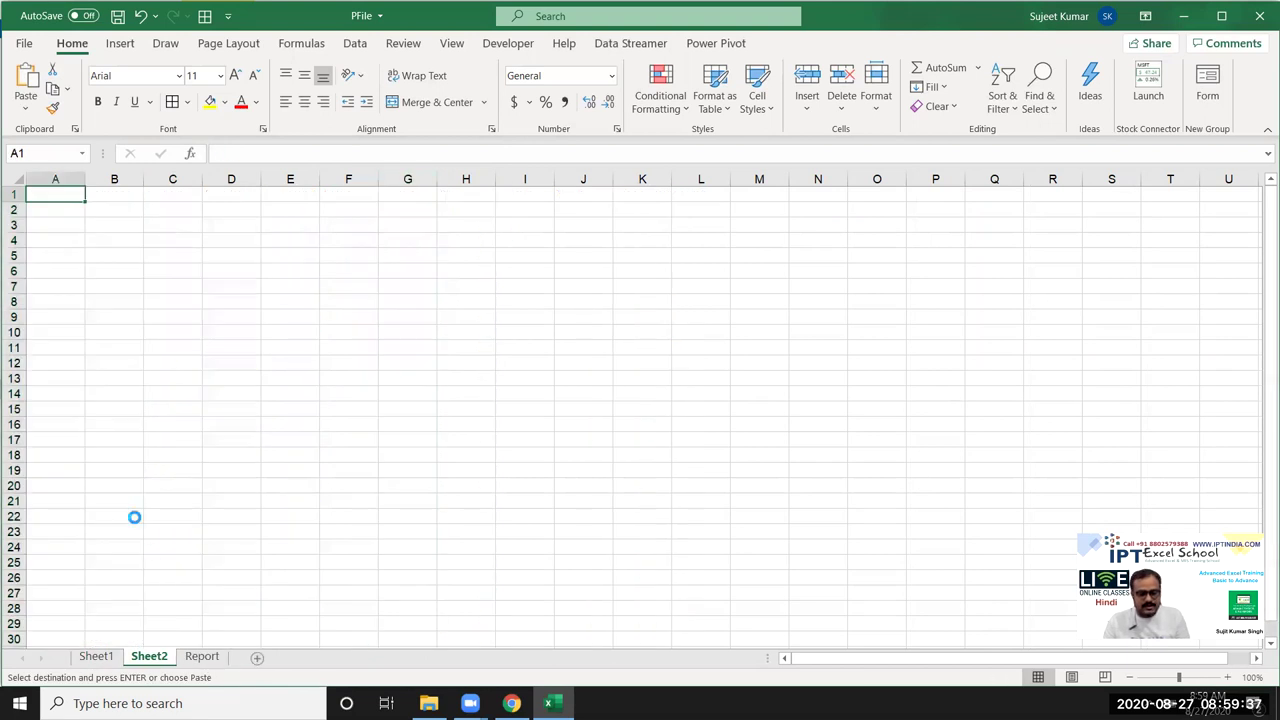
key(ctrl+v)
Step: Enter 54 in B12 and 45 in B13 beside the MRP values
click(70, 332)
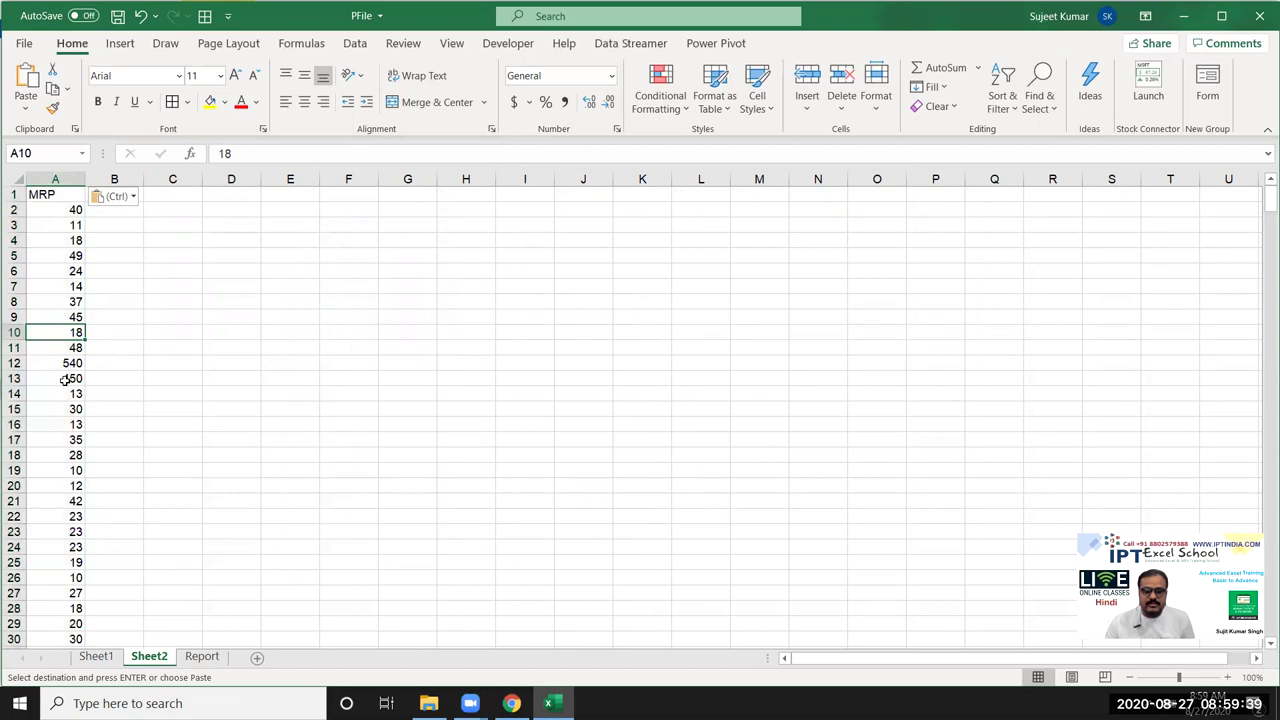
click(57, 365)
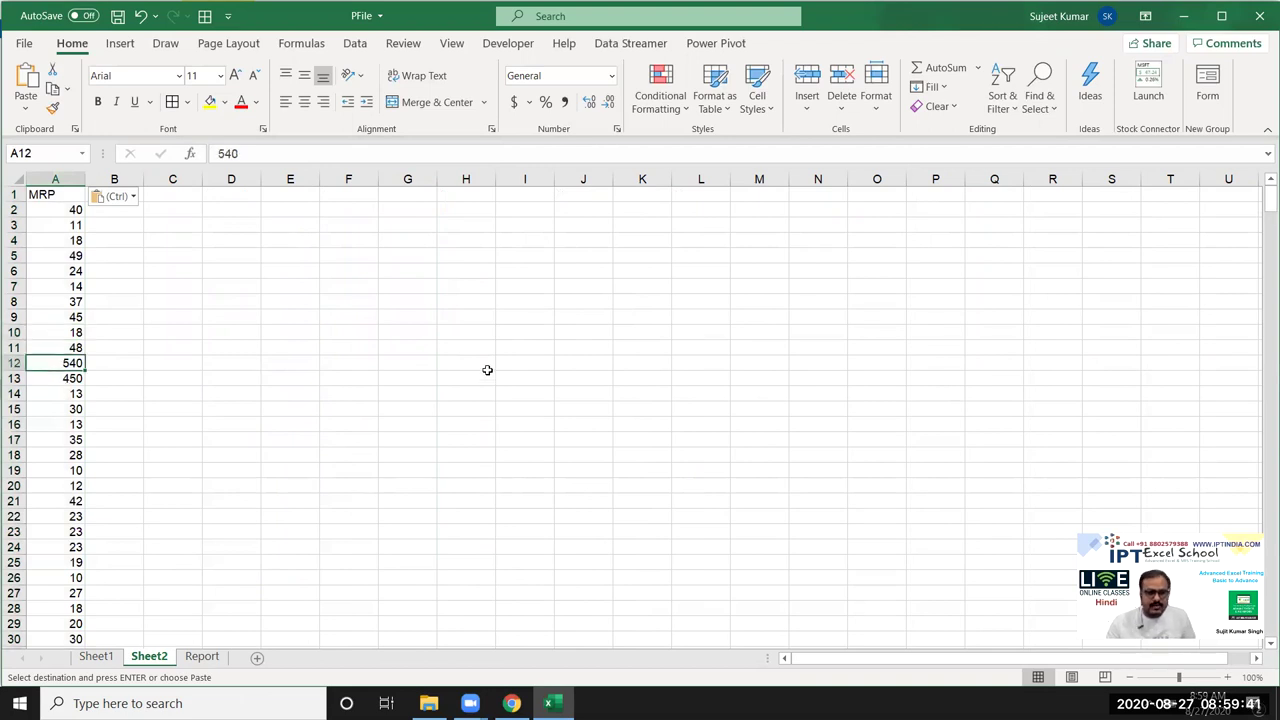
key(Right)
key(Escape)
text(54)
key(Return)
text(45)
key(Return)
key(Down)
key(Down)
Step: Add scattered values 21, 91 and 225 further down column B, then select column A
key(Down)
key(Down)
key(Down)
key(Down)
key(Up)
key(Down)
text(21)
key(Return)
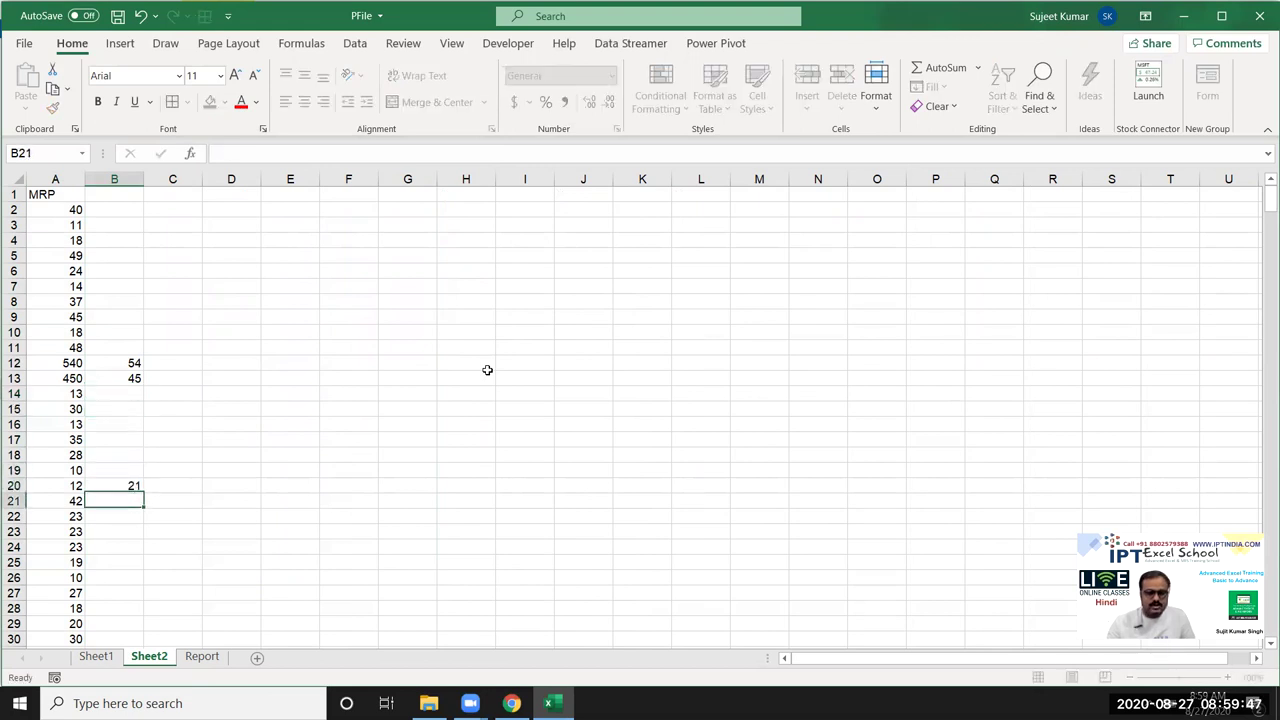
key(Down)
key(Down)
key(Down)
key(Down)
text(9)
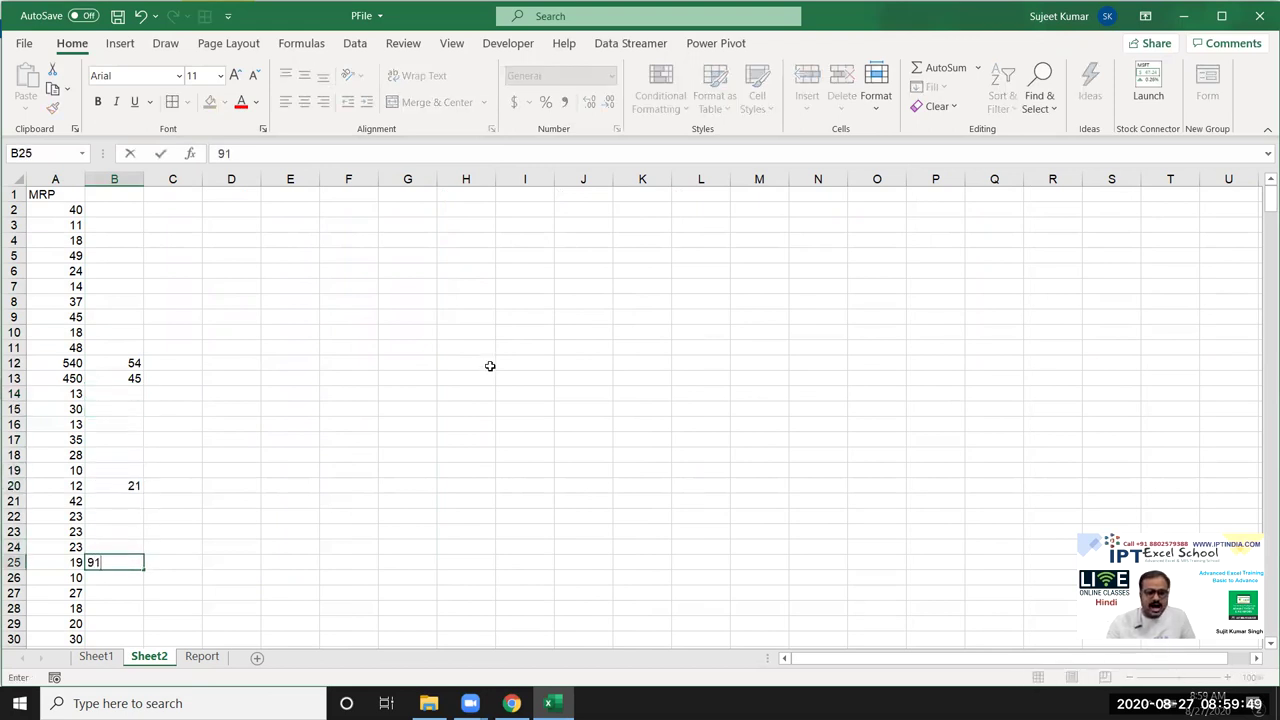
key(Return)
key(Down)
key(Down)
key(Down)
key(Down)
key(Down)
key(Down)
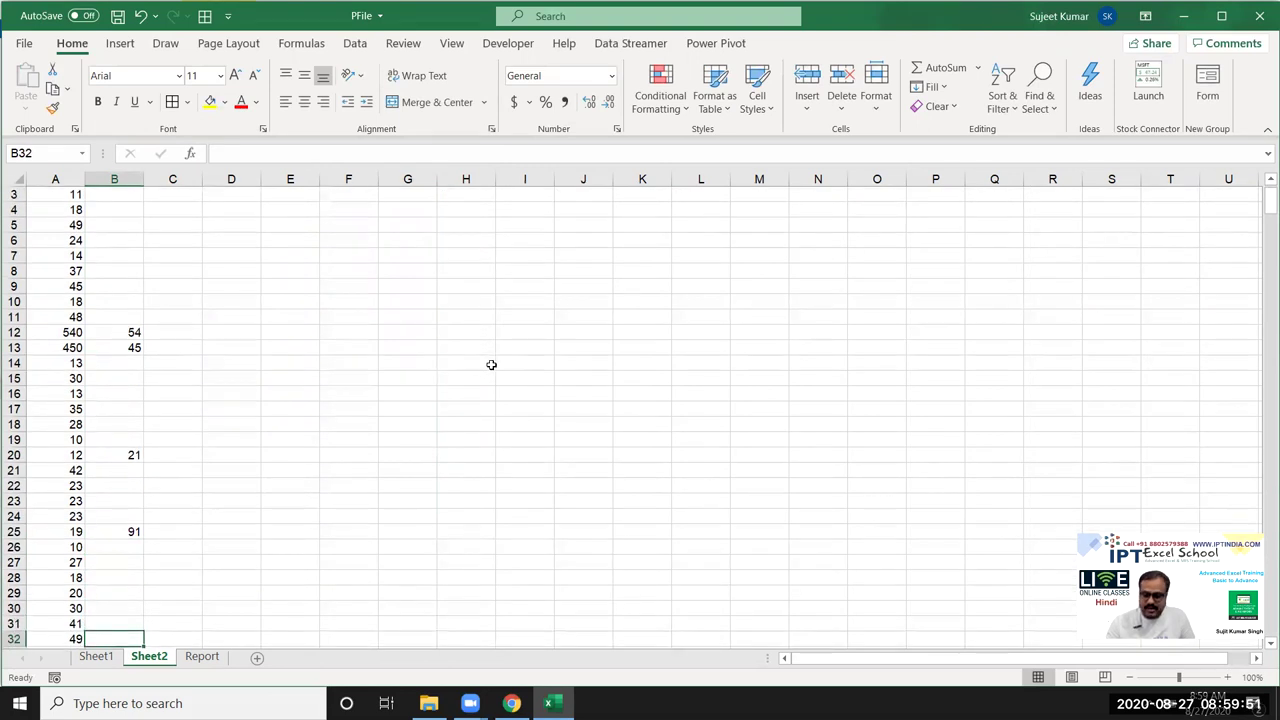
text(94)
key(Return)
key(Down)
text(225)
key(Return)
key(Up)
scroll(529, 348, down, 1)
scroll(529, 348, up, 1)
scroll(529, 348, up, 2)
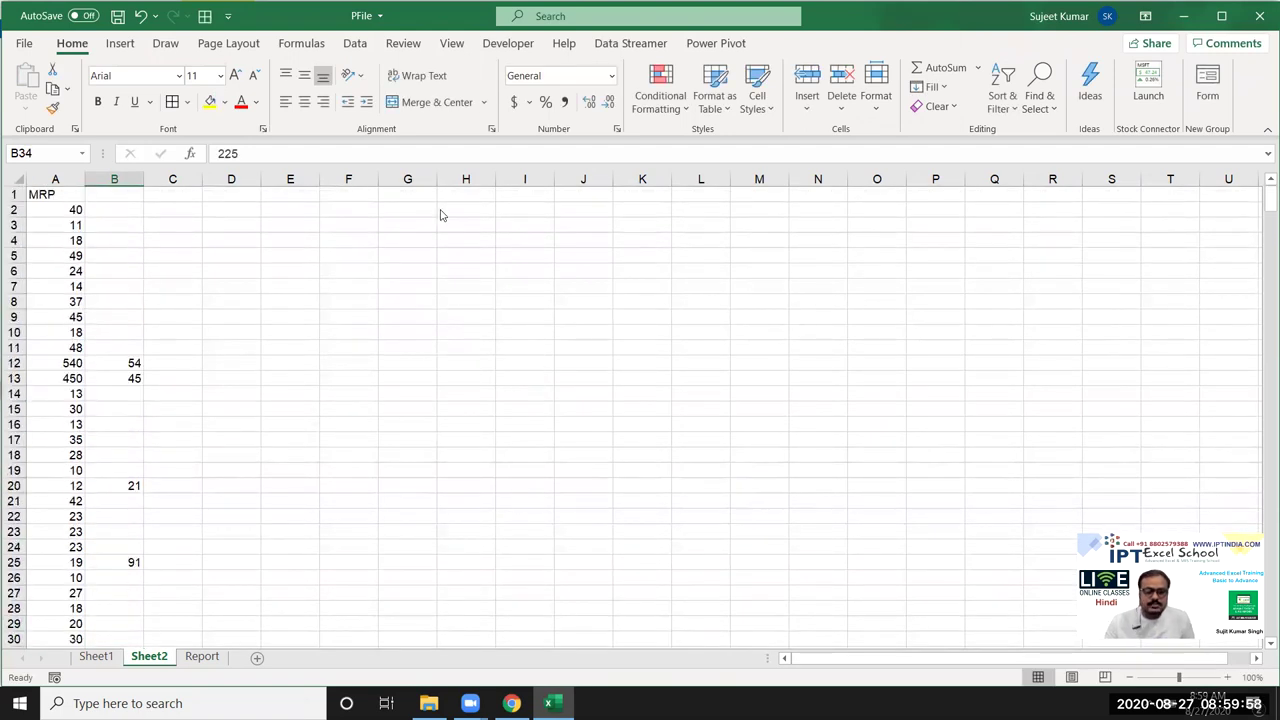
click(46, 178)
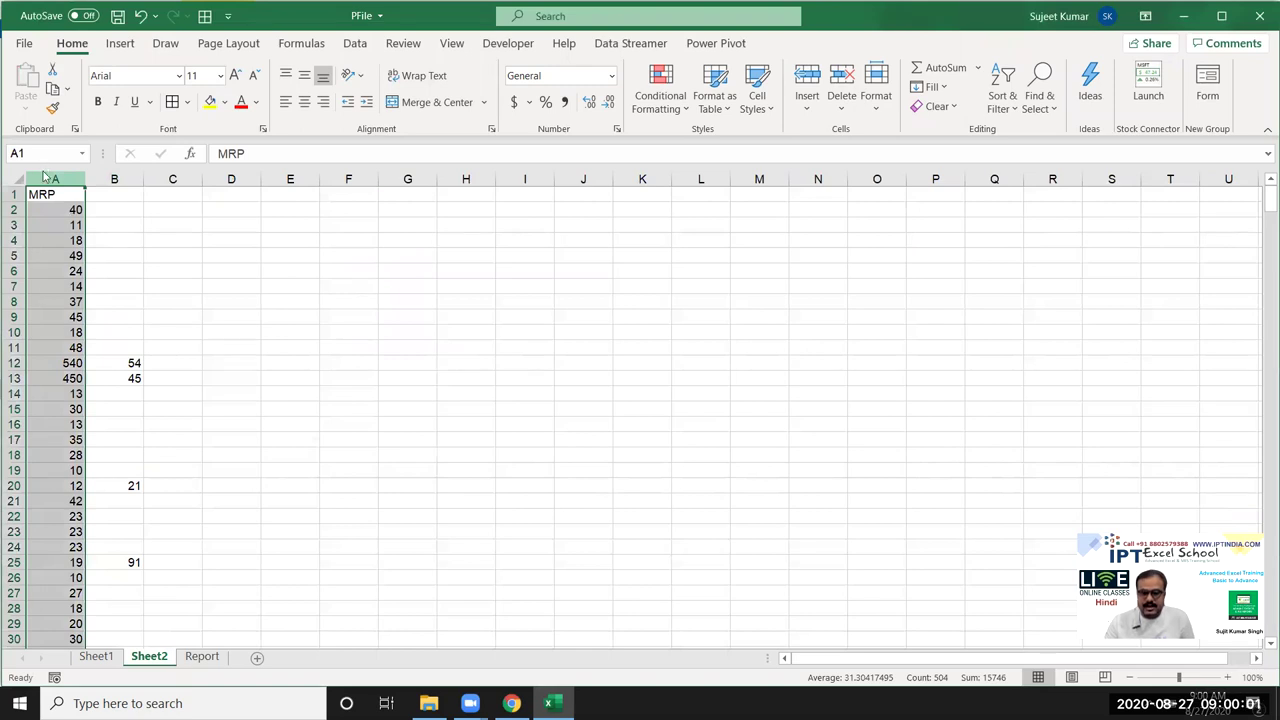
Step: Copy 54 and 45 from B12 and B13 over A12 and A13, then undo
click(216, 239)
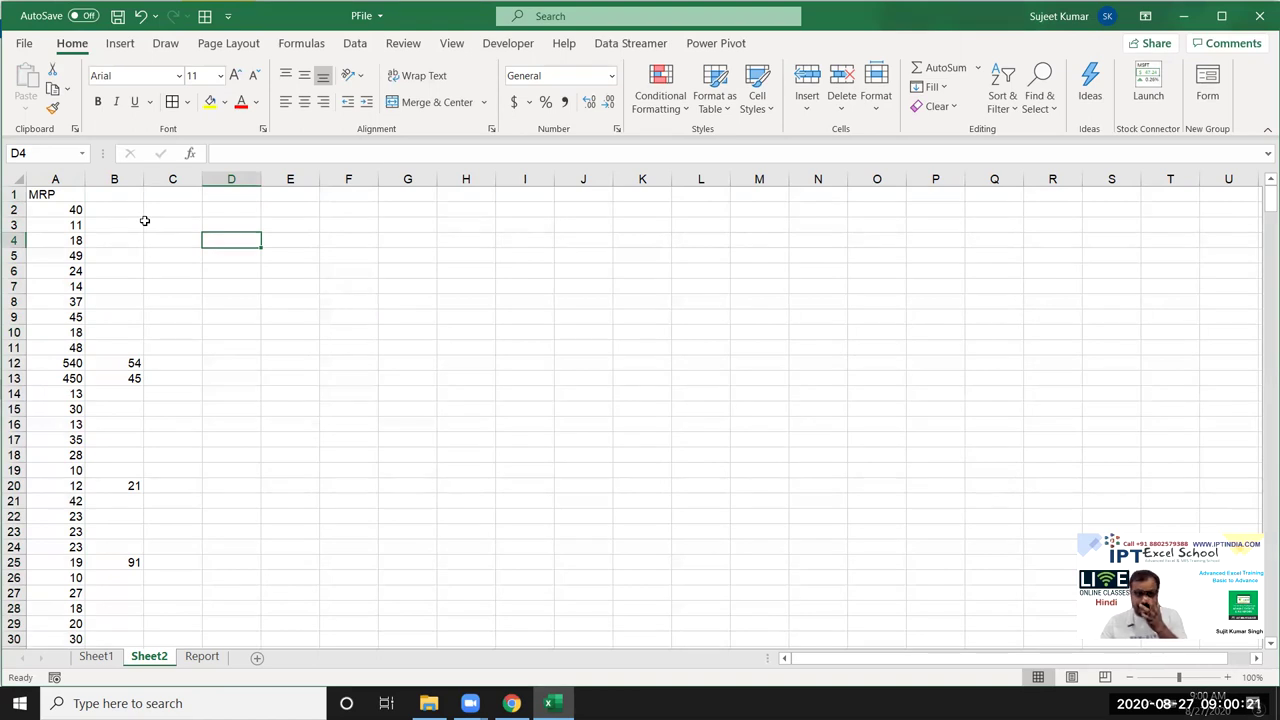
click(98, 364)
key(ctrl+c)
click(42, 363)
key(ctrl+v)
click(152, 378)
click(141, 380)
key(ctrl+c)
click(72, 375)
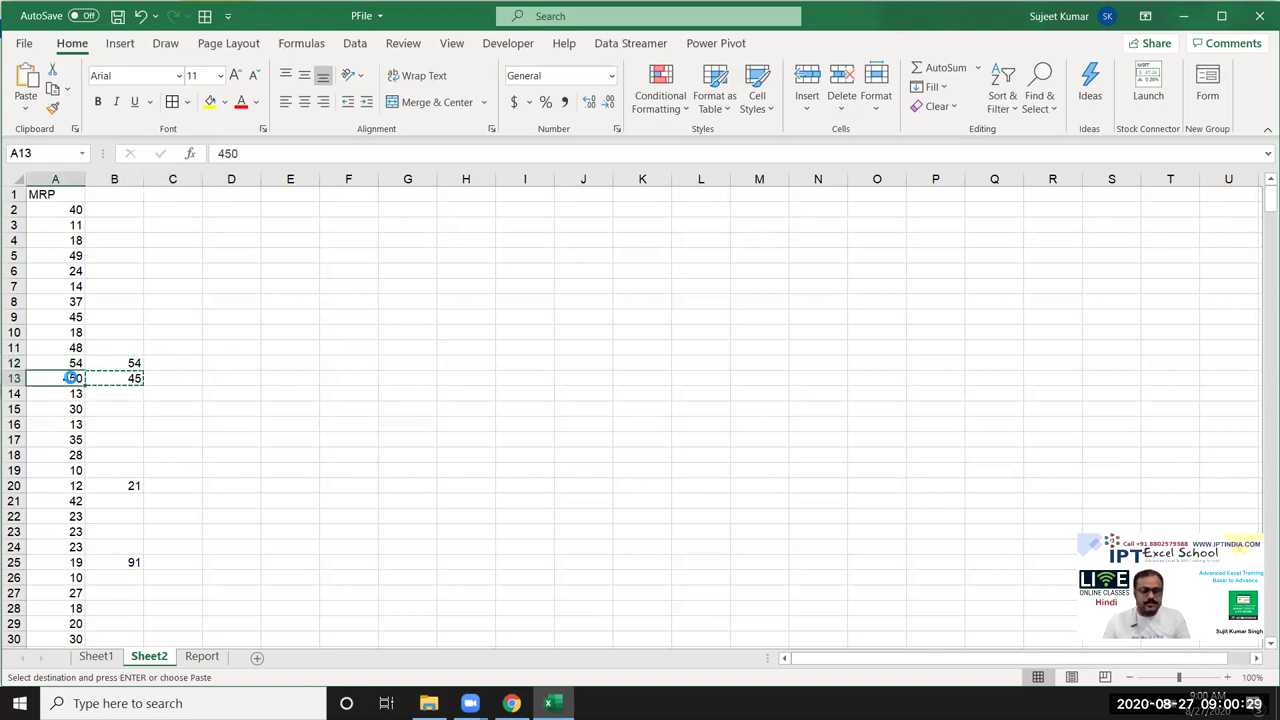
key(ctrl+v)
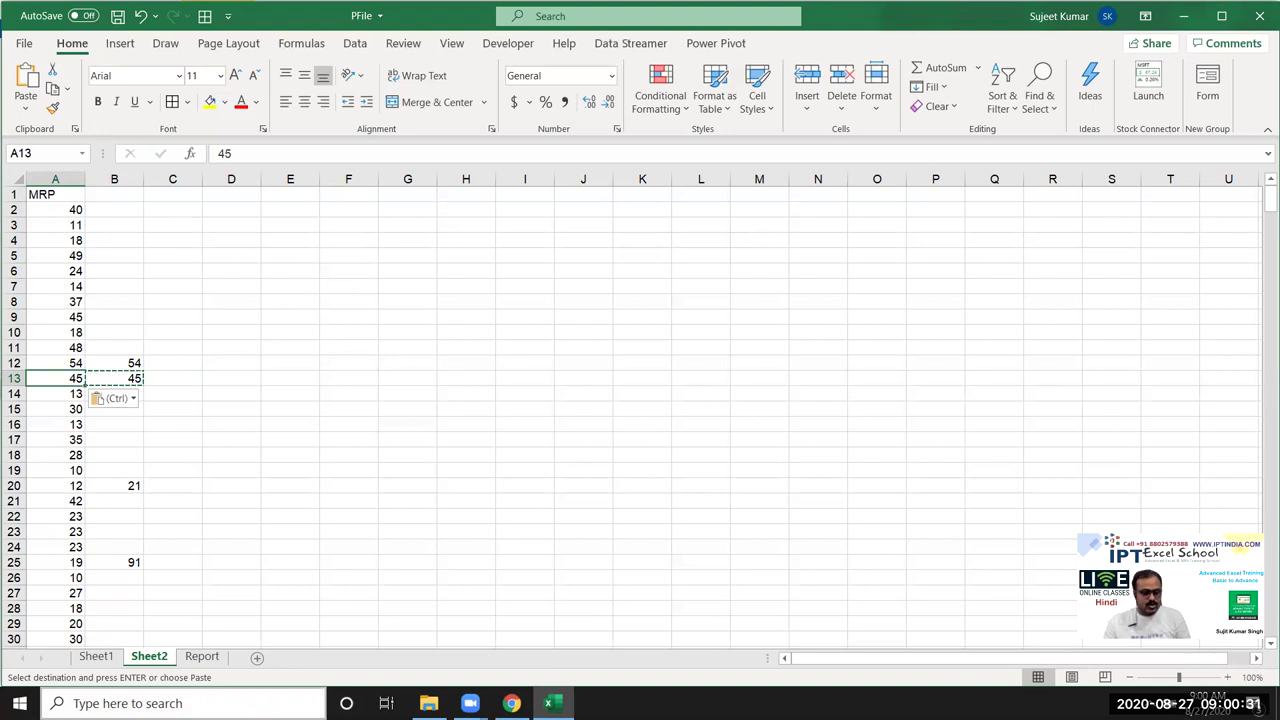
key(ctrl+z)
key(ctrl+z)
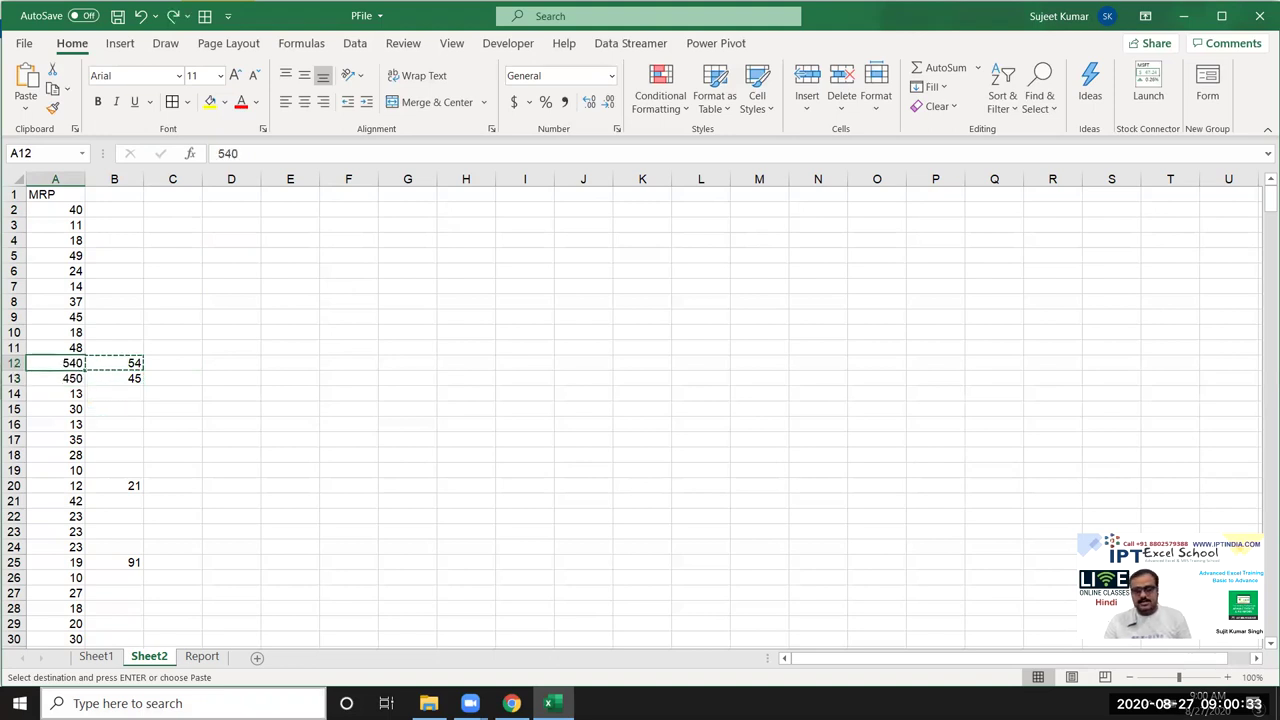
key(Escape)
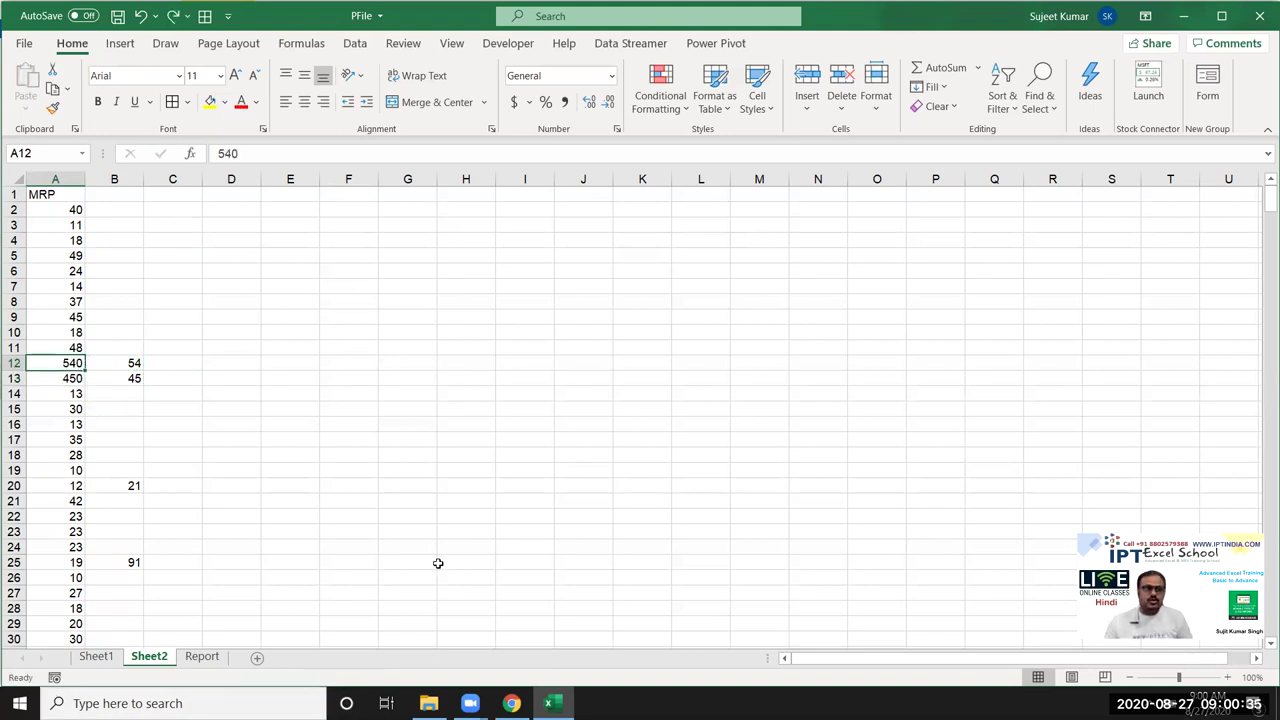
Step: Copy column B and open Paste Special on column A with Skip blanks ticked
click(115, 181)
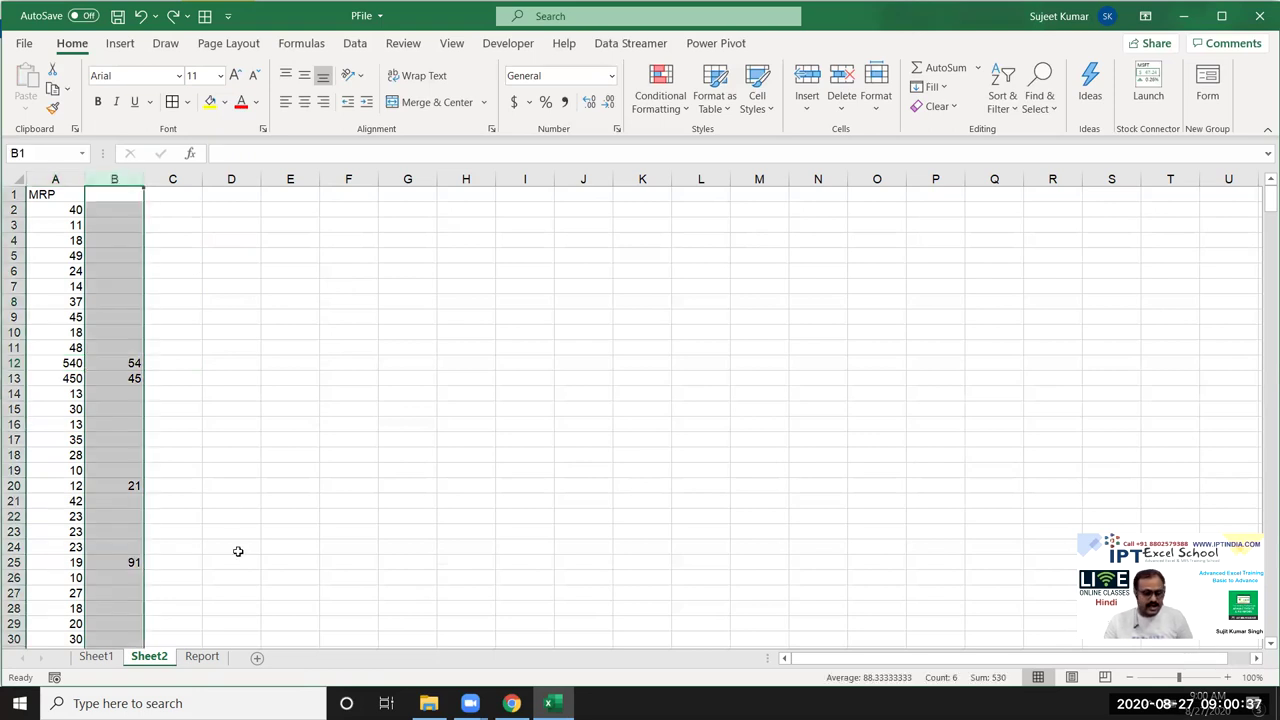
key(ctrl+c)
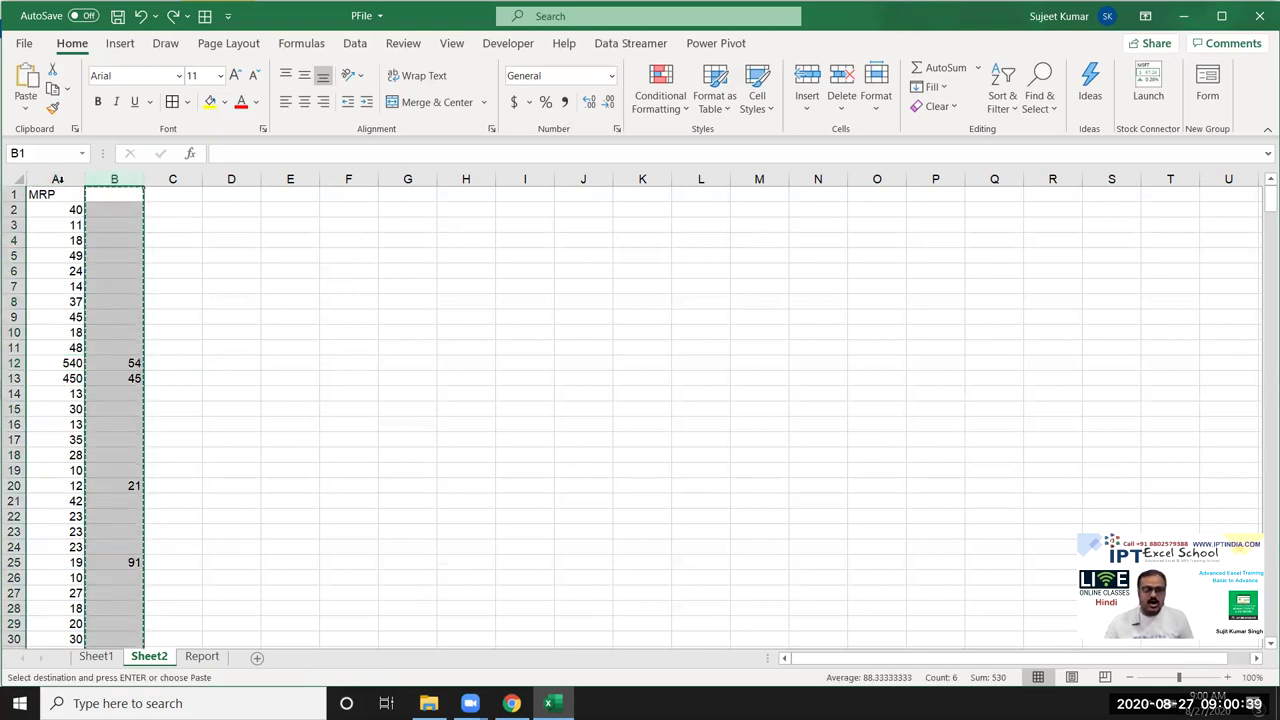
click(60, 180)
right_click(60, 179)
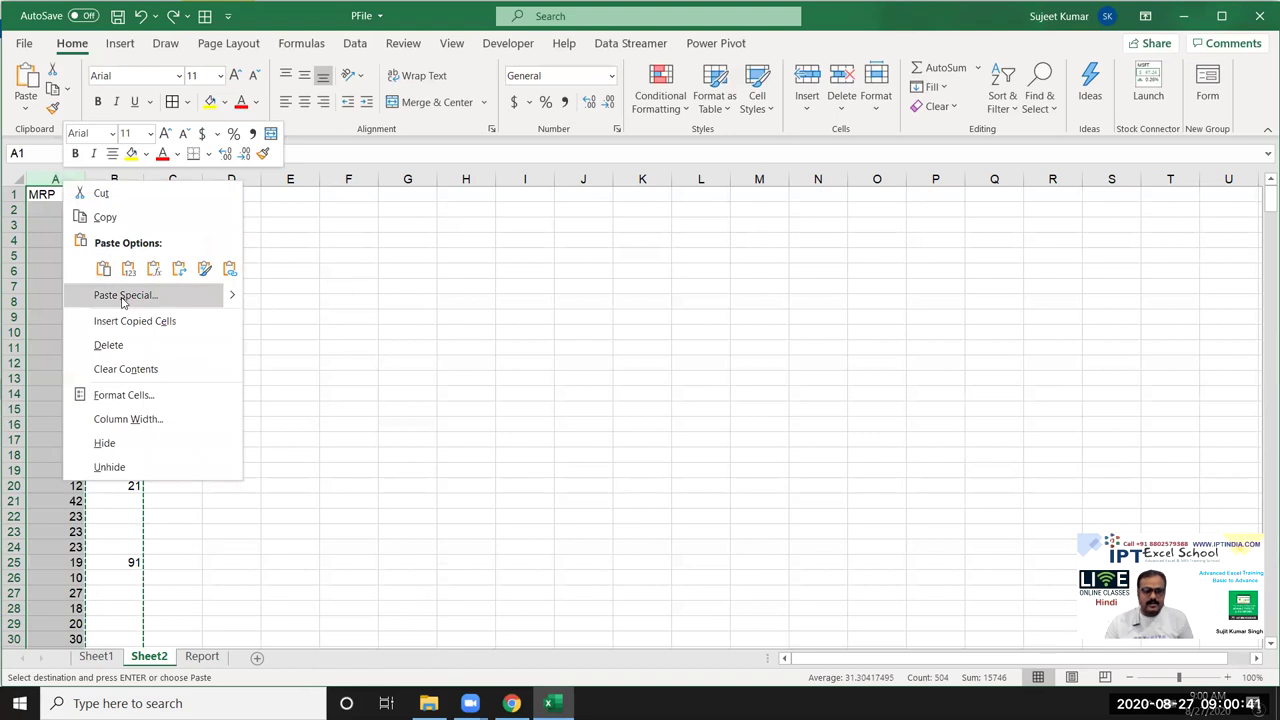
click(124, 295)
drag(147, 162, 421, 188)
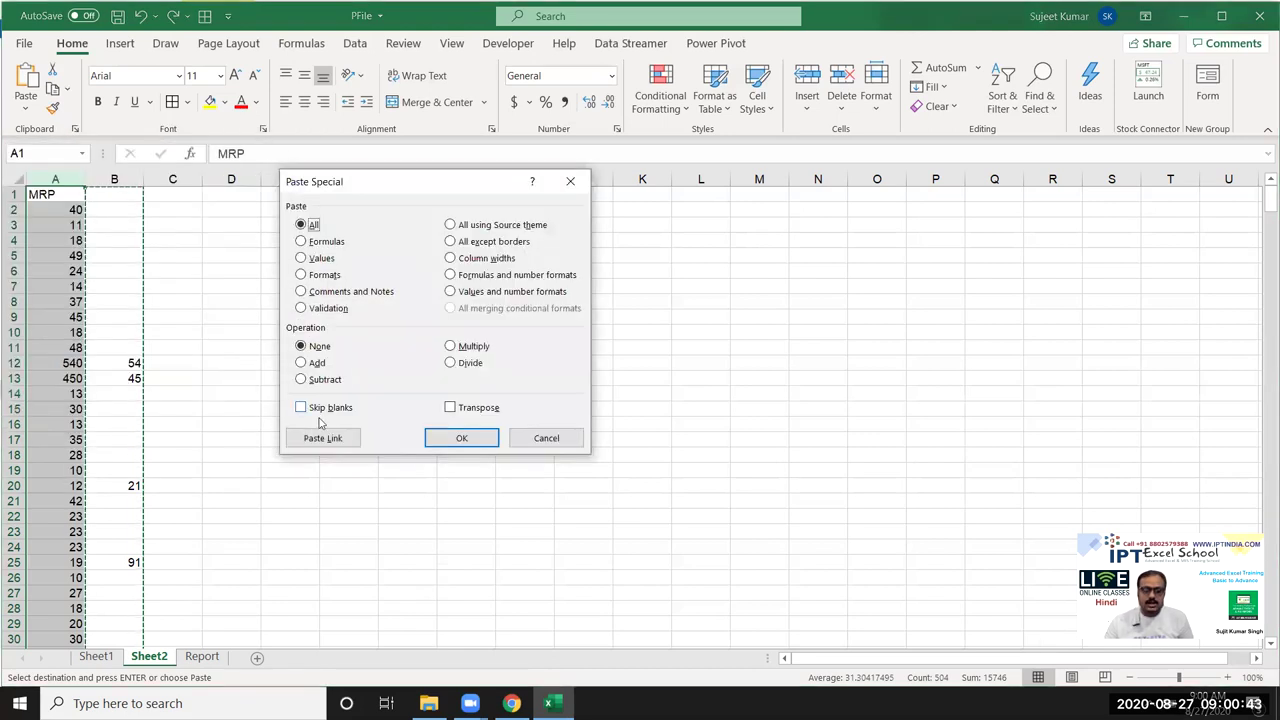
click(337, 411)
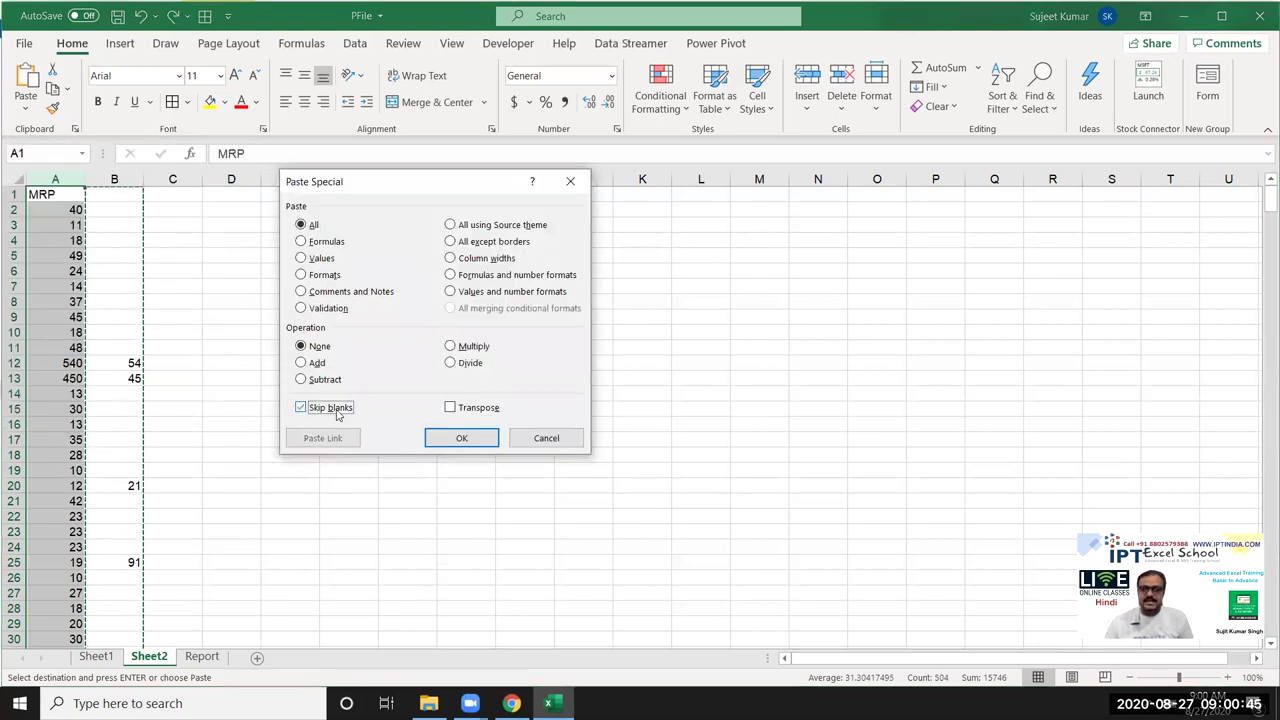
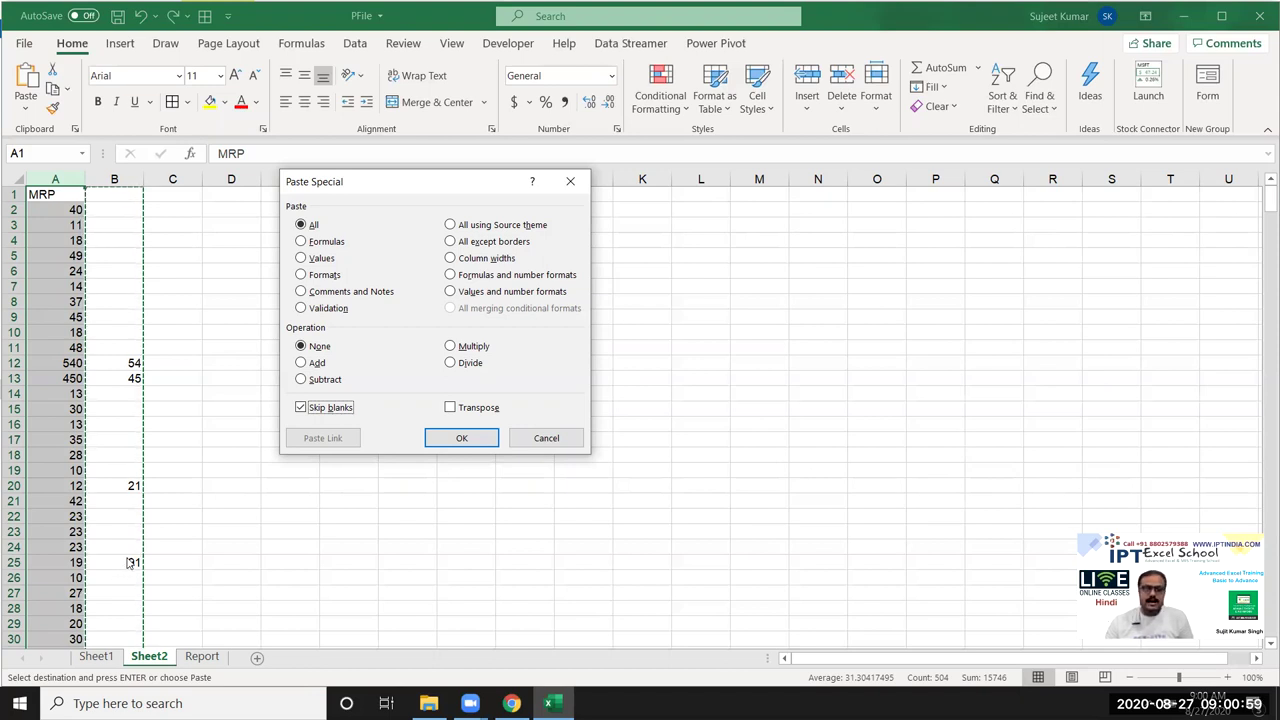
Step: Paste column B over Sheet2's MRP column with Skip blanks, giving 54, 45, 21 and 91
click(450, 438)
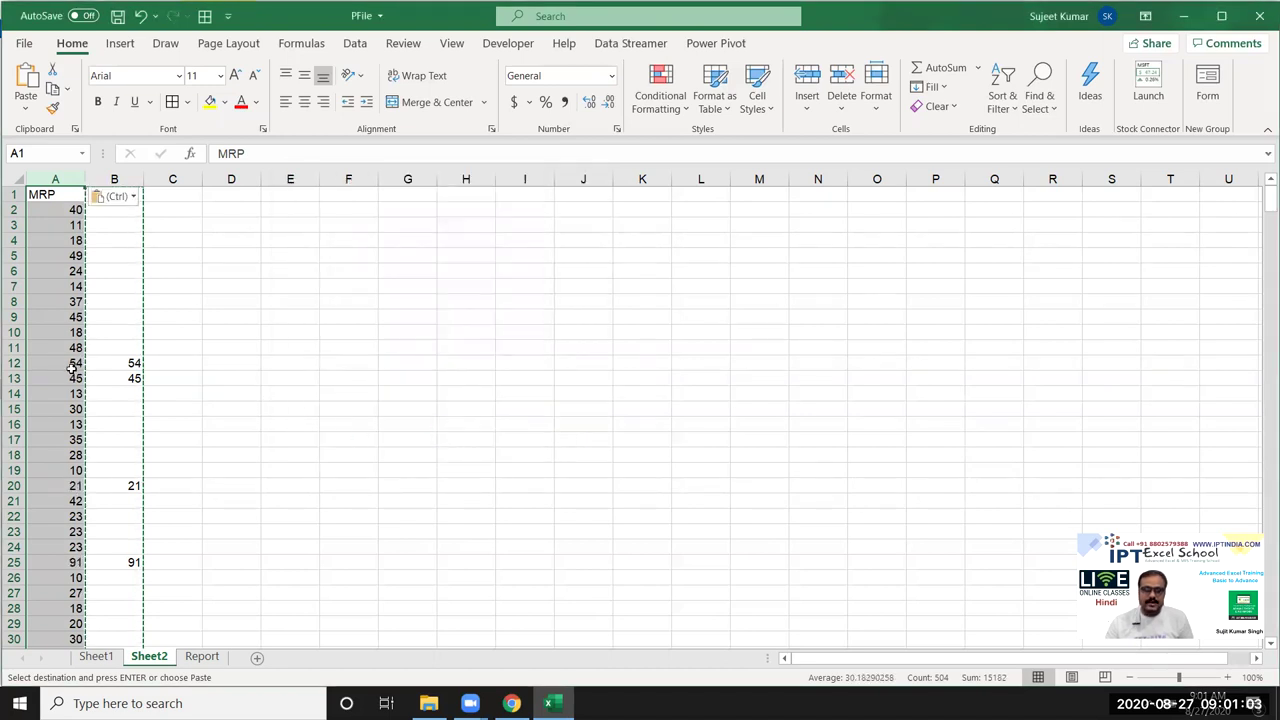
drag(72, 368, 120, 382)
click(77, 495)
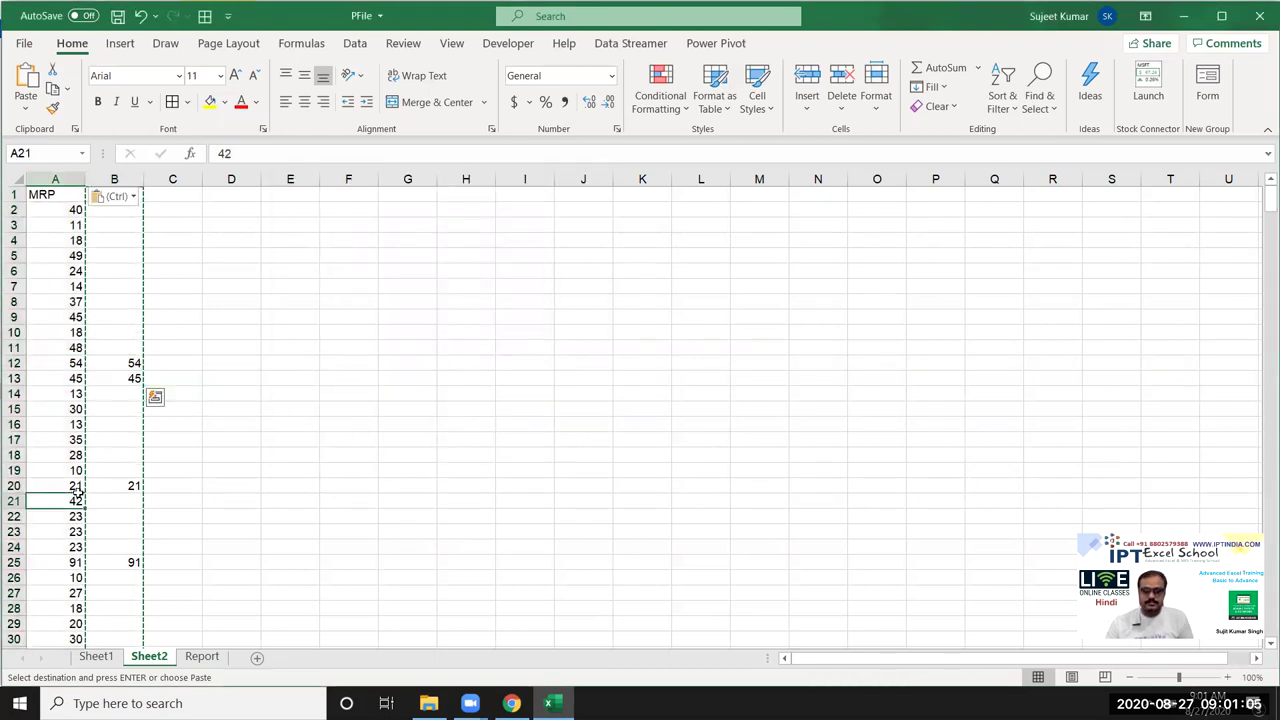
drag(70, 547, 113, 563)
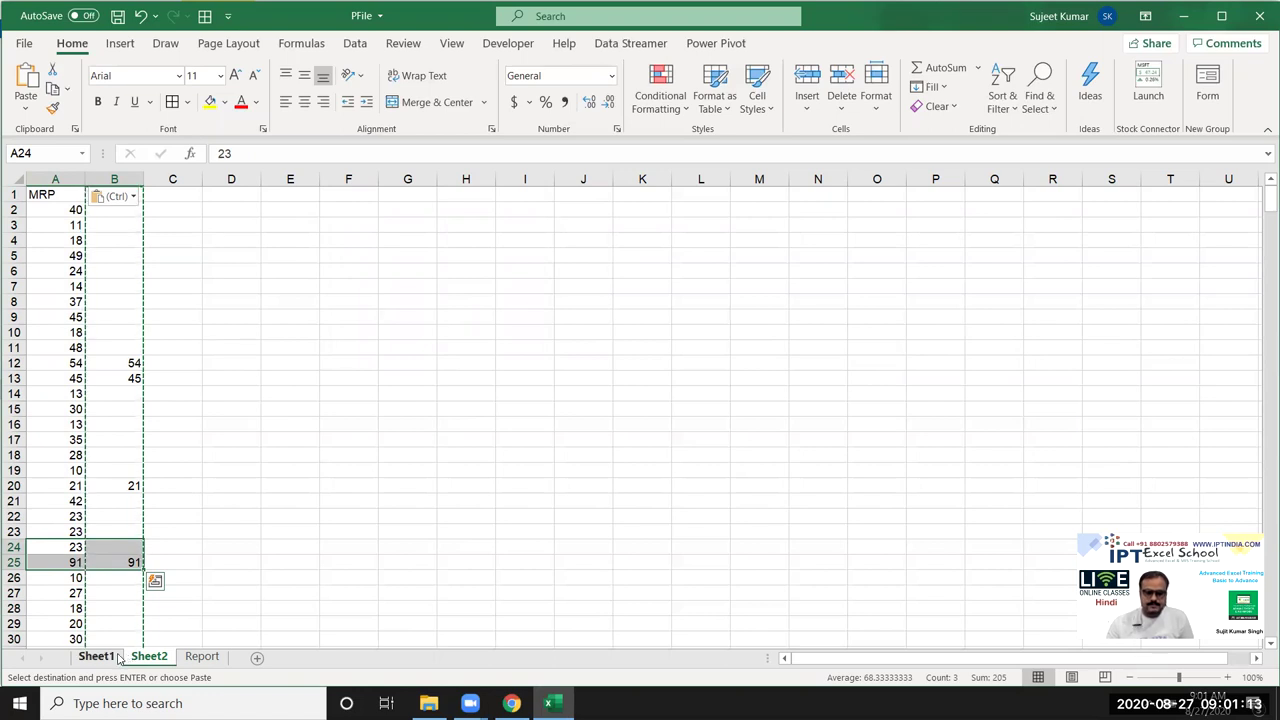
Step: Copy the Qty and Quarter range H1:I12 on Sheet1
click(118, 656)
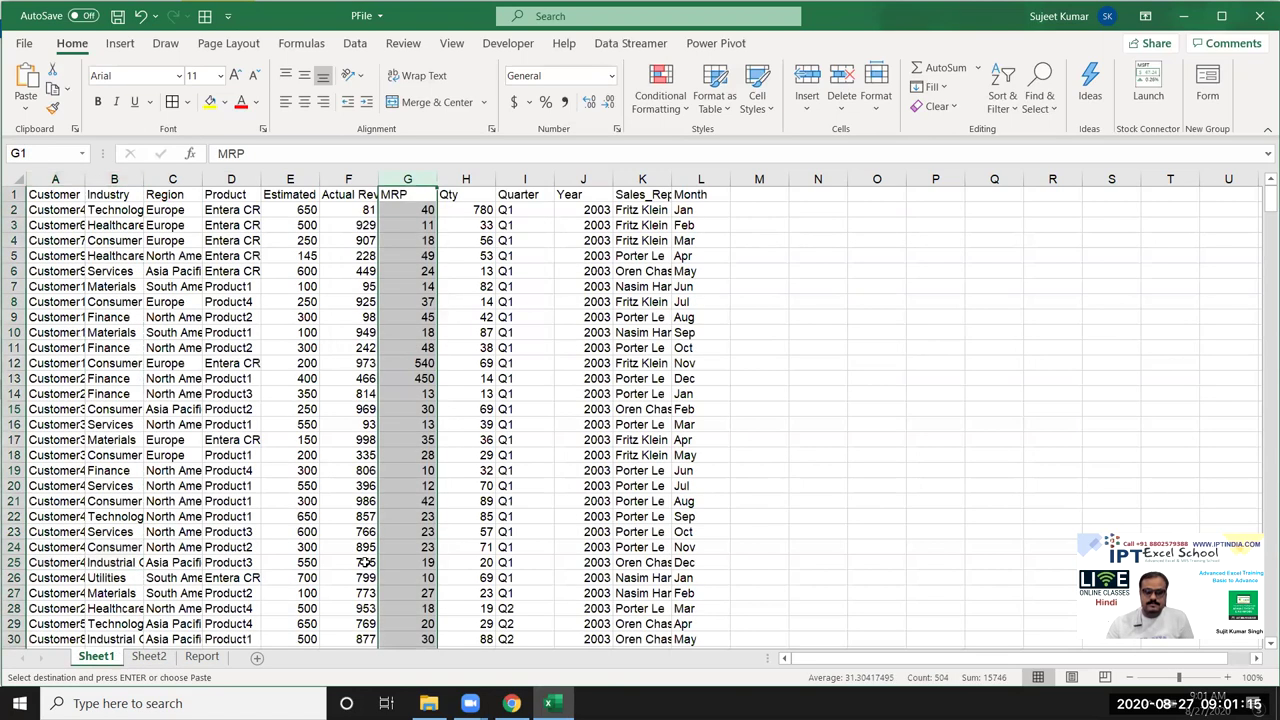
click(677, 317)
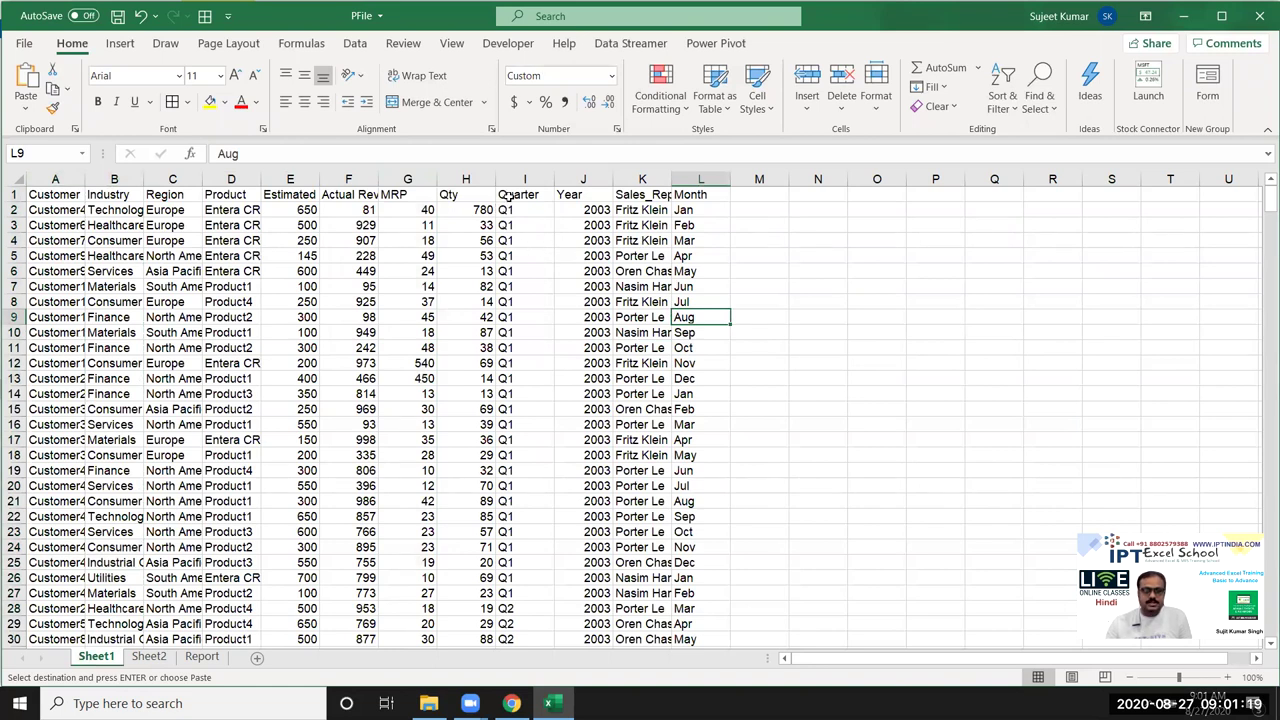
drag(507, 196, 566, 262)
click(480, 256)
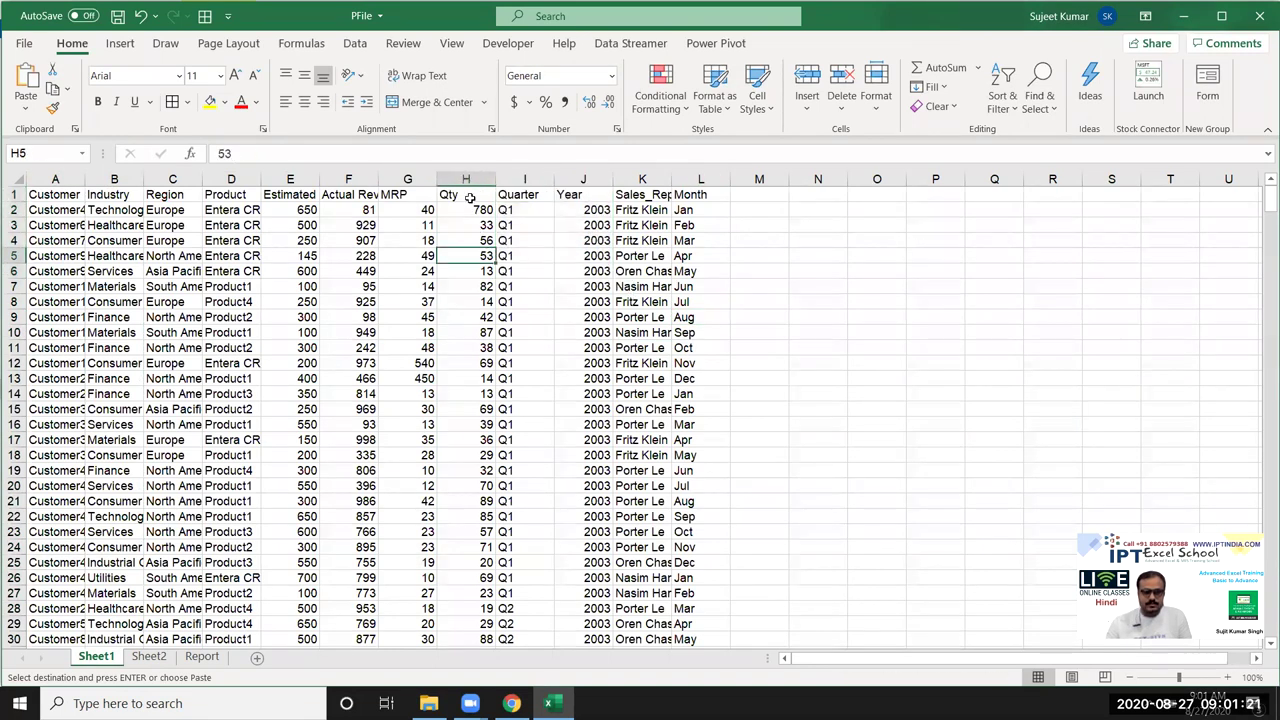
drag(469, 197, 530, 363)
key(ctrl+c)
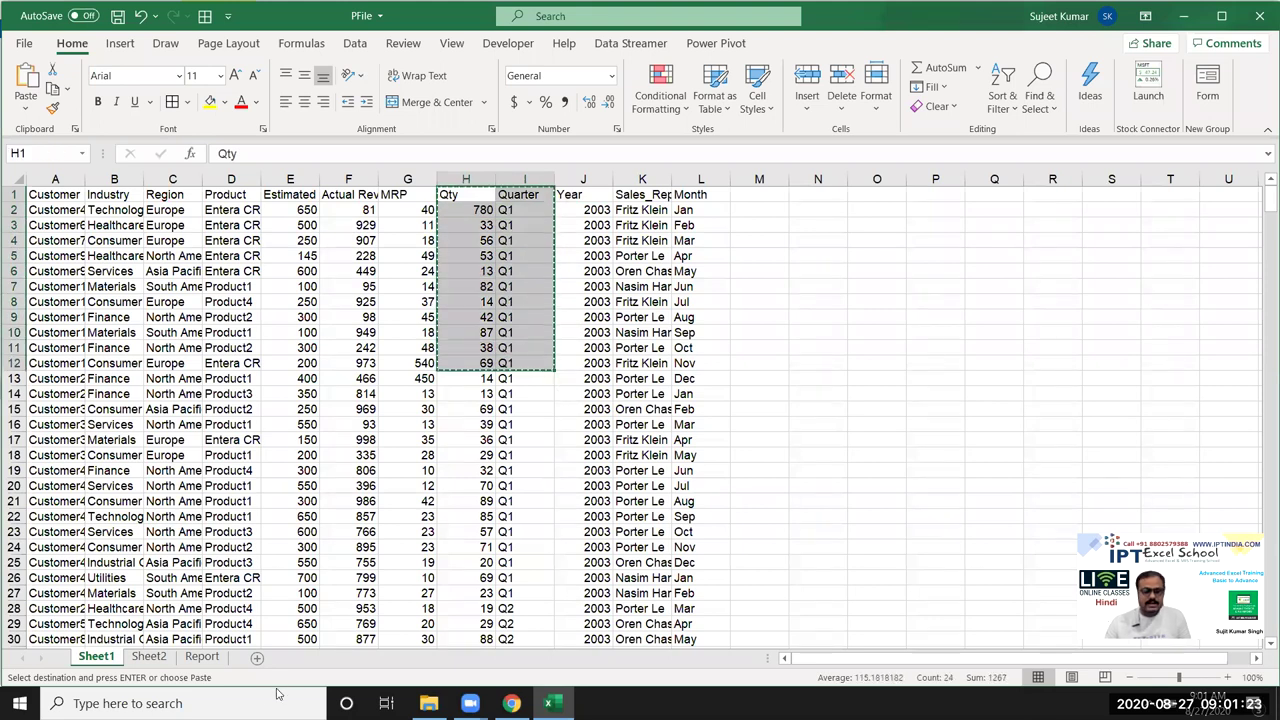
Step: Paste the range at B15 on the Report sheet and copy the pasted block
click(201, 656)
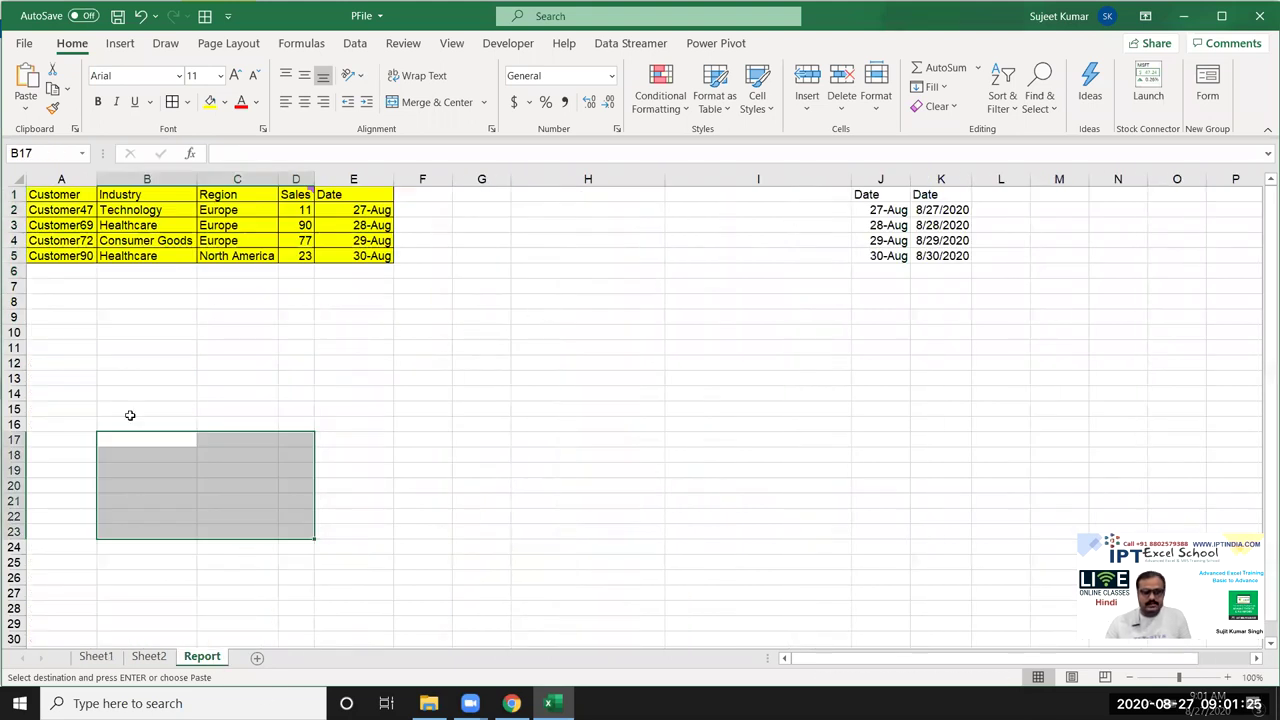
drag(130, 415, 136, 432)
key(ctrl+v)
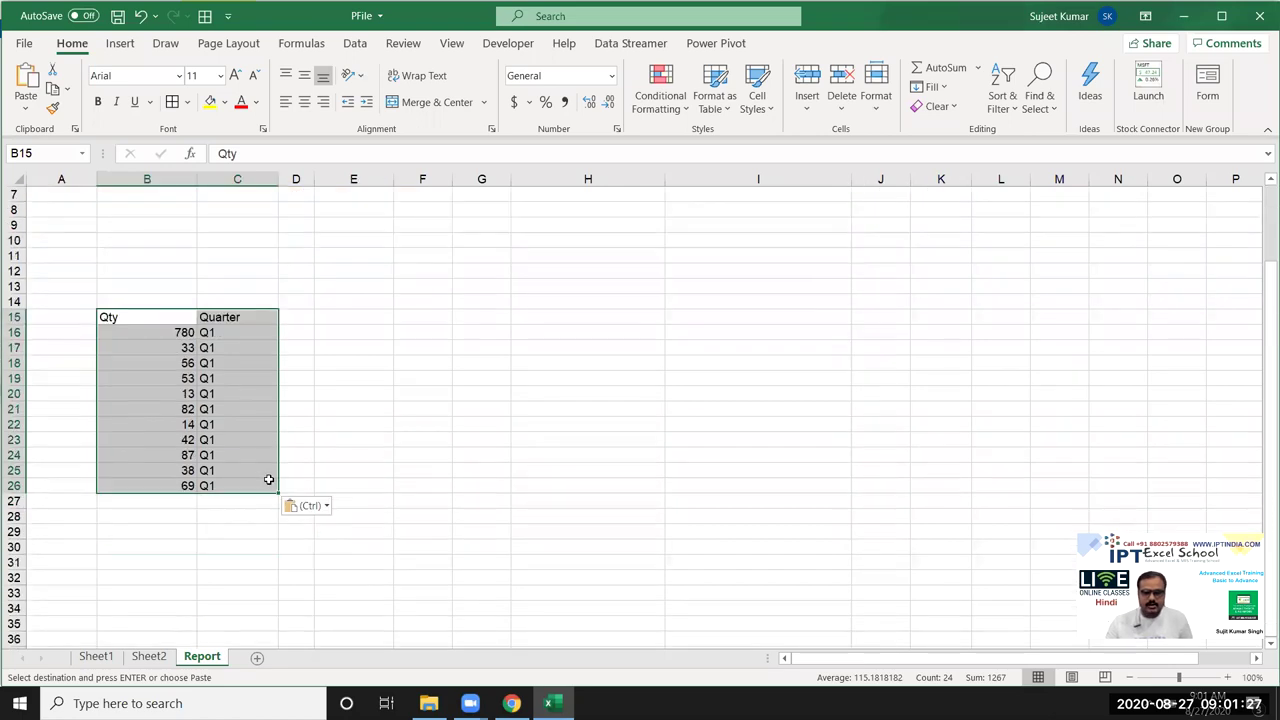
key(ctrl+c)
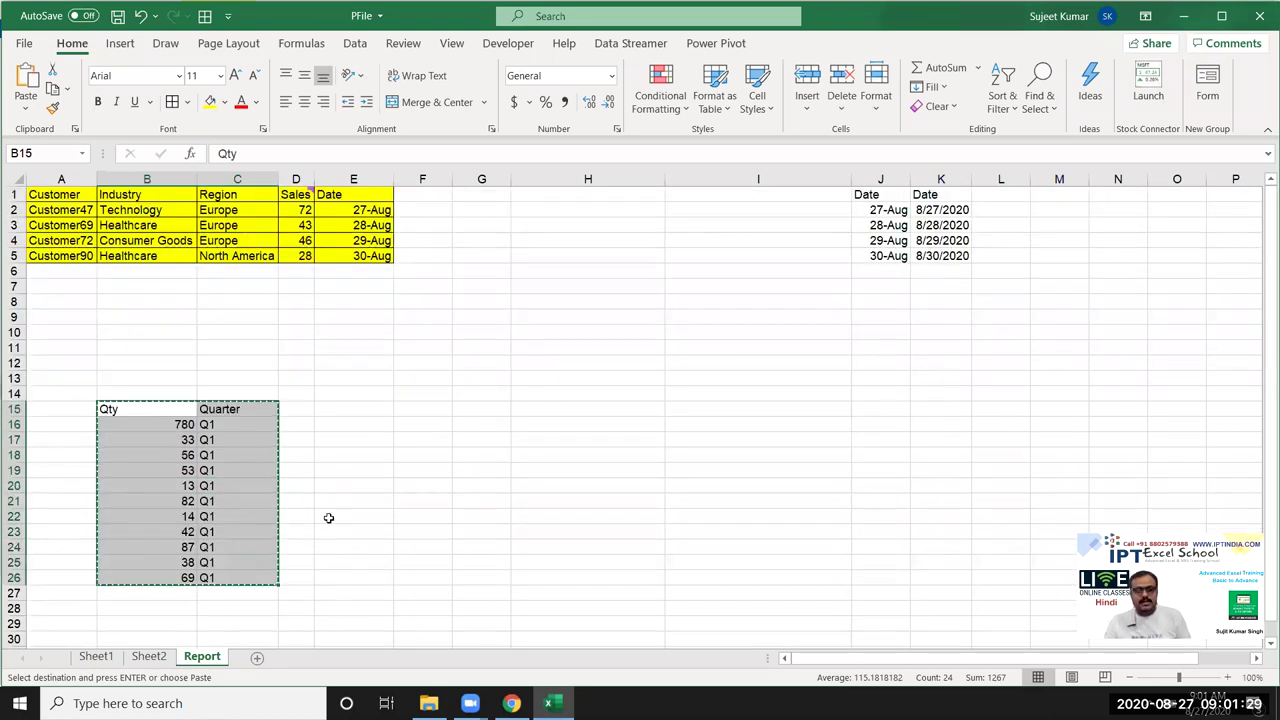
Step: Paste the Qty/Quarter block transposed into rows 15–16 starting at F15
right_click(427, 410)
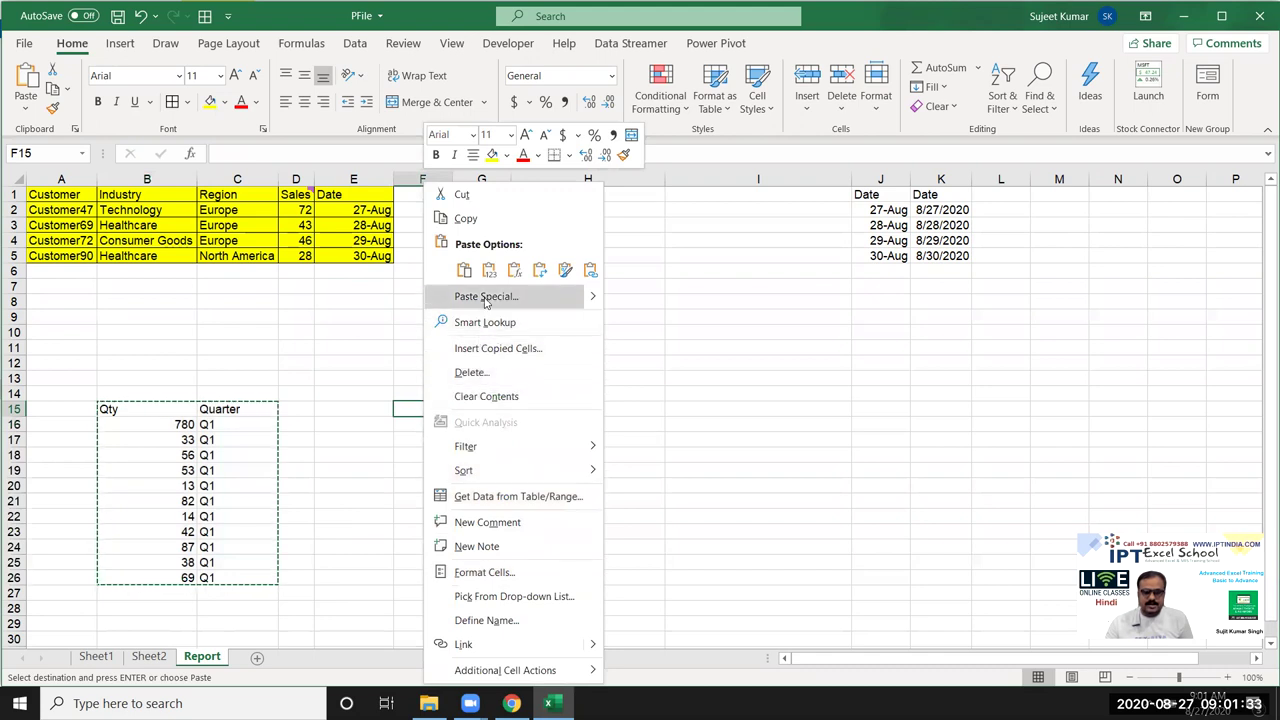
click(480, 296)
click(520, 381)
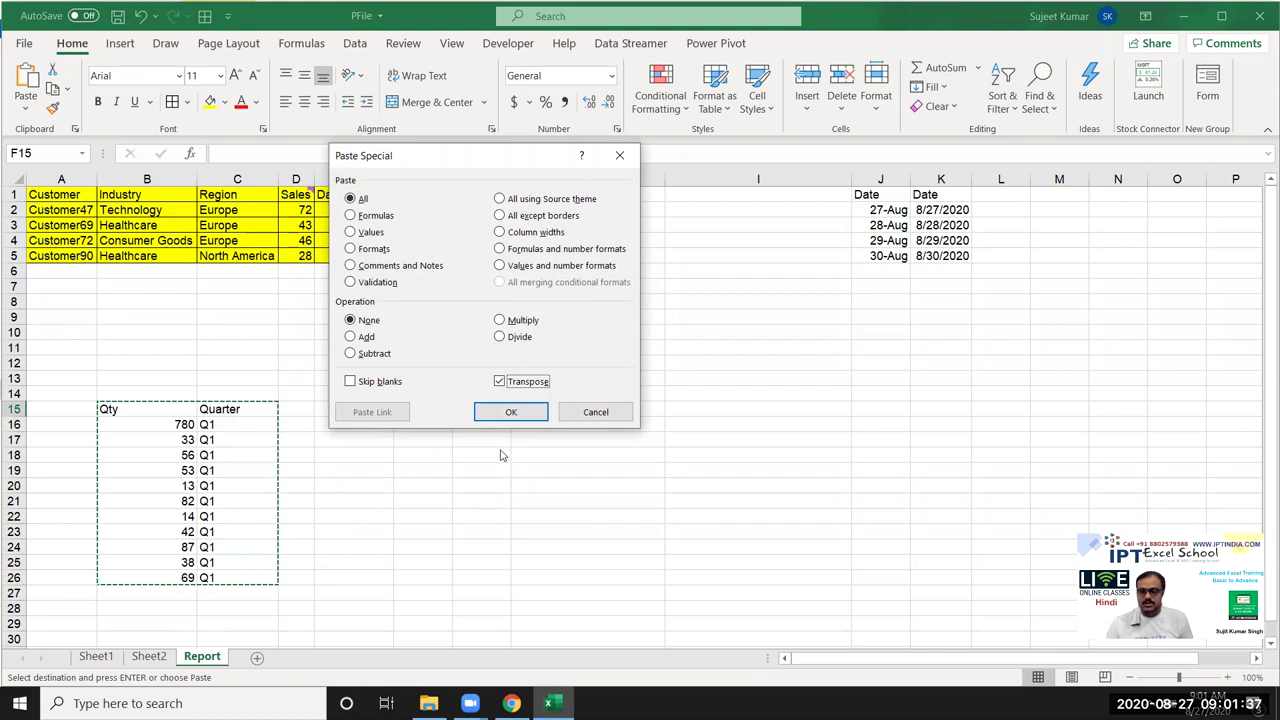
click(510, 412)
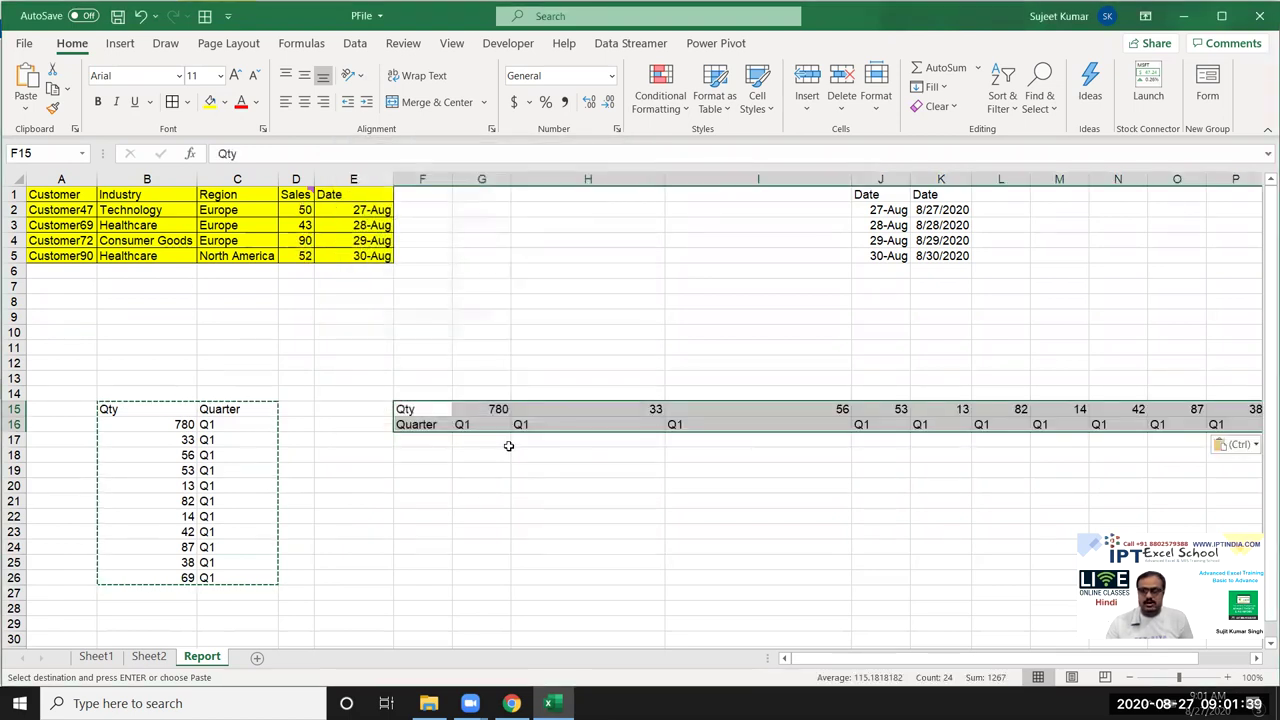
Step: Copy the transposed rows and paste them transposed back into columns at F20:G31
key(ctrl+c)
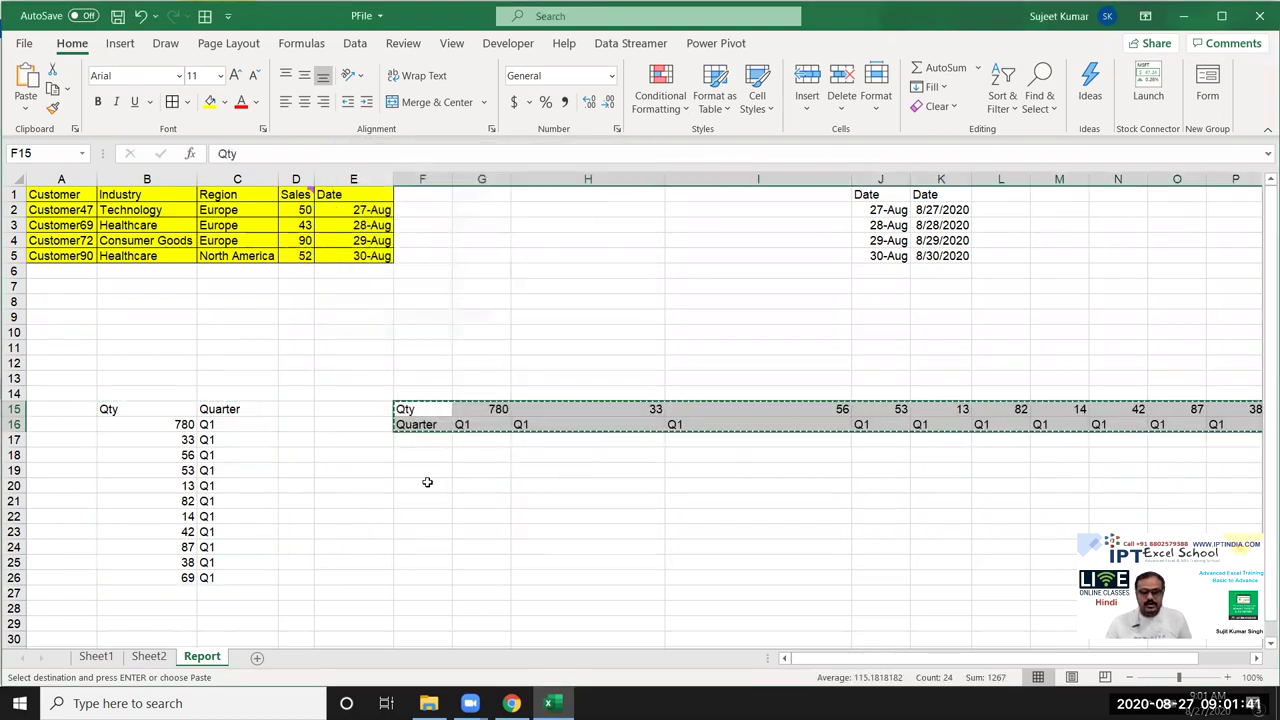
click(421, 486)
right_click(421, 487)
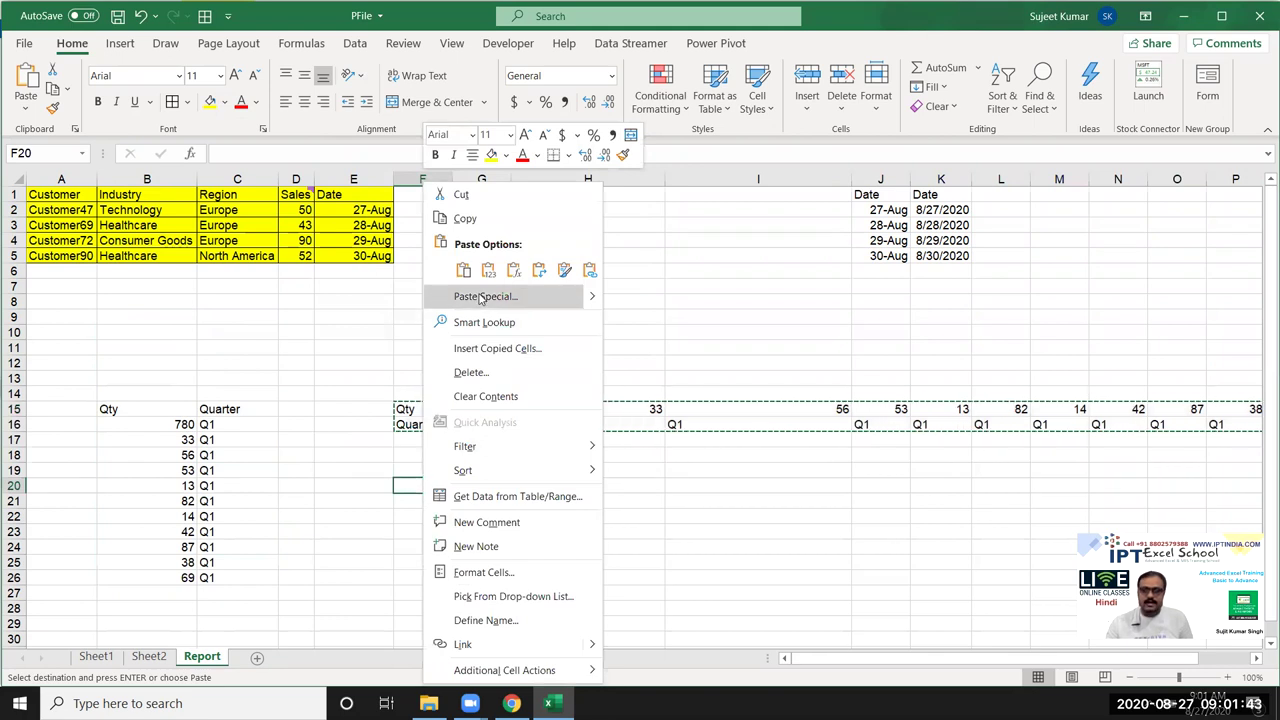
click(485, 296)
click(494, 377)
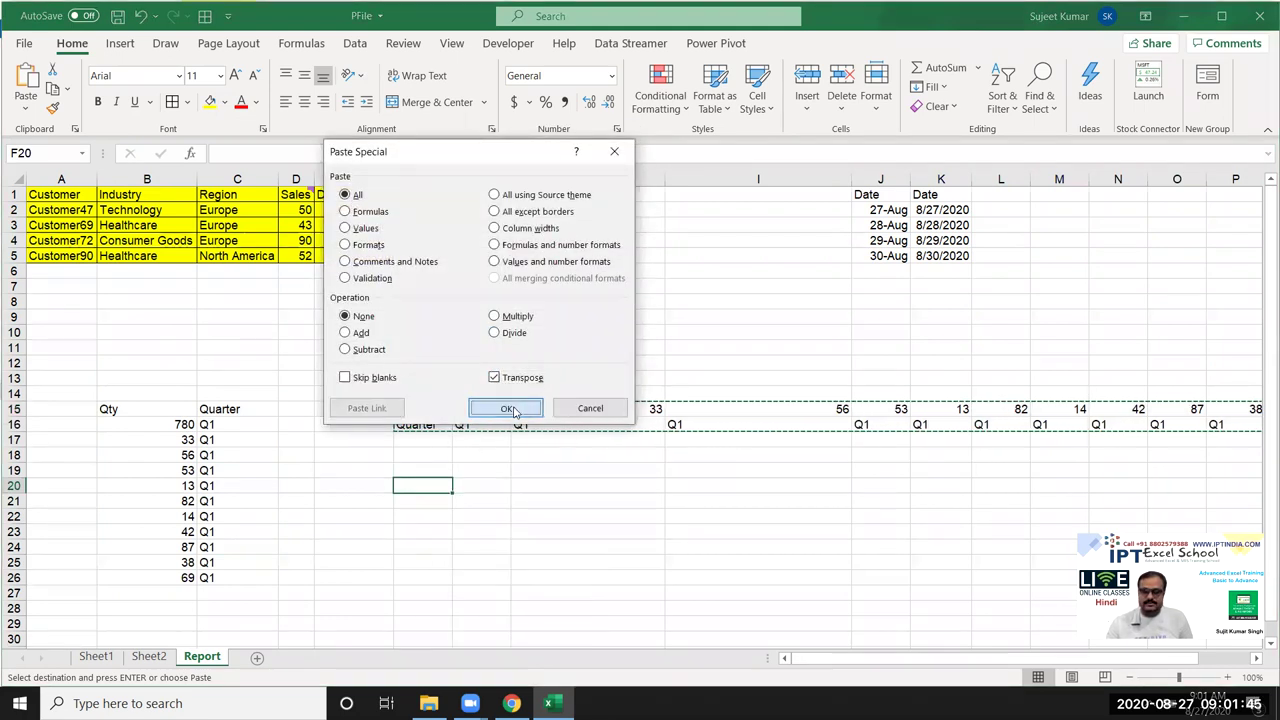
click(506, 408)
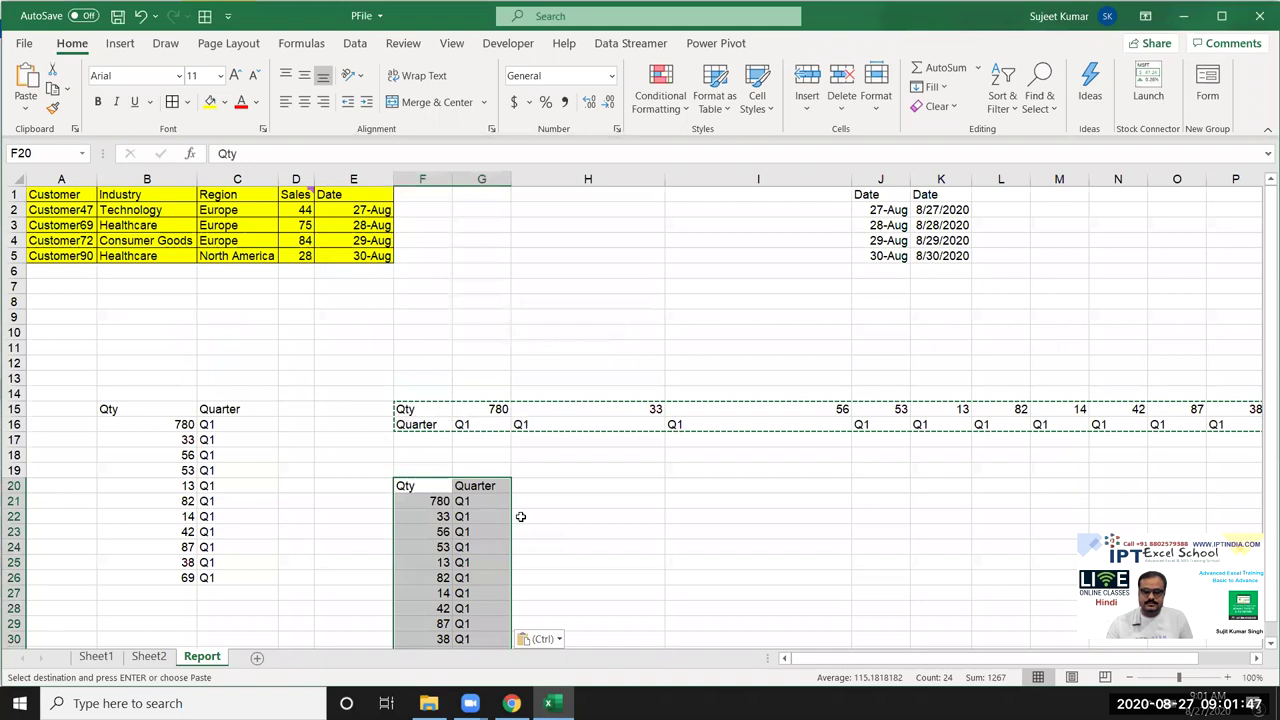
Step: Select the worksheet rows holding both pasted blocks
scroll(490, 498, down, 2)
click(640, 458)
mouse_move(14, 301)
mouse_down()
mouse_move(26, 411)
mouse_move(87, 571)
mouse_up()
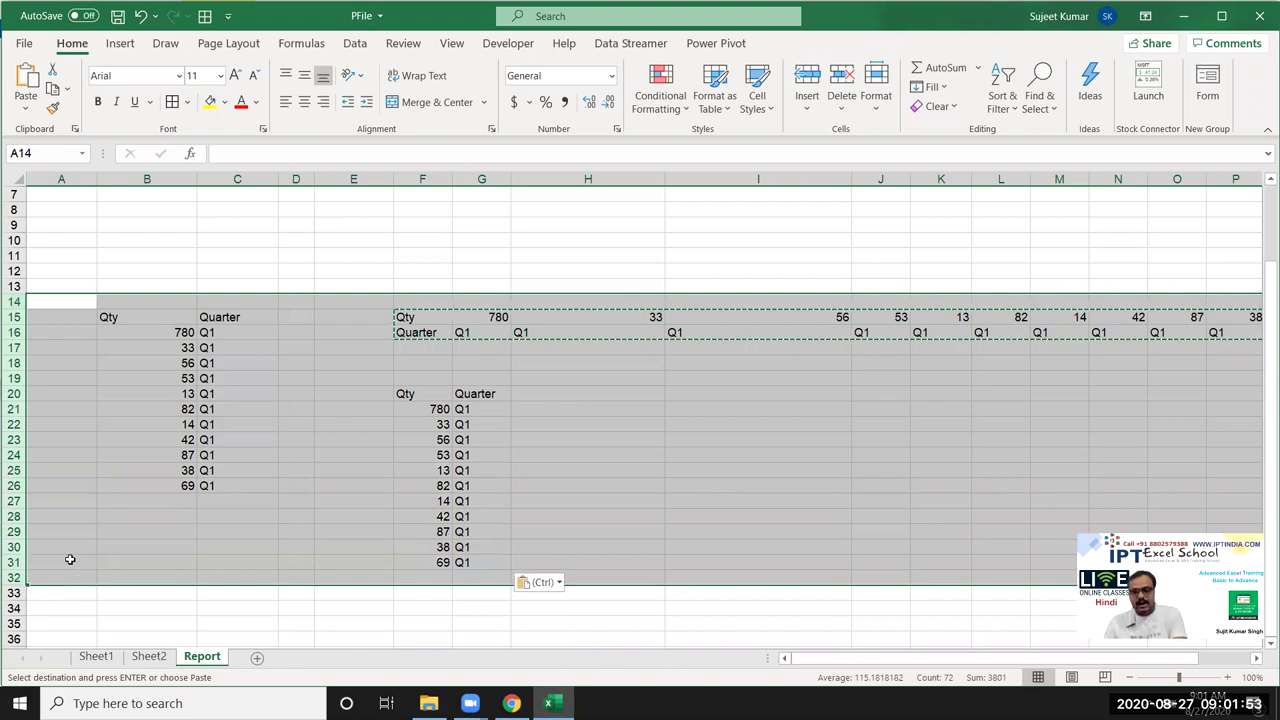
Step: Delete the pasted blocks from Report and copy Sheet1's Qty-through-Month range H1:L12
key(Delete)
click(96, 657)
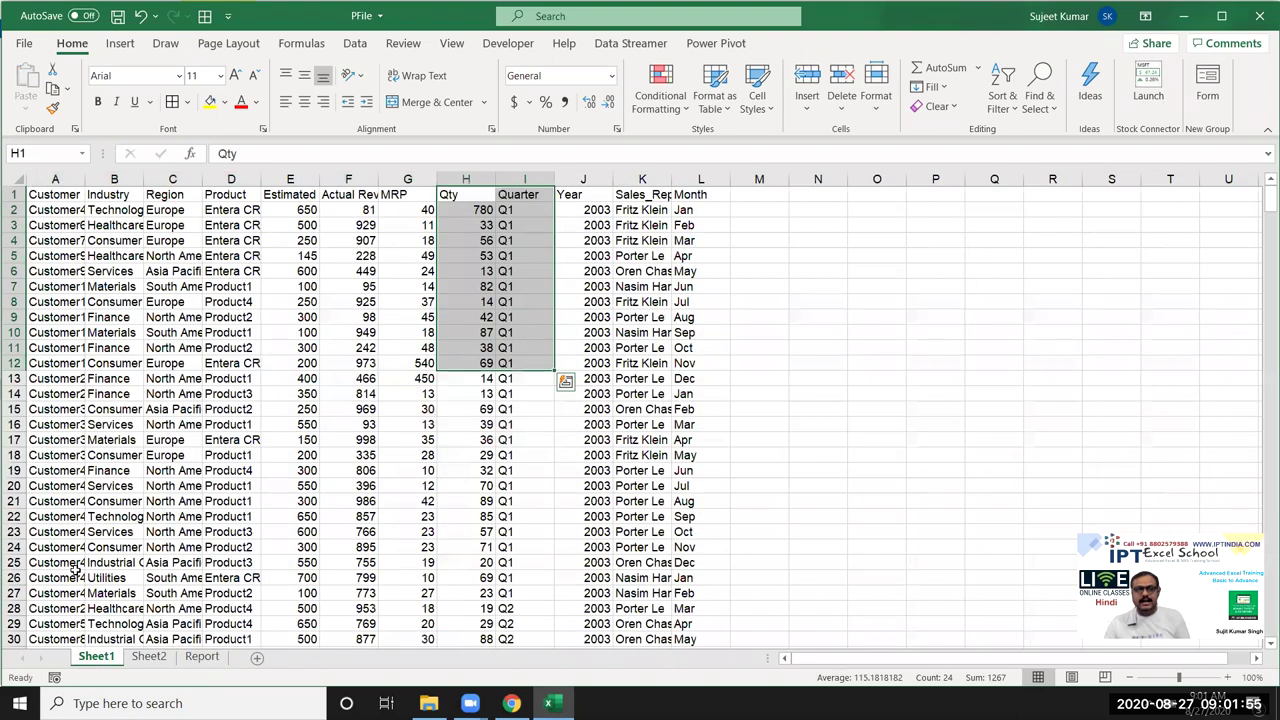
click(131, 376)
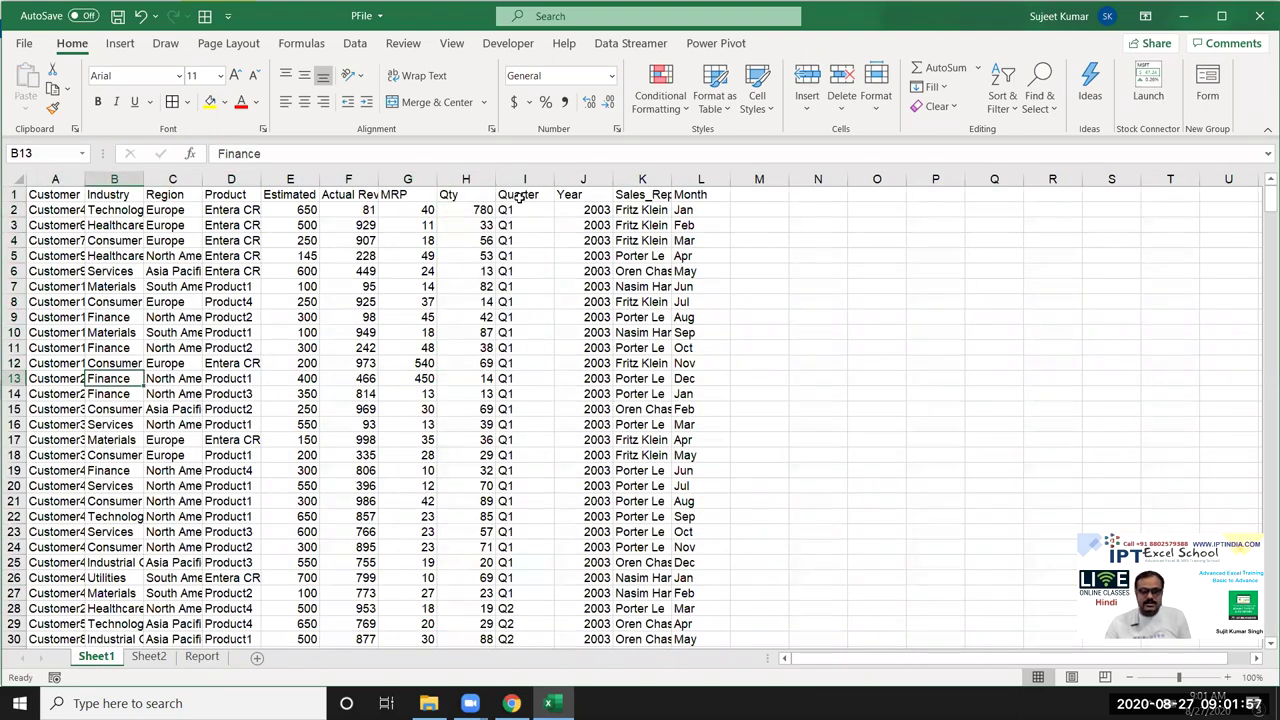
drag(475, 195, 682, 366)
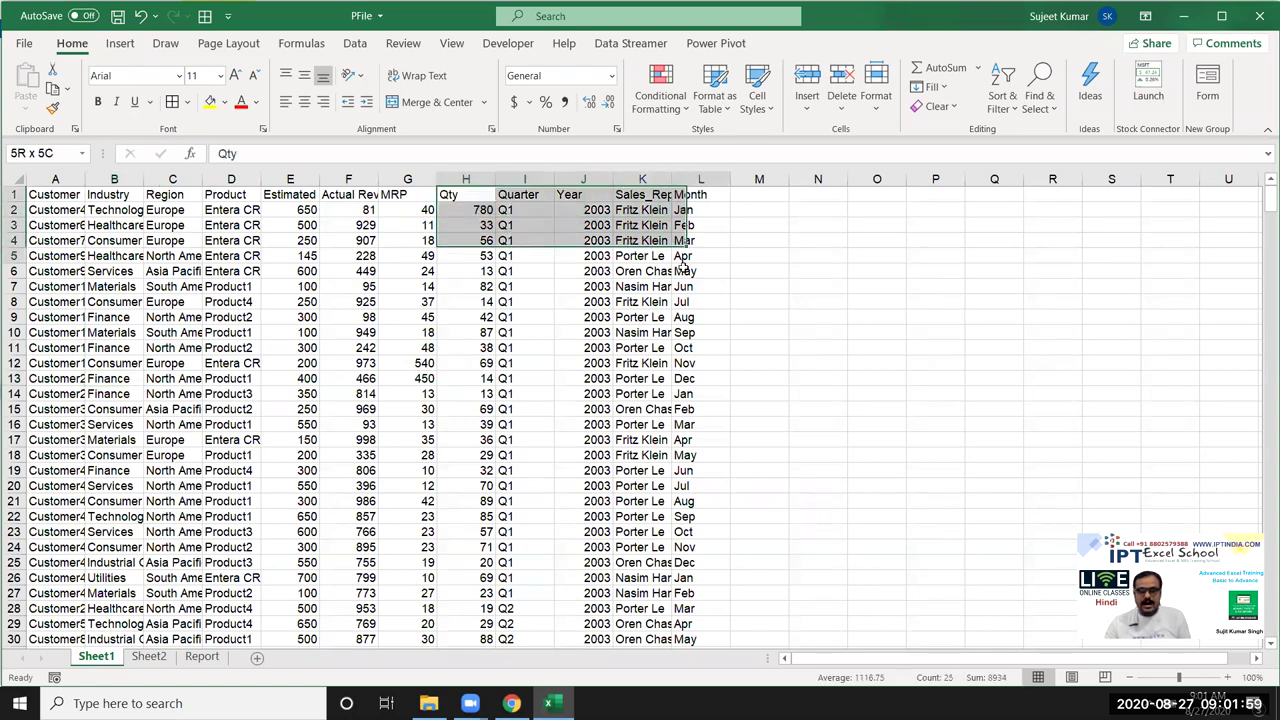
key(ctrl+c)
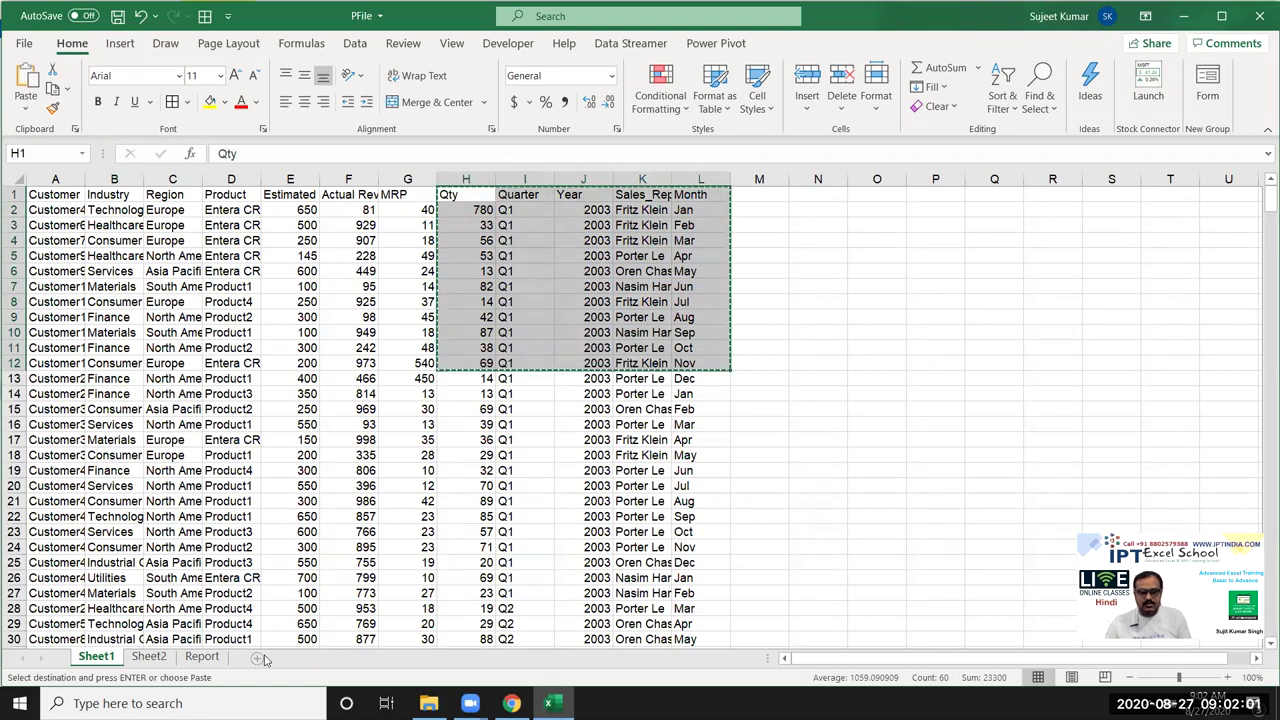
Step: Paste the copied range into A1:E12 of a new Sheet3
click(257, 657)
key(ctrl+v)
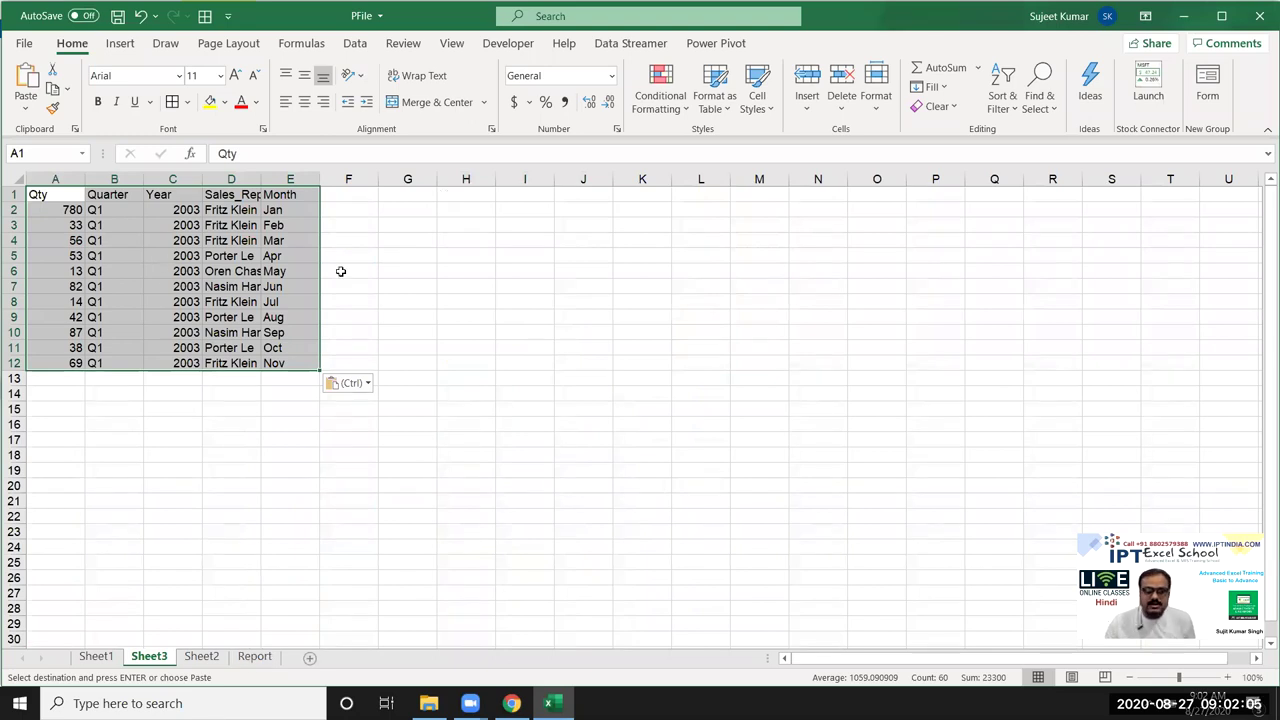
drag(79, 194, 262, 348)
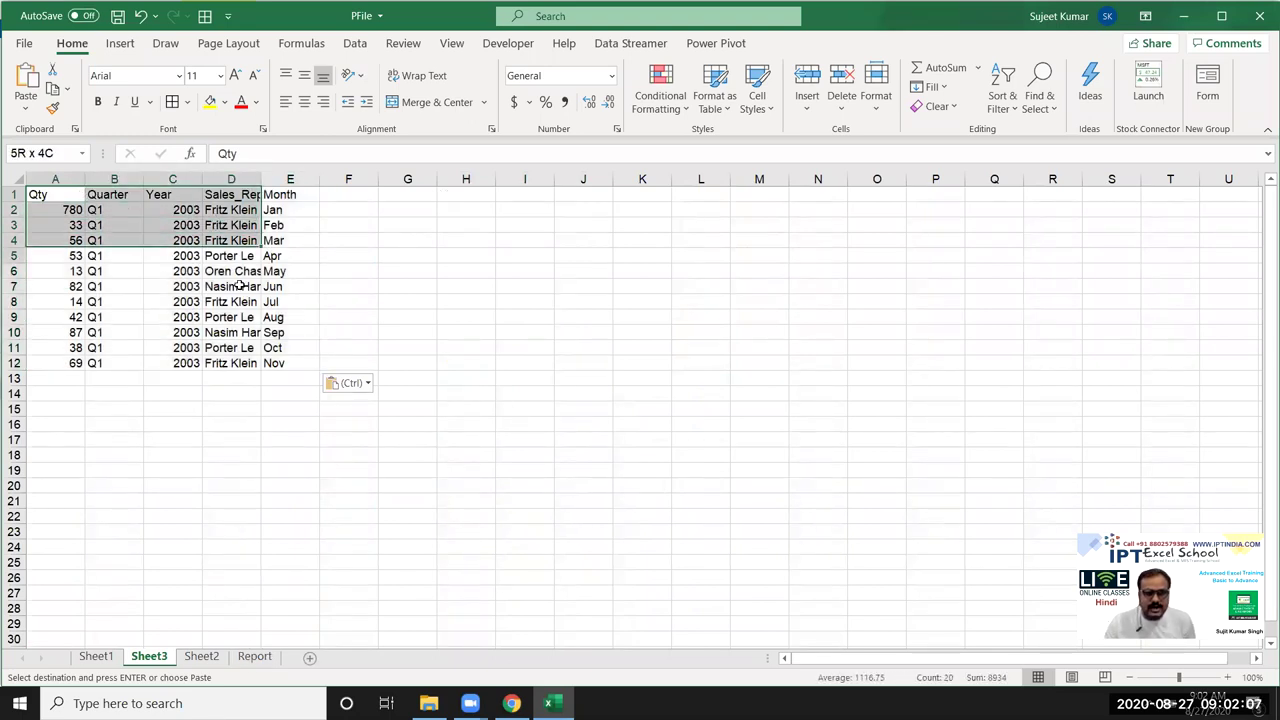
mouse_move(530, 194)
mouse_down()
mouse_move(757, 240)
mouse_move(888, 348)
mouse_up()
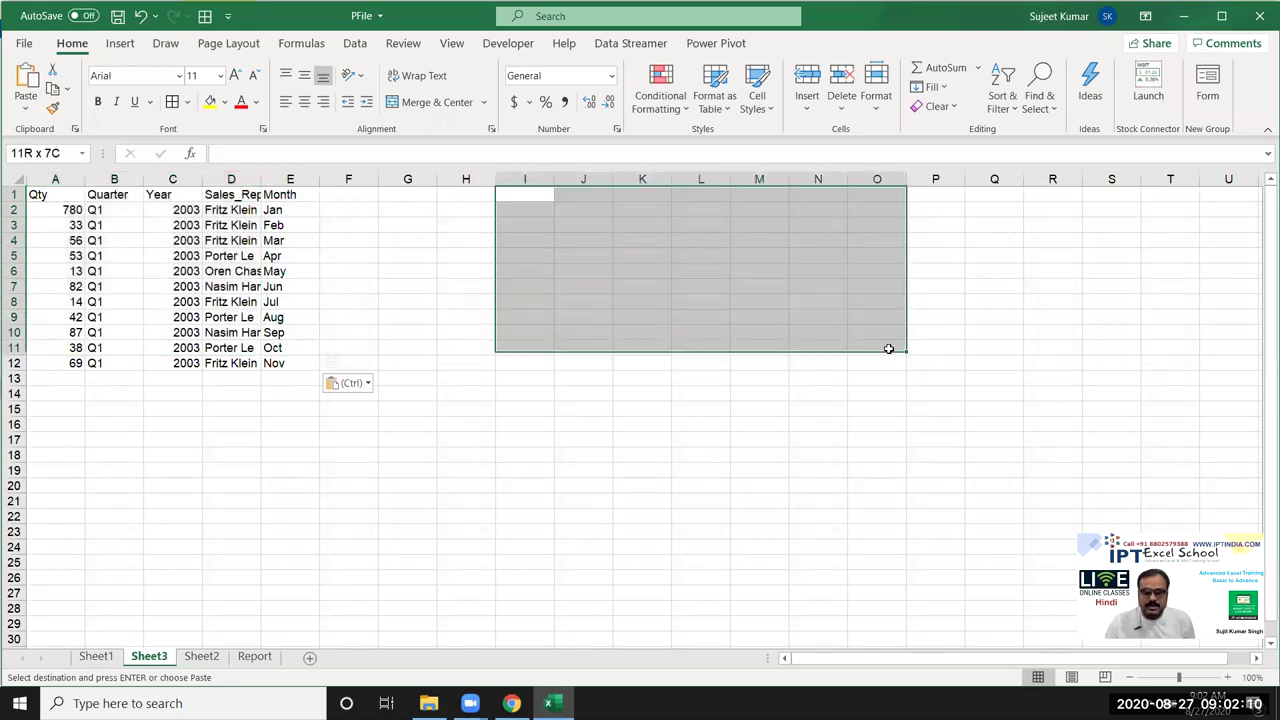
Step: Enter =A1 in I1 and fill it across to column N and down to row 12
click(543, 192)
text(=)
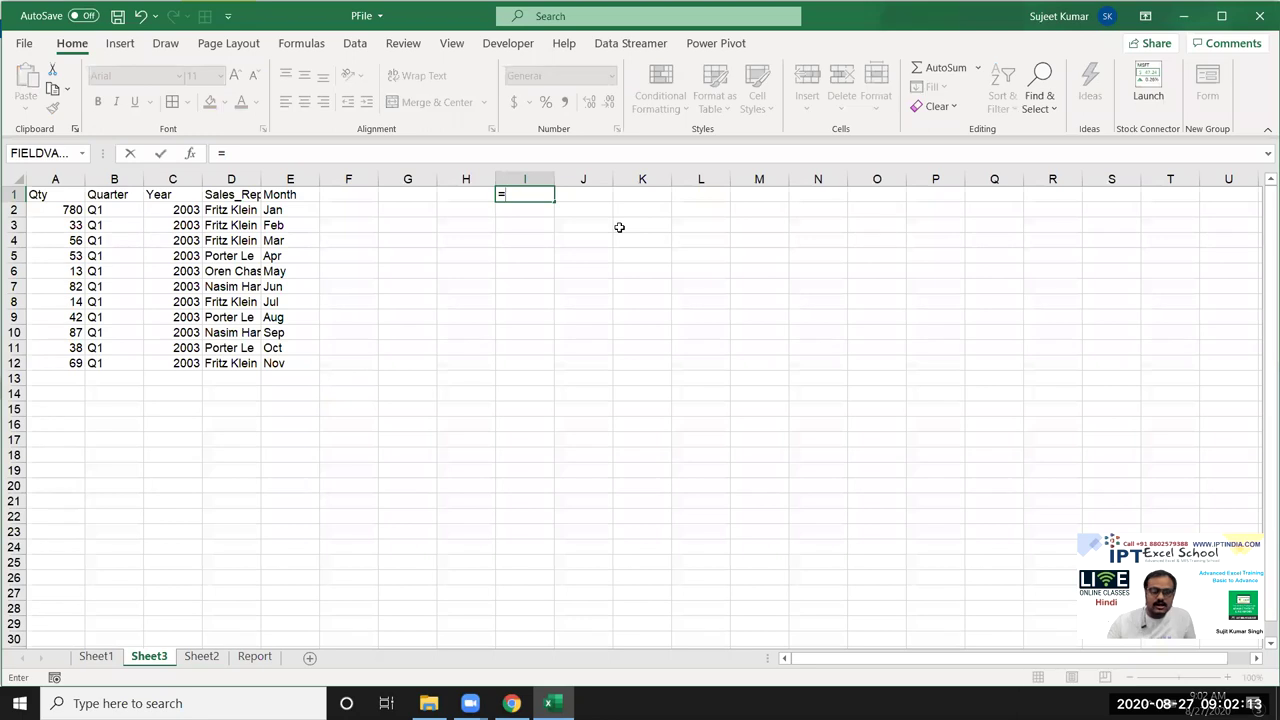
click(43, 197)
key(Return)
click(525, 195)
drag(557, 201, 845, 205)
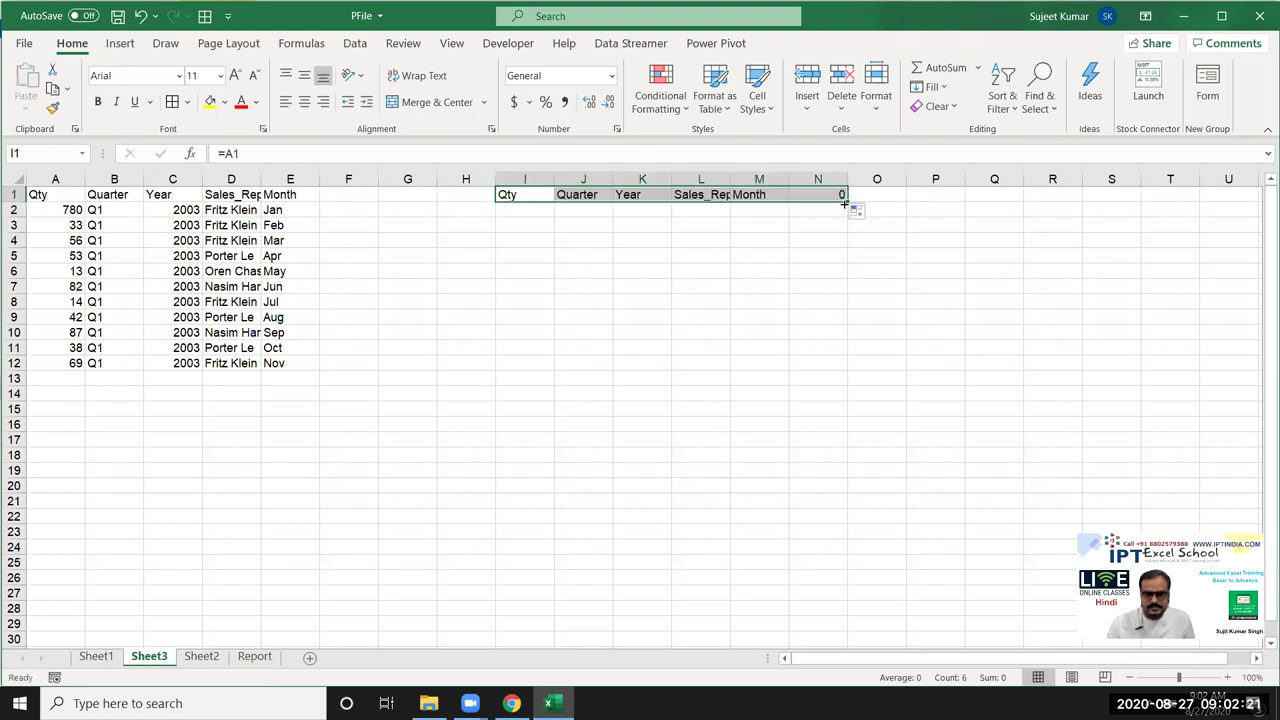
drag(848, 203, 826, 363)
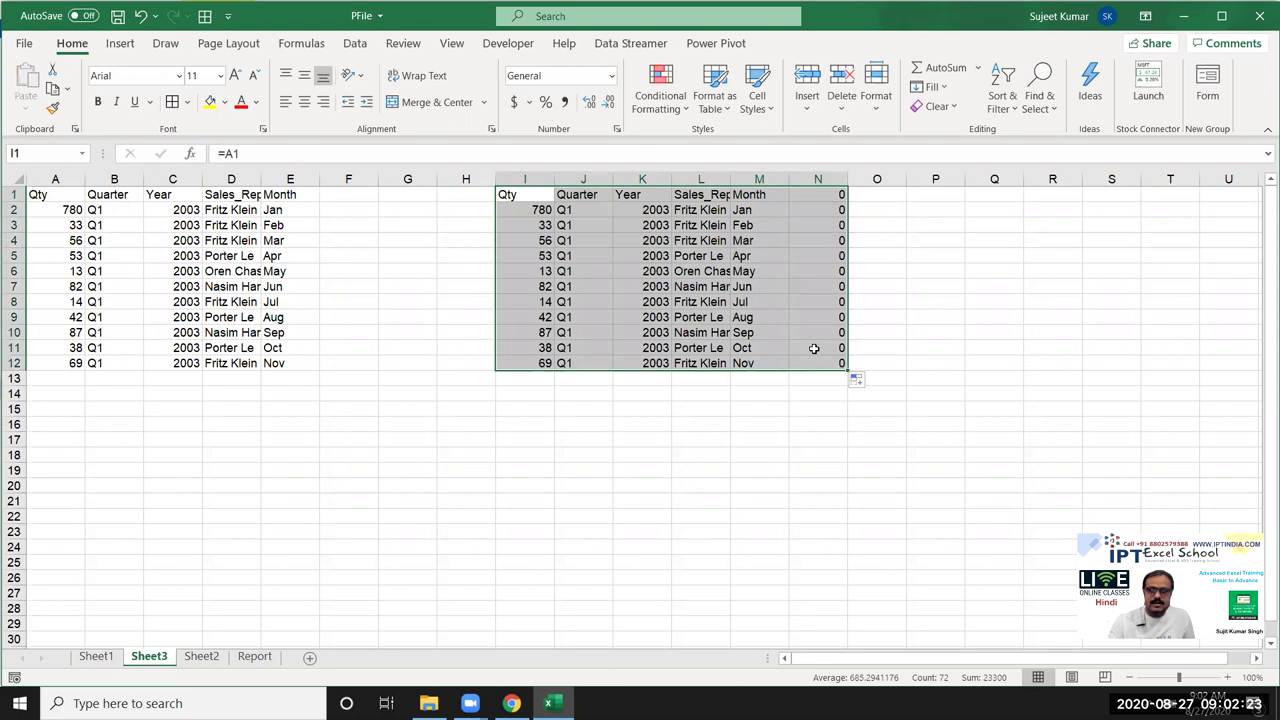
Step: Clear the I1:N12 formula copy and copy the A1:E12 table again
key(Delete)
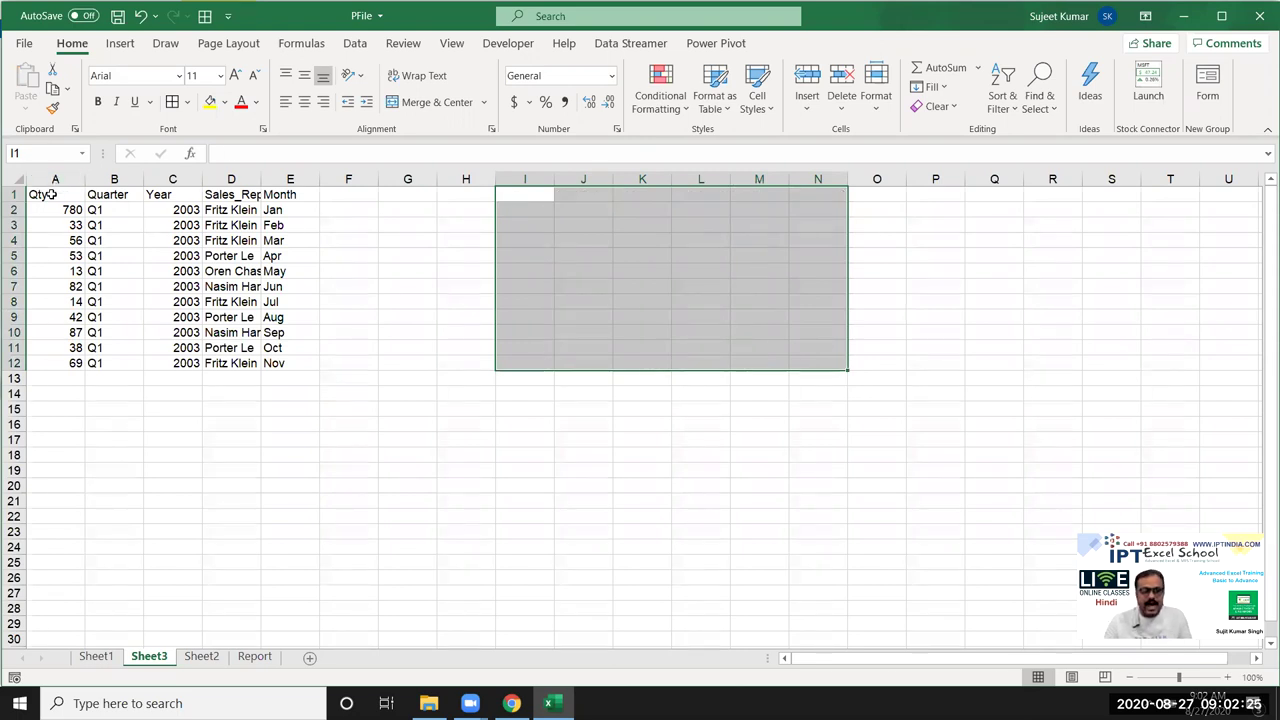
drag(52, 195, 272, 362)
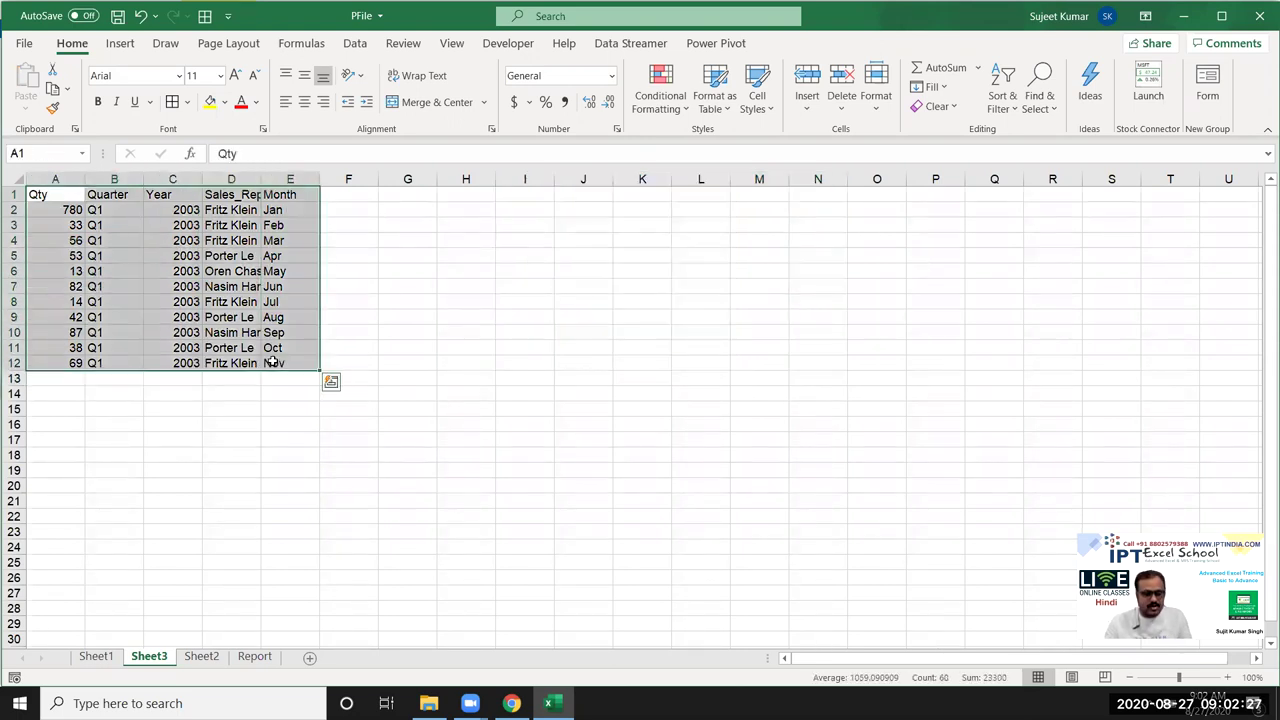
key(ctrl+c)
Step: Paste Link the table into I1:M12 on Sheet3 and check the linked formula in L6
click(500, 196)
right_click(510, 192)
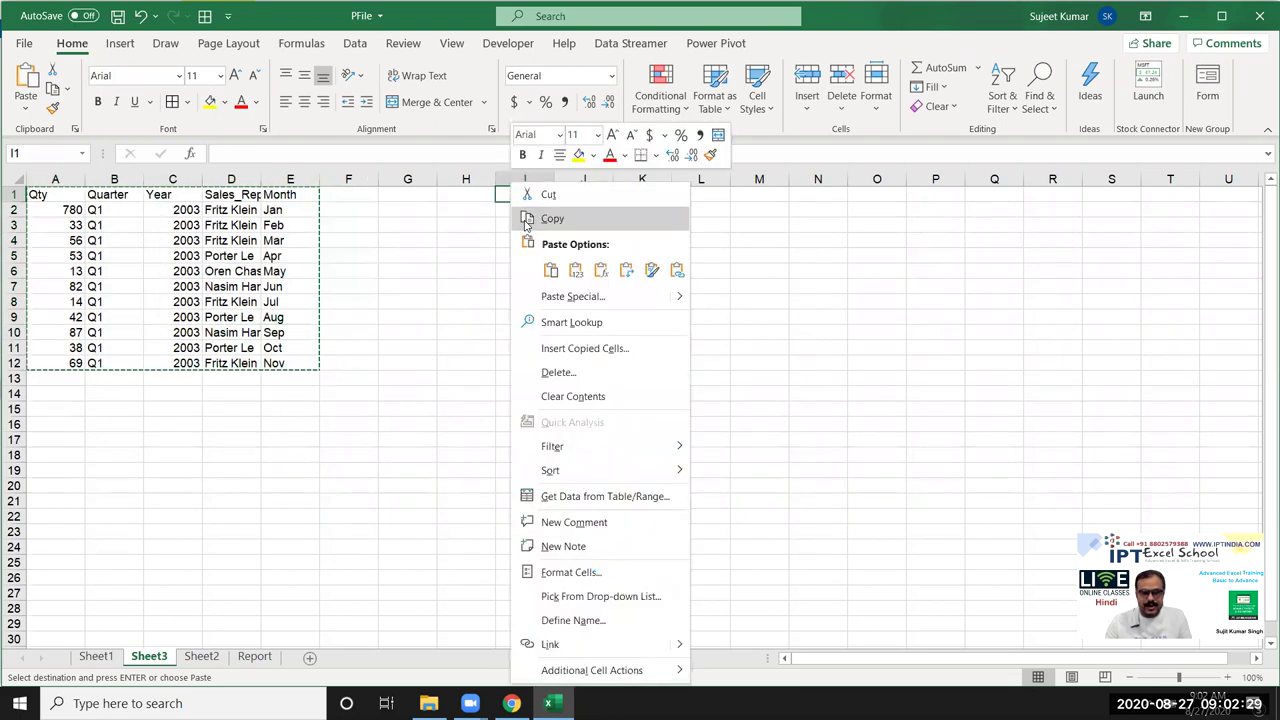
click(555, 296)
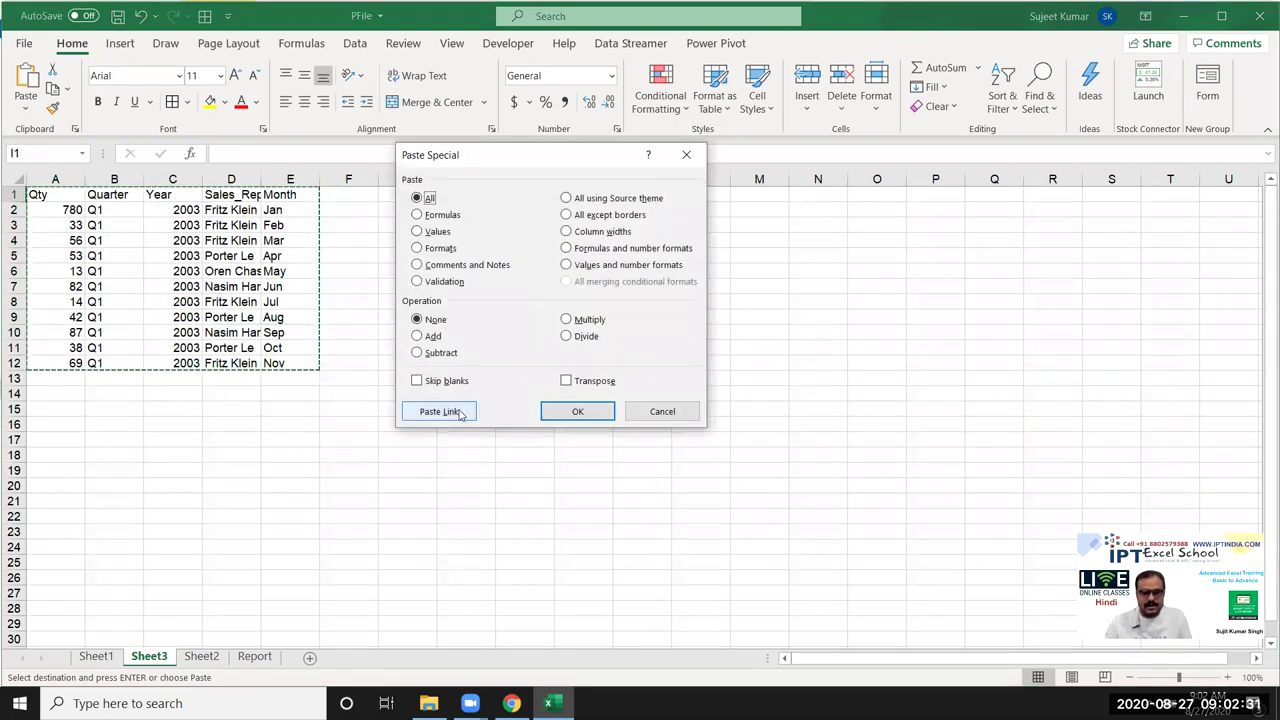
click(458, 411)
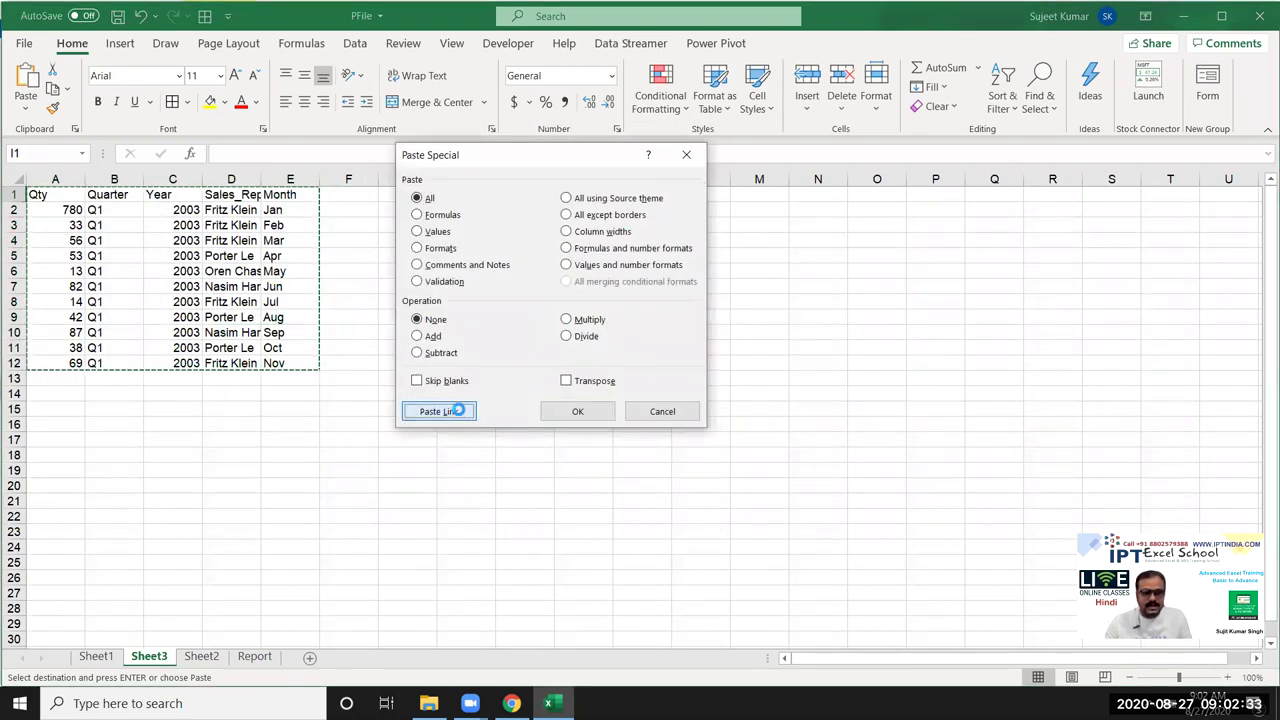
key(Right)
key(Right)
key(Right)
key(Down)
key(Down)
key(Down)
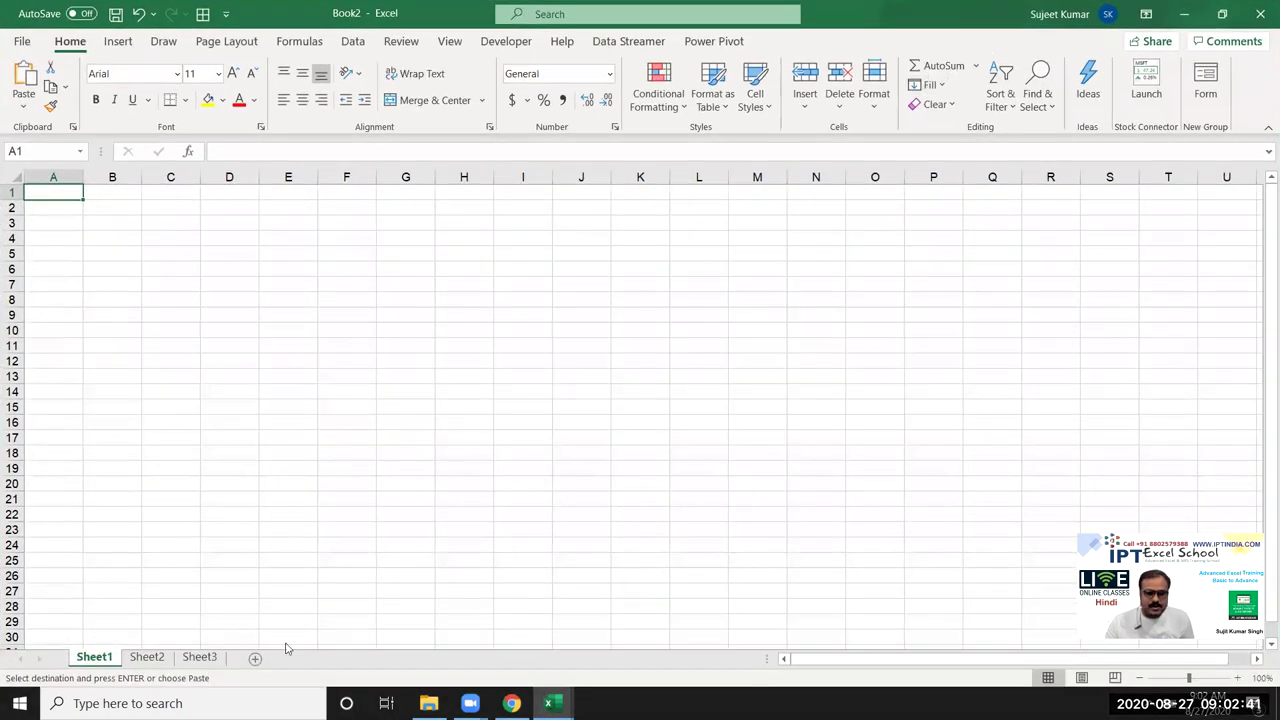
Step: Add three new sheets, Sheet4 to Sheet6, to Book2
click(255, 660)
click(306, 660)
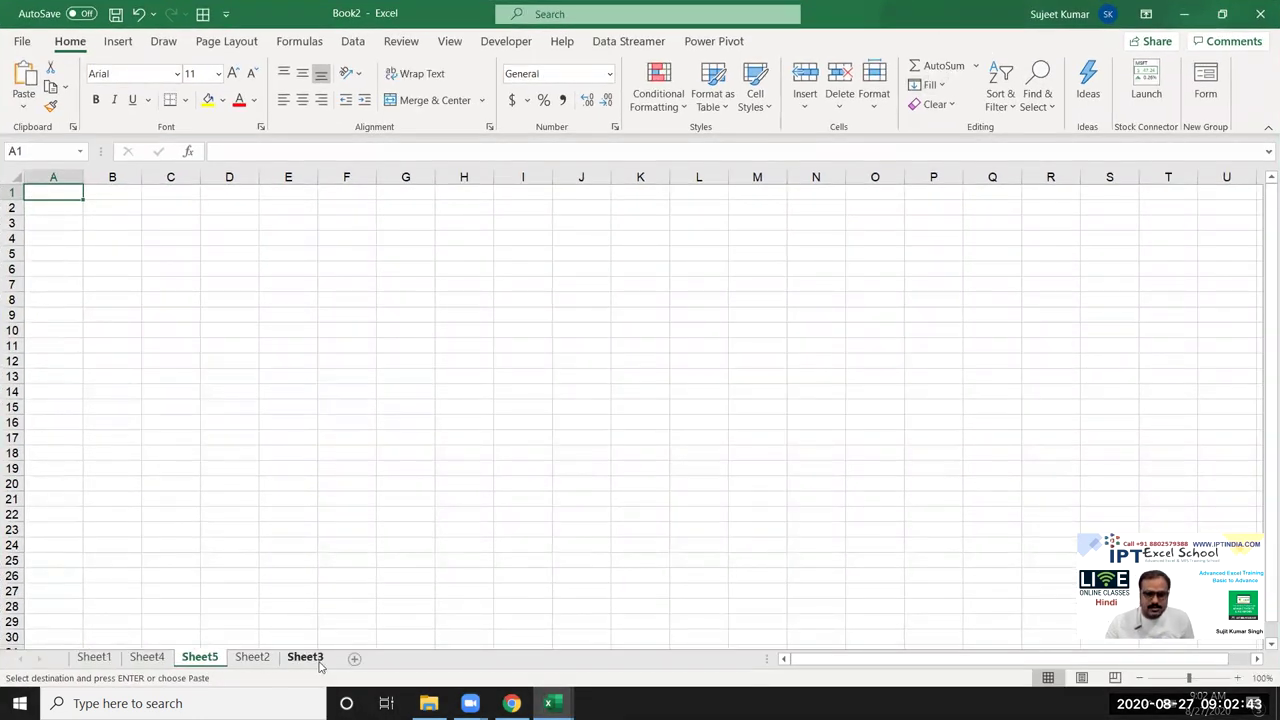
click(386, 659)
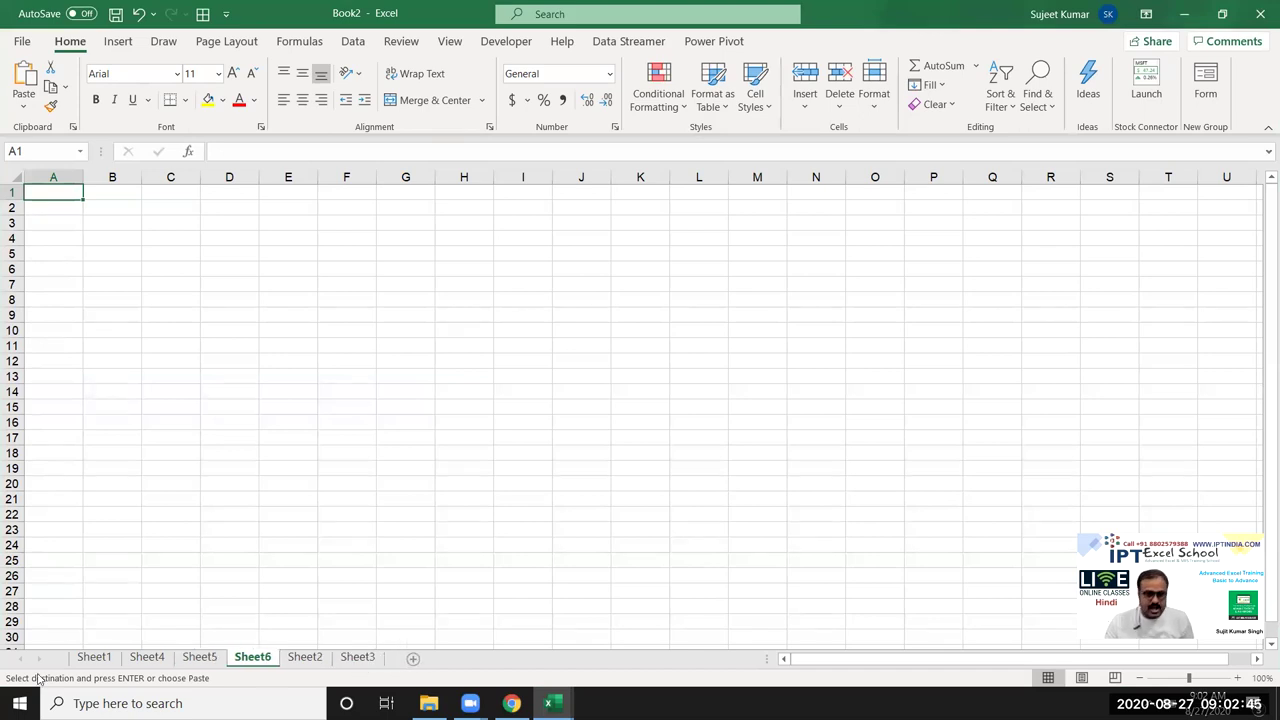
Step: On Sheet1, enter Date in A2 and today's date 8/27/2020 in B2
click(94, 657)
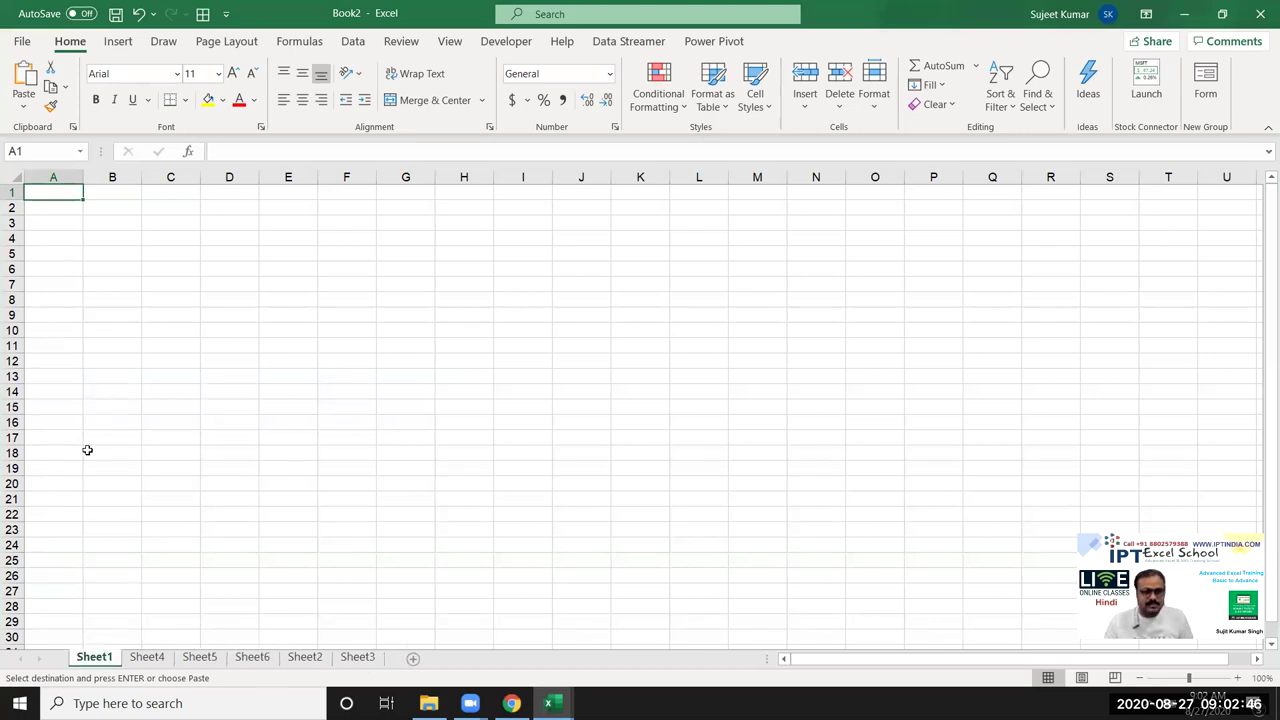
click(62, 206)
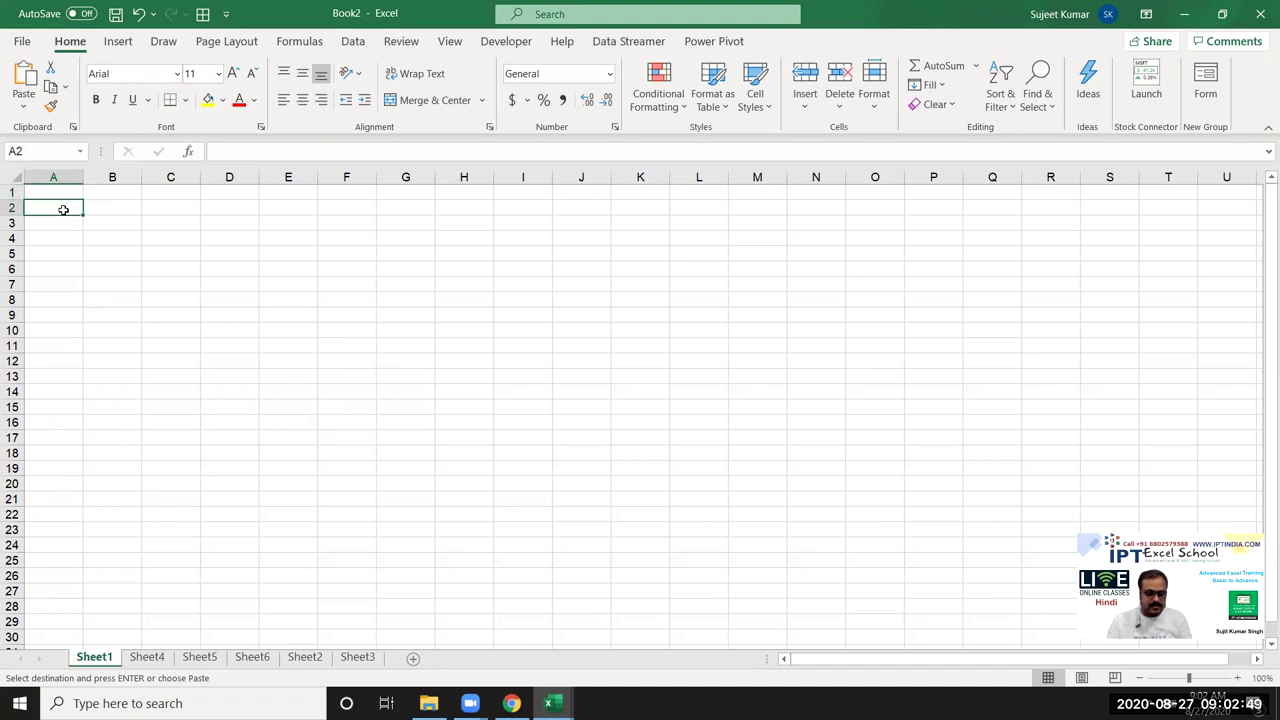
text(Da)
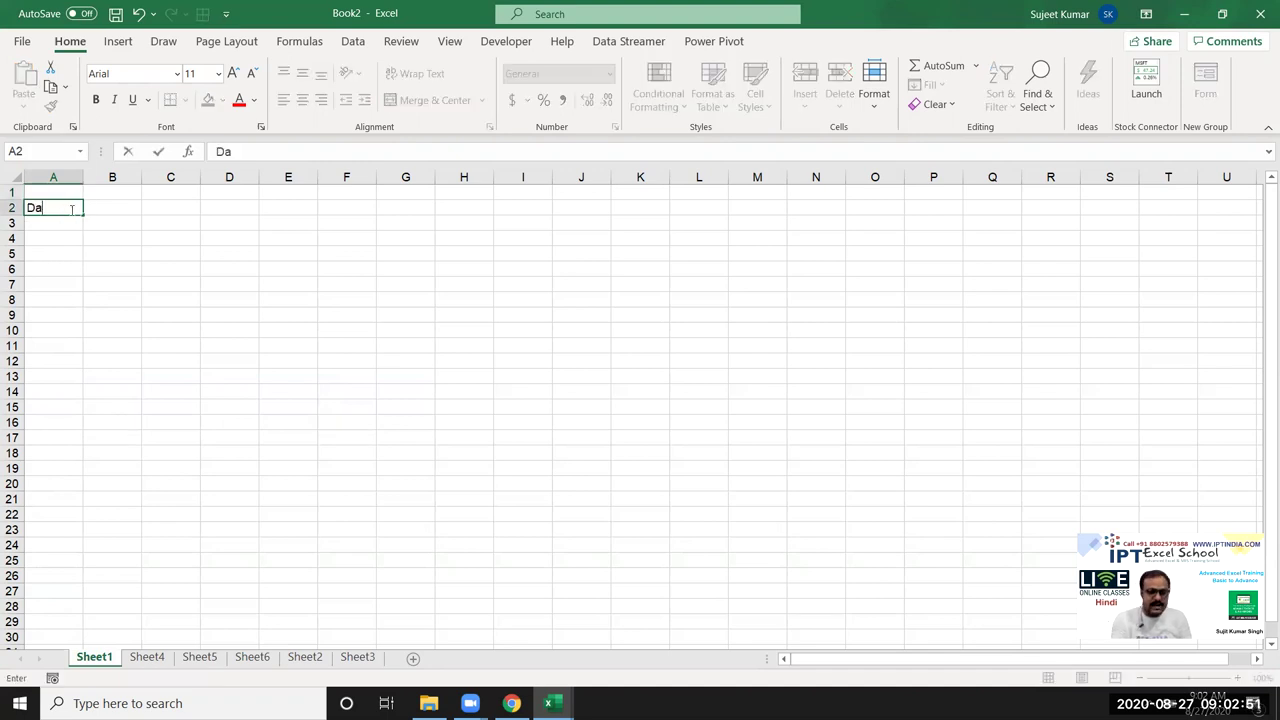
key(Tab)
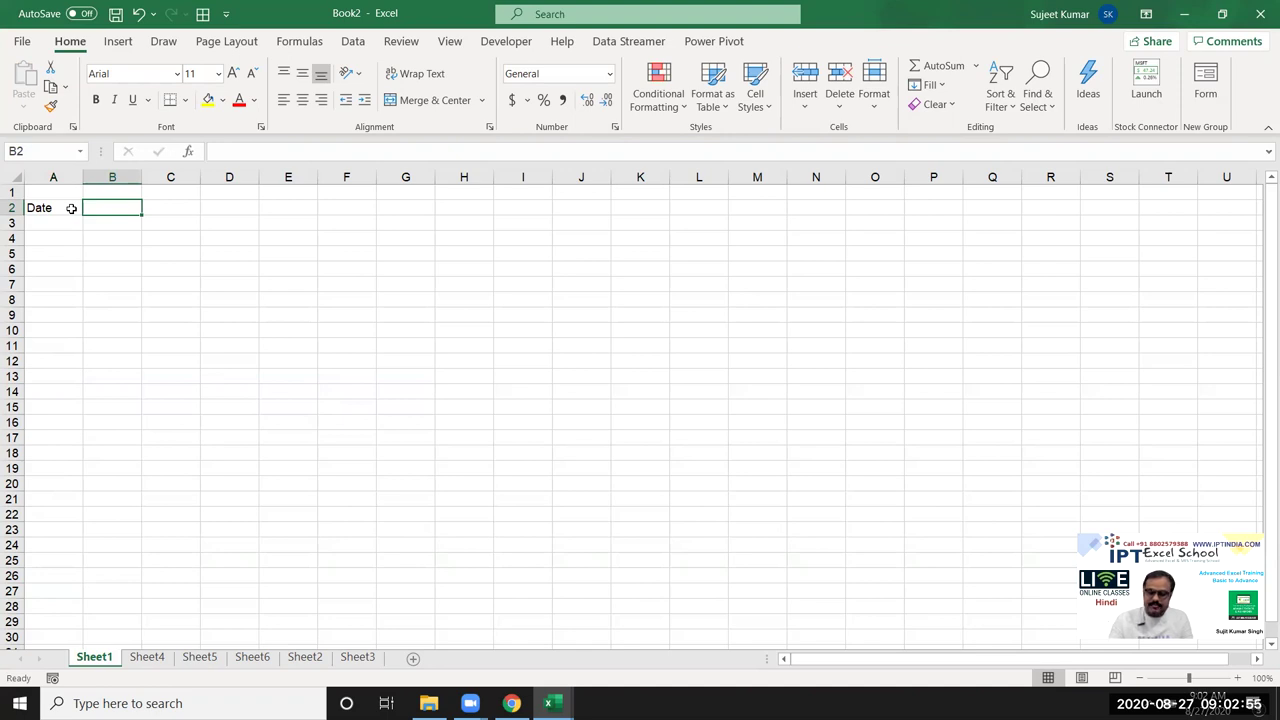
key(ctrl+[)
key(Return)
key(ctrl+semicolon)
key(Return)
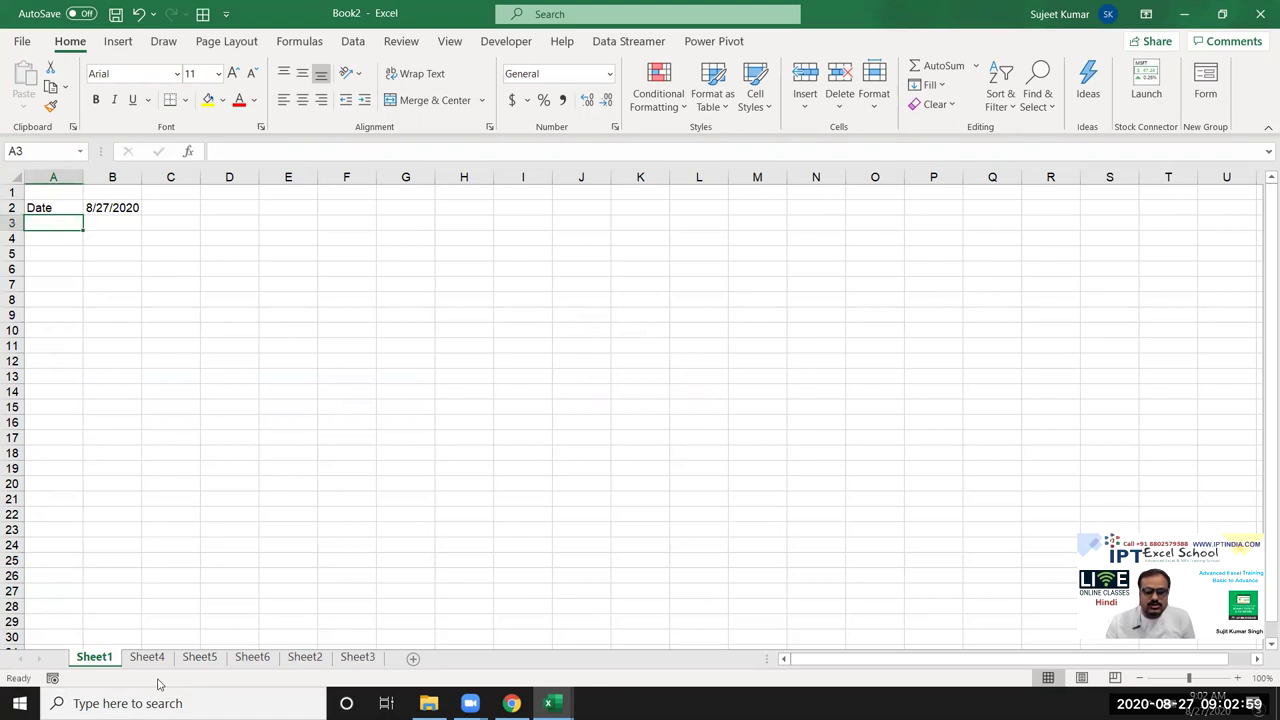
Step: Look through Sheet4, Sheet5, Sheet6, Sheet2 and Sheet3
click(147, 657)
click(199, 657)
click(252, 657)
click(305, 657)
click(357, 657)
click(135, 660)
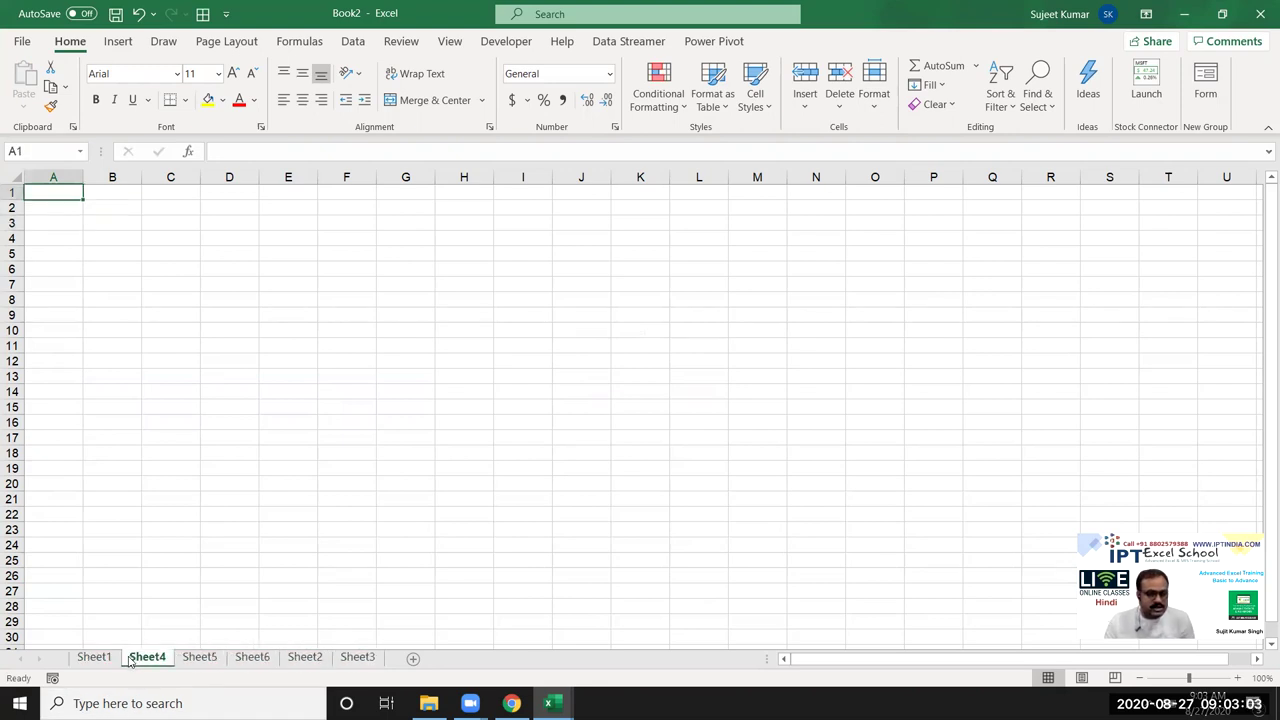
Step: Copy Sheet1's A2:B2 and group Sheet4 through Sheet3 with A2 selected
click(100, 657)
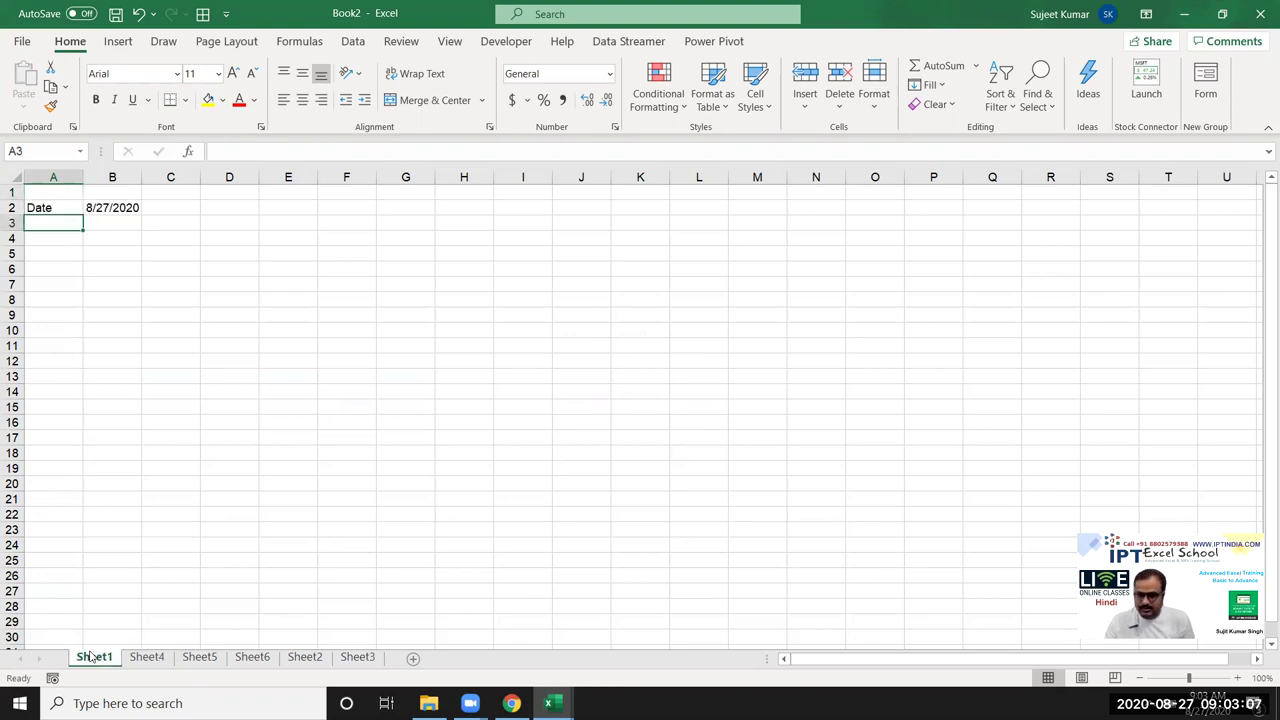
click(155, 528)
drag(40, 208, 112, 208)
key(ctrl+c)
click(145, 657)
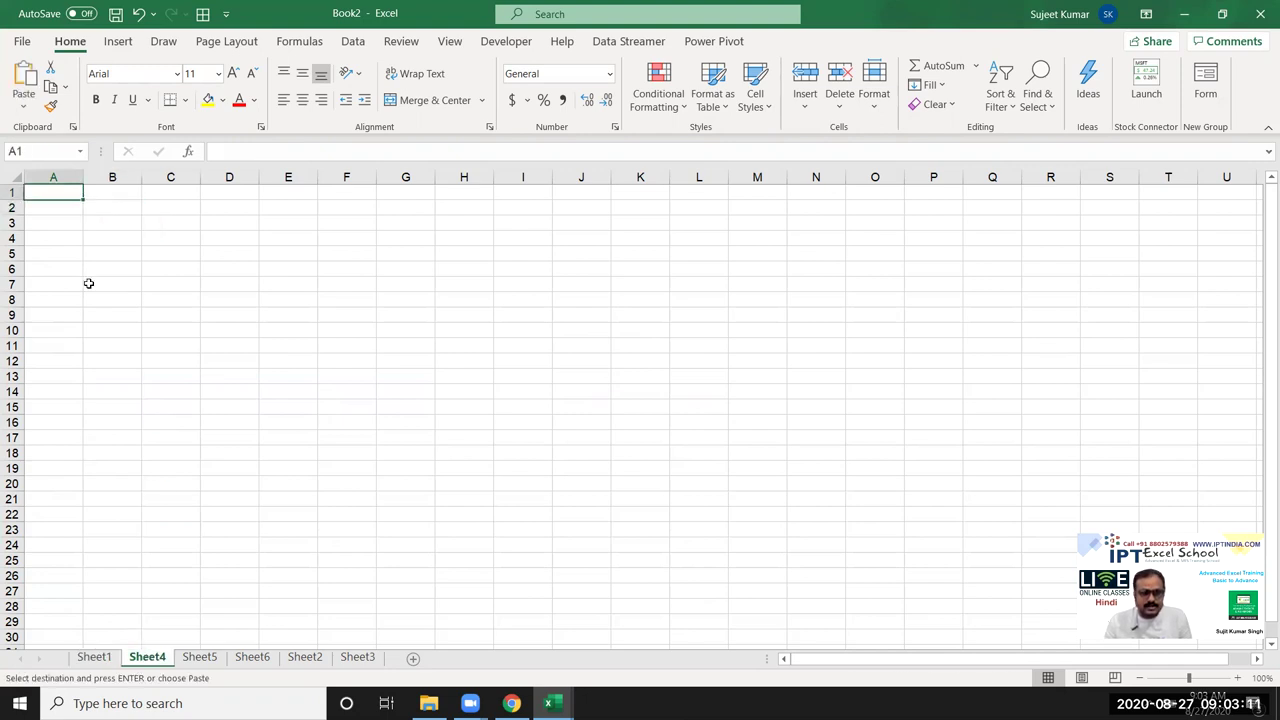
click(46, 209)
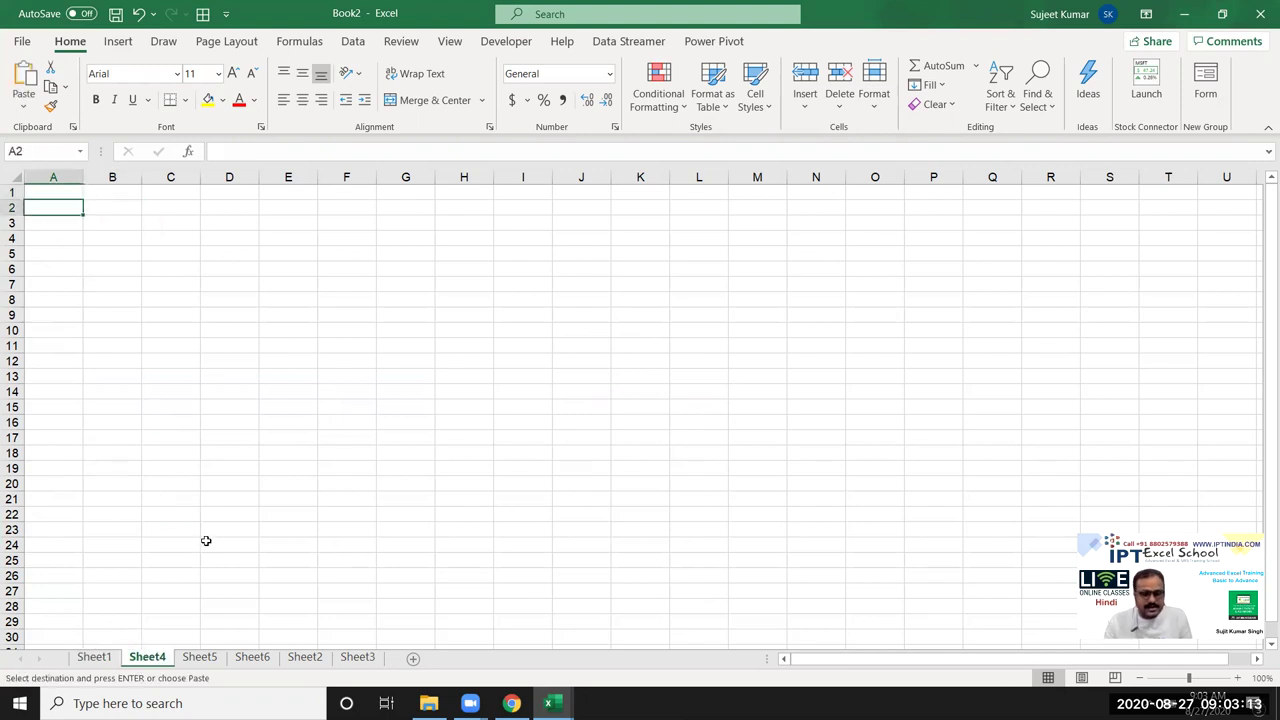
shift+click(365, 663)
Step: Paste Special the Date row into A2 across the grouped sheets and browse the Paste options gallery
right_click(53, 212)
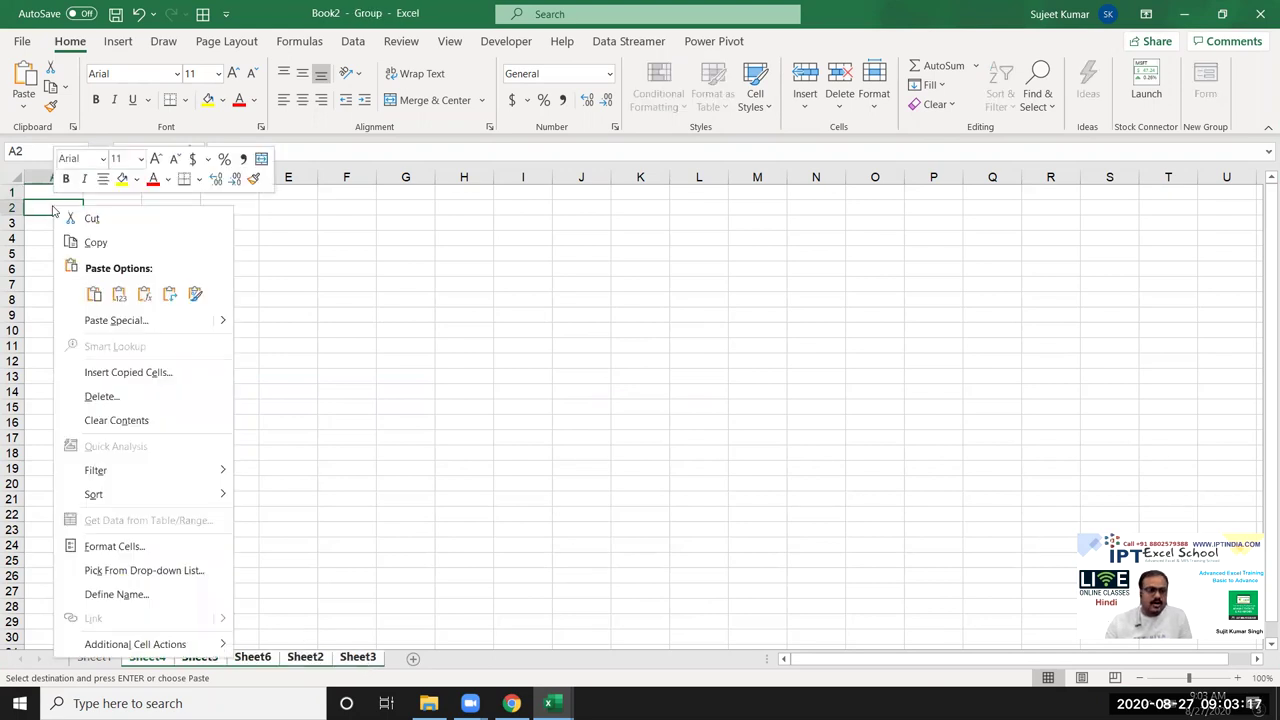
click(100, 320)
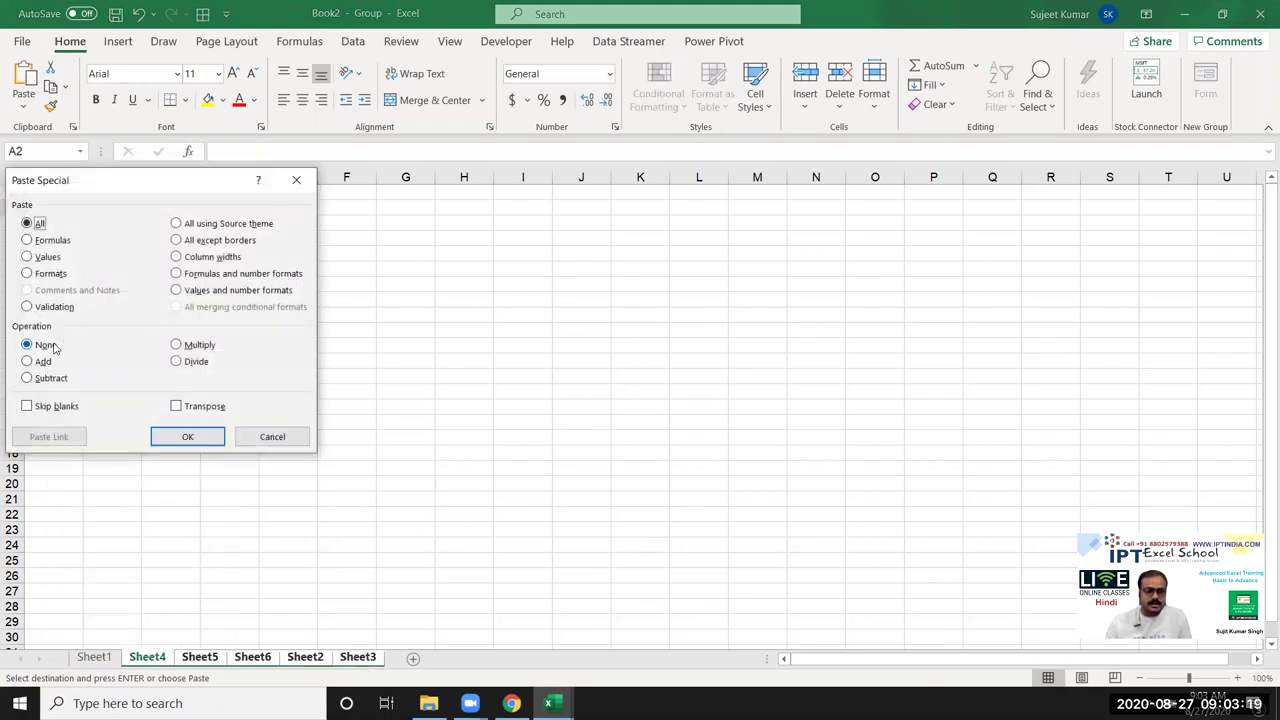
click(188, 437)
click(23, 110)
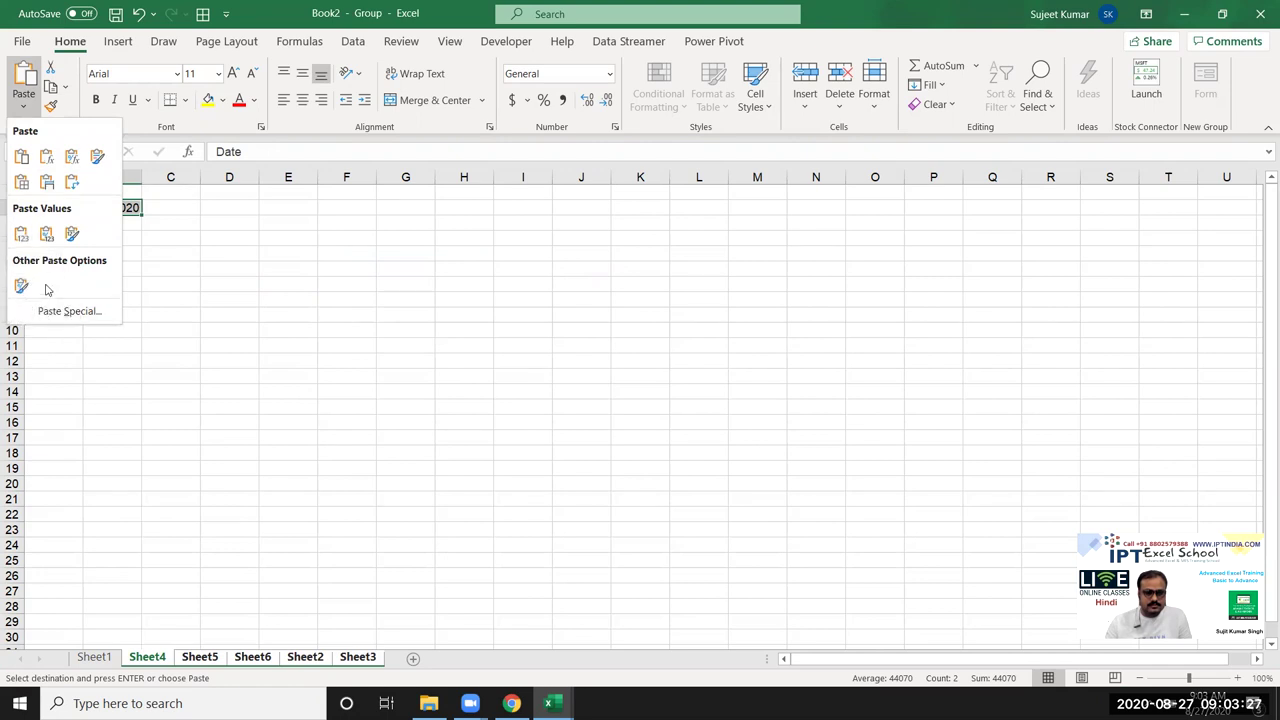
click(265, 271)
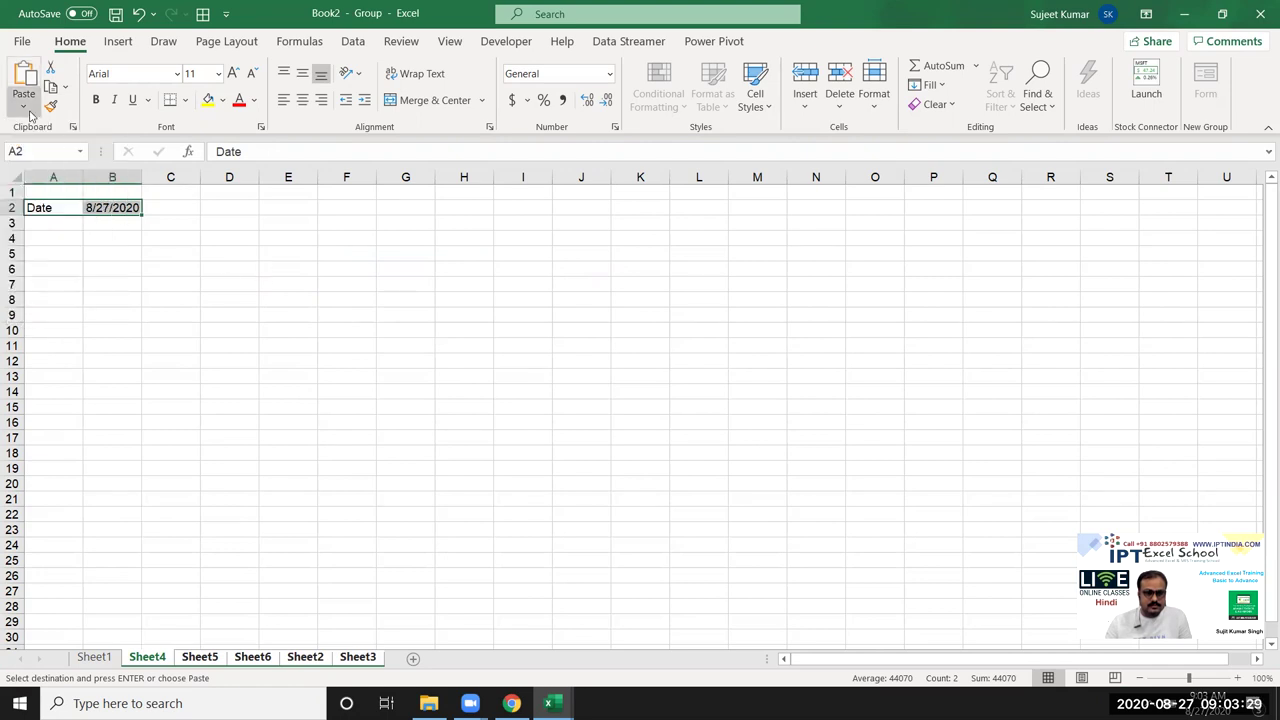
click(30, 115)
key(Escape)
key(Escape)
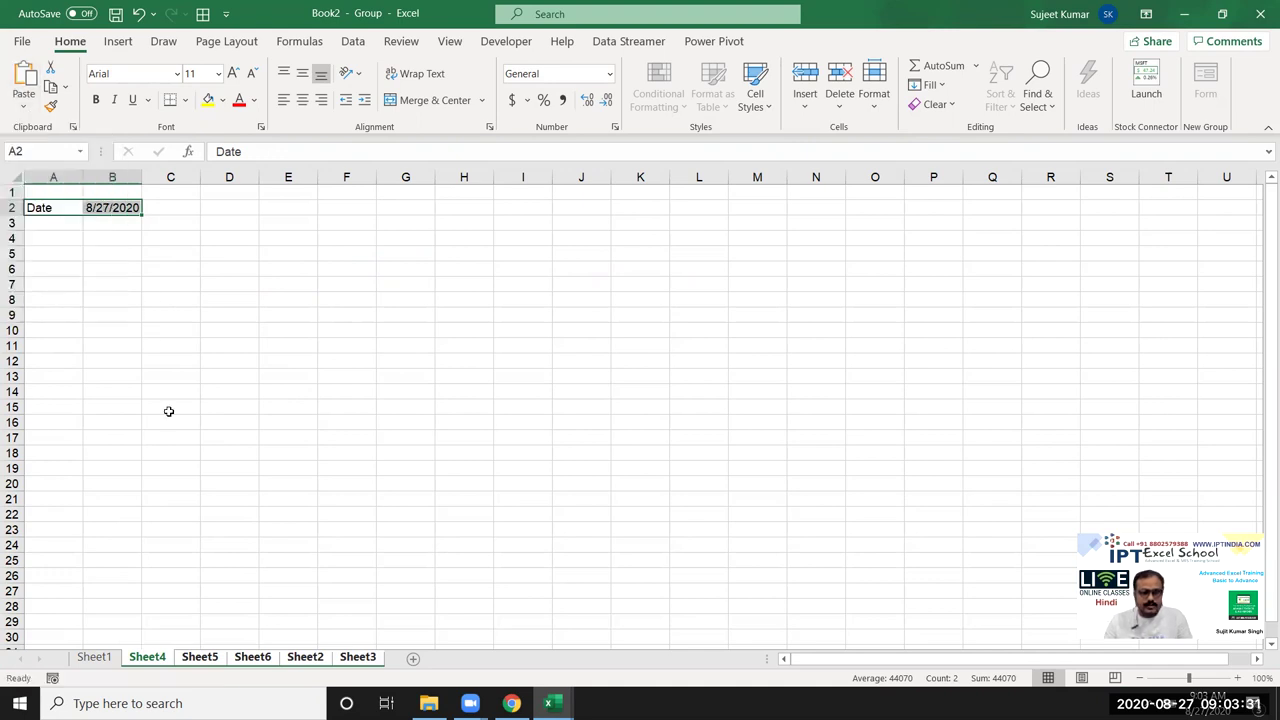
Step: Recopy Sheet1's A2:B2 and pick A2 on Sheet4 alone as the destination
click(94, 657)
click(118, 381)
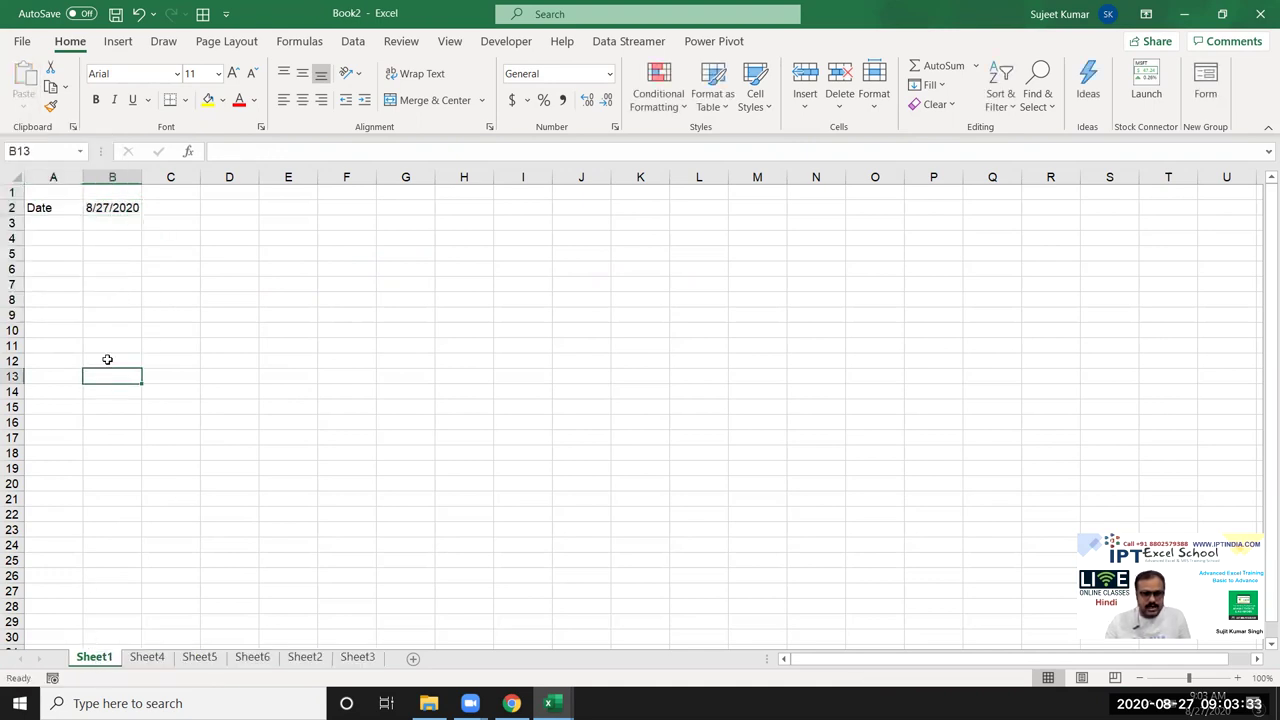
drag(50, 207, 112, 207)
key(ctrl+c)
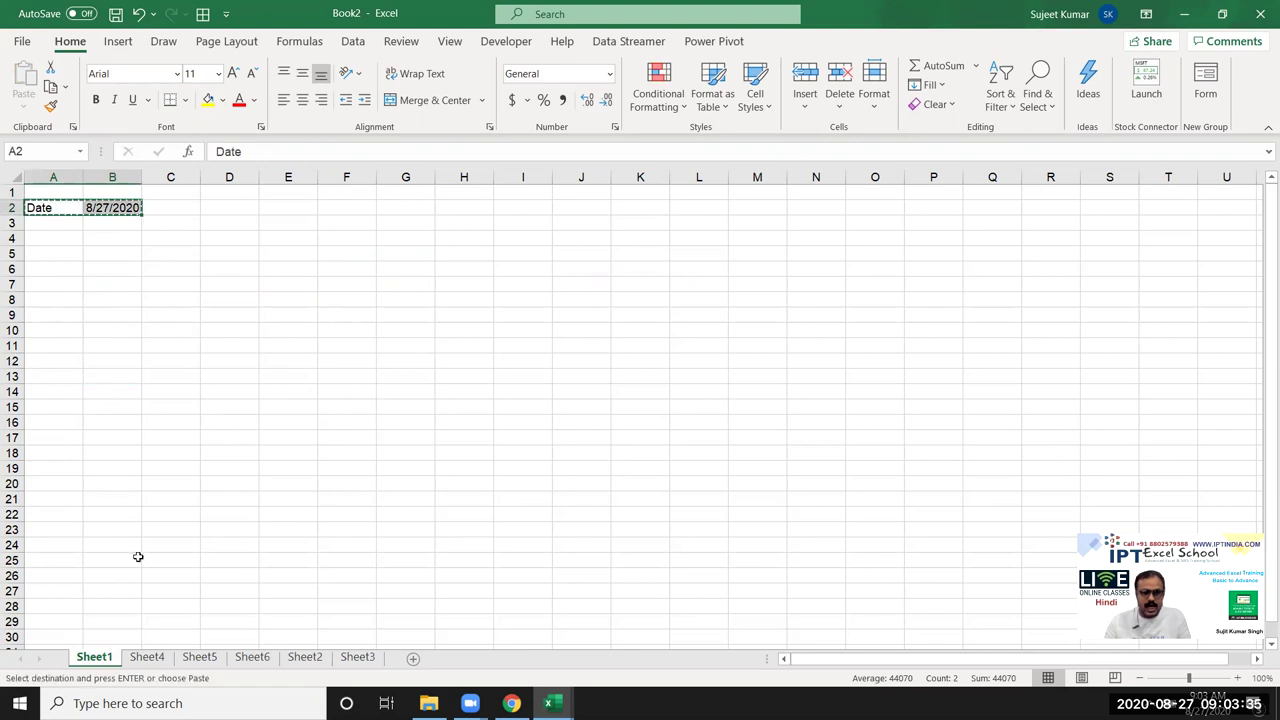
click(147, 657)
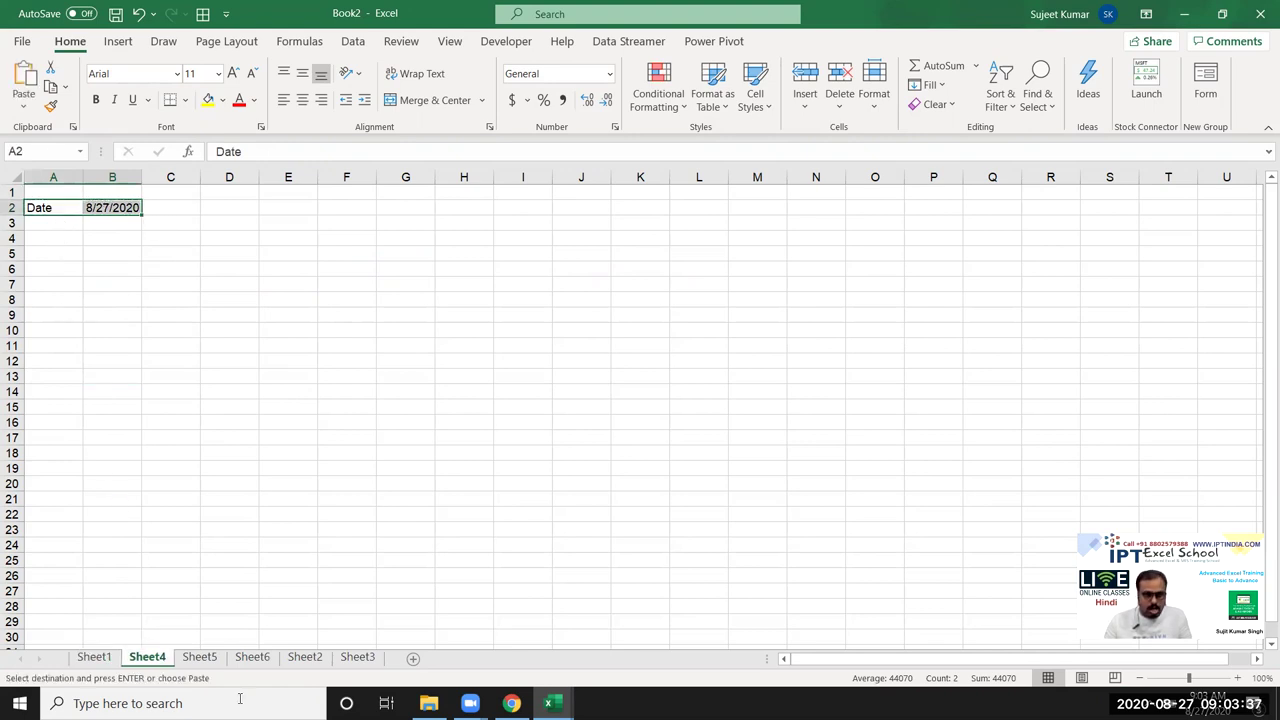
click(200, 657)
ctrl+click(160, 657)
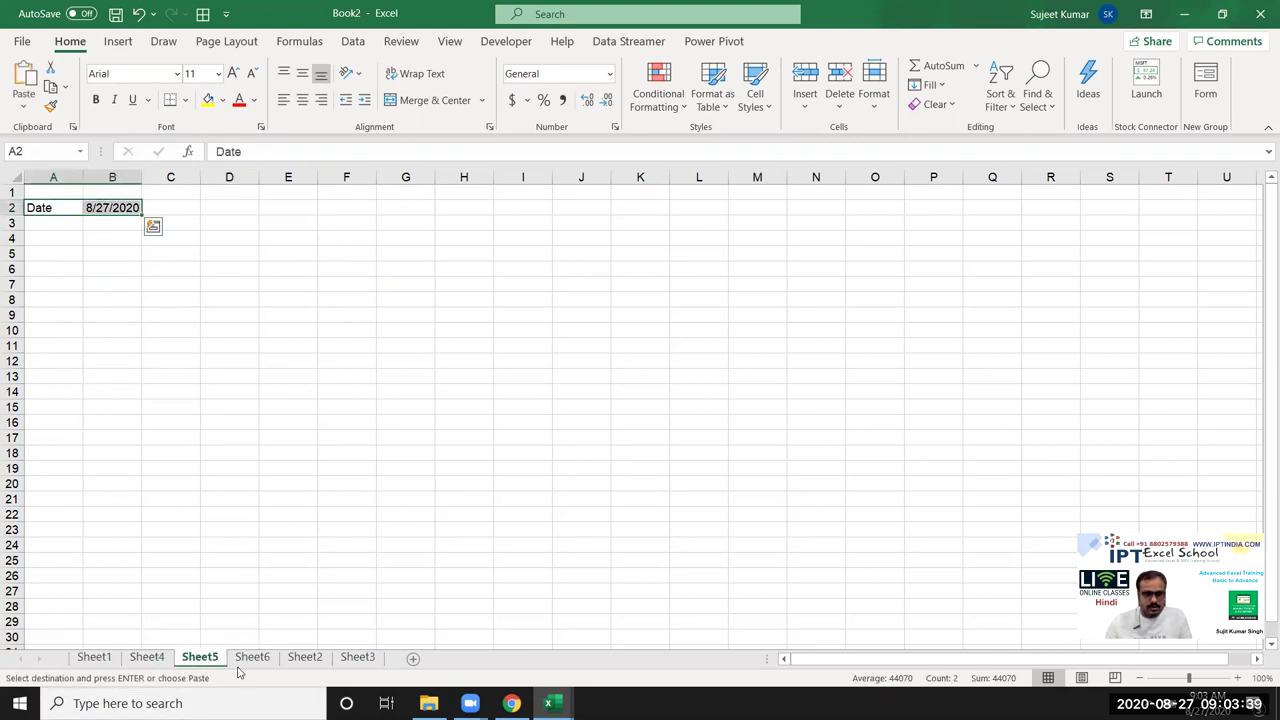
click(150, 657)
click(57, 210)
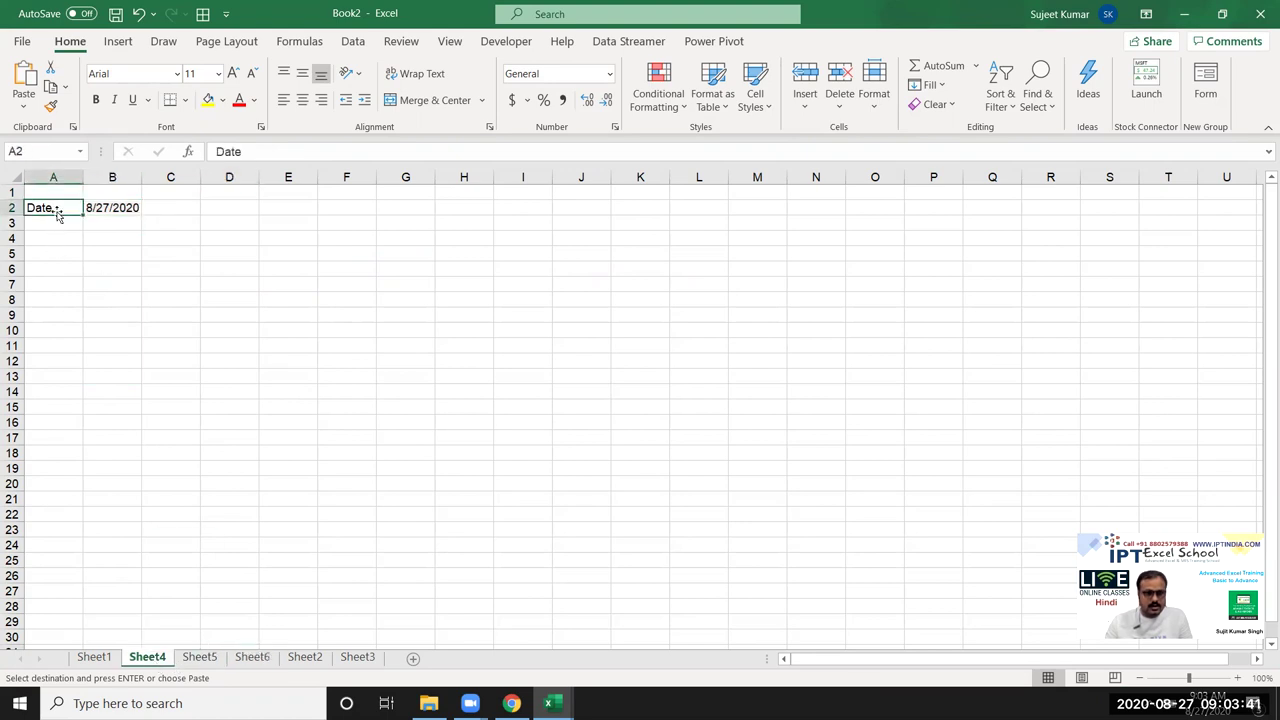
Step: Paste Link Sheet1's date row into Sheet4's A2:B2 and copy the linked cells
right_click(48, 208)
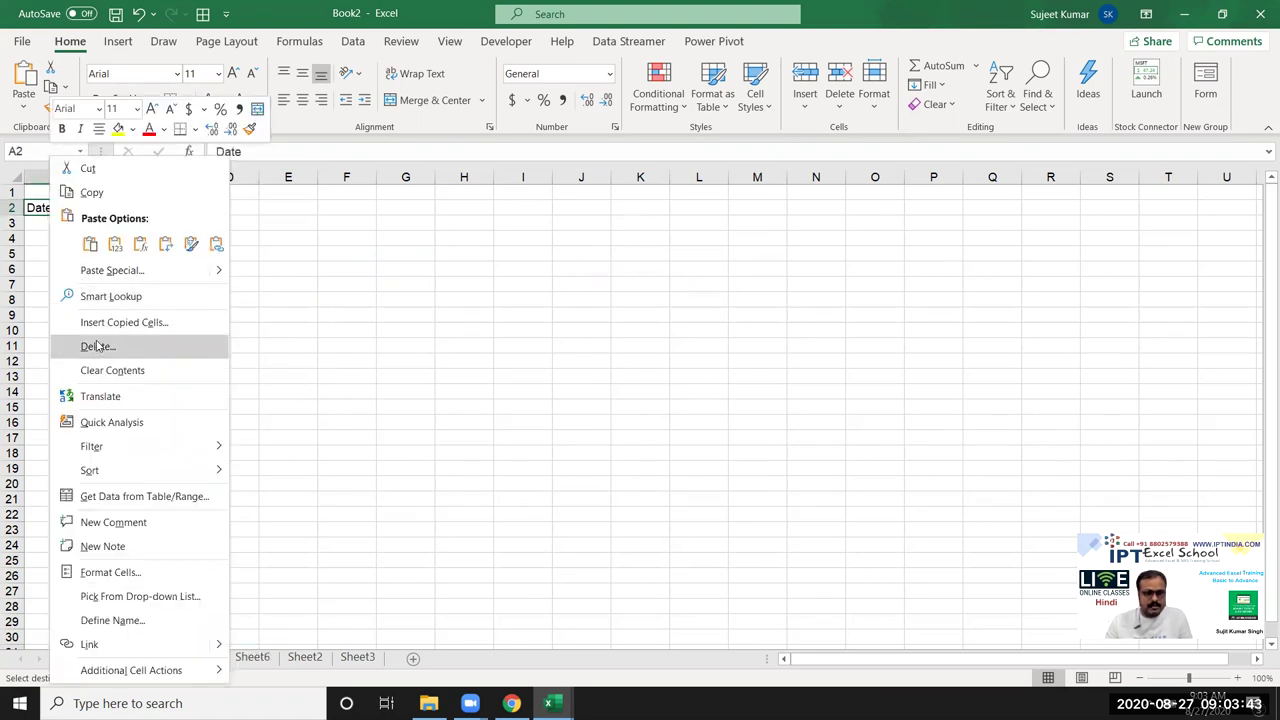
click(100, 270)
click(62, 390)
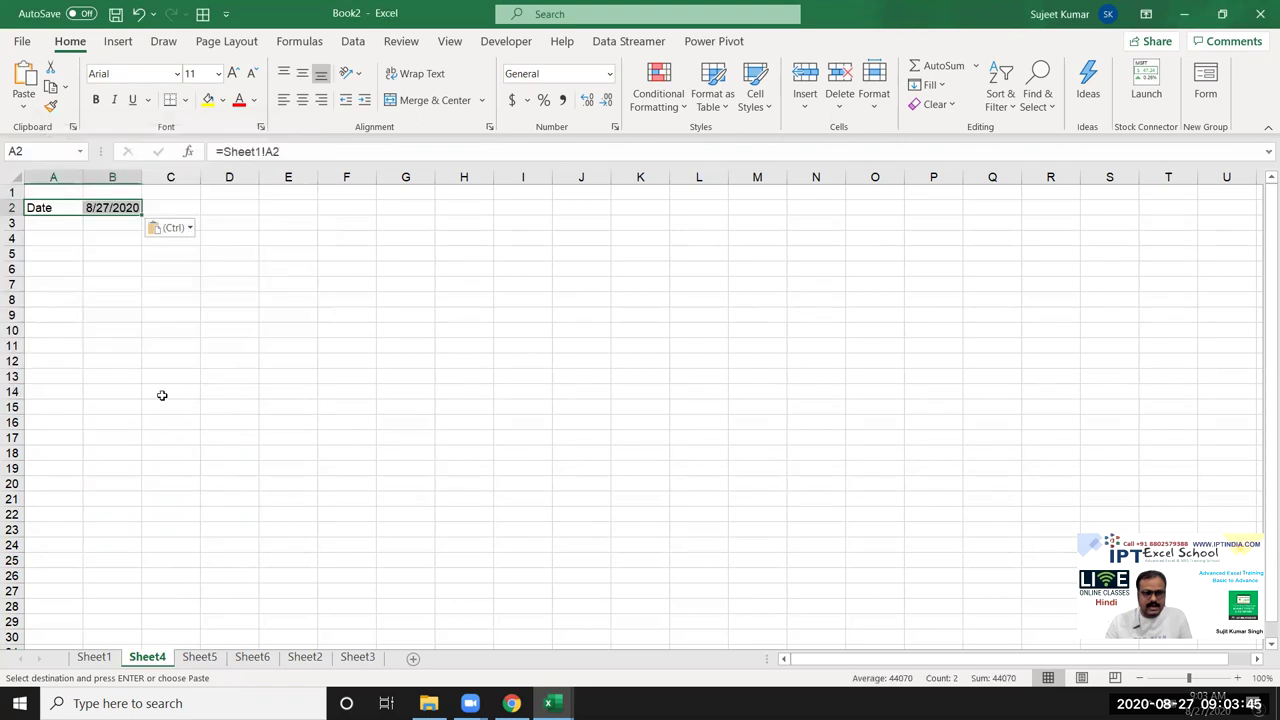
click(135, 354)
drag(43, 208, 112, 208)
key(ctrl+c)
Step: Group Sheet5 through Sheet3, then ungroup, return to Sheet1 and cancel the copy
click(200, 658)
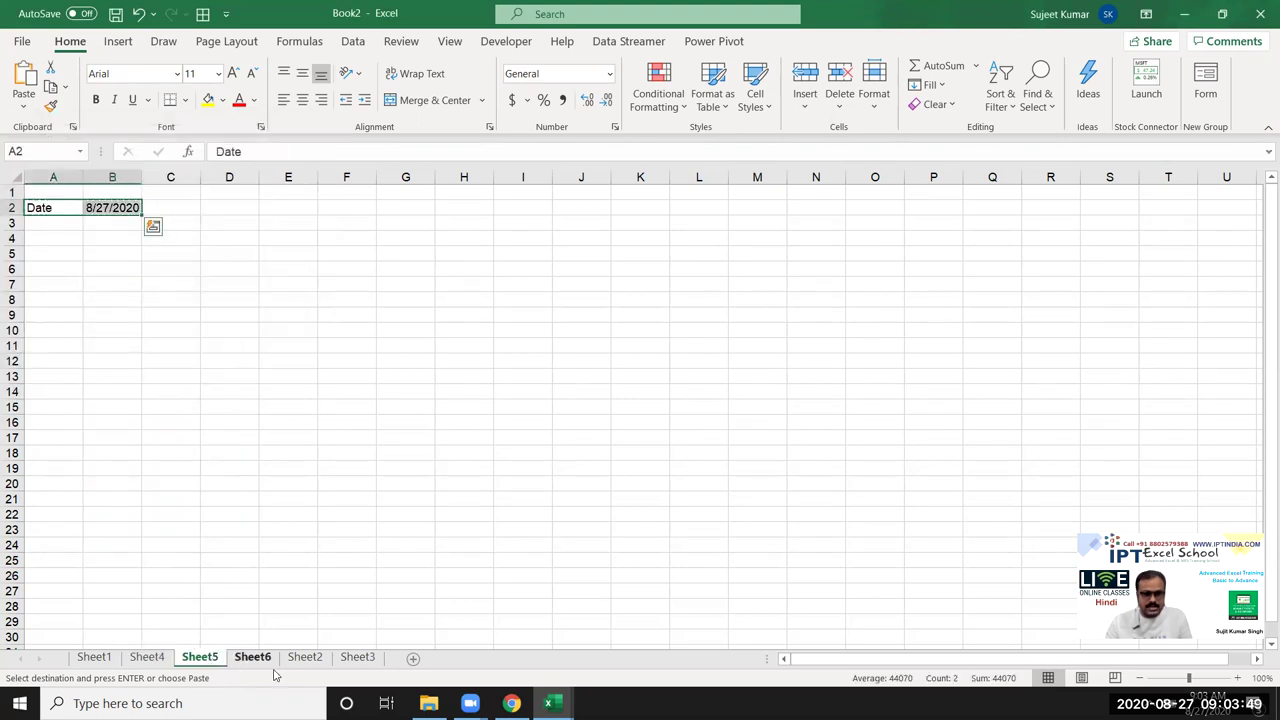
shift+click(359, 664)
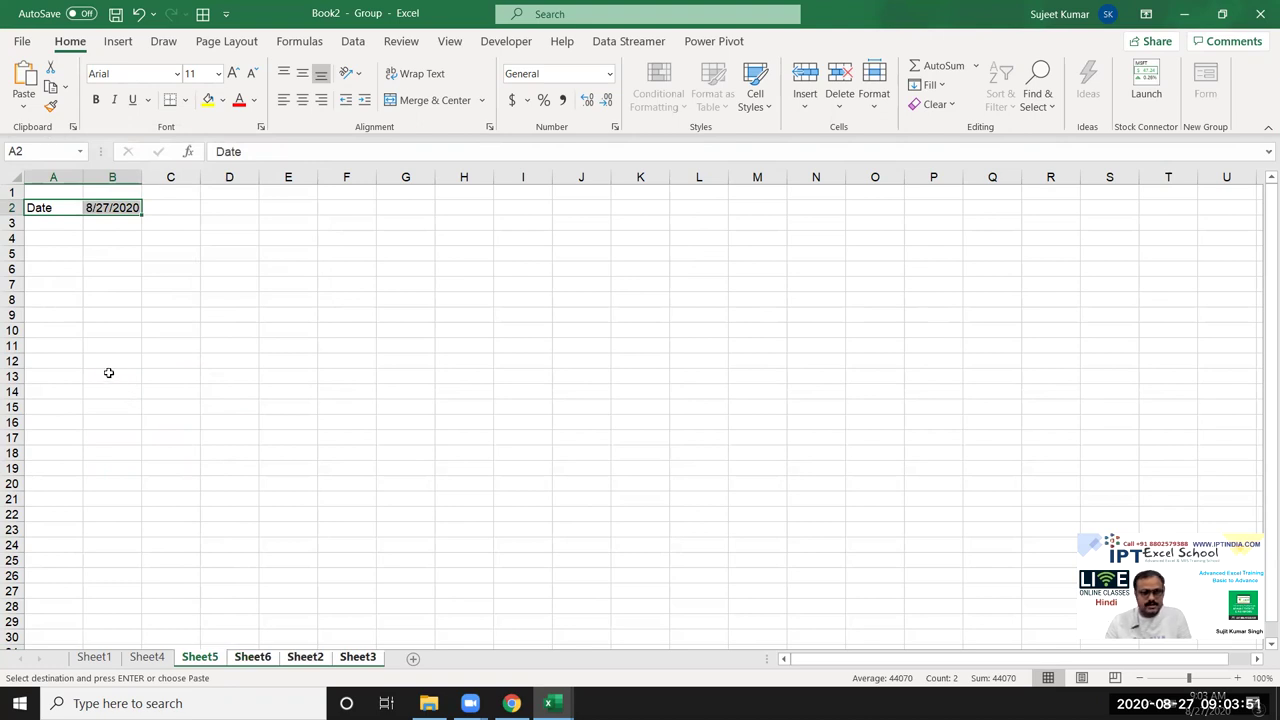
click(126, 331)
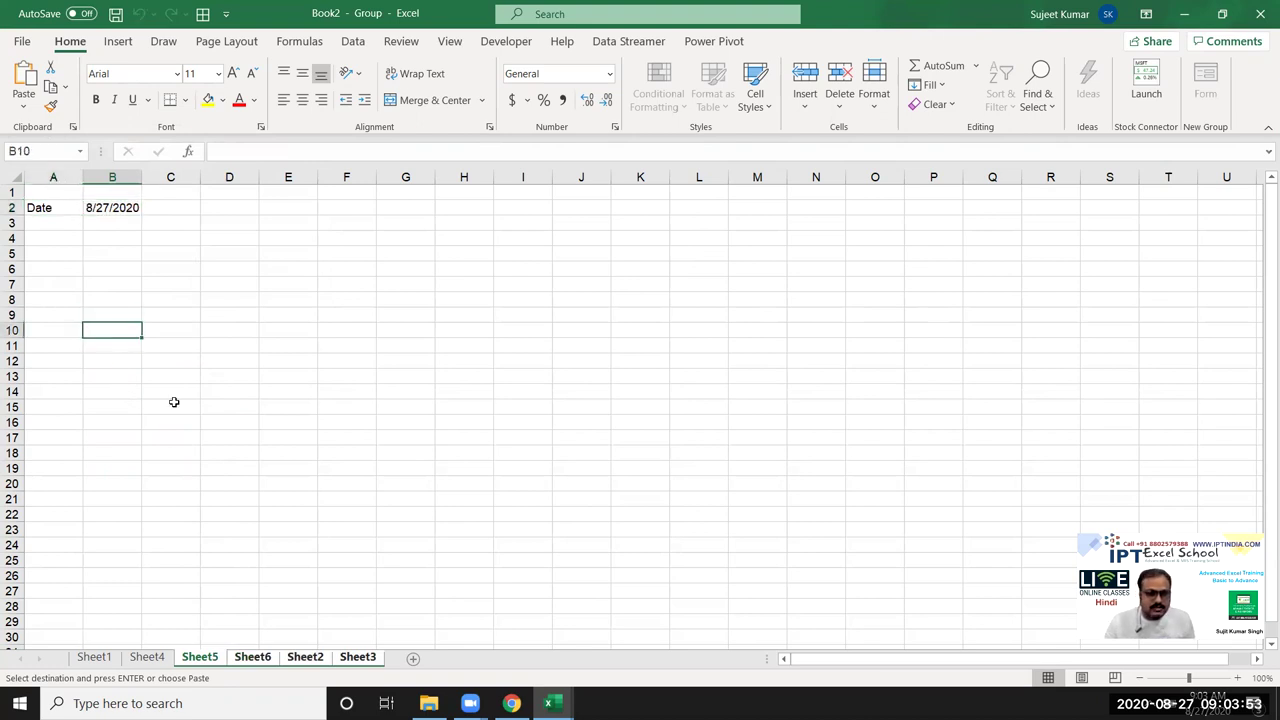
click(146, 657)
click(94, 657)
key(Escape)
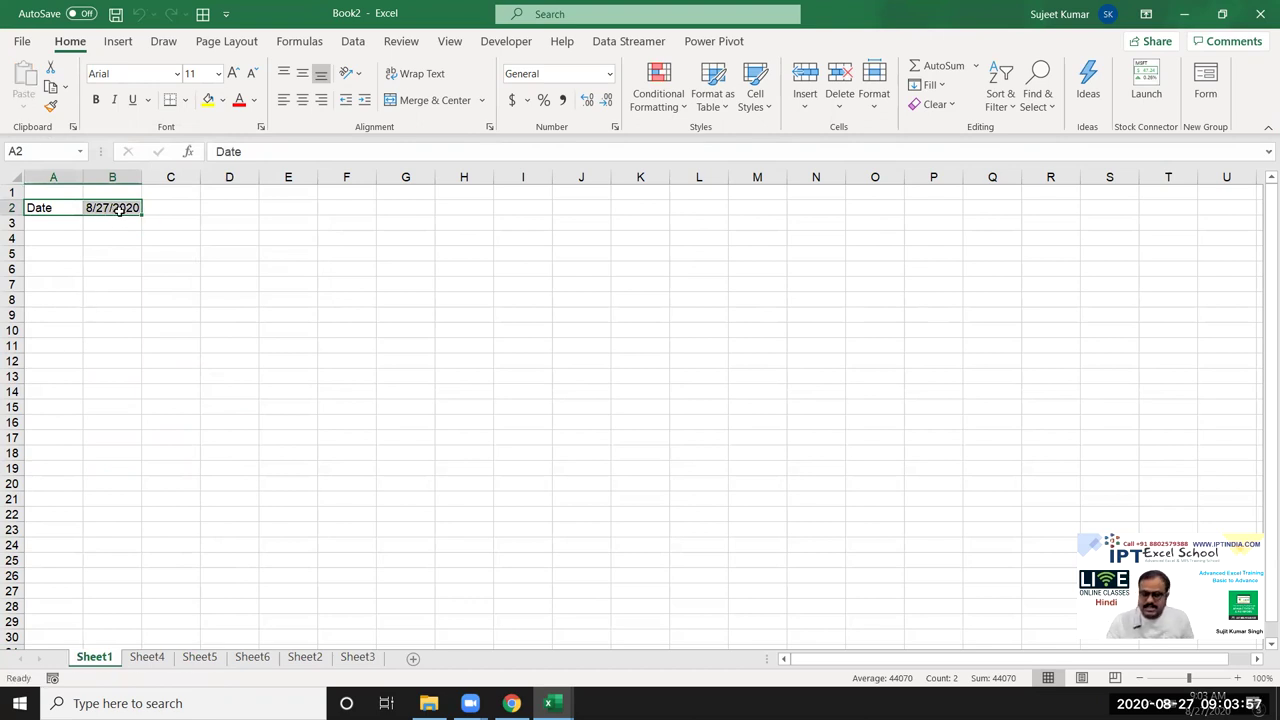
Step: Change Sheet1's B2 date to 8/28/2020
click(118, 209)
text(8/28)
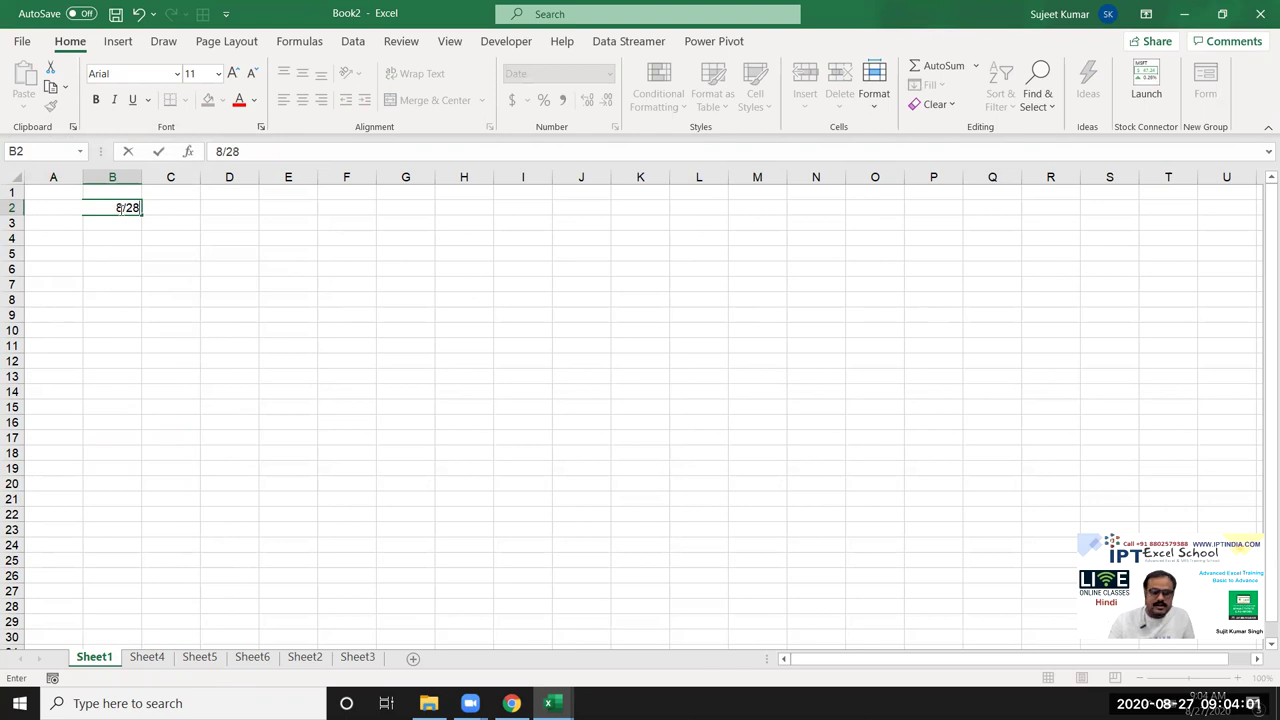
key(Return)
Step: Check the updated linked date on Sheet4, Sheet5, Sheet6, Sheet2 and Sheet3
click(160, 658)
click(199, 658)
click(252, 658)
click(305, 658)
click(338, 661)
click(128, 207)
click(549, 703)
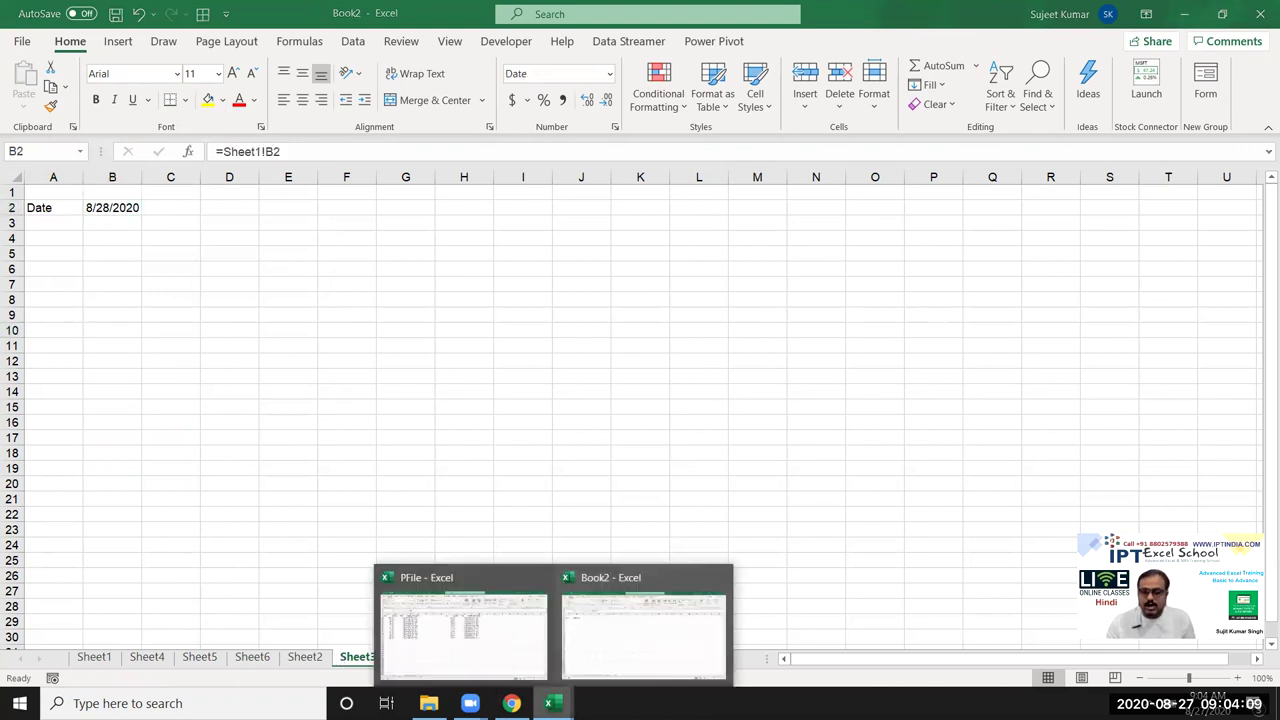
Step: Switch to the PFile workbook and look over the source table, checking the formula in J6
click(463, 635)
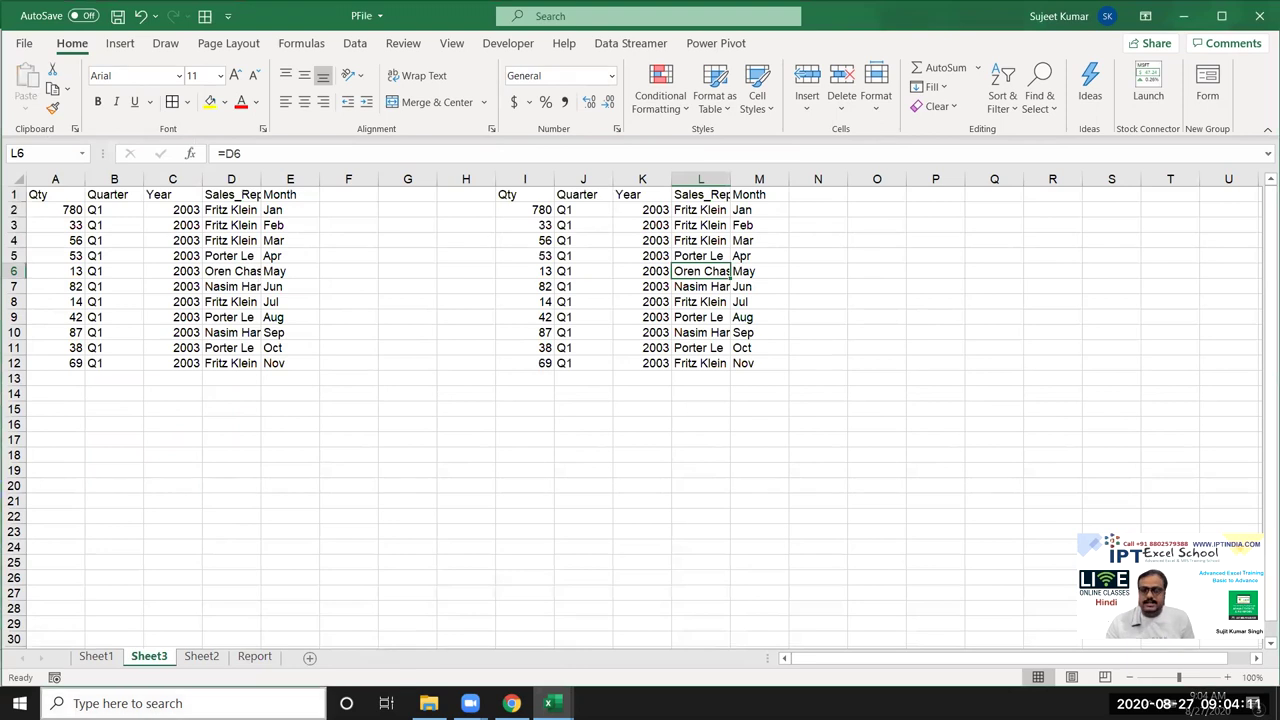
key(ctrl+Down)
key(ctrl+Left)
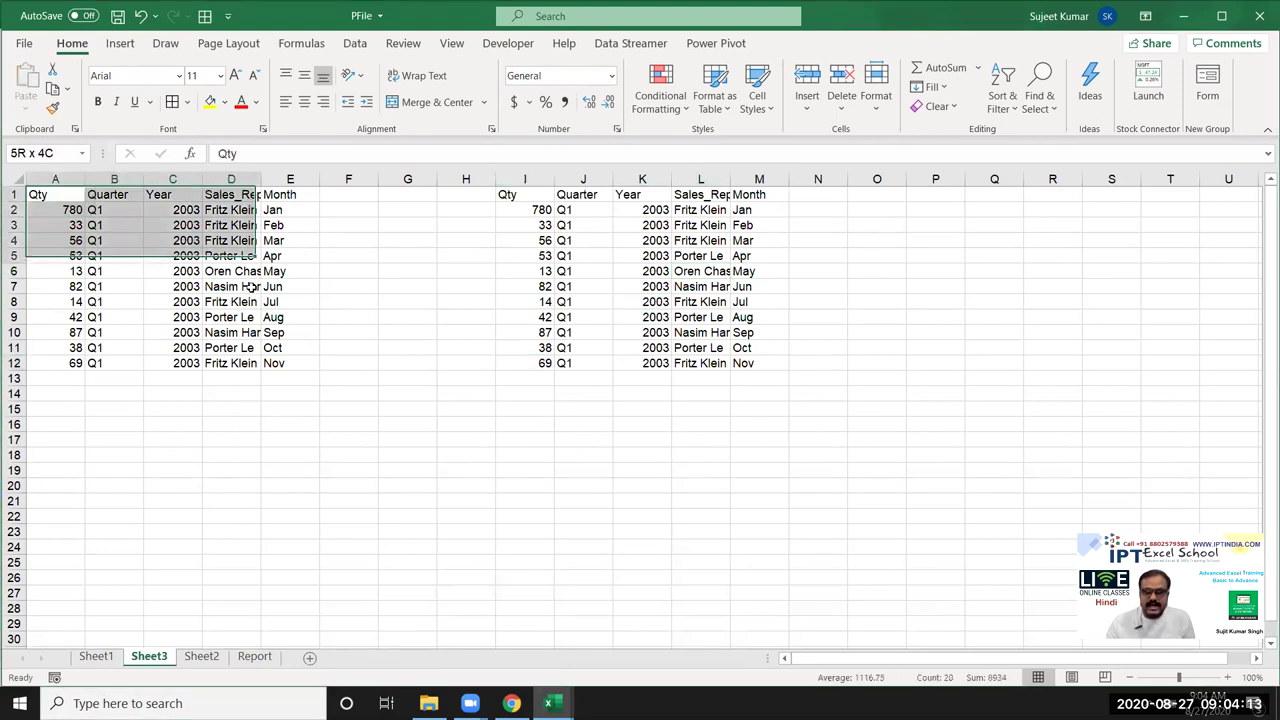
drag(57, 199, 289, 347)
click(592, 273)
click(331, 376)
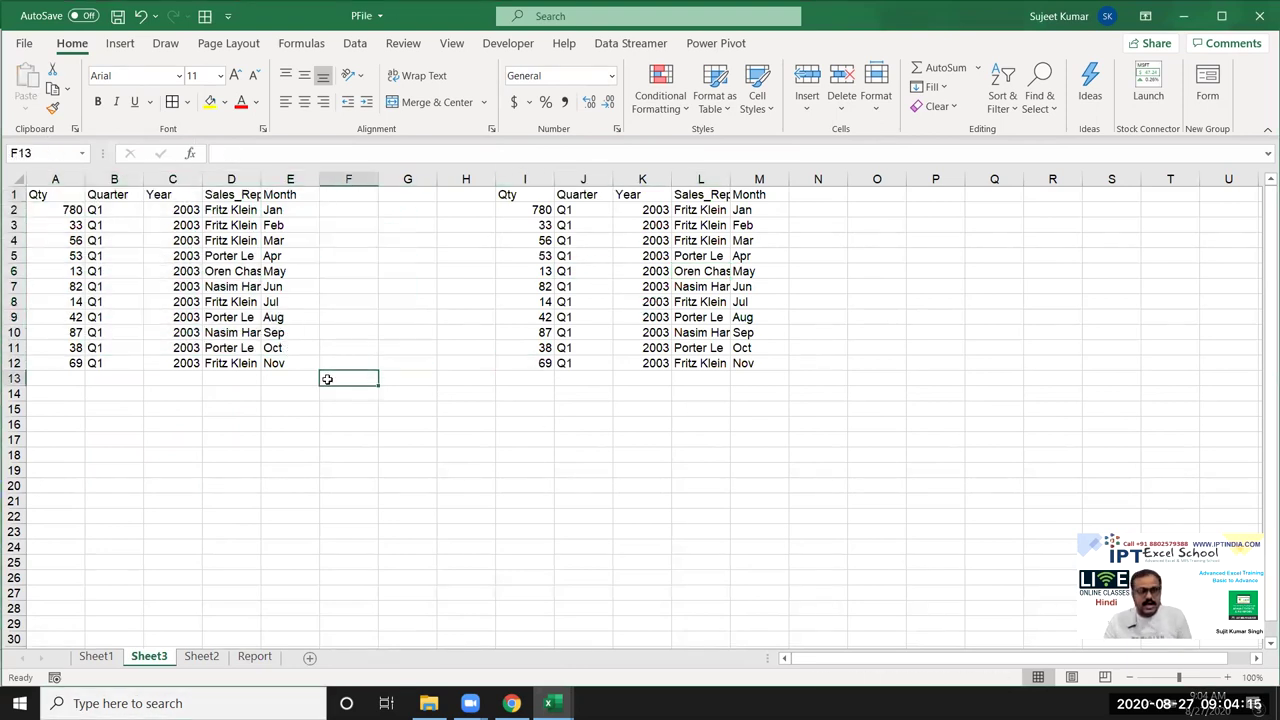
Step: Copy A1:B12 and D1:E12 together and Paste Link them into O1
drag(55, 194, 128, 364)
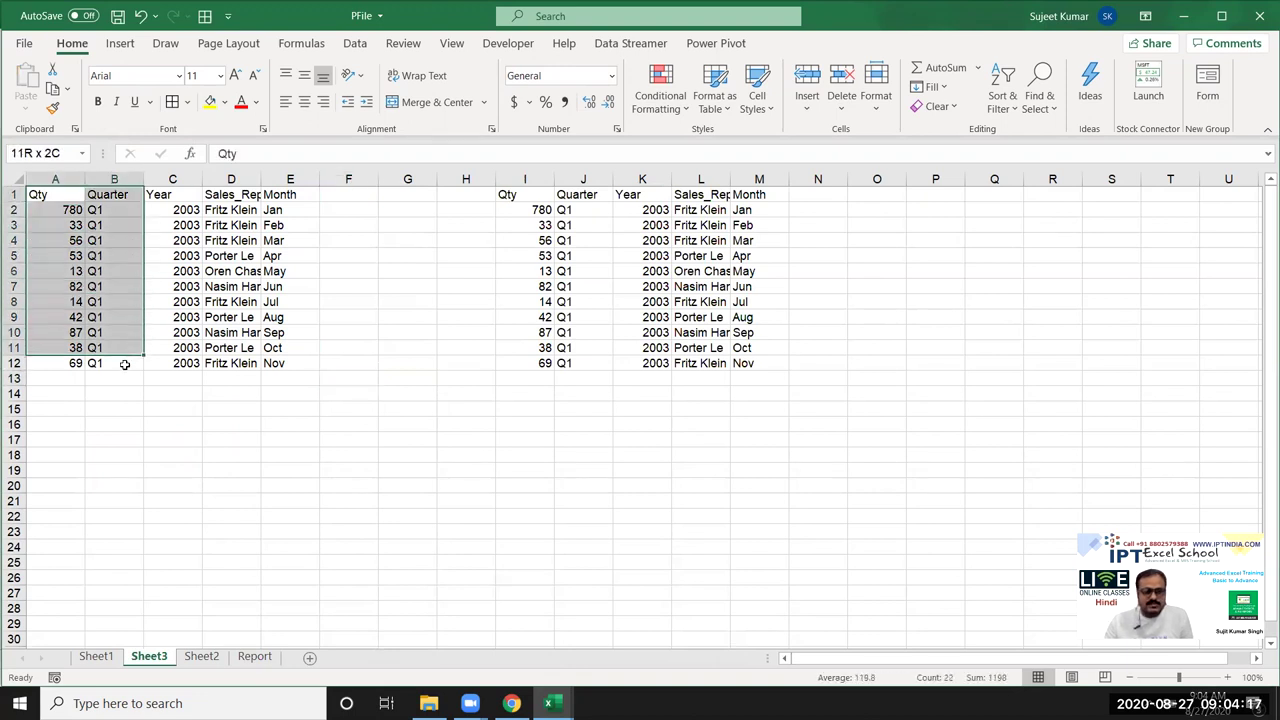
mouse_move(231, 194)
ctrl+mouse_down()
mouse_move(285, 333)
mouse_move(282, 364)
ctrl+mouse_up()
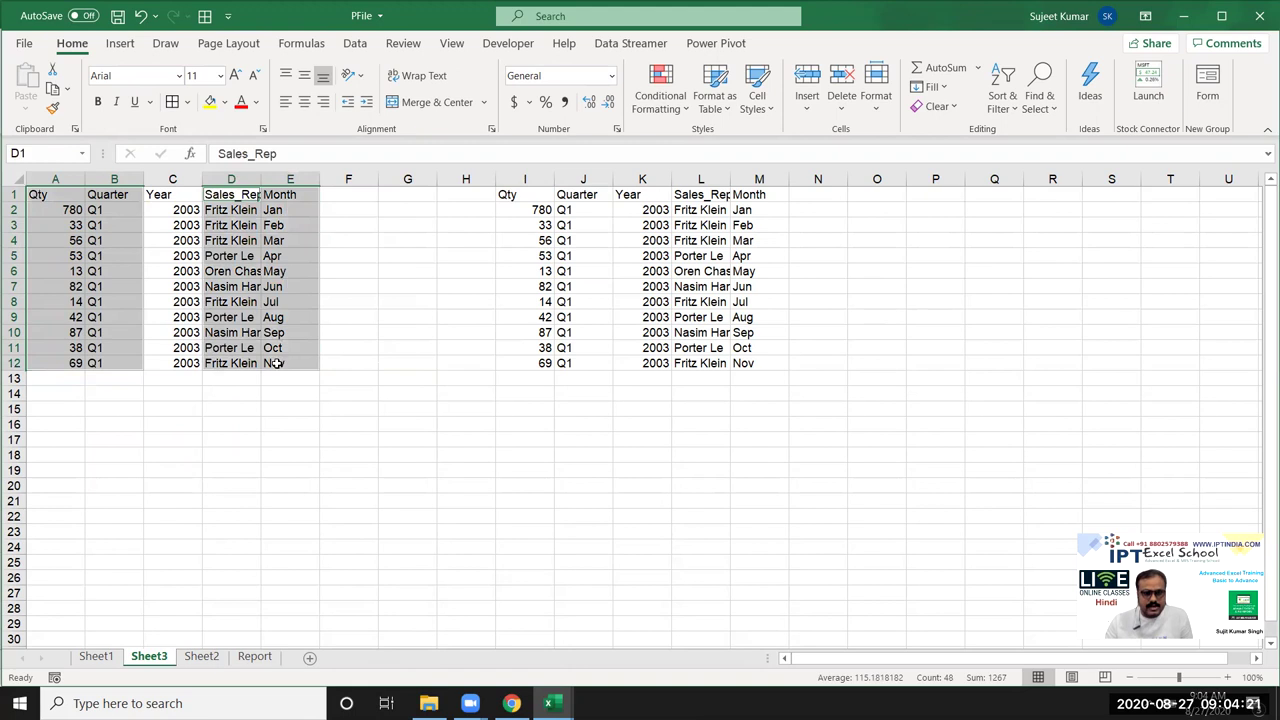
key(ctrl+c)
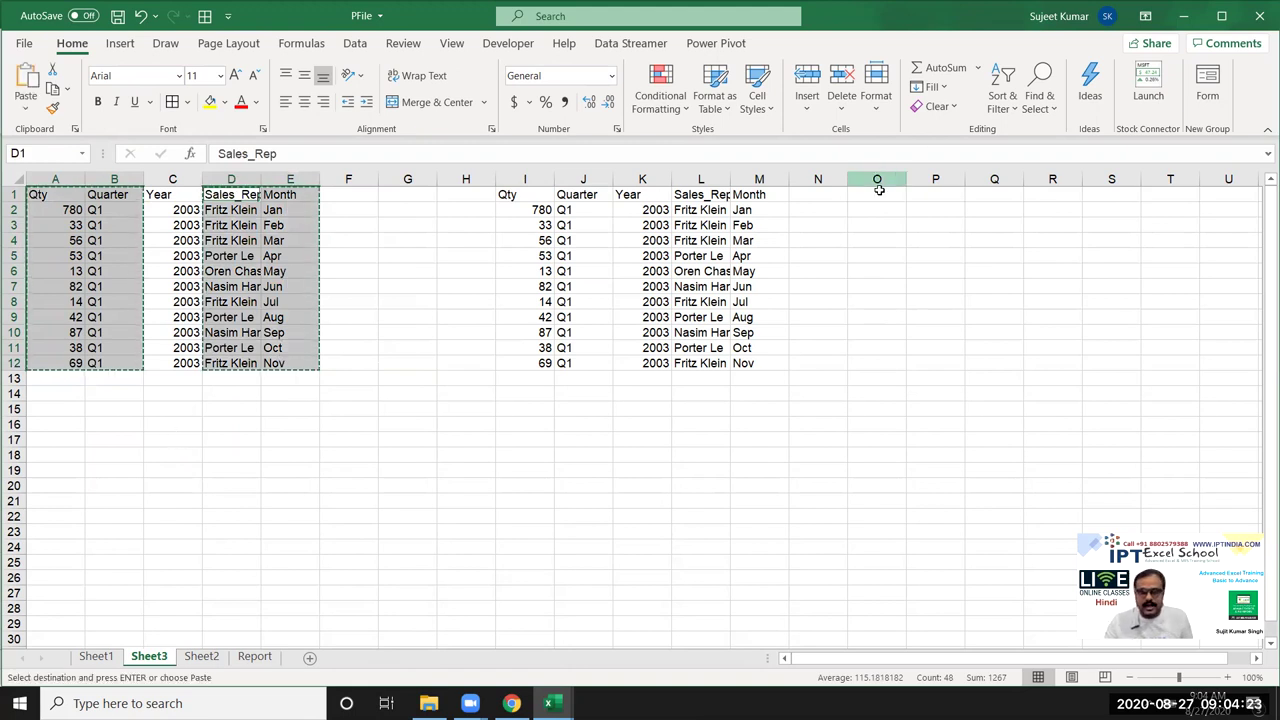
click(877, 198)
right_click(877, 201)
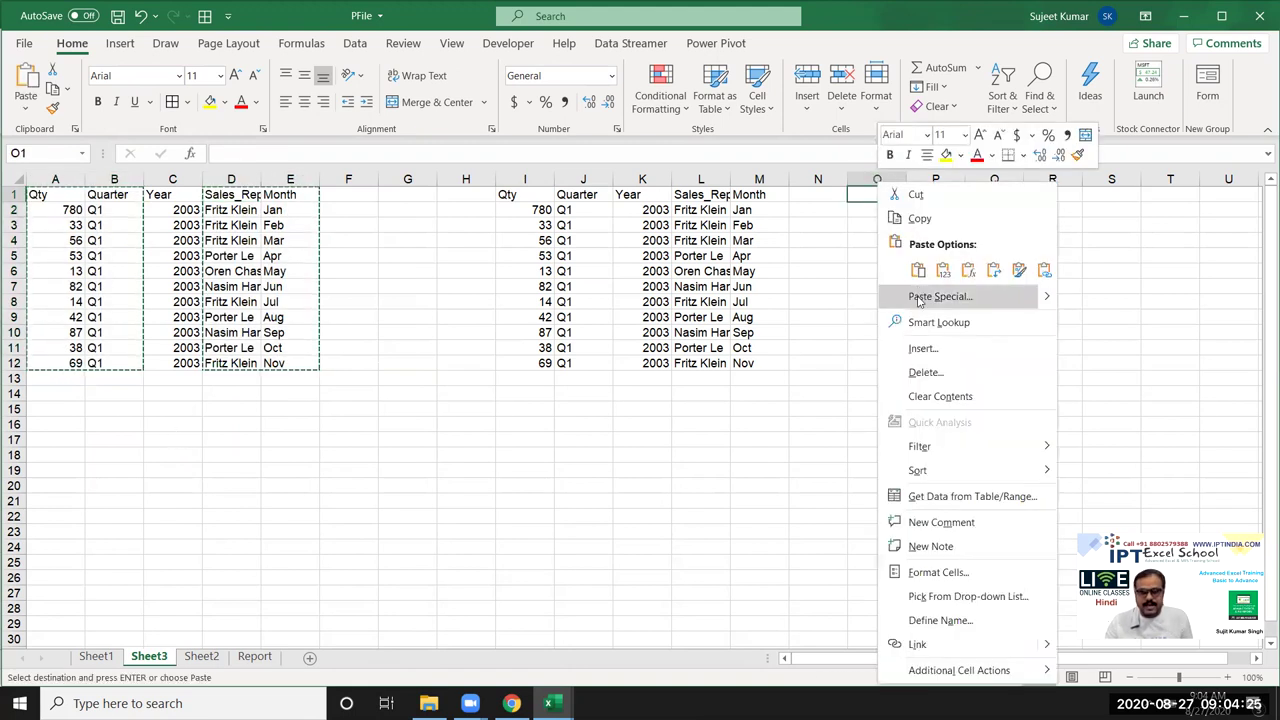
click(930, 296)
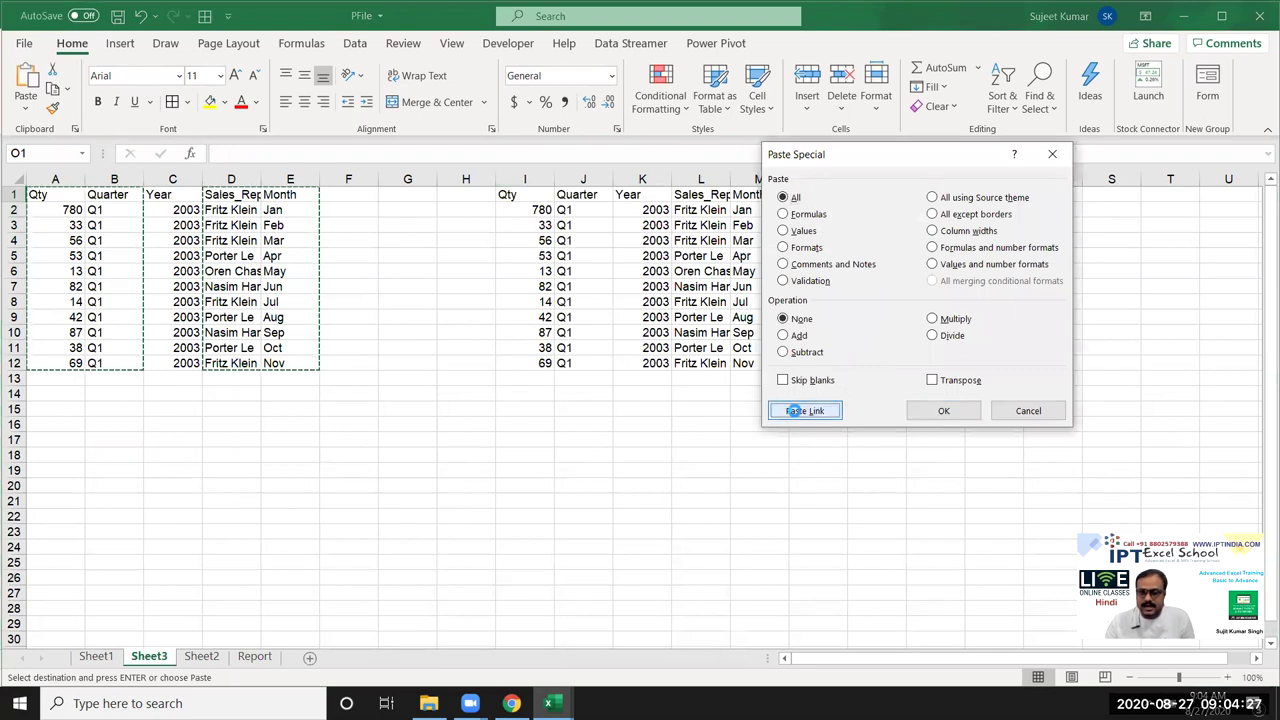
click(805, 410)
click(538, 420)
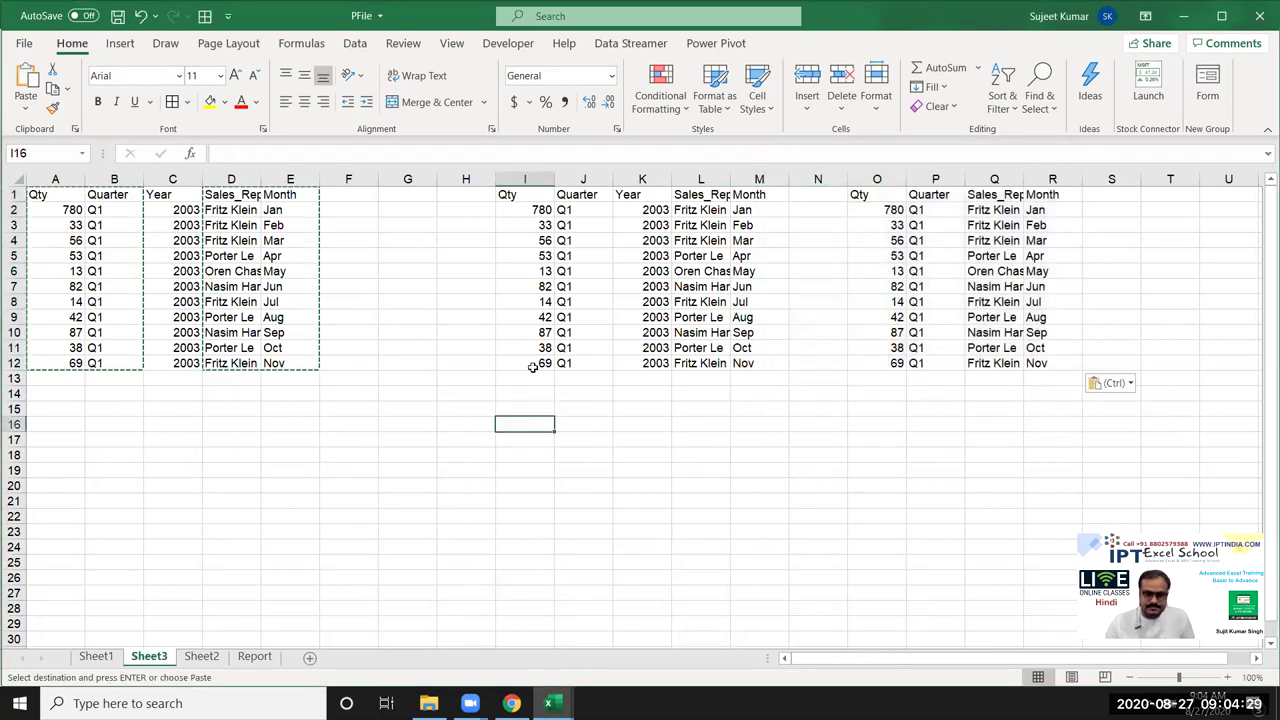
Step: Delete the contents of columns I through R and fill the A1:E12 table yellow
drag(526, 178, 1040, 174)
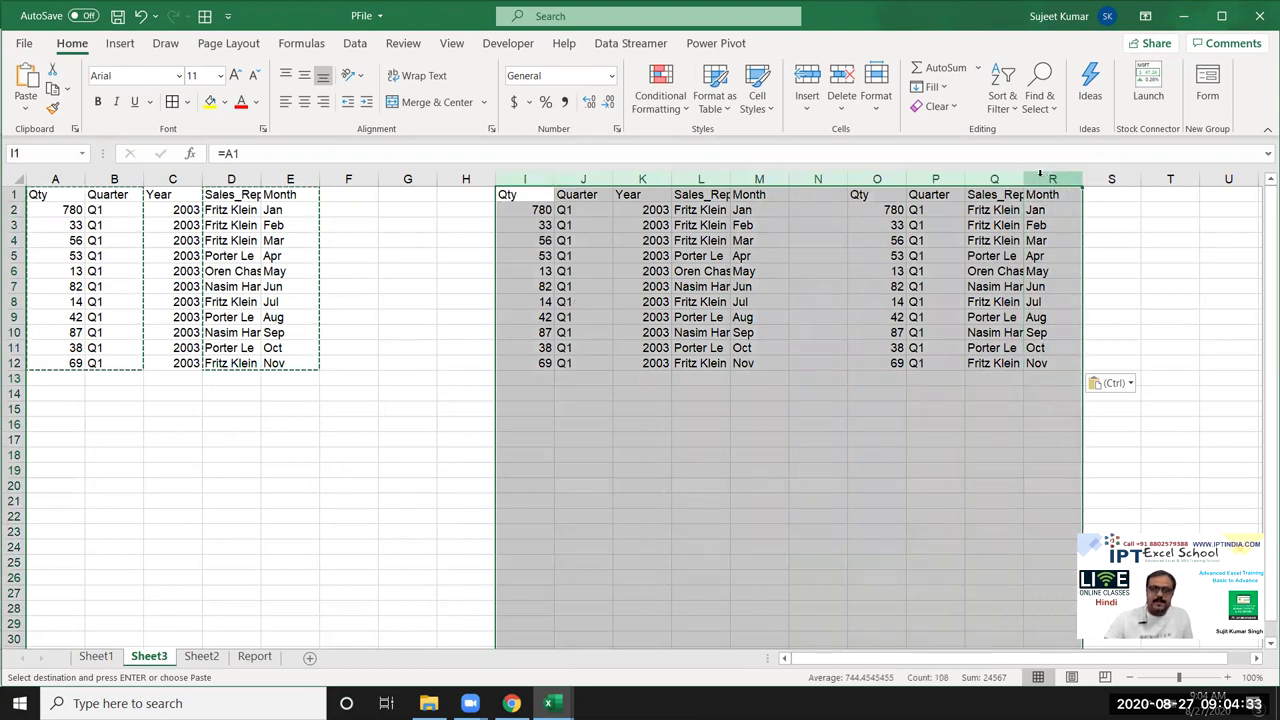
key(Delete)
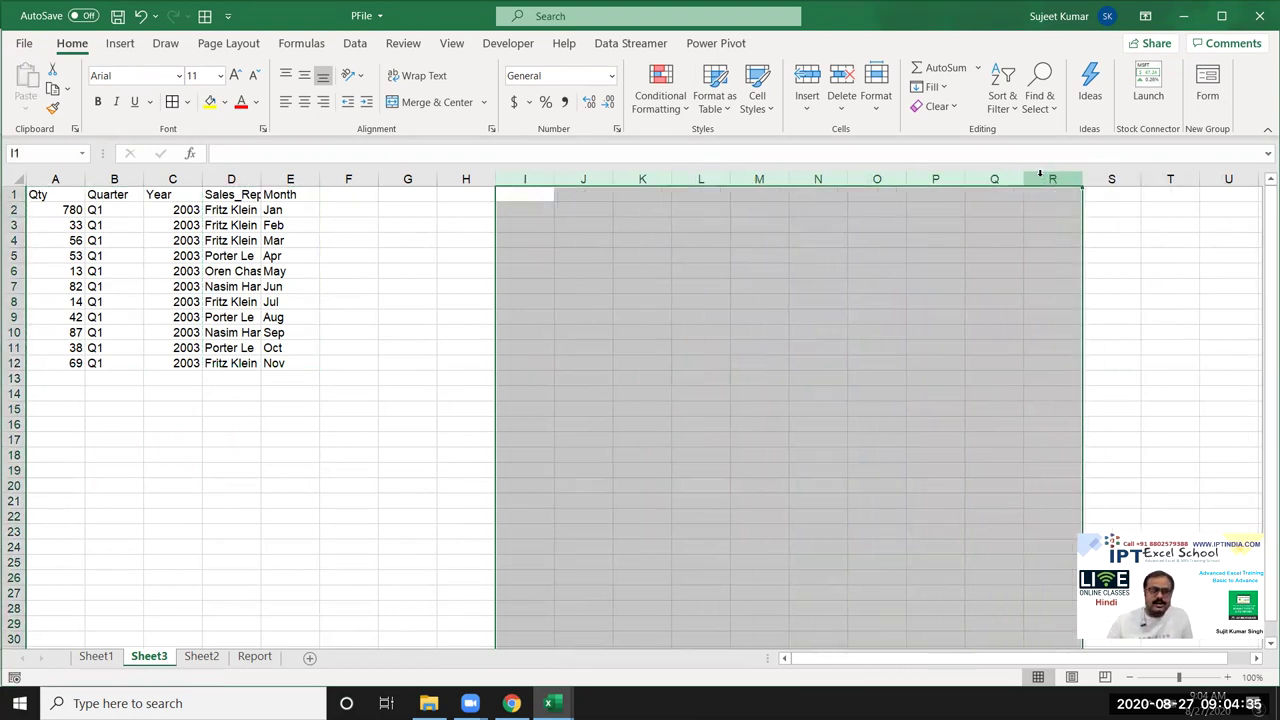
drag(40, 194, 290, 363)
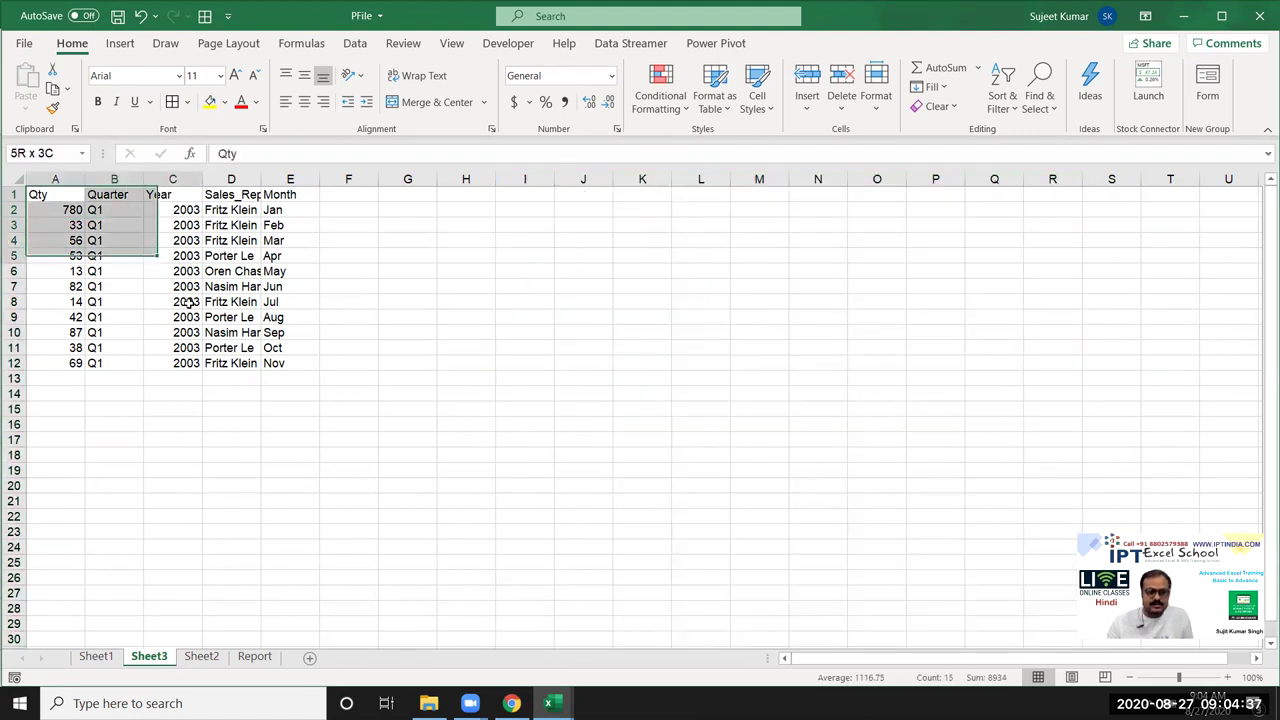
click(210, 101)
click(526, 365)
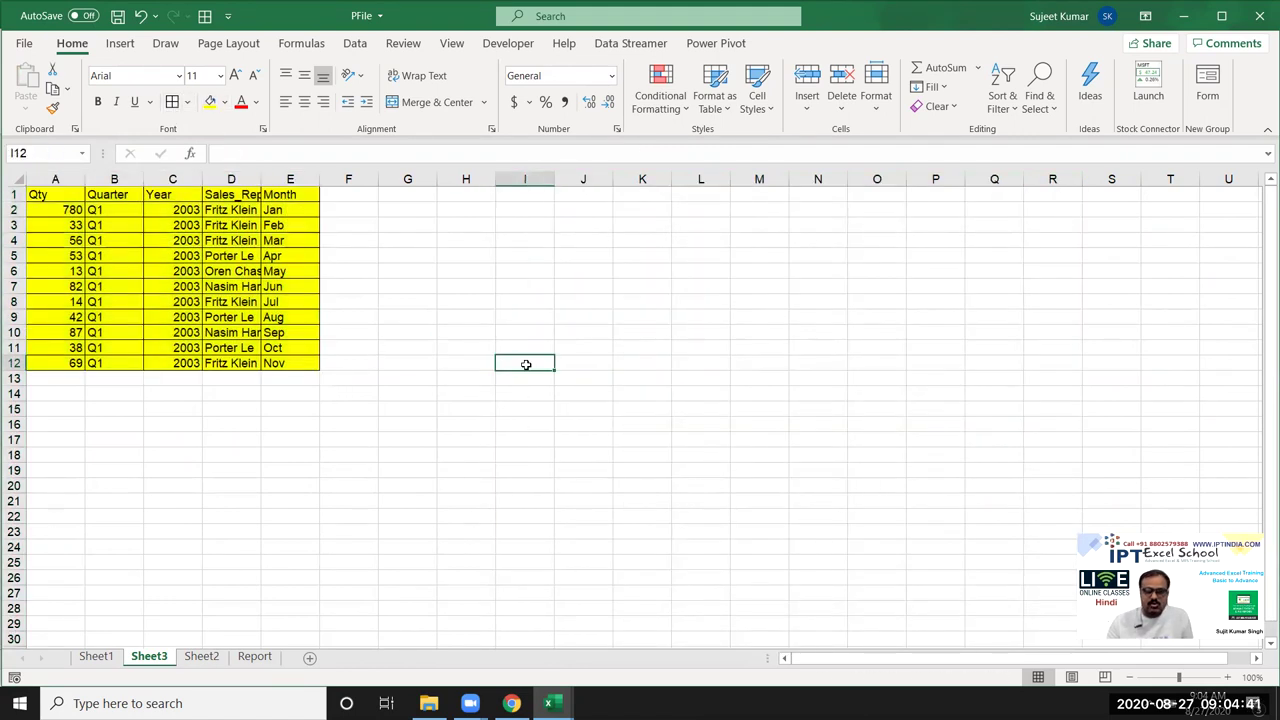
drag(40, 194, 295, 370)
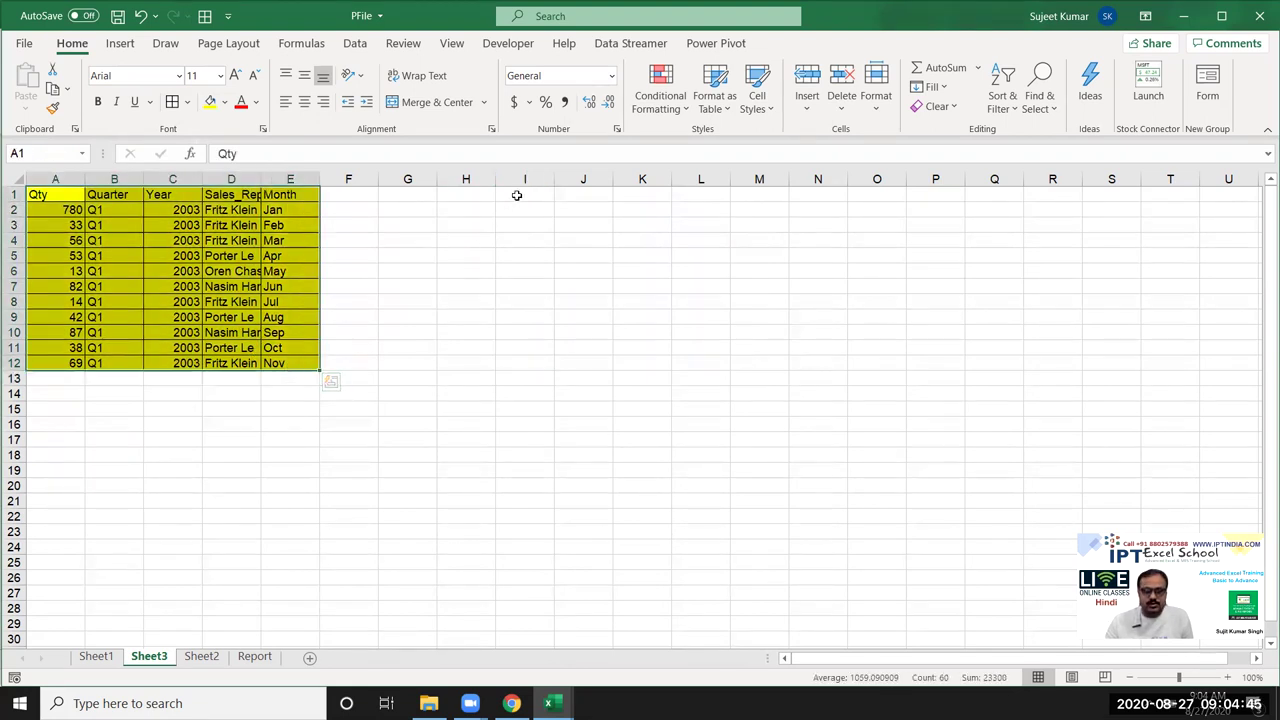
drag(524, 194, 642, 273)
Step: Fill I1:K6 yellow, then narrow column A and restore its width
click(210, 101)
click(478, 342)
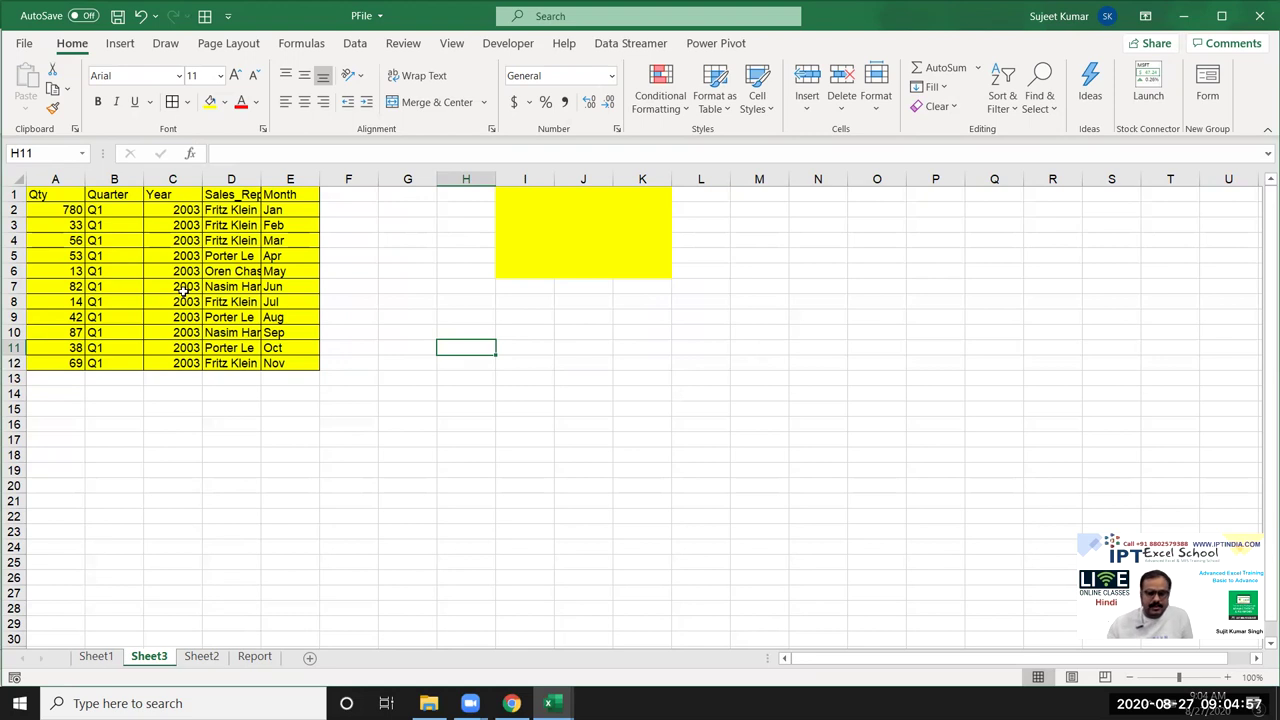
mouse_move(82, 180)
mouse_down()
mouse_move(67, 182)
mouse_move(85, 182)
mouse_up()
mouse_move(46, 466)
mouse_down()
mouse_move(176, 504)
mouse_move(315, 573)
mouse_up()
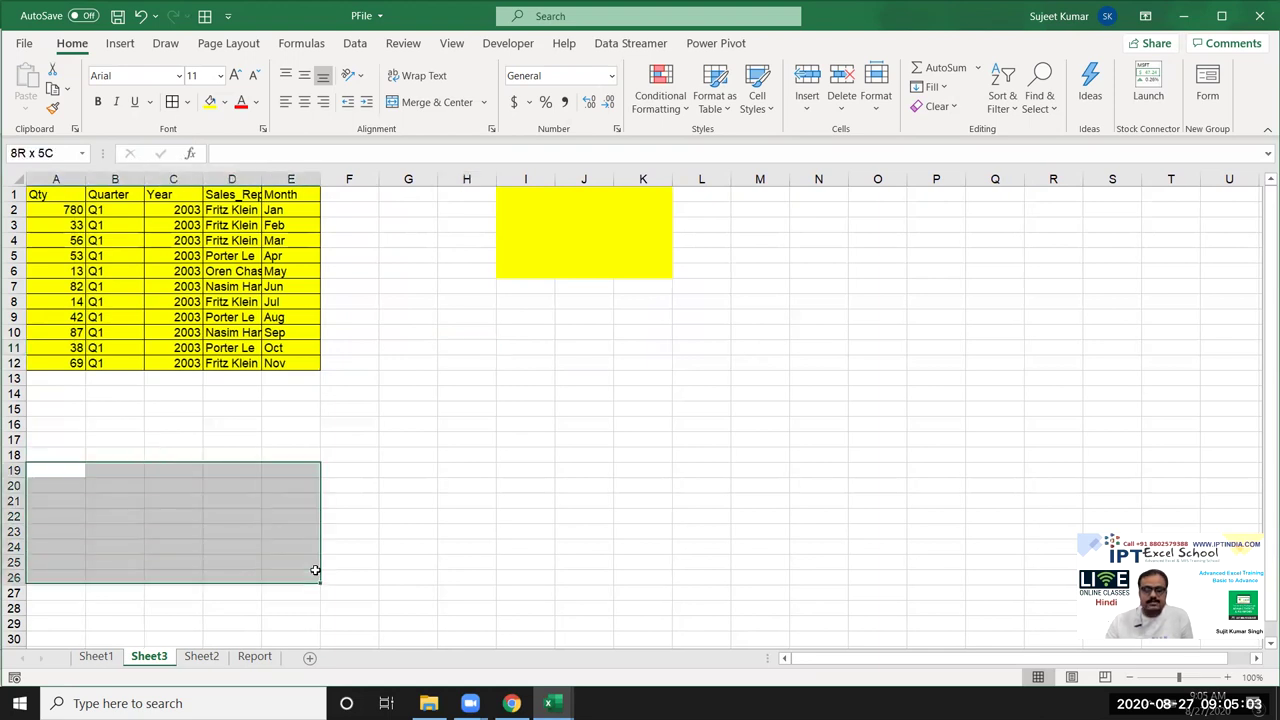
click(455, 497)
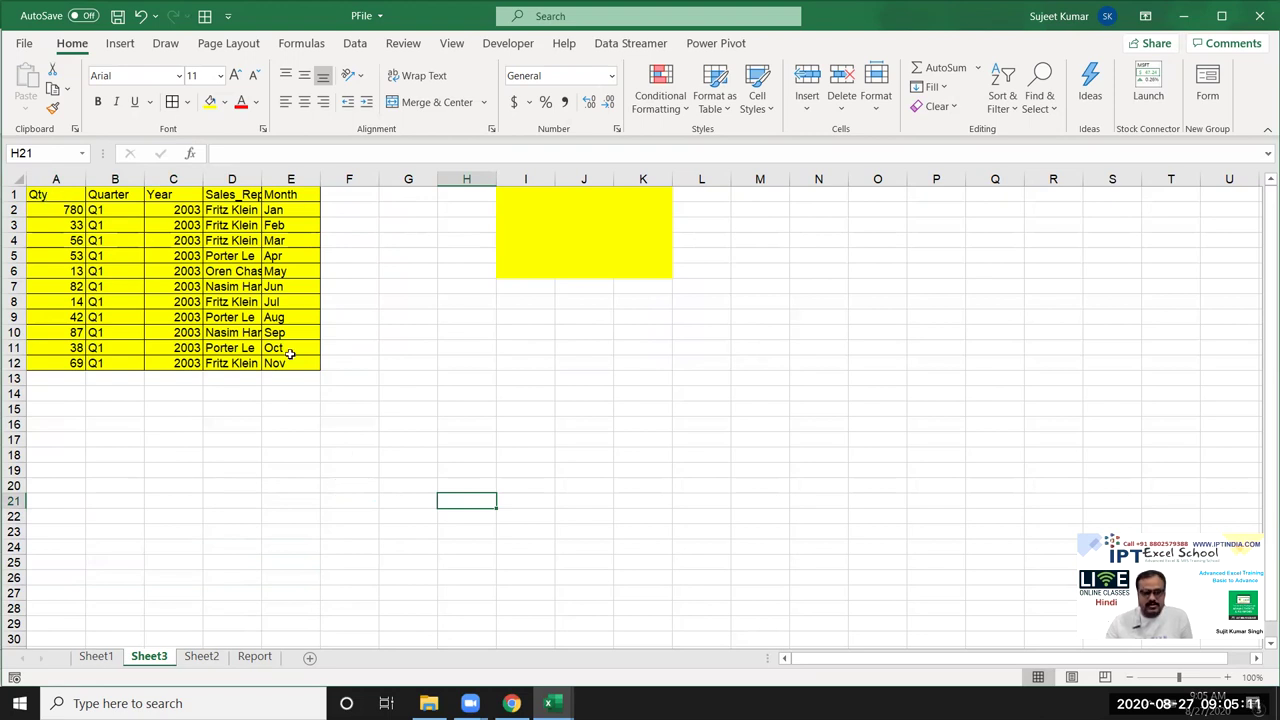
Step: Copy the yellow A1:E12 table and preview Paste Special at I1, cancelling without pasting
drag(40, 194, 289, 356)
key(ctrl+c)
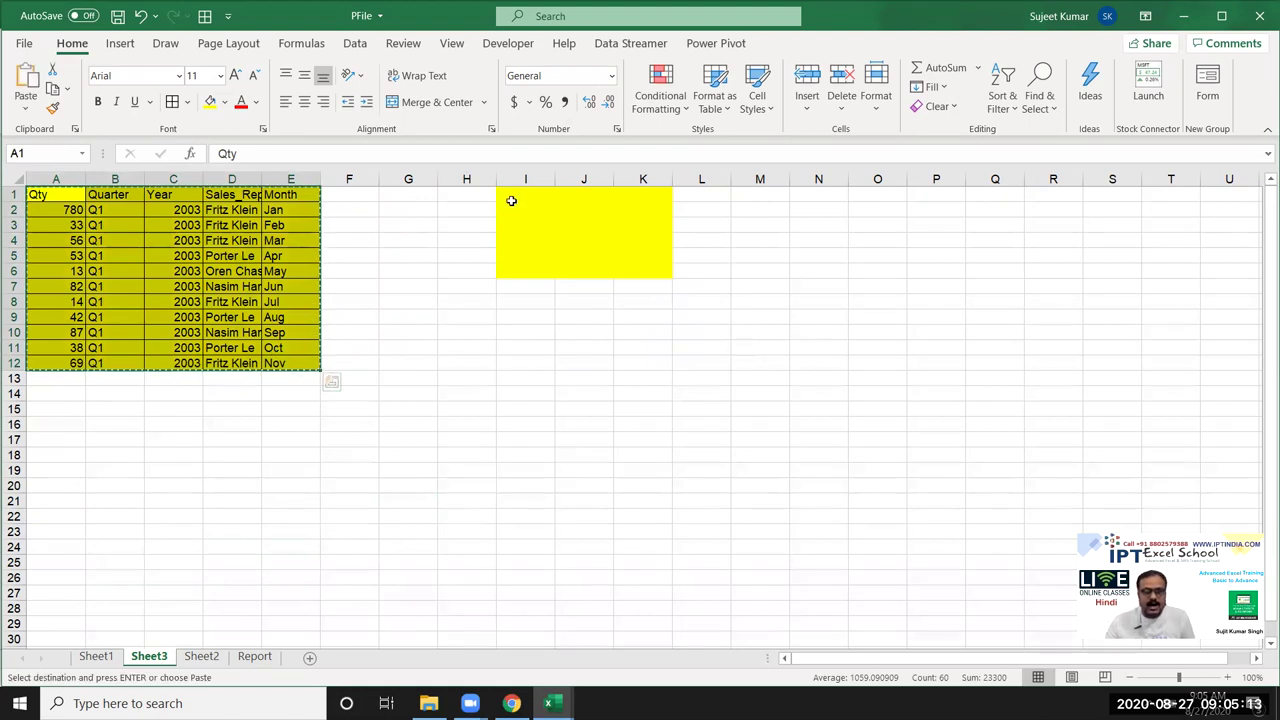
click(511, 200)
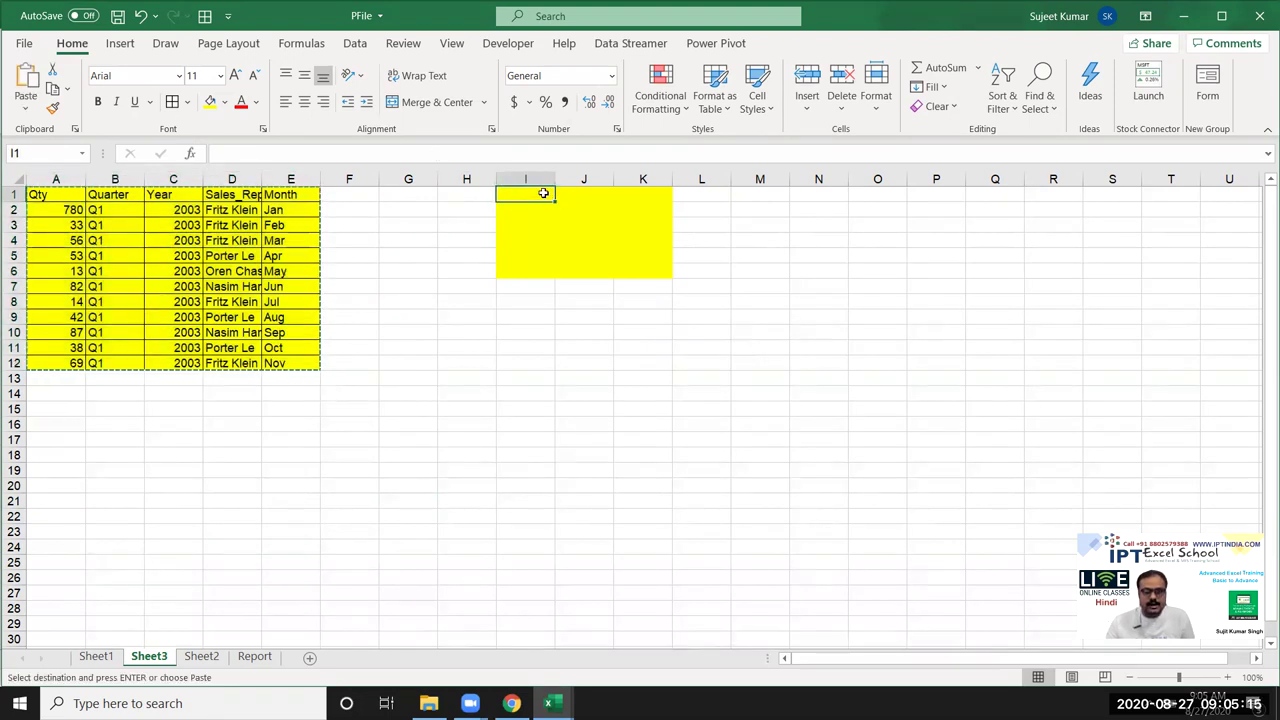
right_click(544, 193)
click(602, 297)
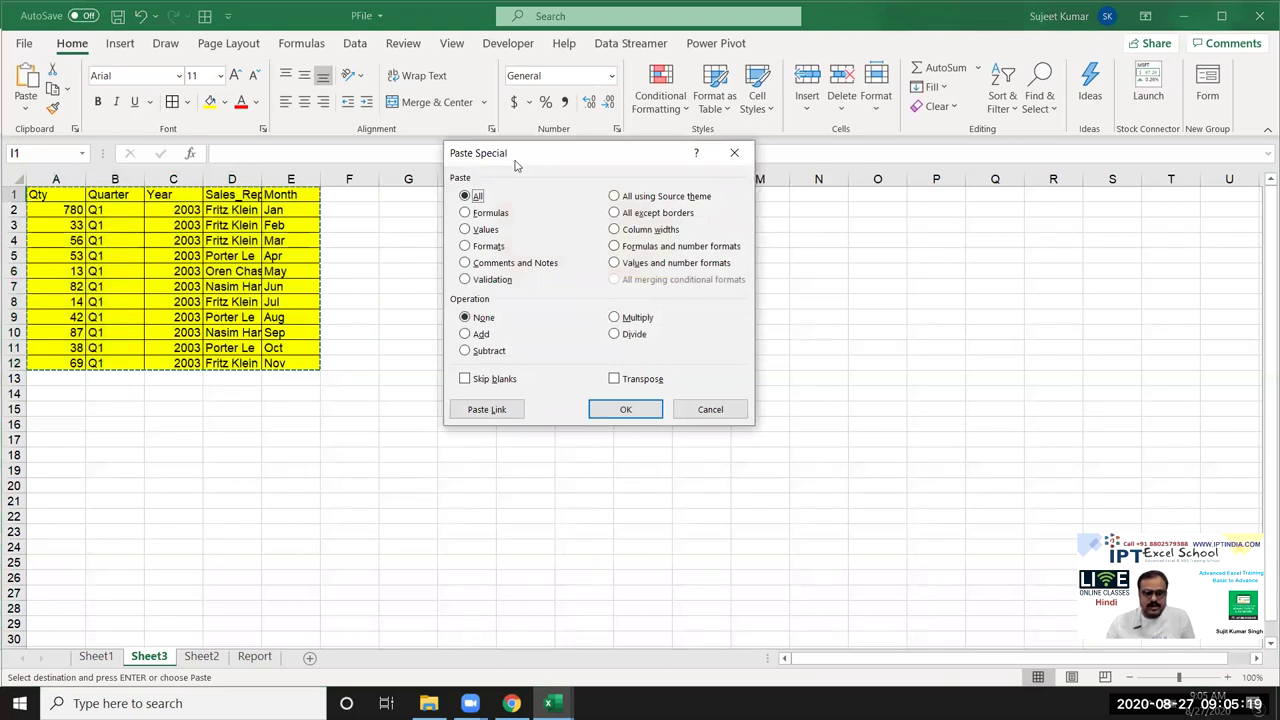
drag(515, 165, 199, 165)
click(404, 421)
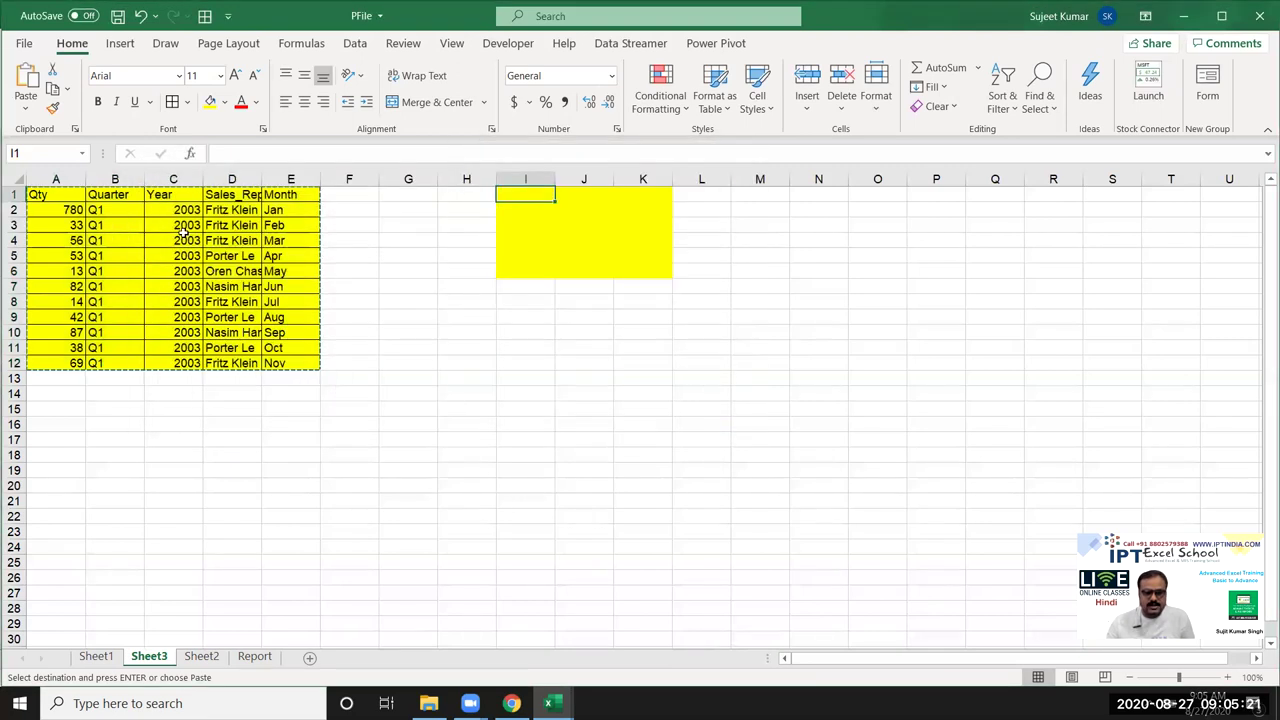
click(26, 102)
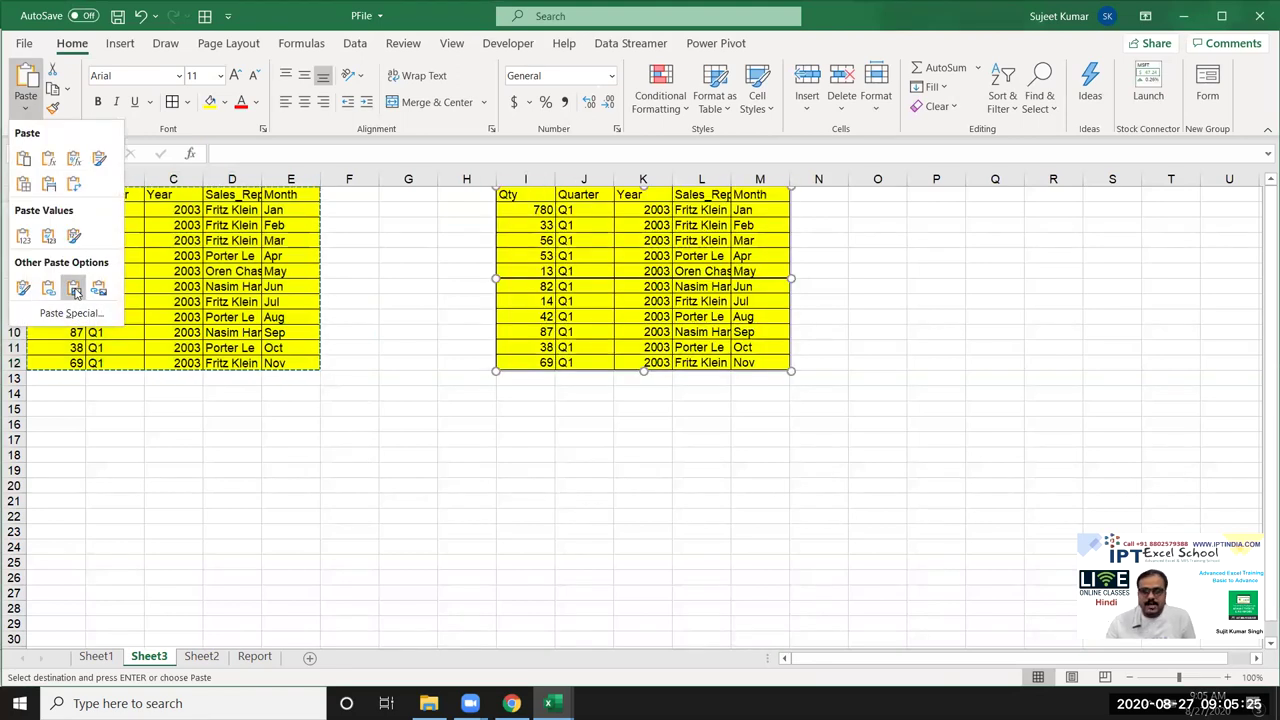
Step: Paste the table as a static picture, then shrink it and move it onto the yellow I1:K6 block
click(74, 290)
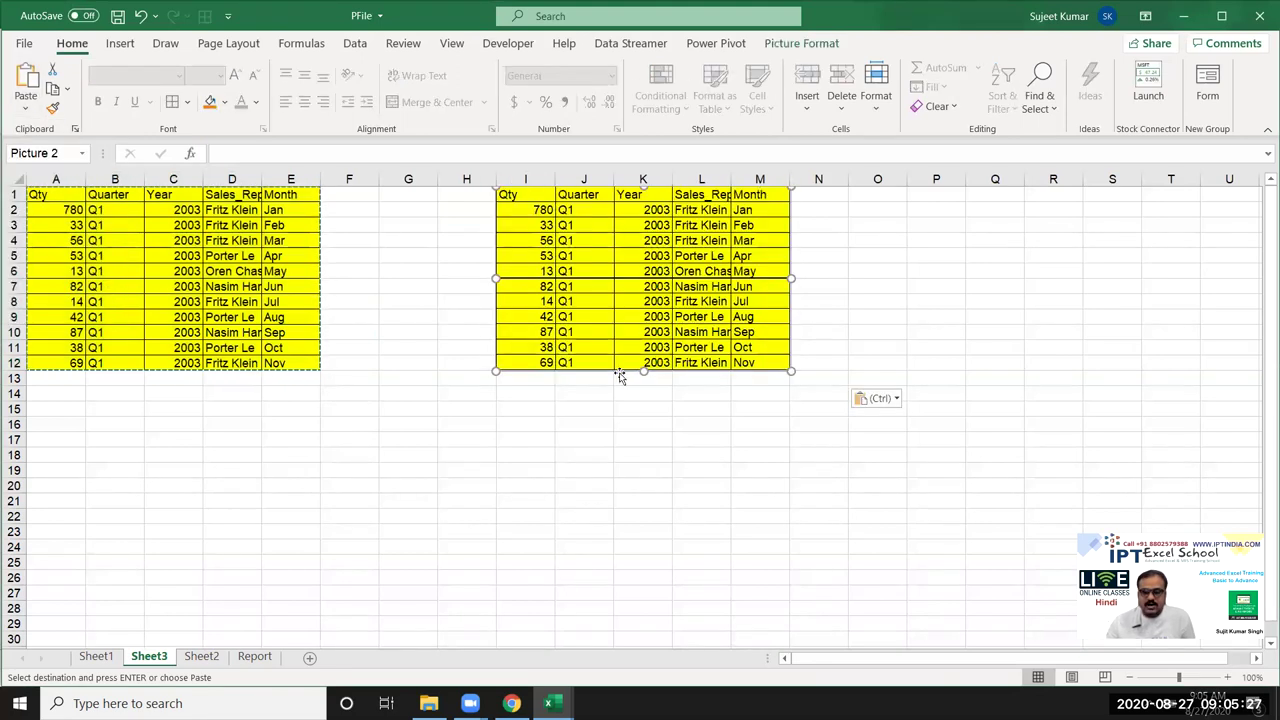
drag(757, 305, 803, 443)
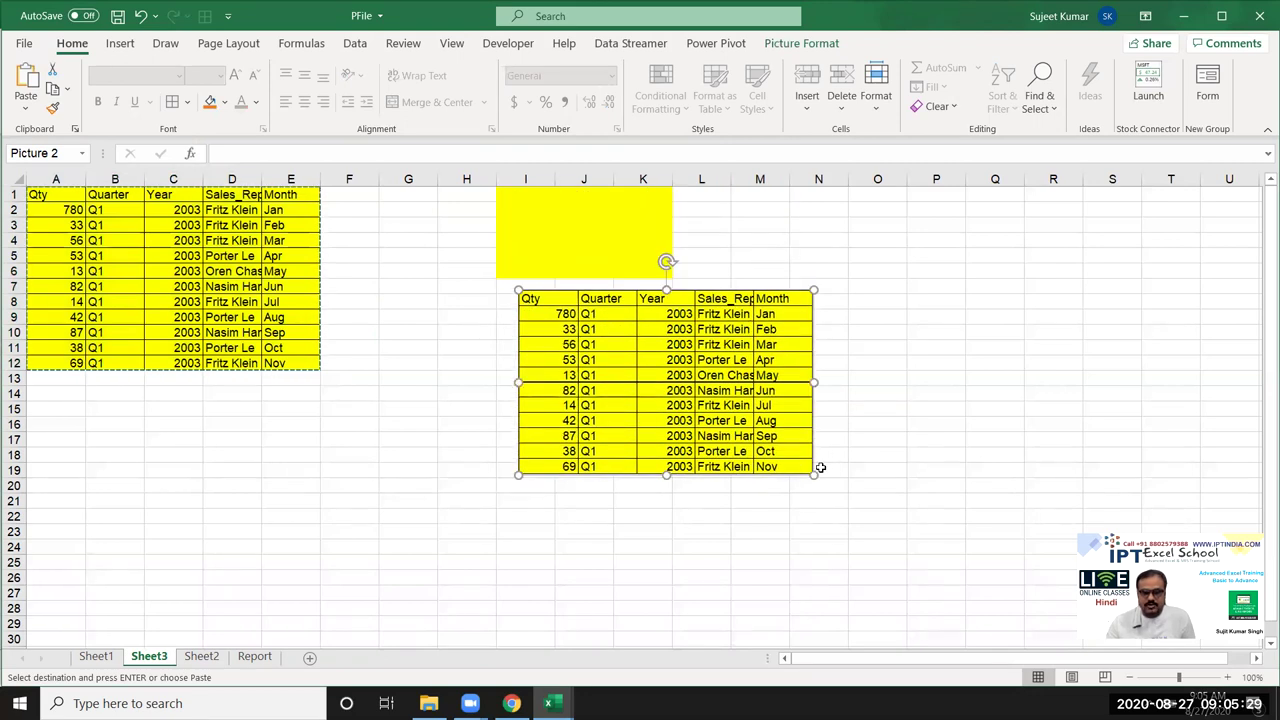
mouse_move(808, 473)
mouse_down()
mouse_move(680, 410)
mouse_move(673, 343)
mouse_up()
drag(628, 323, 618, 257)
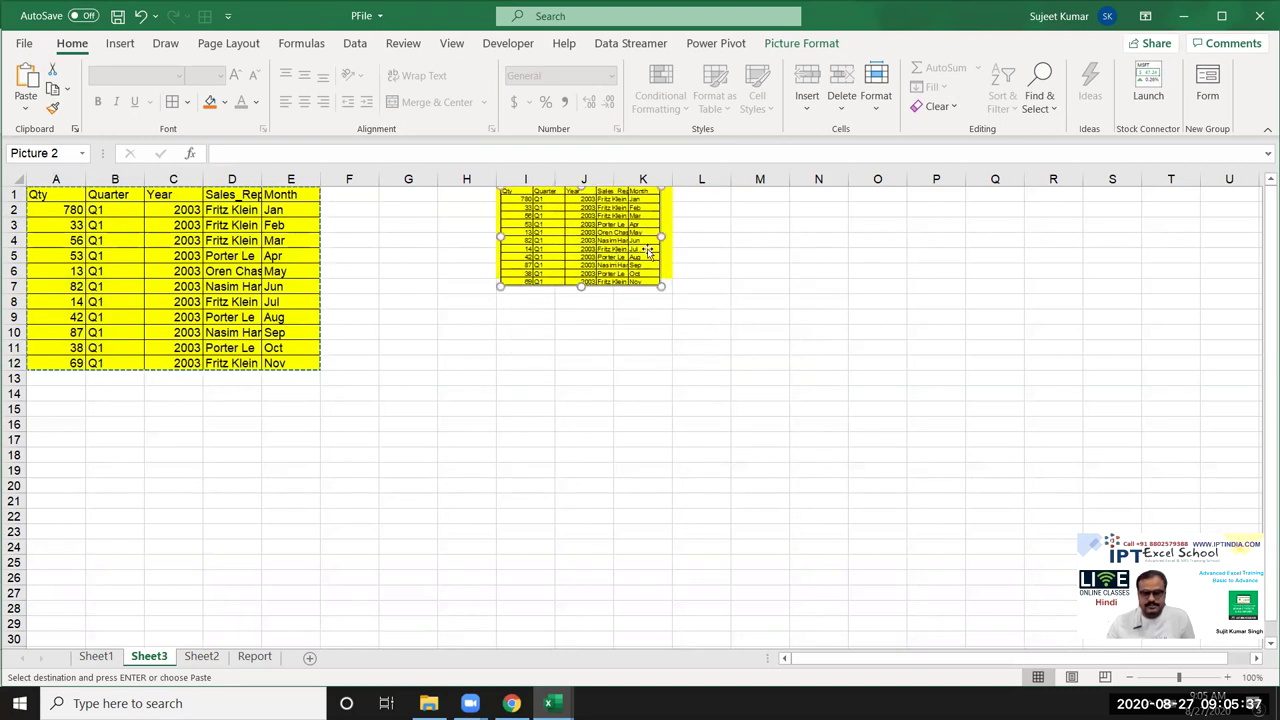
drag(663, 233, 669, 233)
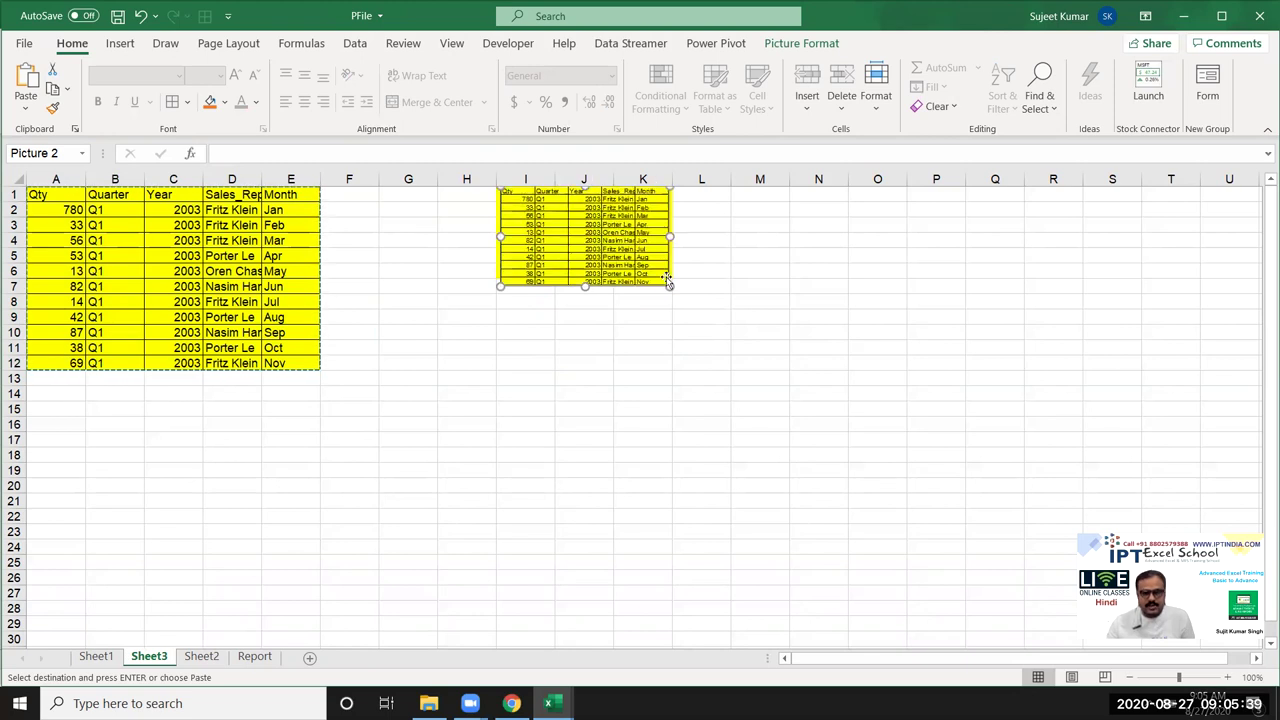
click(618, 328)
Step: Select the pasted picture, then pick cell I9 below it as the next paste spot
click(144, 287)
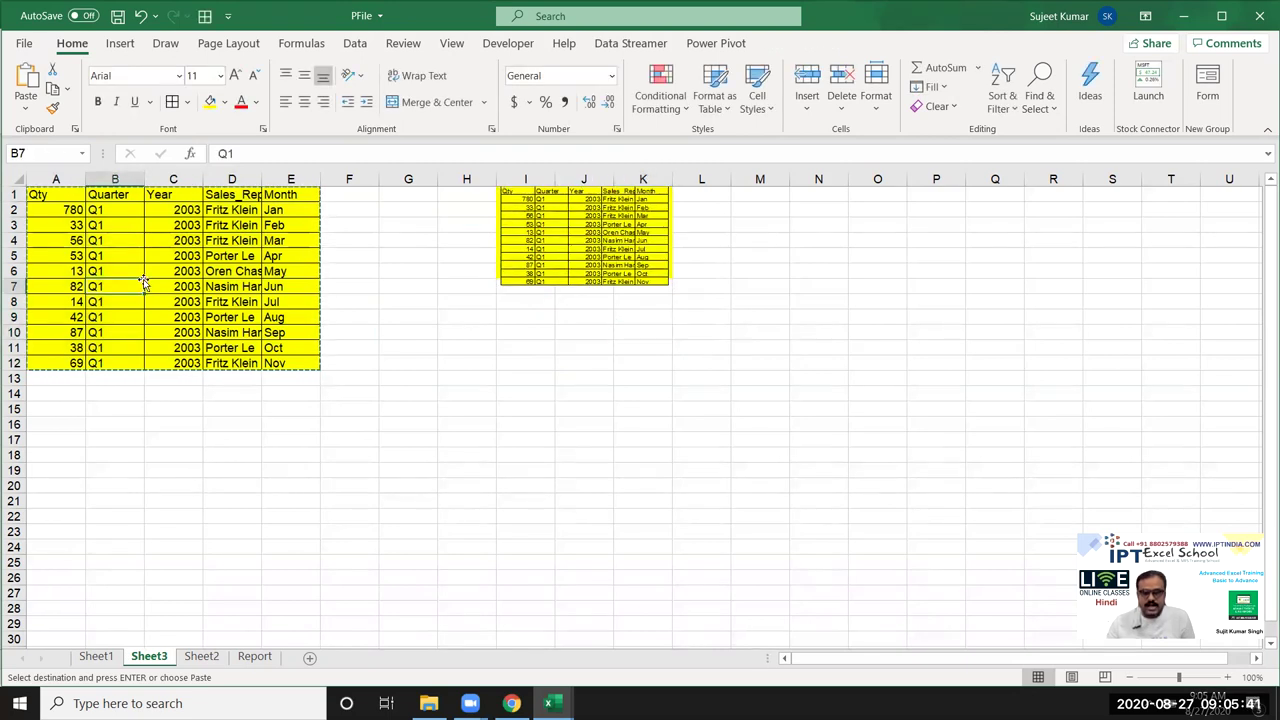
click(547, 258)
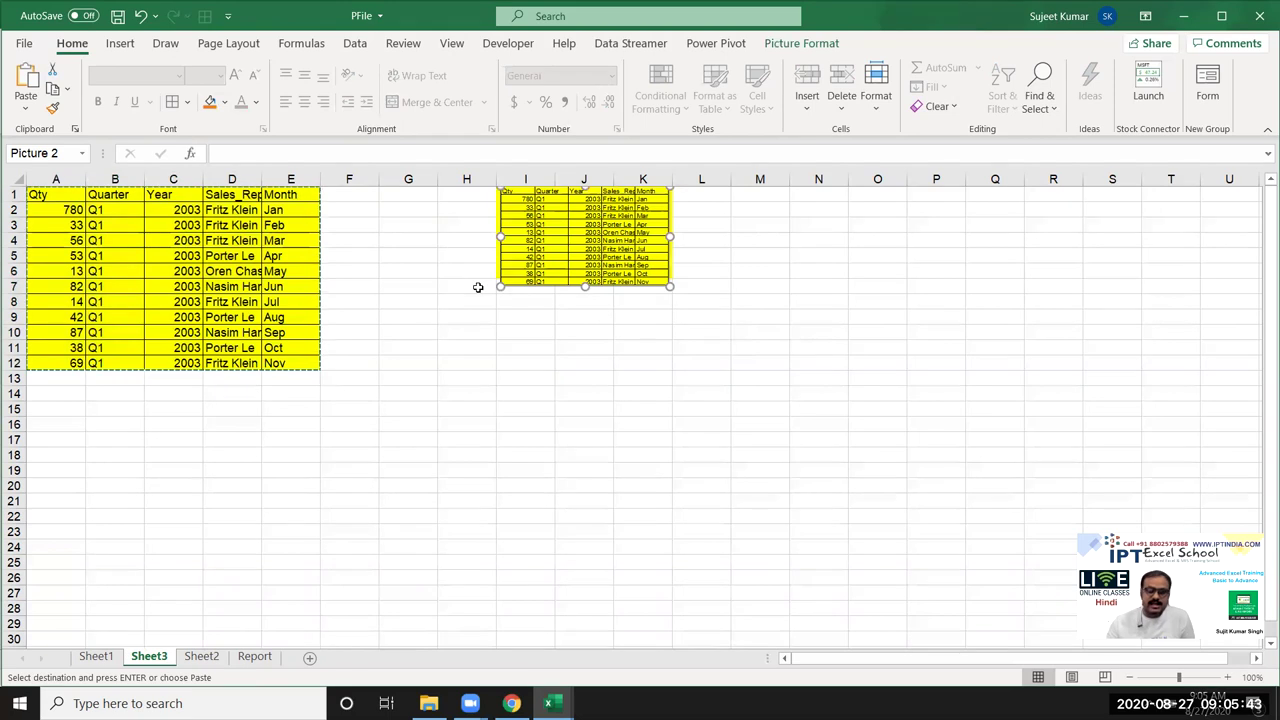
click(543, 323)
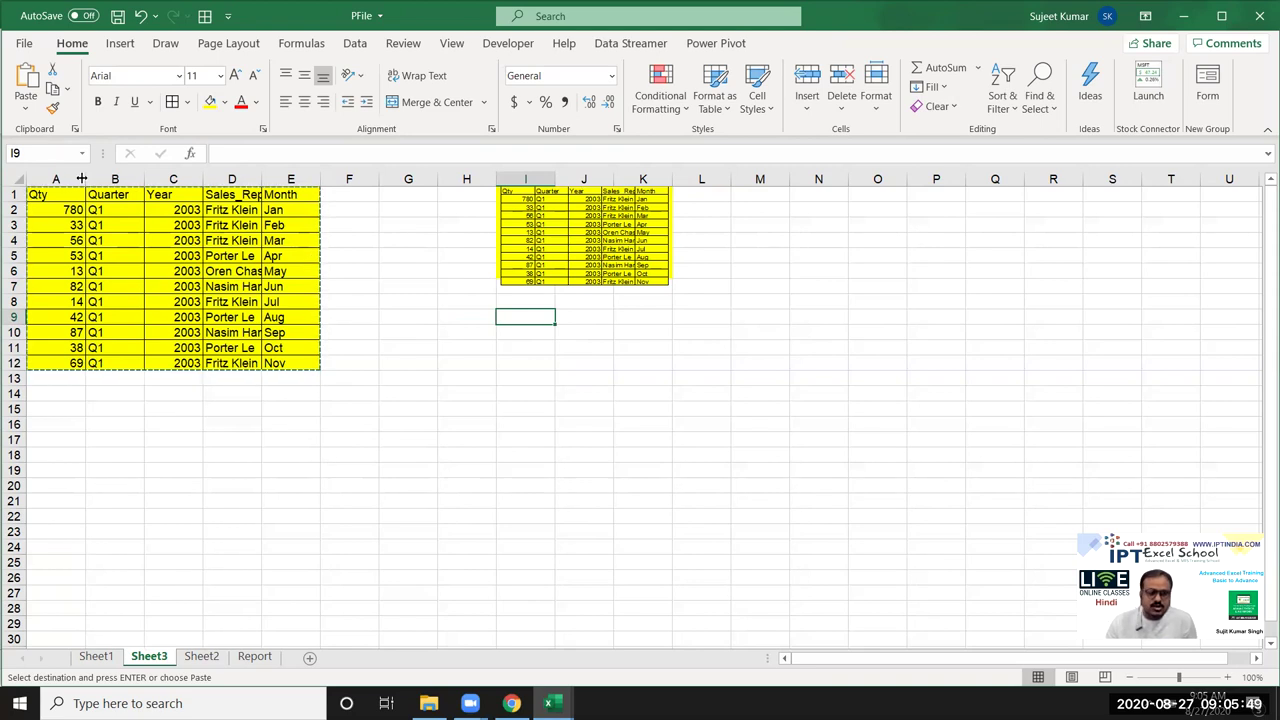
click(20, 110)
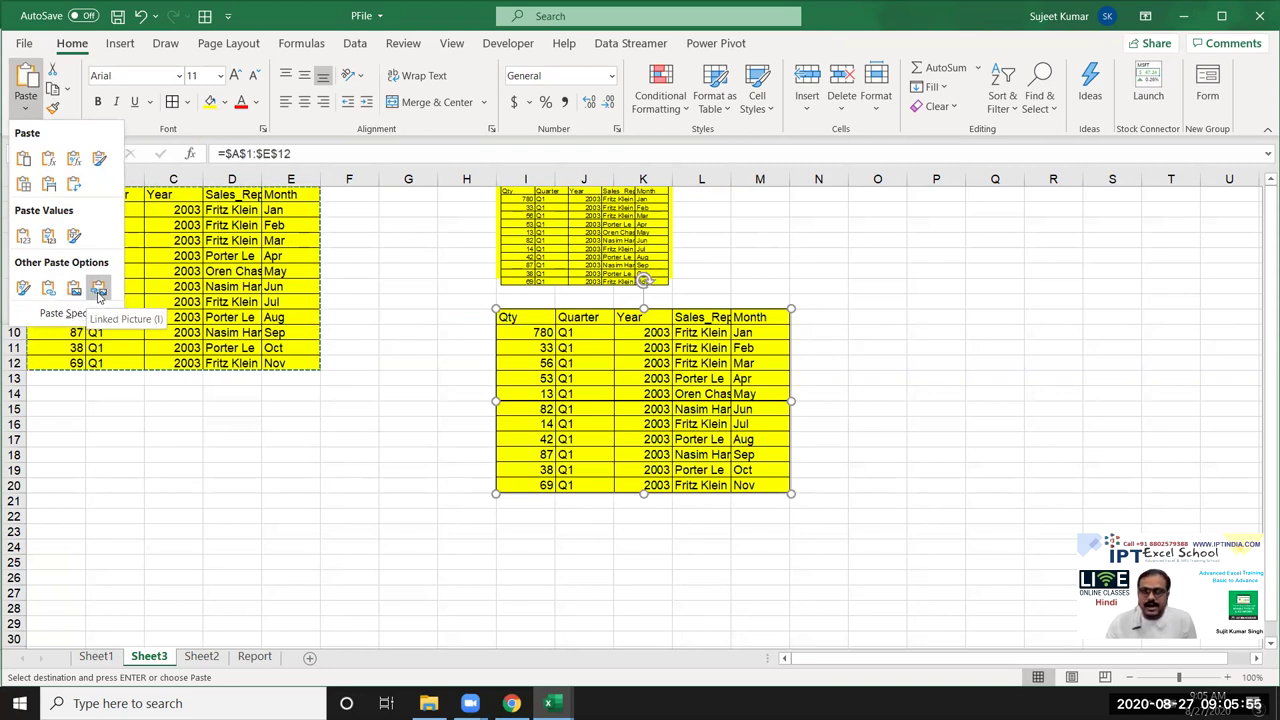
Step: Paste the table as a linked picture at I9, shrink it to 1.34 × 2.13 inches, and place it under the first picture
click(98, 289)
mouse_move(795, 491)
mouse_down()
mouse_move(678, 415)
mouse_move(647, 419)
mouse_up()
drag(539, 372, 562, 379)
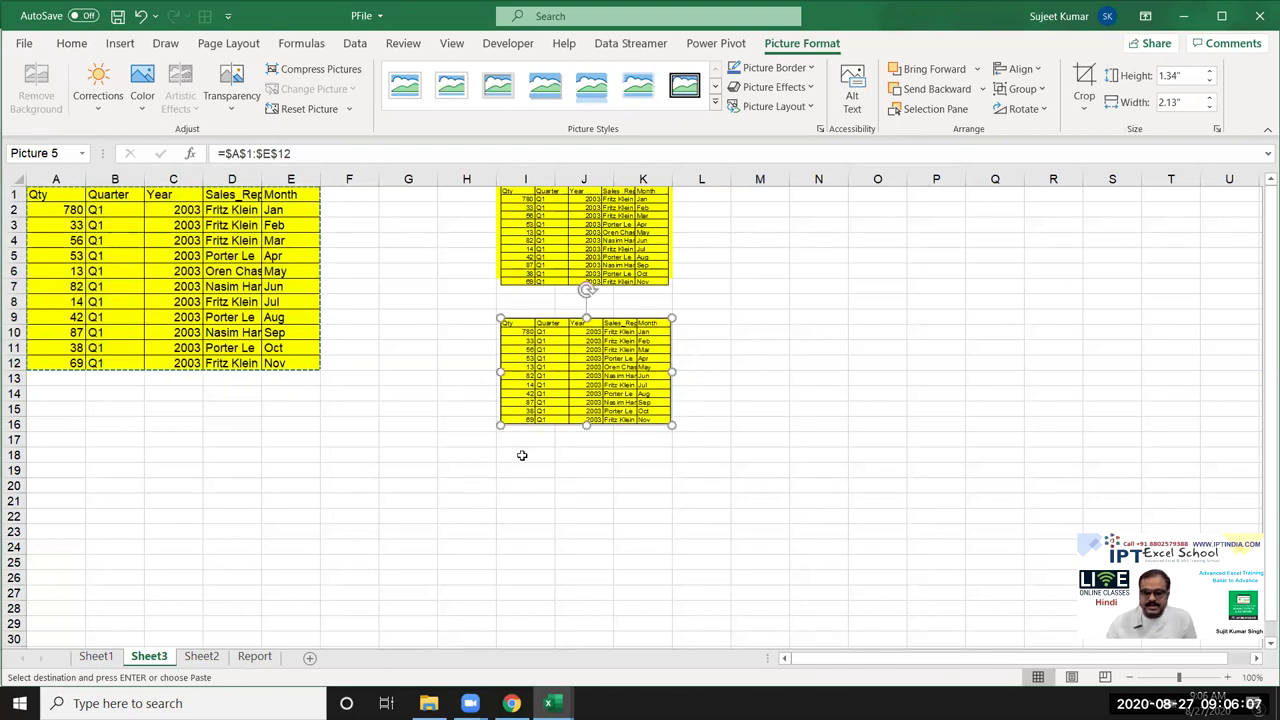
drag(570, 369, 564, 345)
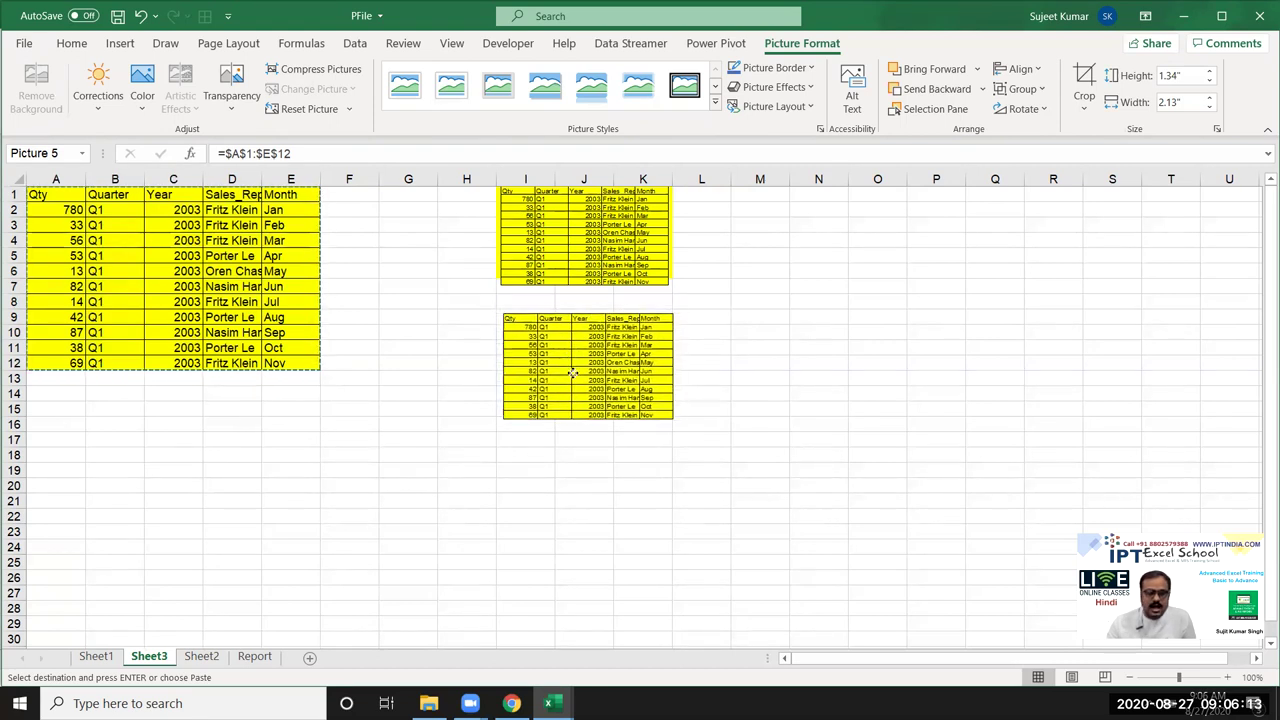
drag(566, 345, 580, 381)
Step: Enter 2020 in C2 and fill it down to C12, confirming the linked picture updates
click(195, 210)
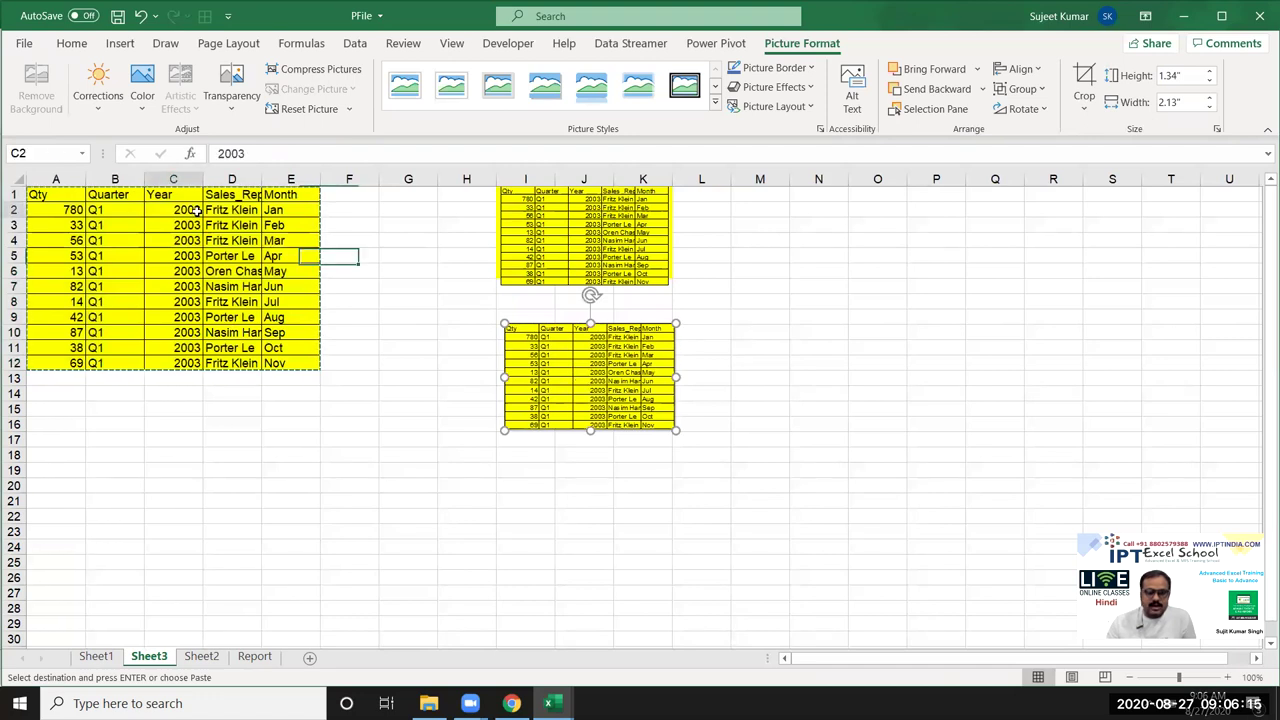
text(22)
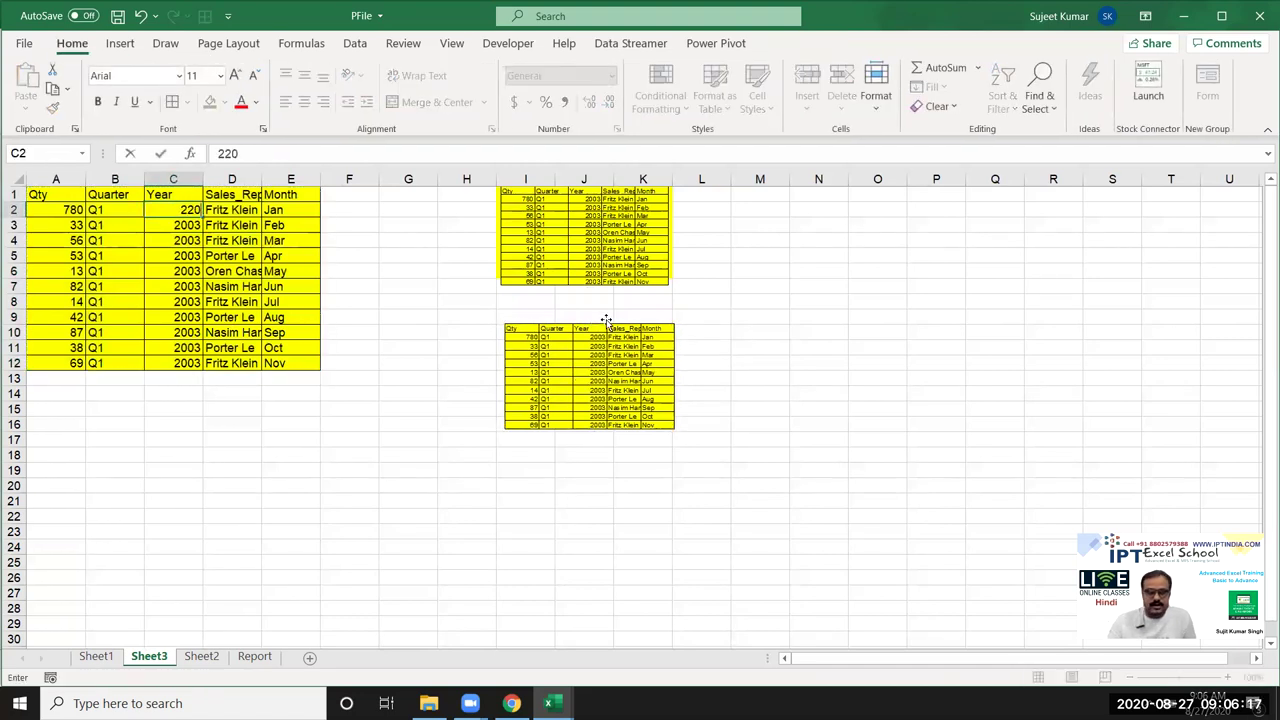
key(BackSpace)
key(BackSpace)
text(020)
key(Return)
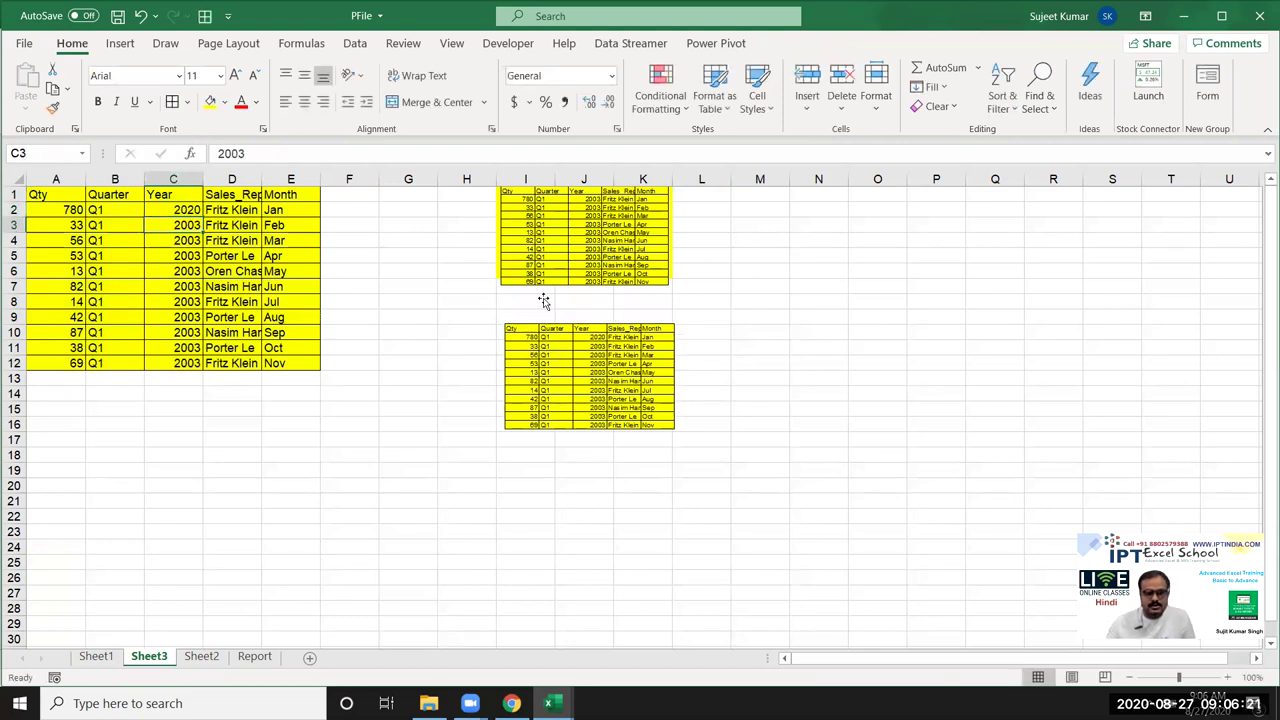
click(172, 207)
drag(172, 224, 172, 360)
key(ctrl+d)
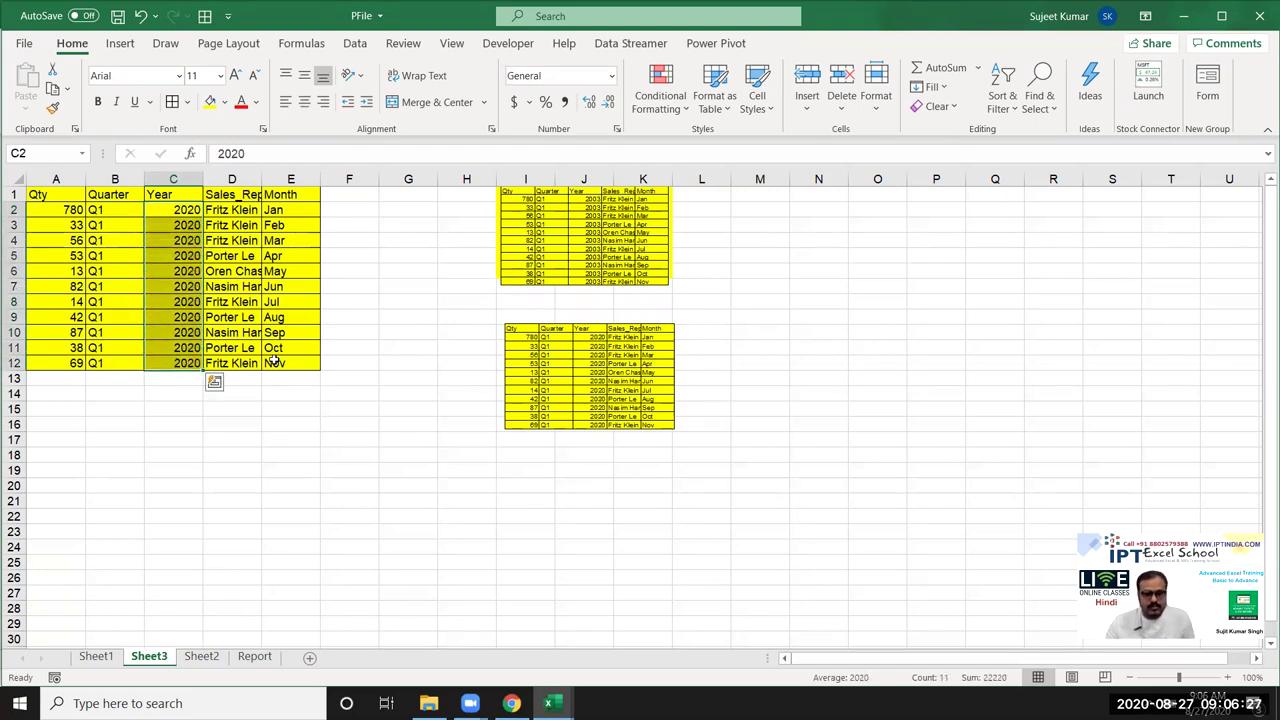
click(552, 375)
click(195, 331)
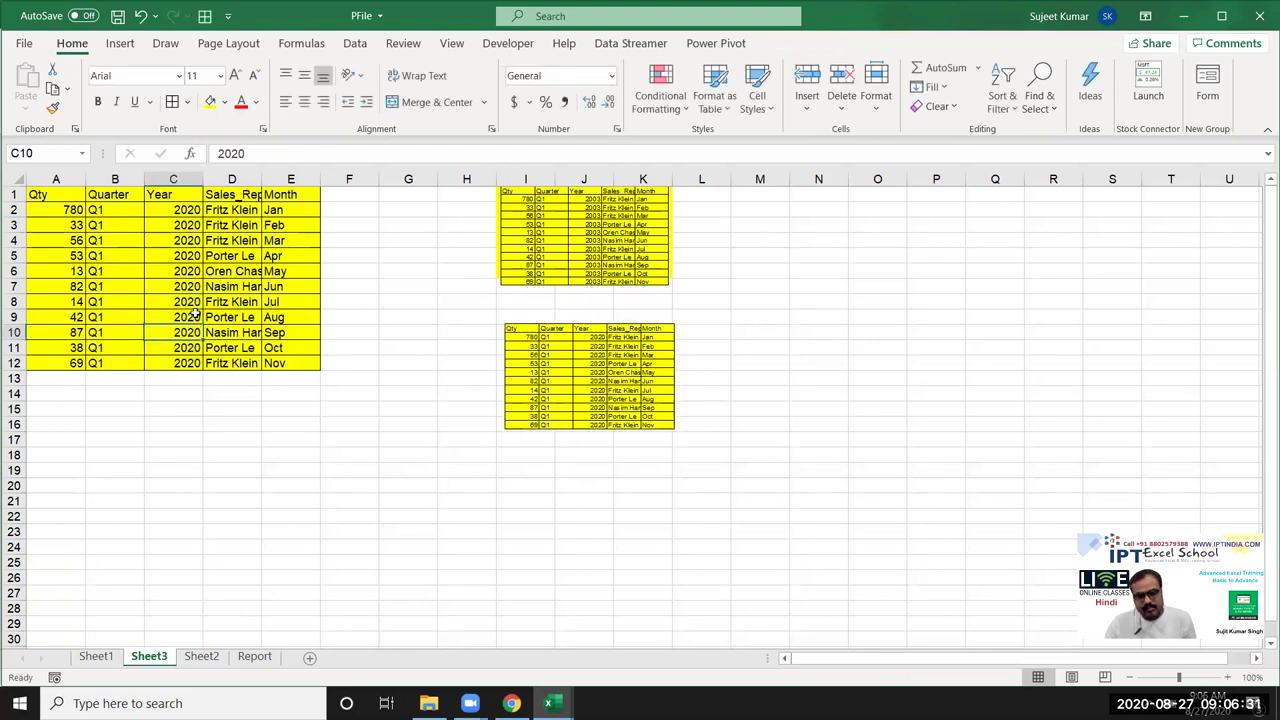
Step: Give cell C6 a blue fill
click(200, 257)
click(188, 226)
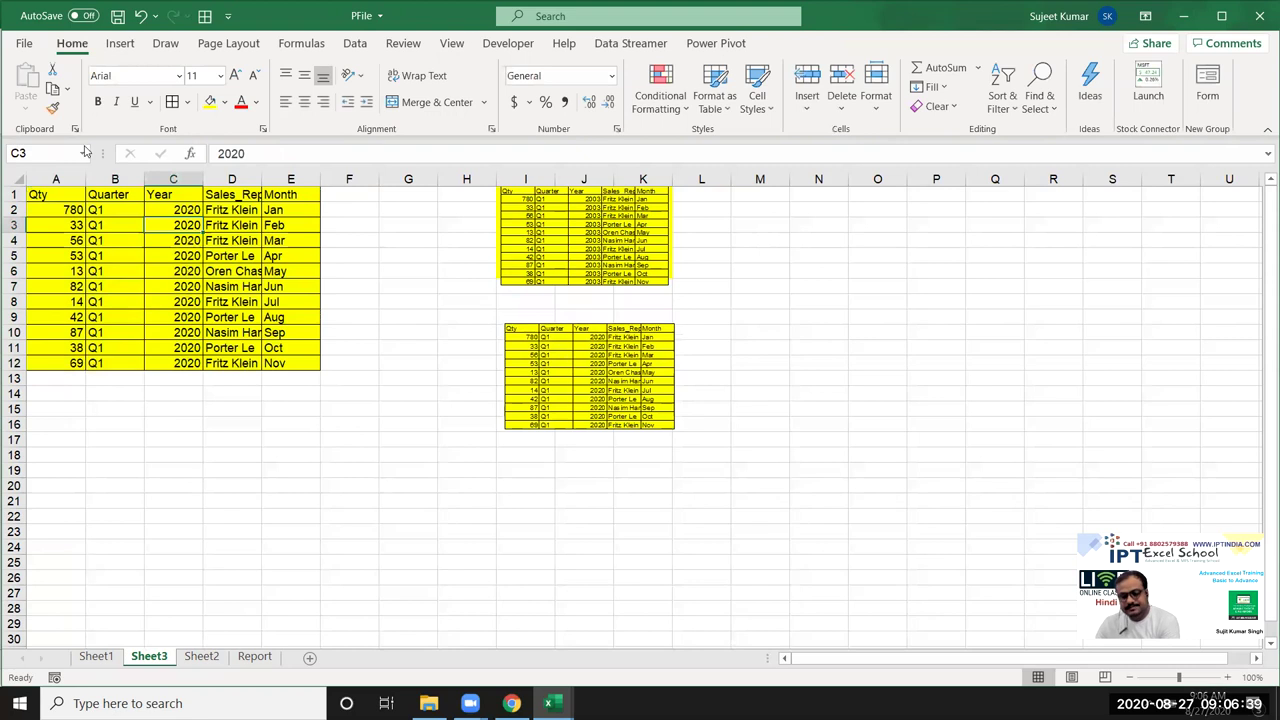
click(177, 363)
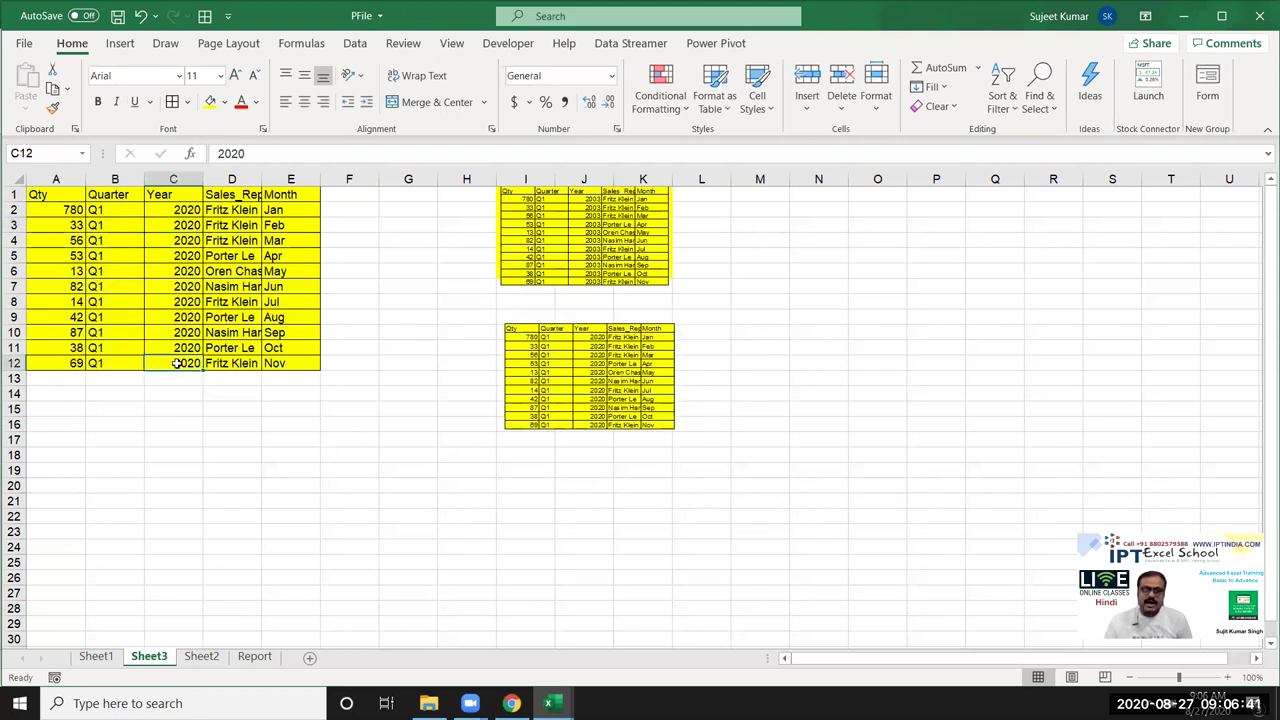
click(187, 275)
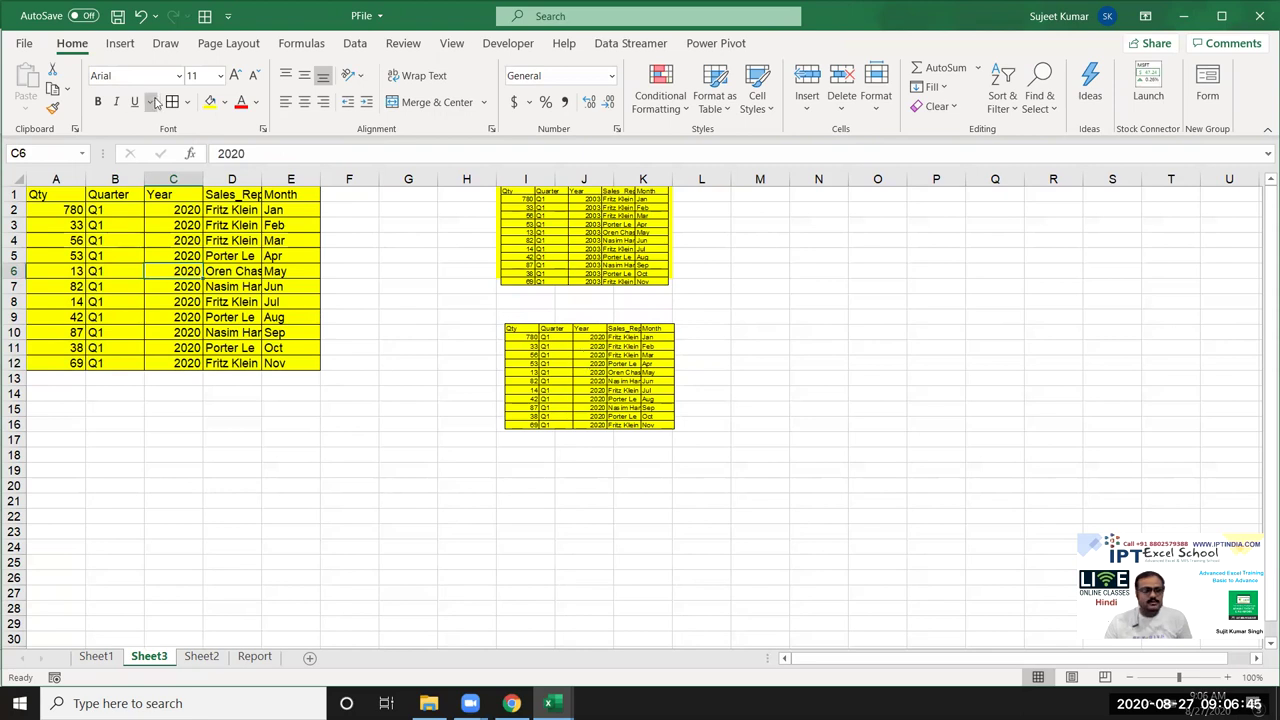
click(227, 104)
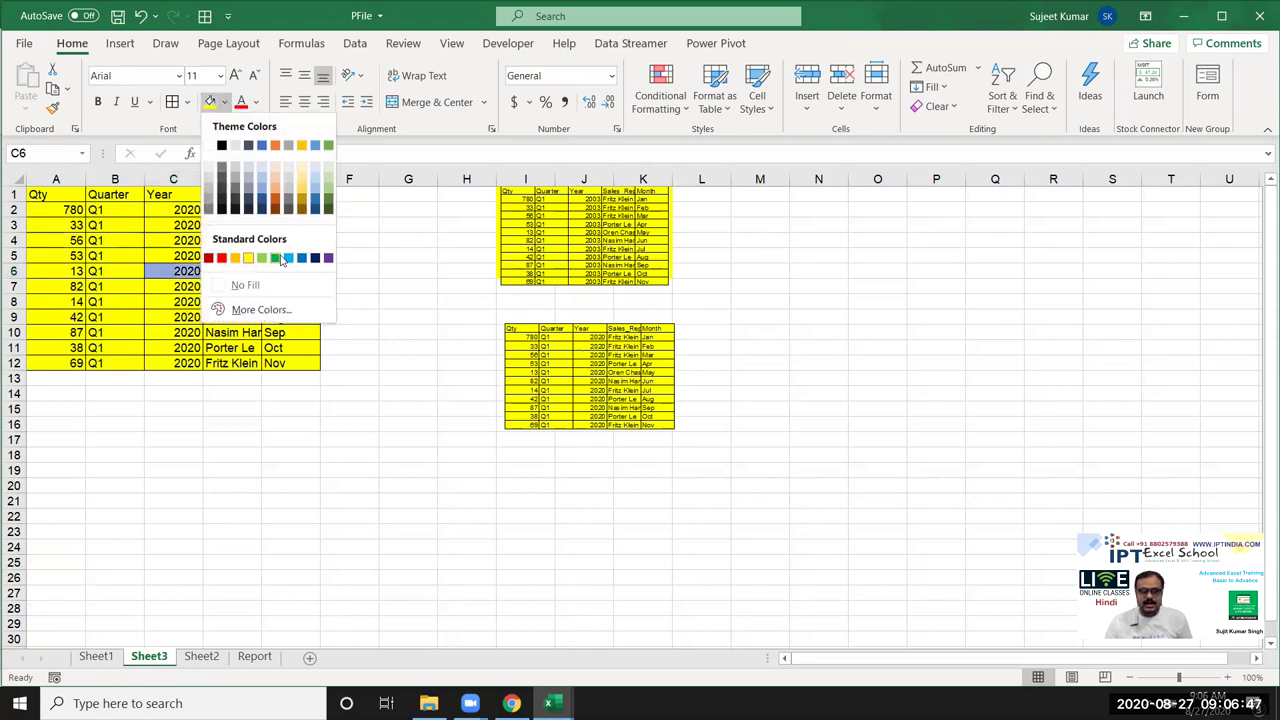
click(288, 260)
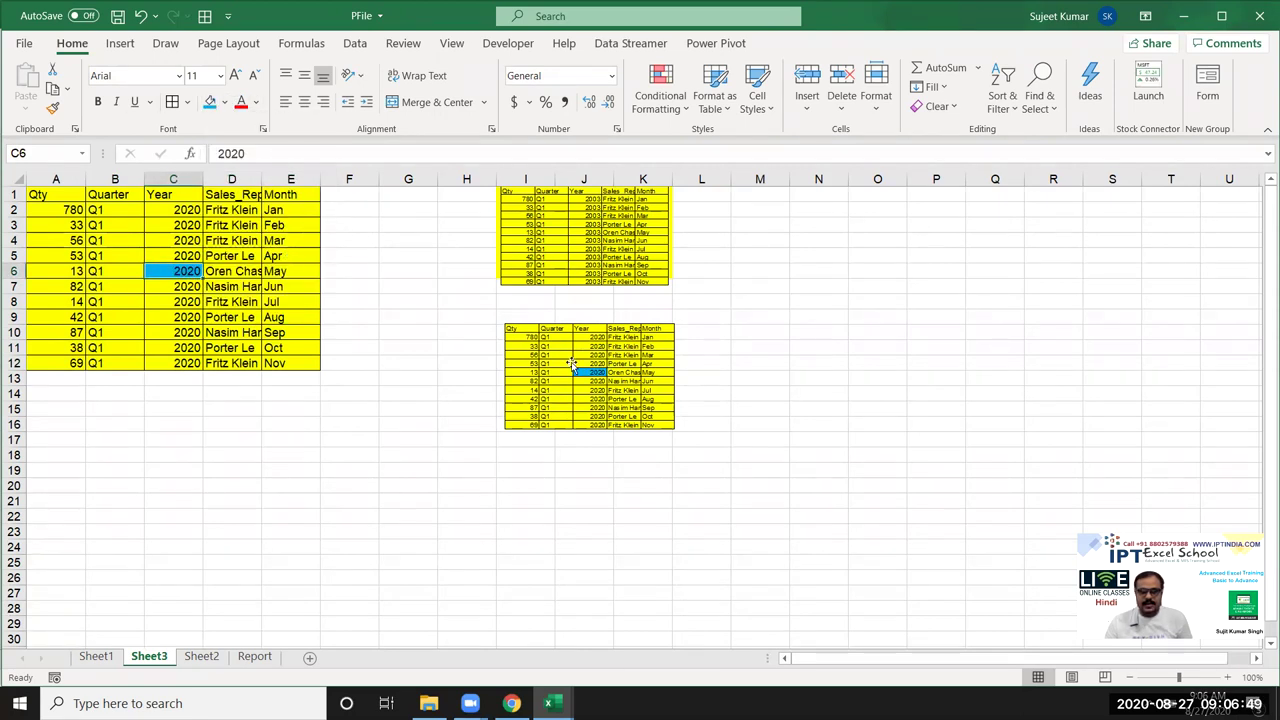
Step: Rotate the linked picture about 30° and move it to columns L–O
drag(556, 366, 576, 388)
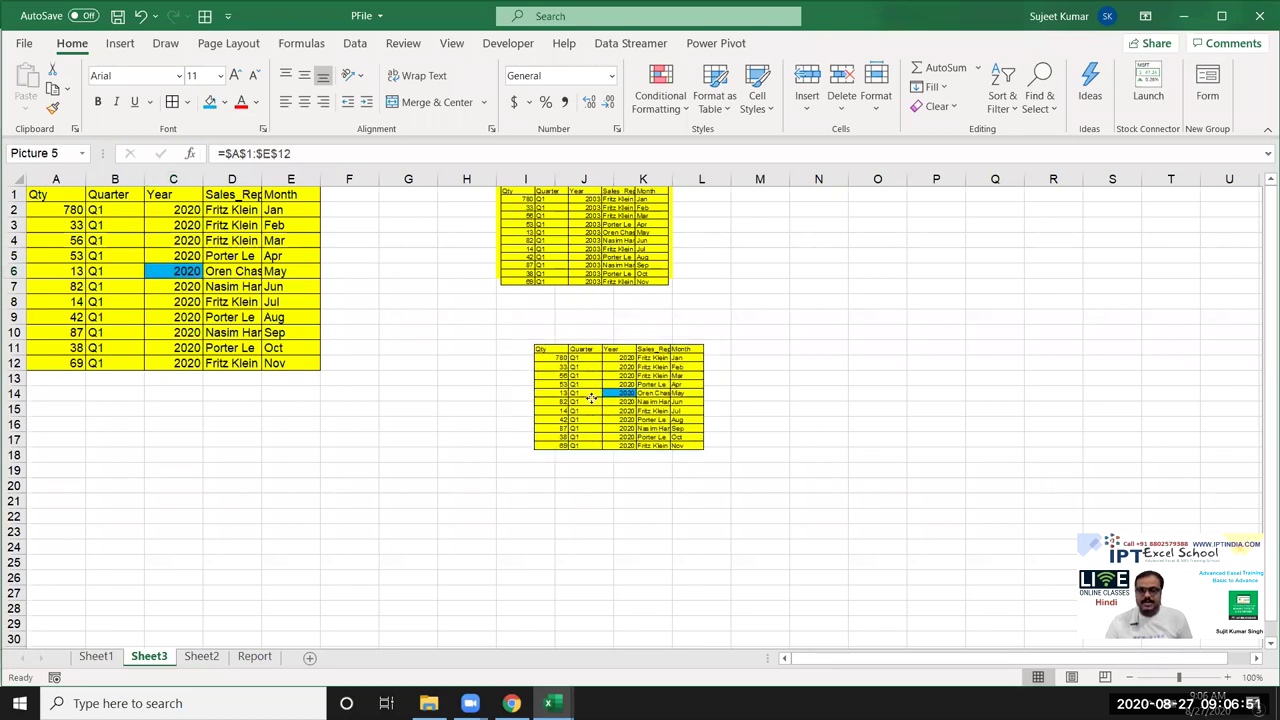
drag(608, 322, 660, 334)
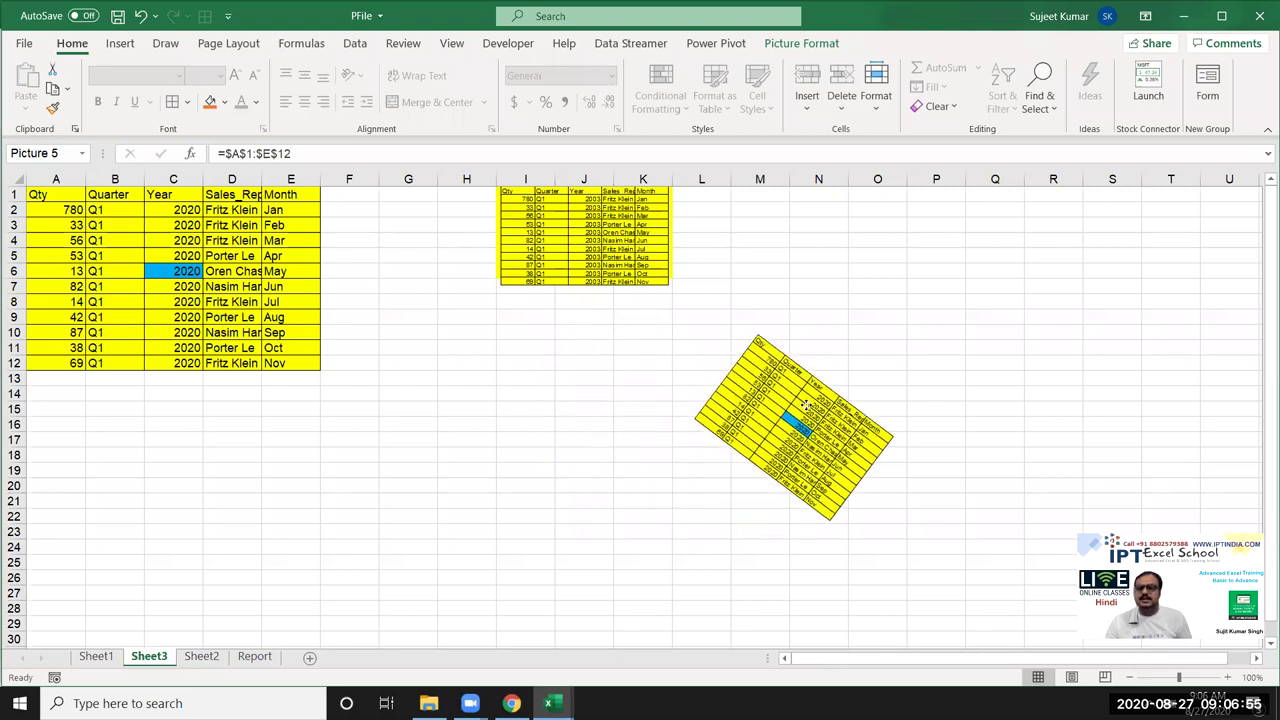
drag(612, 400, 797, 288)
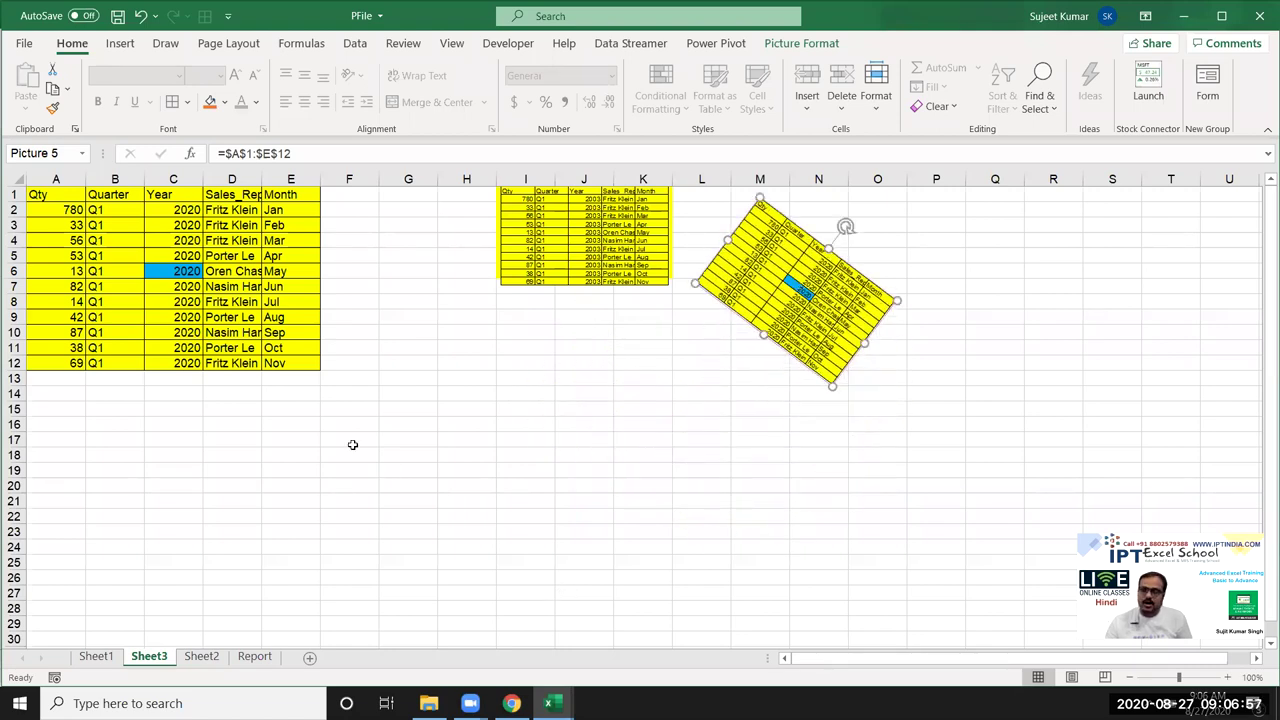
click(578, 366)
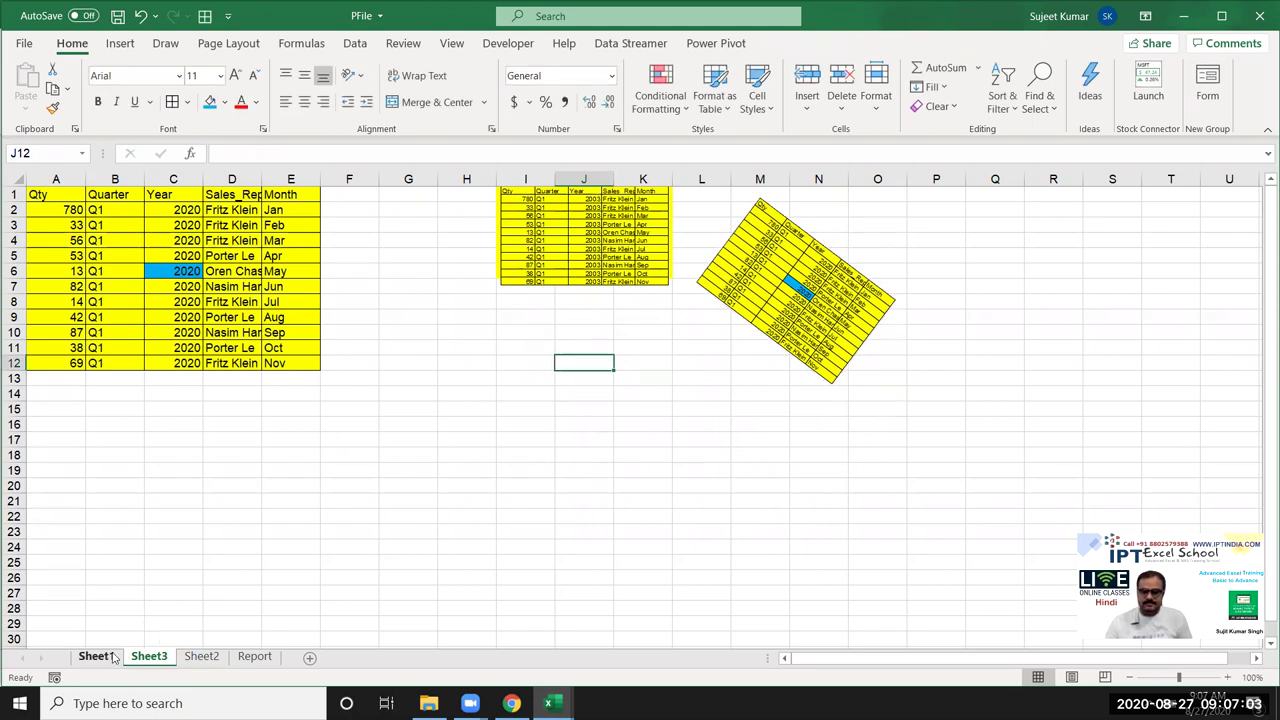
Step: Flip through Sheet1 and Sheet2, then return to Sheet3 and select cell C28
click(110, 657)
click(201, 657)
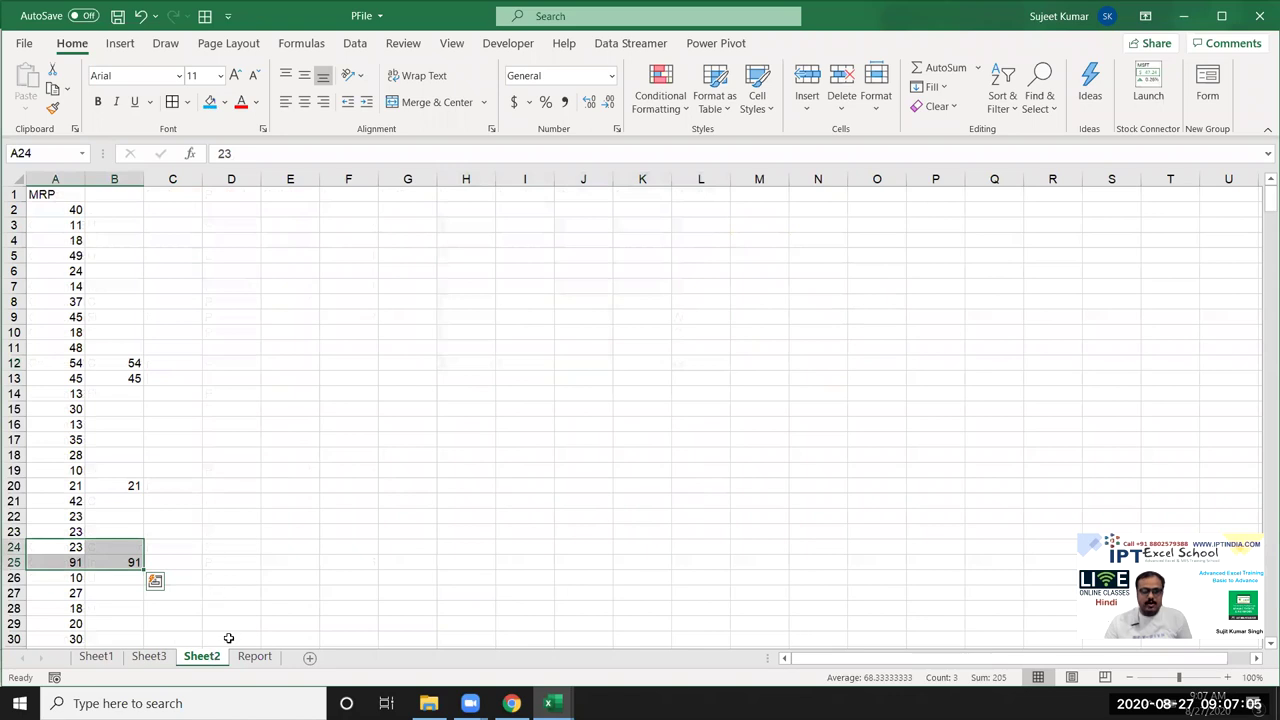
click(149, 657)
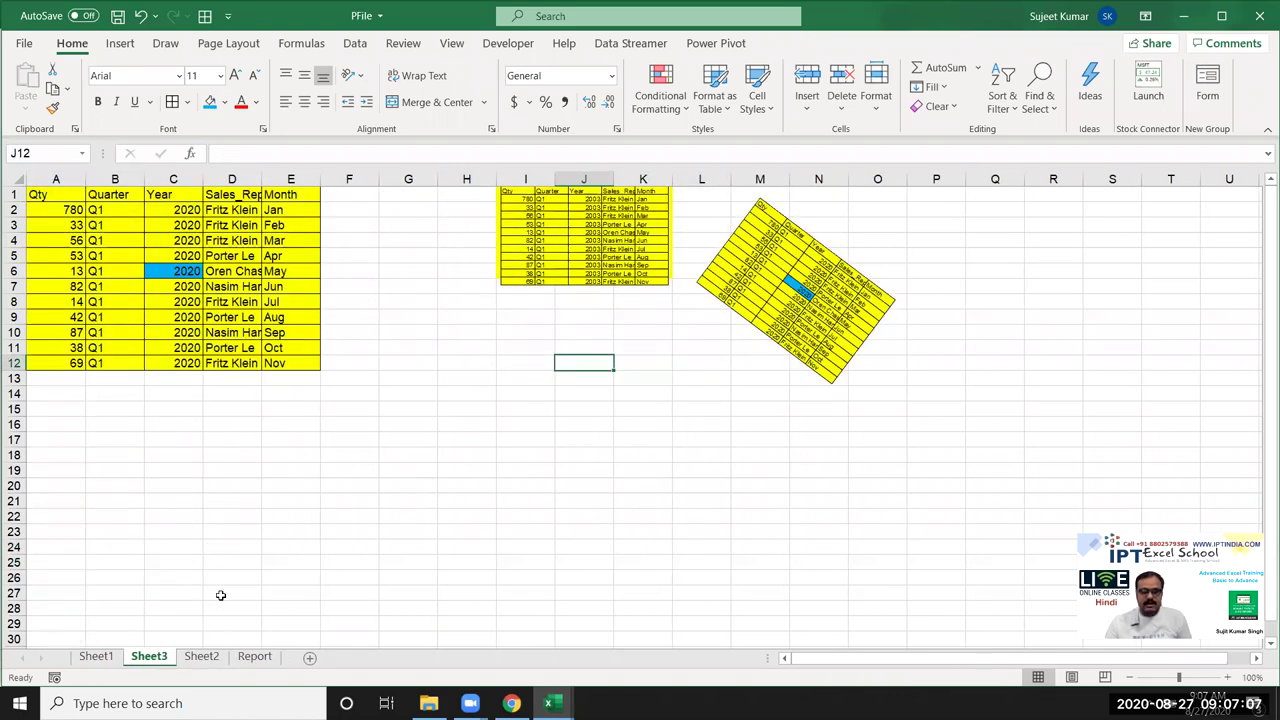
scroll(180, 428, down, 5)
click(173, 378)
Step: Enter 20 in C28 and 30 in D28
text(20)
key(Tab)
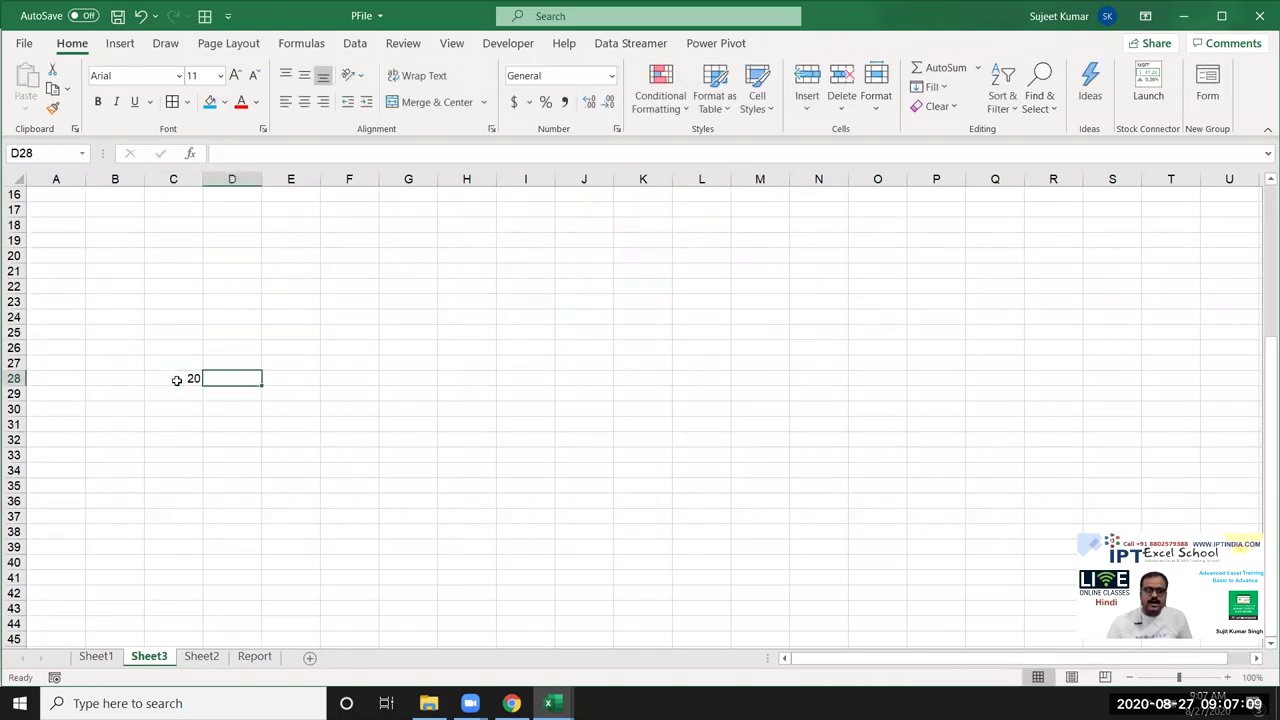
text(30)
key(Return)
Step: Copy C28 and Paste Special it onto D28 with the Add operation, giving 50
click(171, 378)
key(ctrl+c)
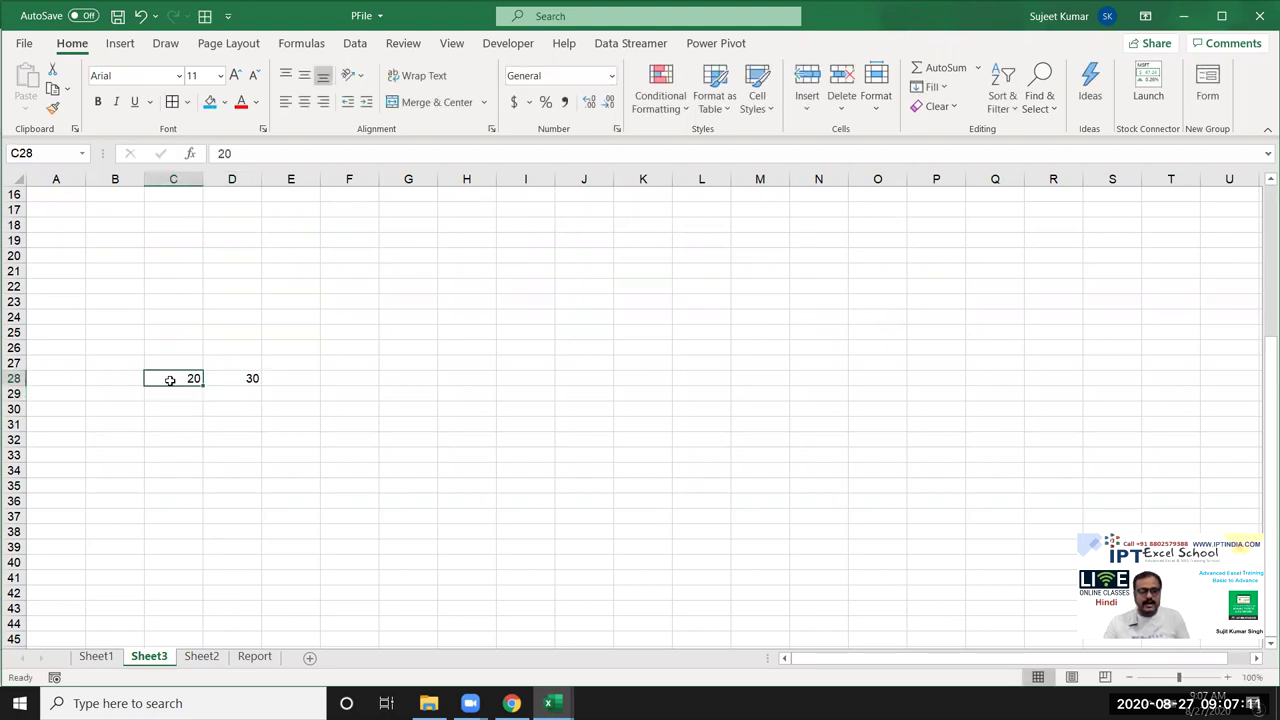
click(228, 377)
right_click(229, 378)
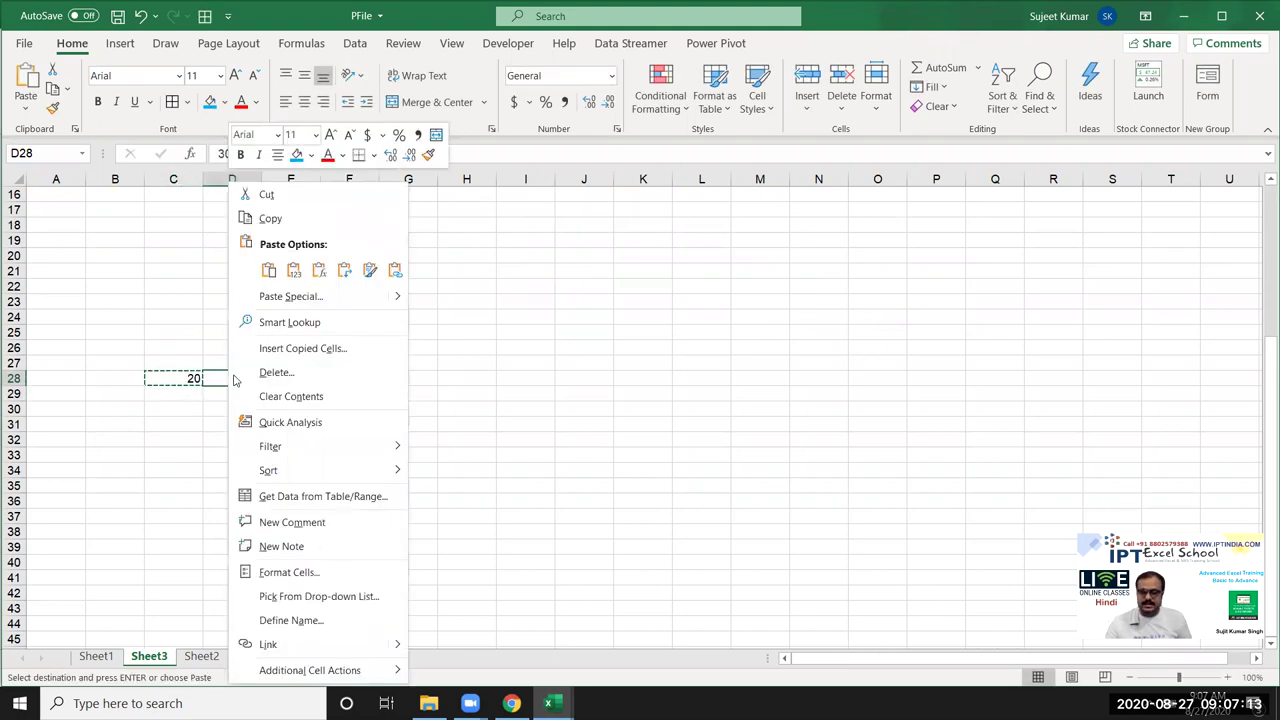
click(291, 298)
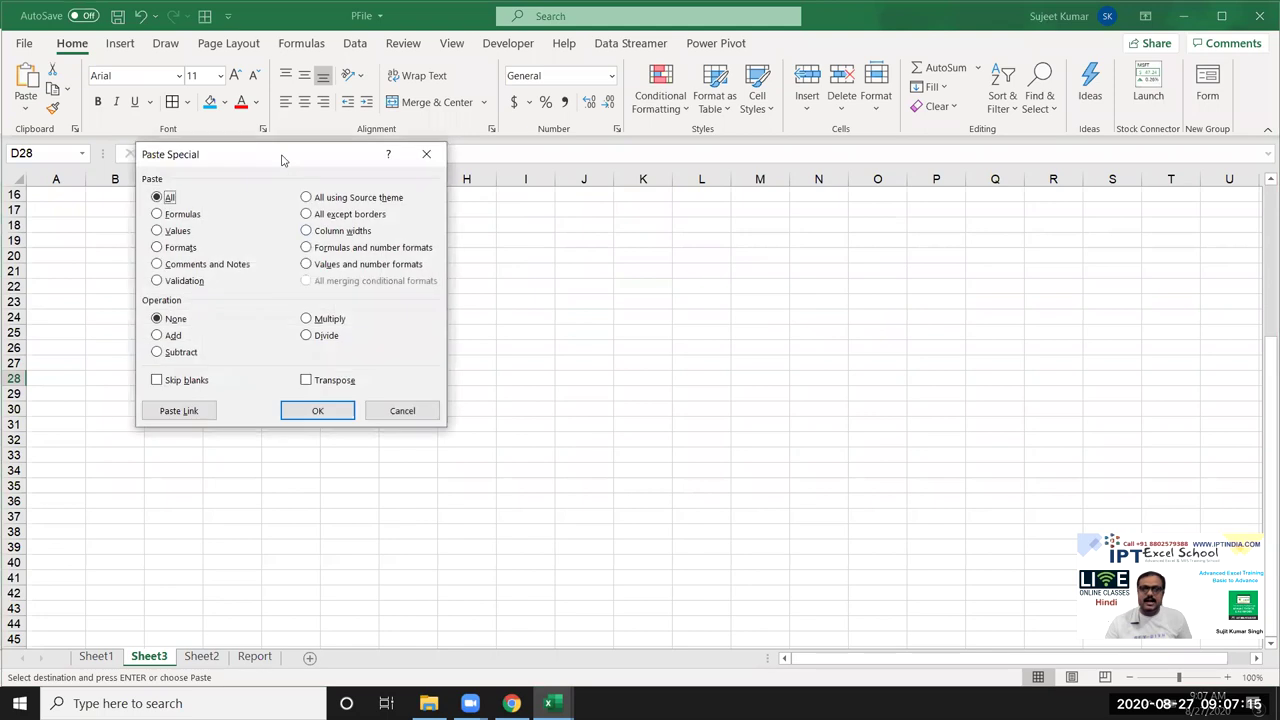
drag(285, 158, 525, 158)
click(413, 335)
click(573, 424)
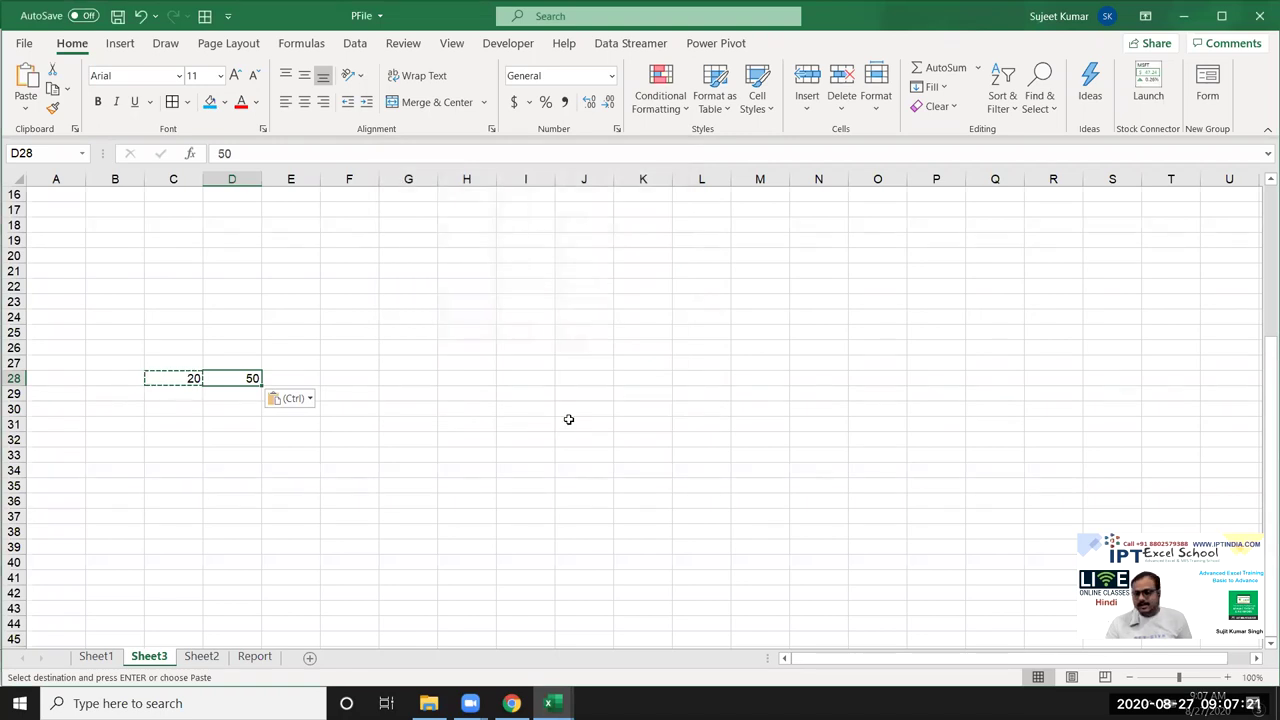
drag(136, 348, 236, 402)
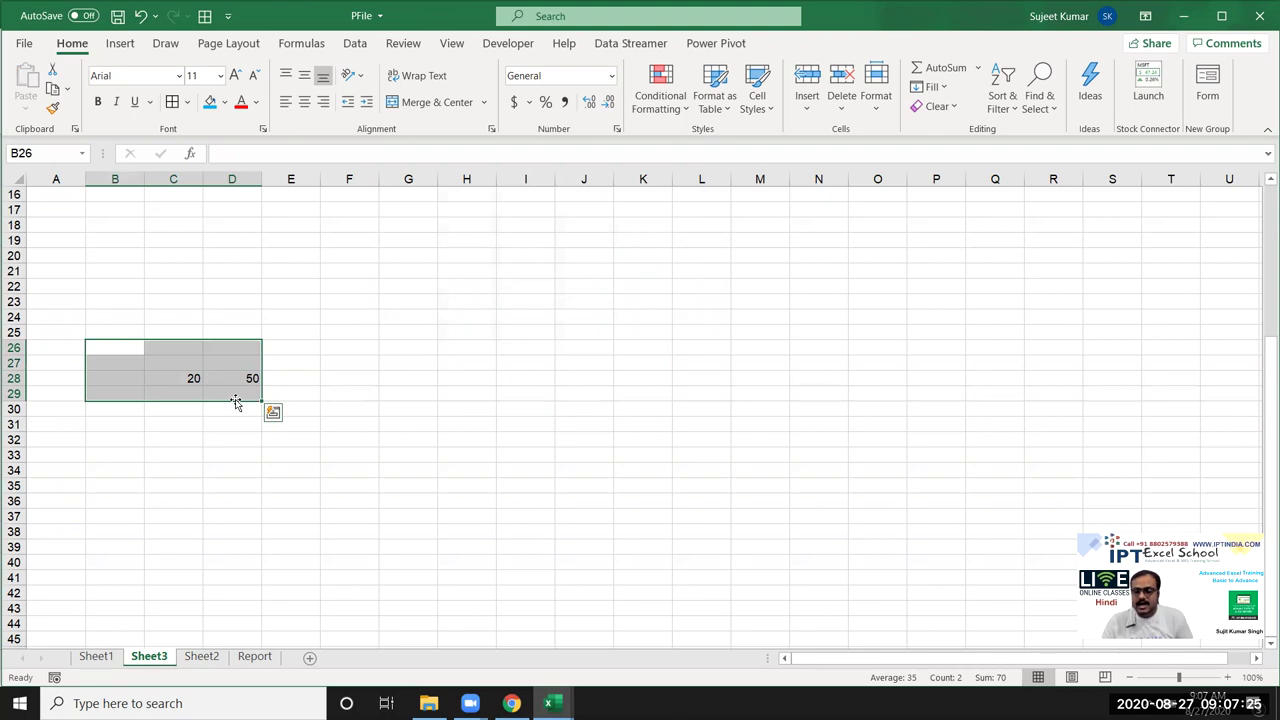